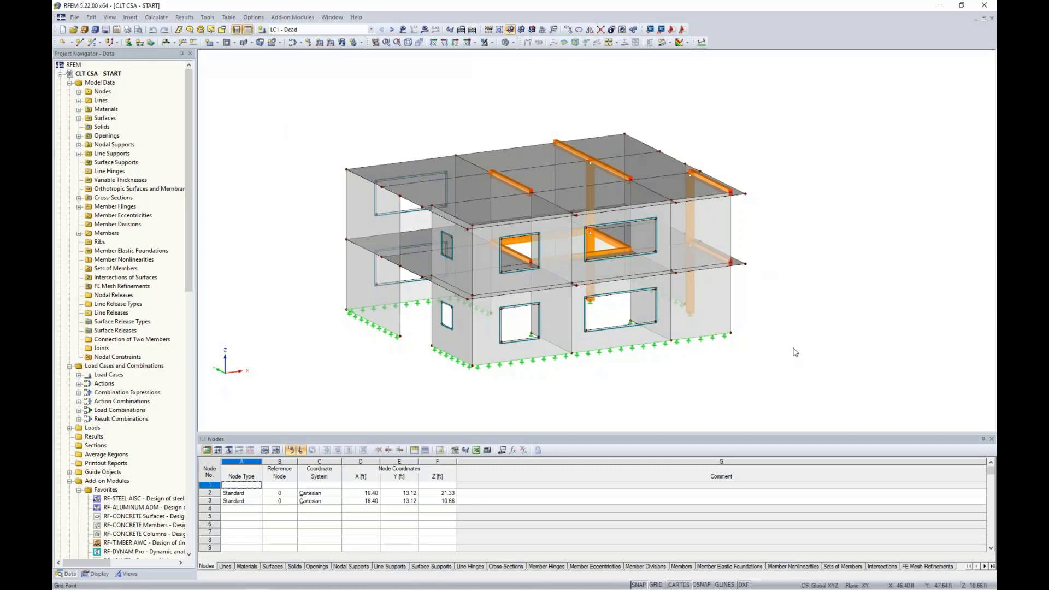
# - Inspect the surface properties of a ground-floor wall without changing them, and examine the beams and columns from the opposite side
pyautogui.doubleClick(365, 295)
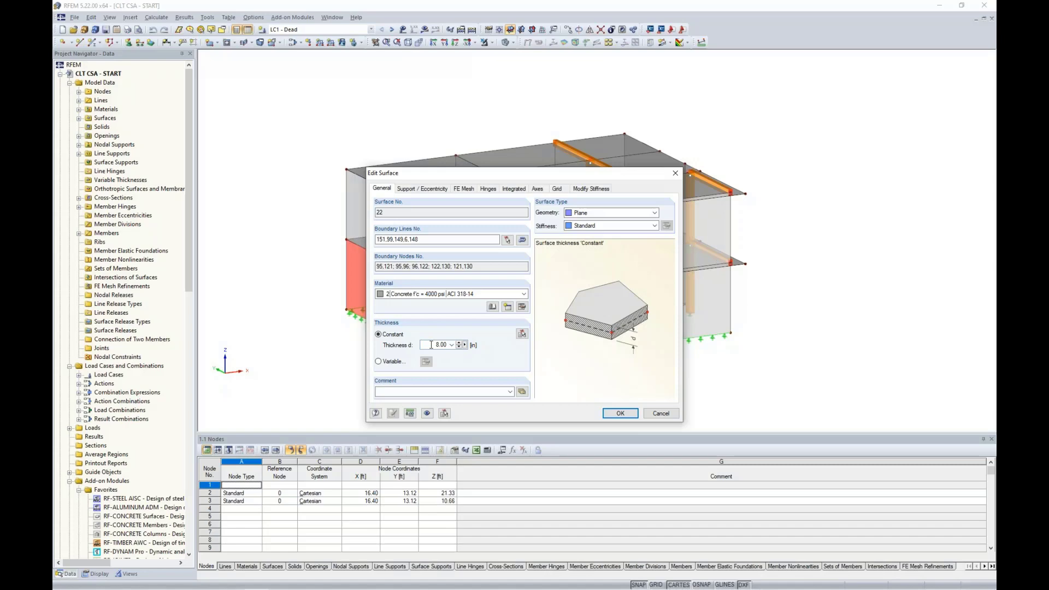
pyautogui.click(651, 415)
pyautogui.keyDown('ctrl'); pyautogui.moveTo(828, 235); pyautogui.dragTo(813, 304, button='middle'); pyautogui.keyUp('ctrl')
pyautogui.scroll(5, 570, 266)
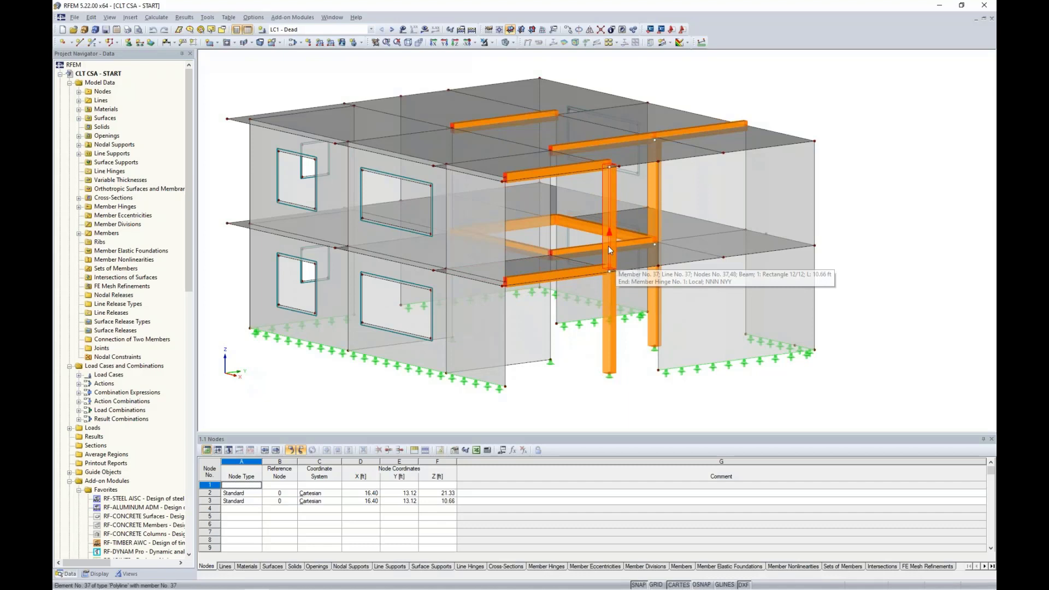
pyautogui.keyDown('ctrl'); pyautogui.moveTo(901, 191); pyautogui.dragTo(848, 197, button='middle'); pyautogui.keyUp('ctrl')
pyautogui.scroll(-1, 845, 197)
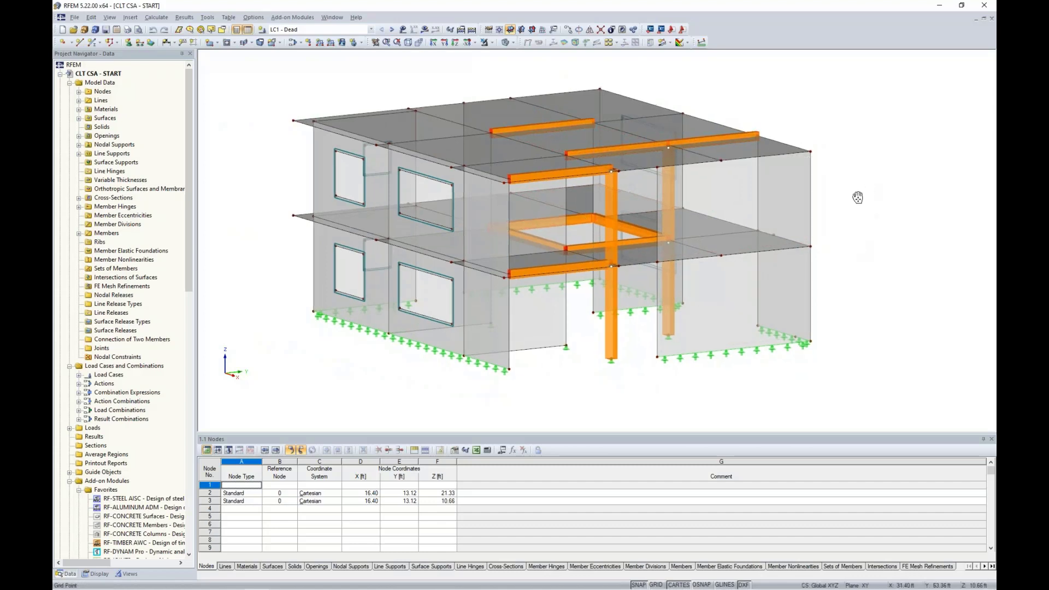
pyautogui.moveTo(857, 197); pyautogui.dragTo(844, 218, button='middle')
pyautogui.scroll(-1, 844, 218)
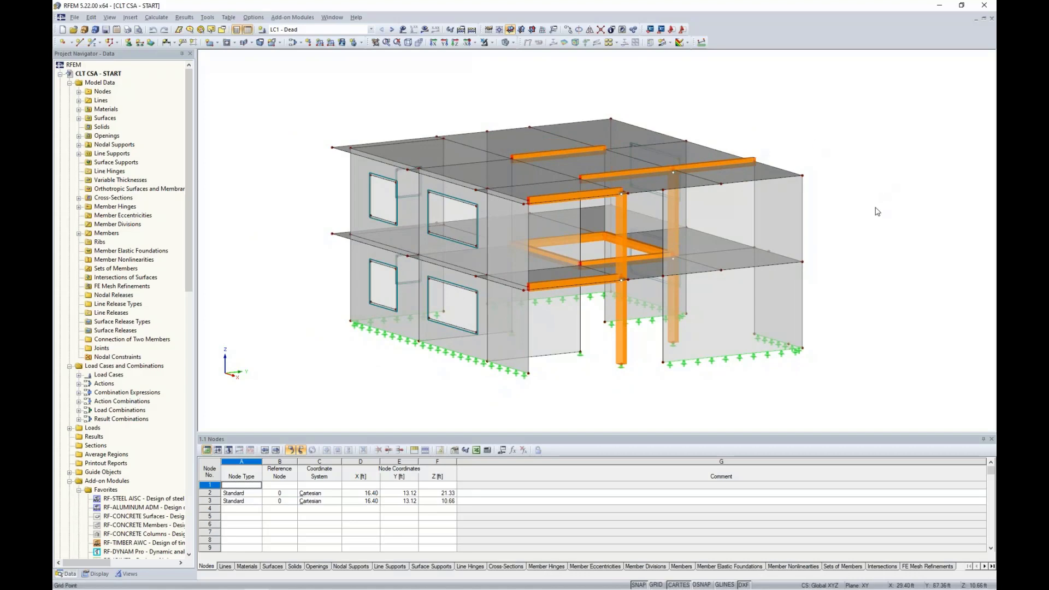
pyautogui.scroll(3, 876, 207)
# - Display the model in wireframe to examine the member axes, and return to the solid transparent display
pyautogui.click(515, 44)
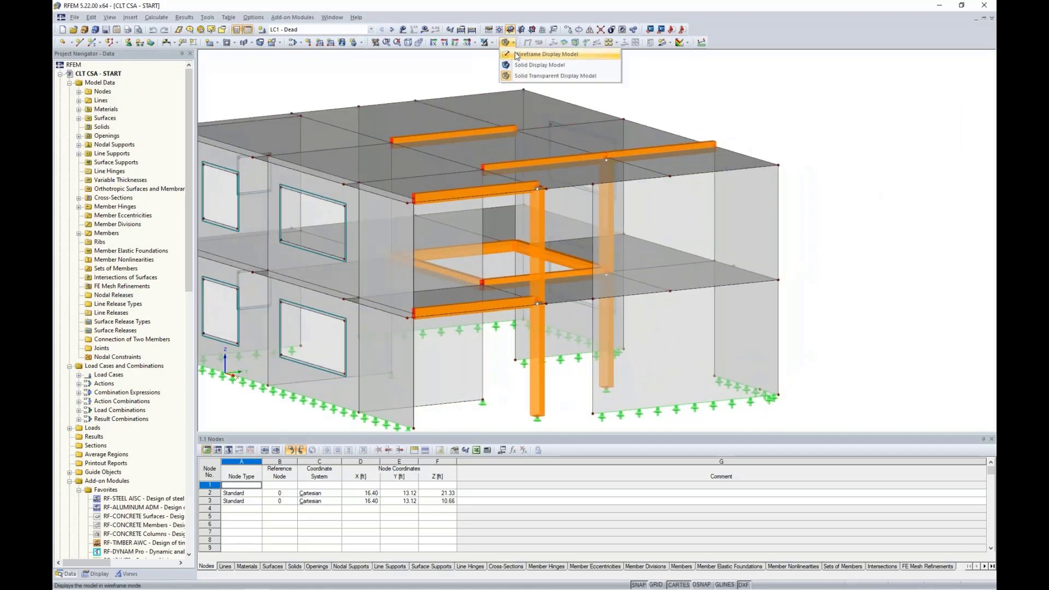
pyautogui.click(518, 52)
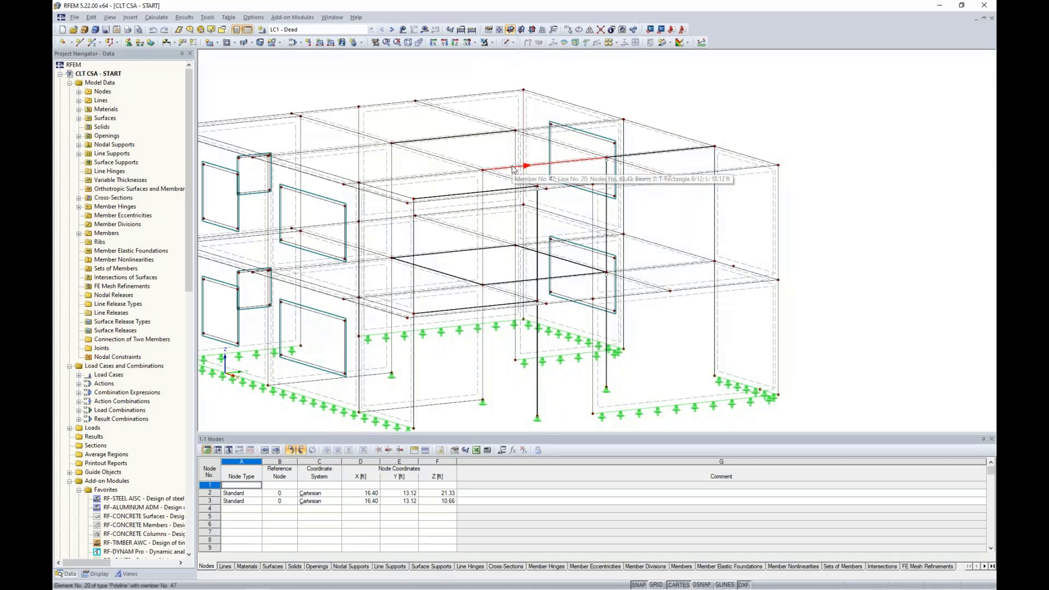
pyautogui.click(512, 44)
pyautogui.click(540, 75)
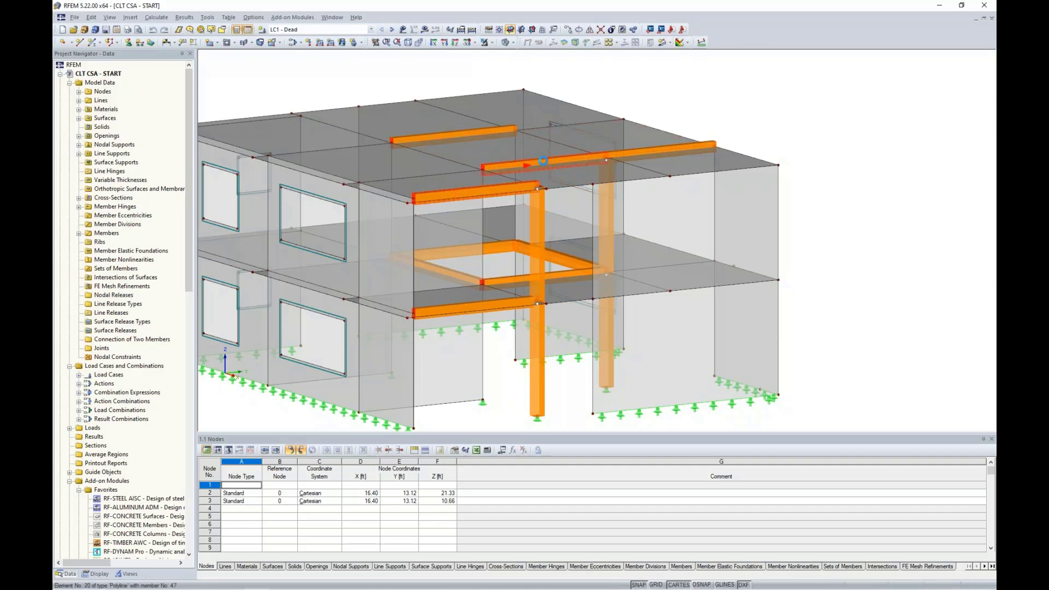
# - Edit roof beams 46-49 with a new member eccentricity using top-centre cross-section alignment and a transverse offset from a surface
pyautogui.rightClick(469, 133)
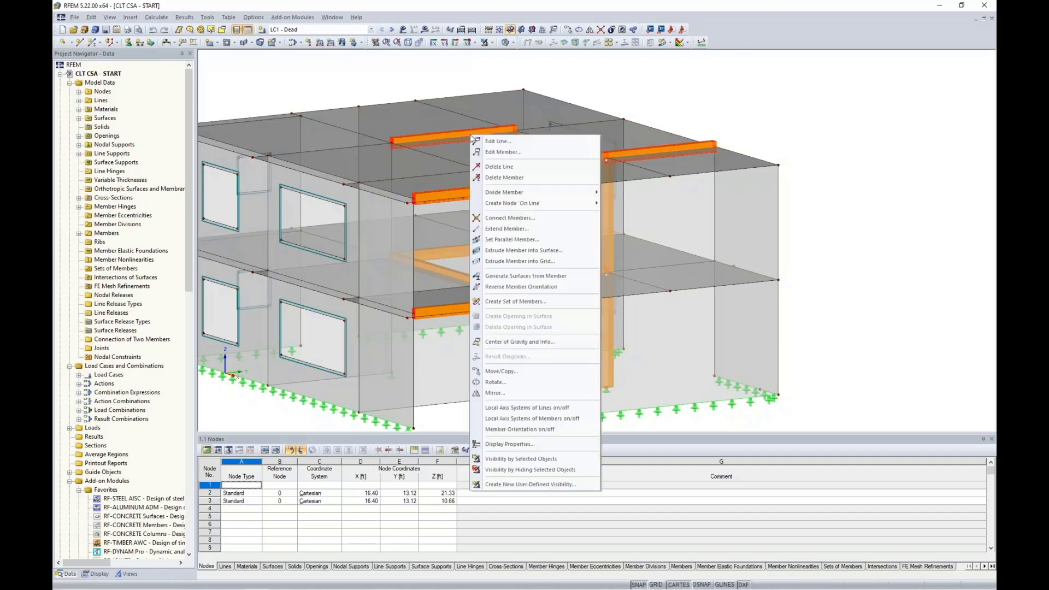
pyautogui.click(548, 157)
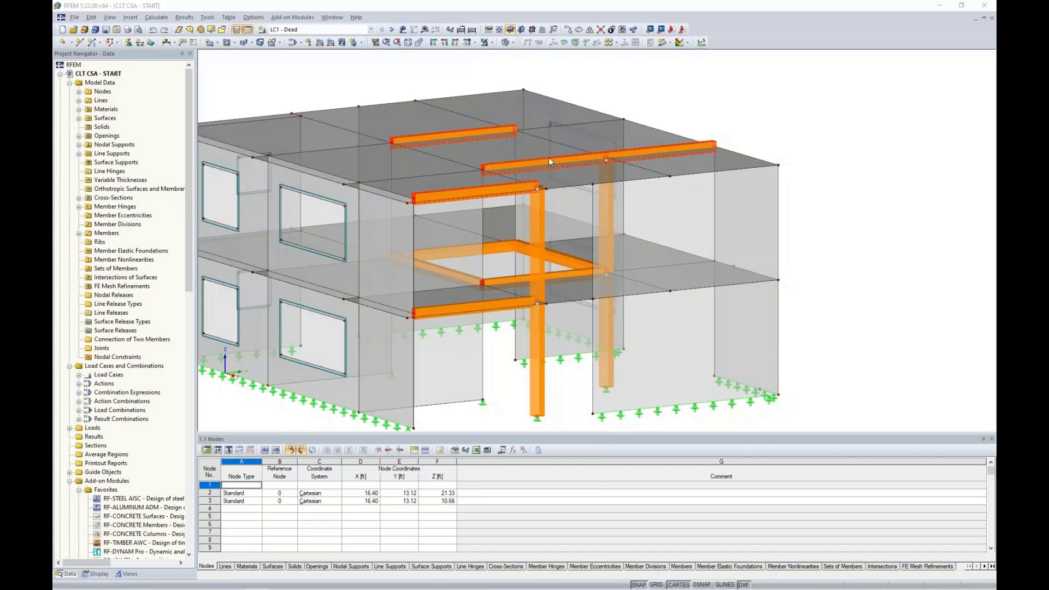
pyautogui.moveTo(468, 173); pyautogui.dragTo(555, 135)
pyautogui.click(500, 150)
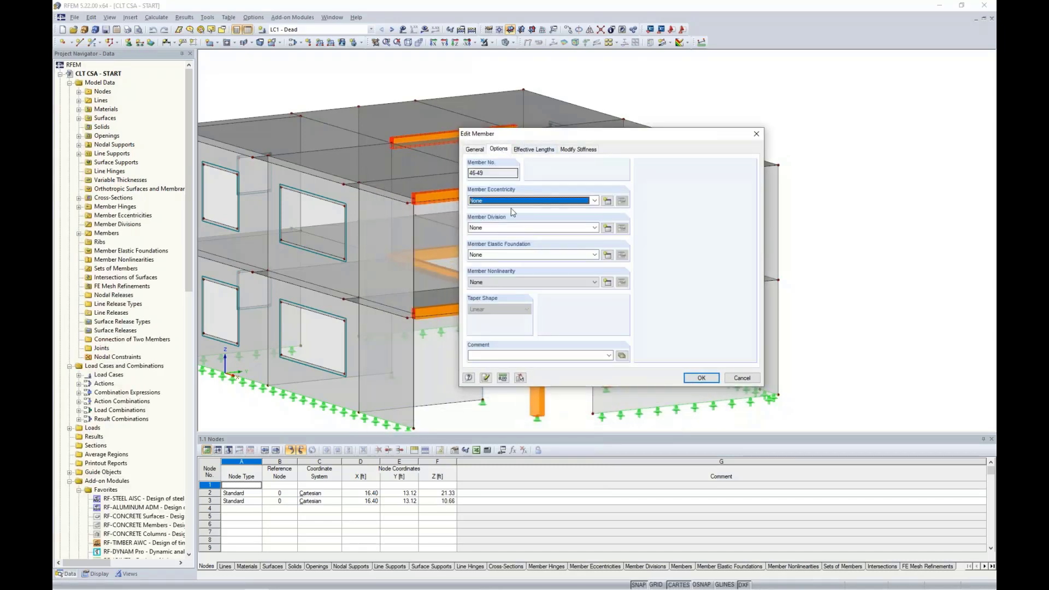
pyautogui.click(606, 201)
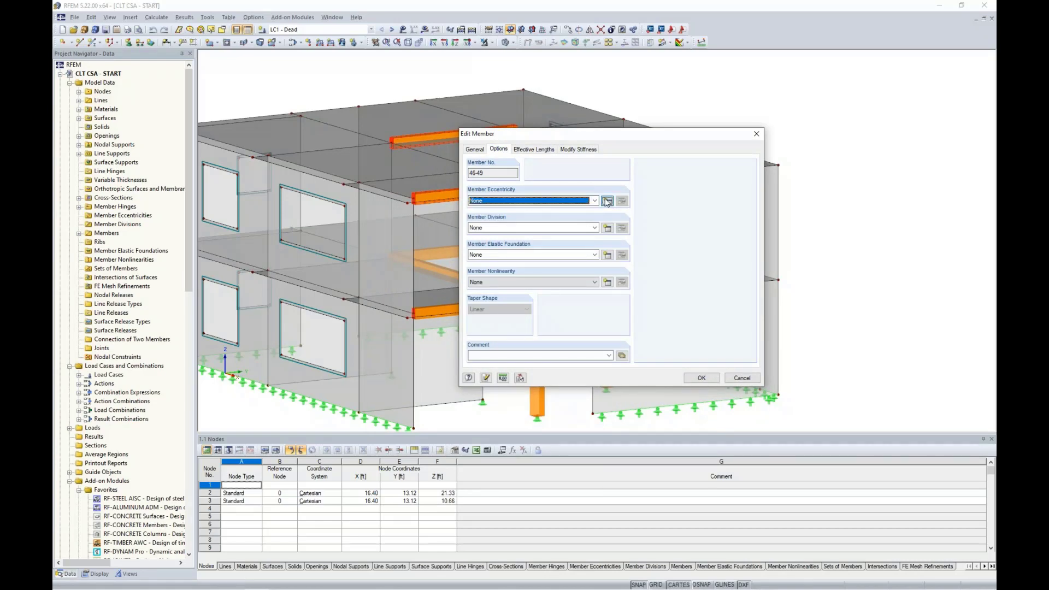
pyautogui.moveTo(582, 171); pyautogui.dragTo(702, 157)
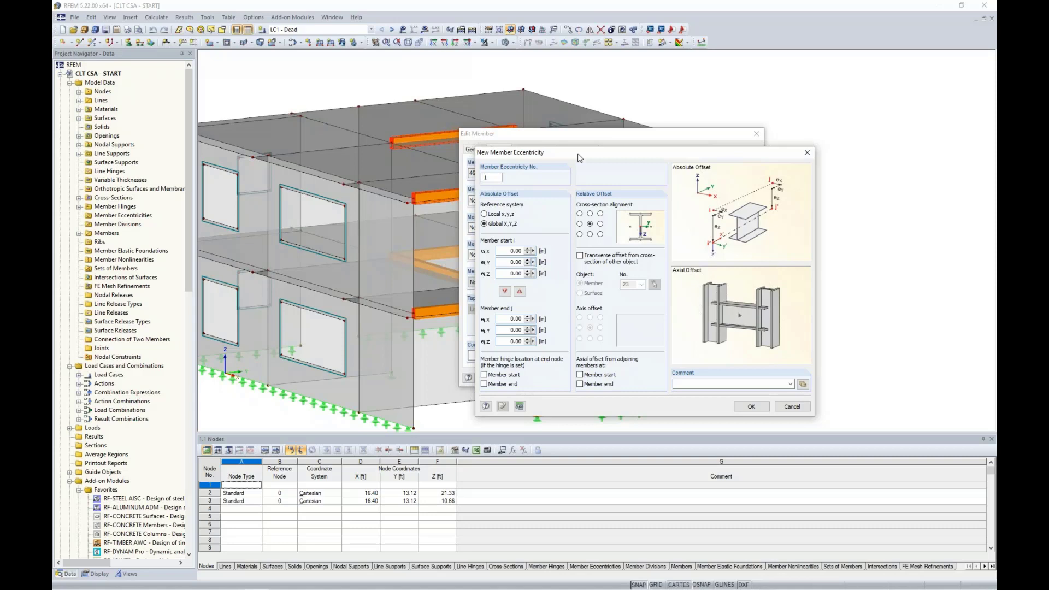
pyautogui.click(590, 214)
pyautogui.click(580, 256)
pyautogui.click(580, 293)
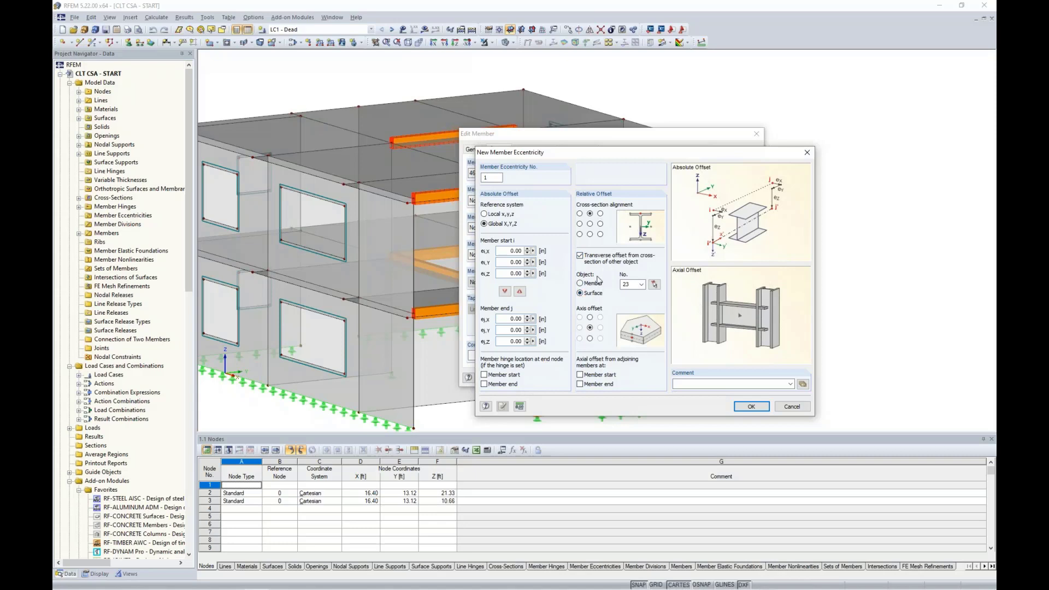
# - Reference the eccentricity to roof surface 63 with a bottom-centre axis offset and apply it to the roof beams
pyautogui.click(654, 284)
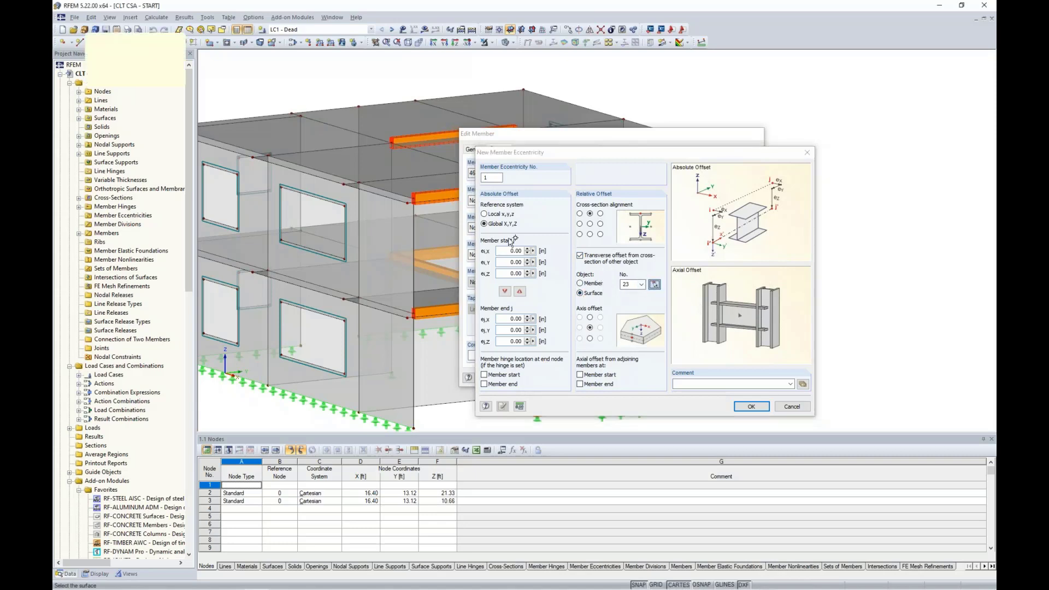
pyautogui.click(446, 192)
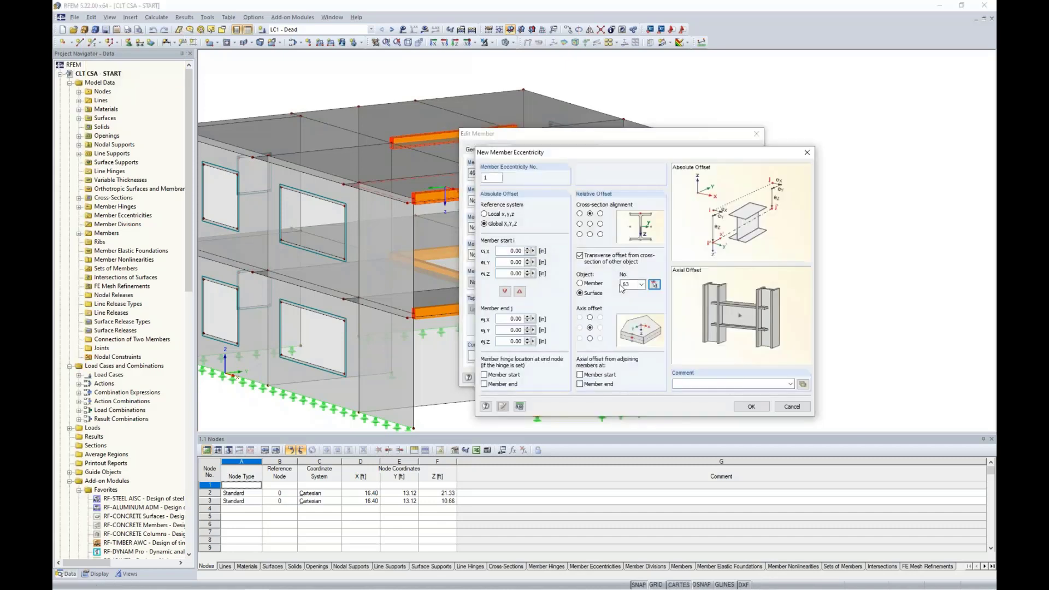
pyautogui.click(590, 338)
pyautogui.click(752, 406)
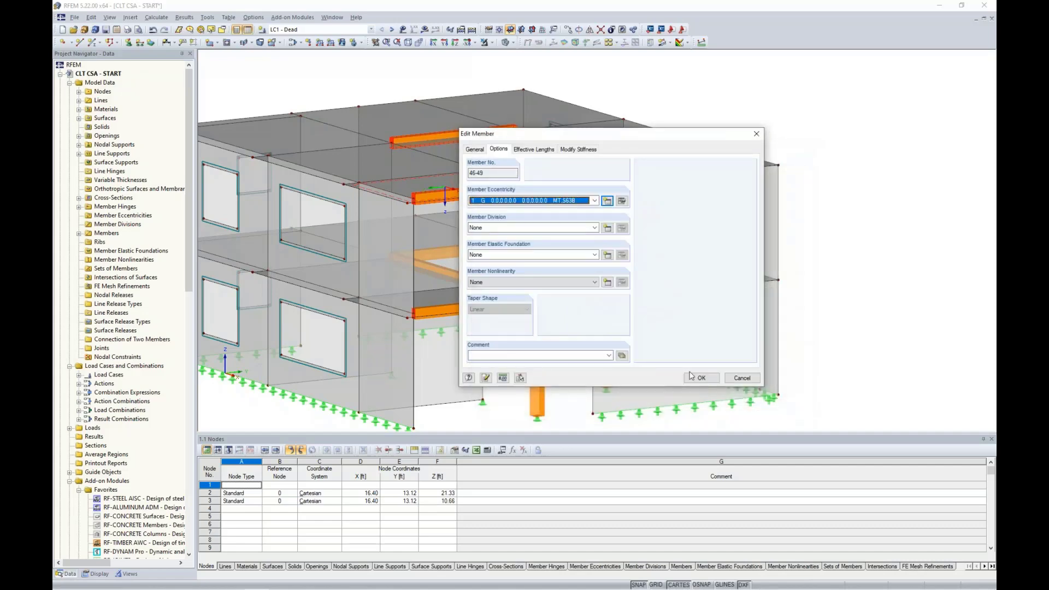
pyautogui.press('Return')
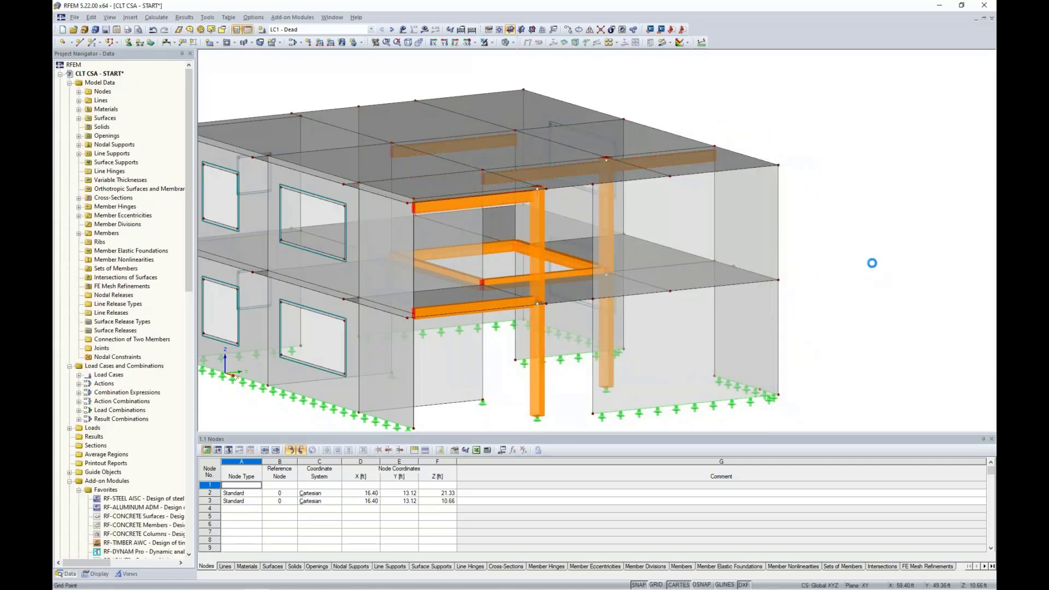
# - Edit second-floor beams 41-44 and 50 with a new eccentricity using top-centre alignment and a transverse offset from a surface
pyautogui.keyDown('ctrl'); pyautogui.moveTo(824, 246); pyautogui.dragTo(846, 262, button='middle'); pyautogui.keyUp('ctrl')
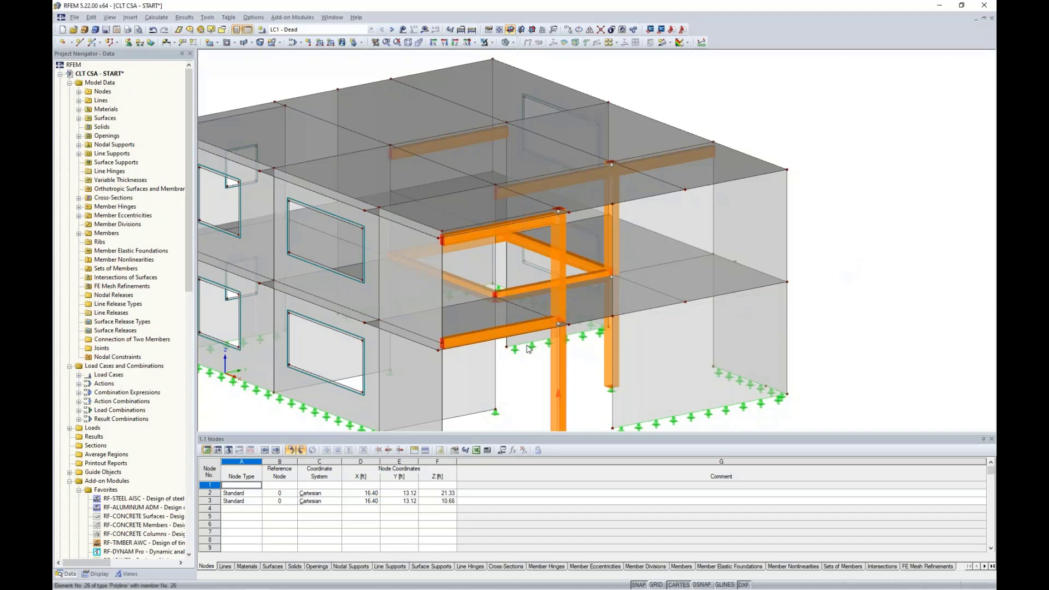
pyautogui.scroll(2, 508, 344)
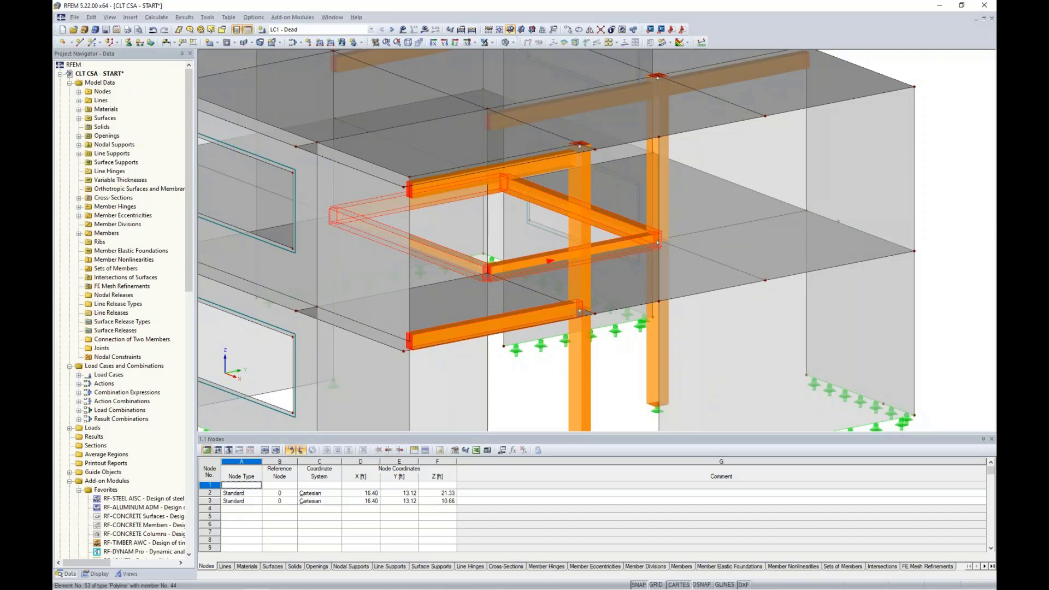
pyautogui.doubleClick(551, 262)
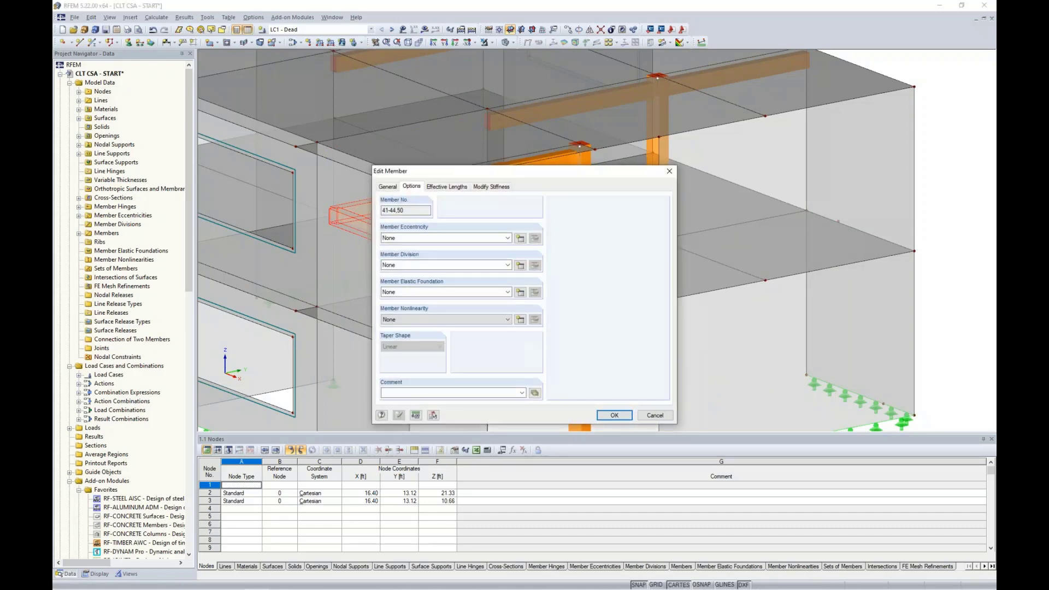
pyautogui.click(521, 239)
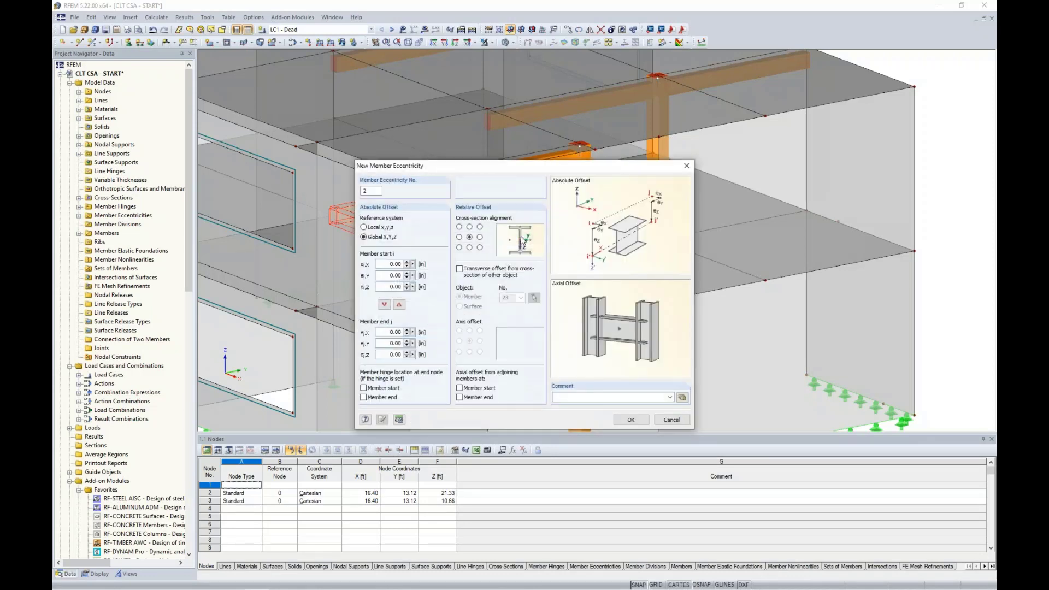
pyautogui.click(470, 226)
pyautogui.click(459, 269)
pyautogui.click(459, 306)
# - Reference the eccentricity to floor surface 71 with a bottom-centre axis offset and apply it to the second-floor beams
pyautogui.click(533, 299)
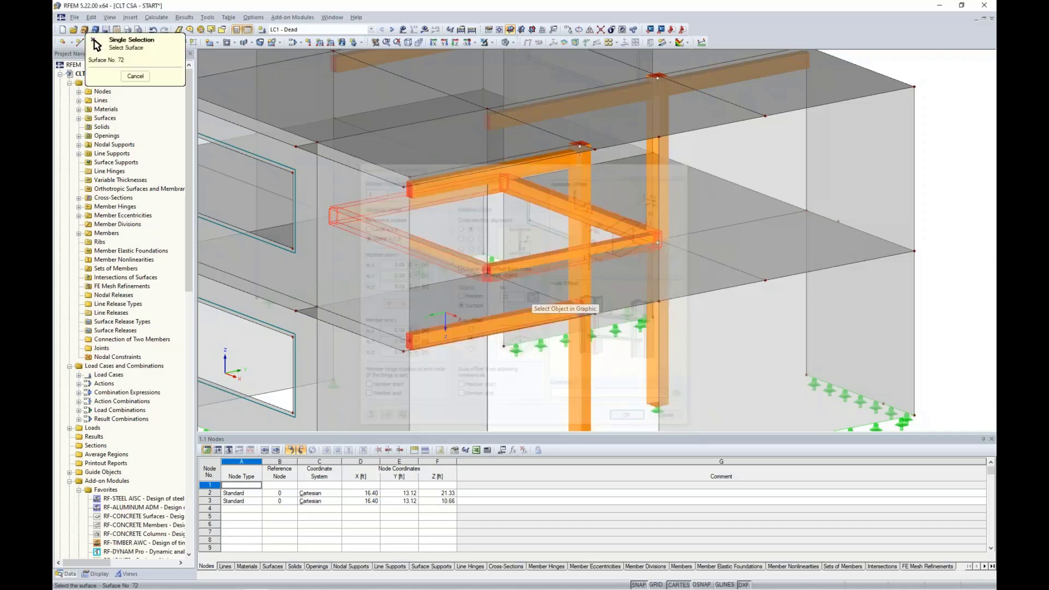
pyautogui.click(618, 272)
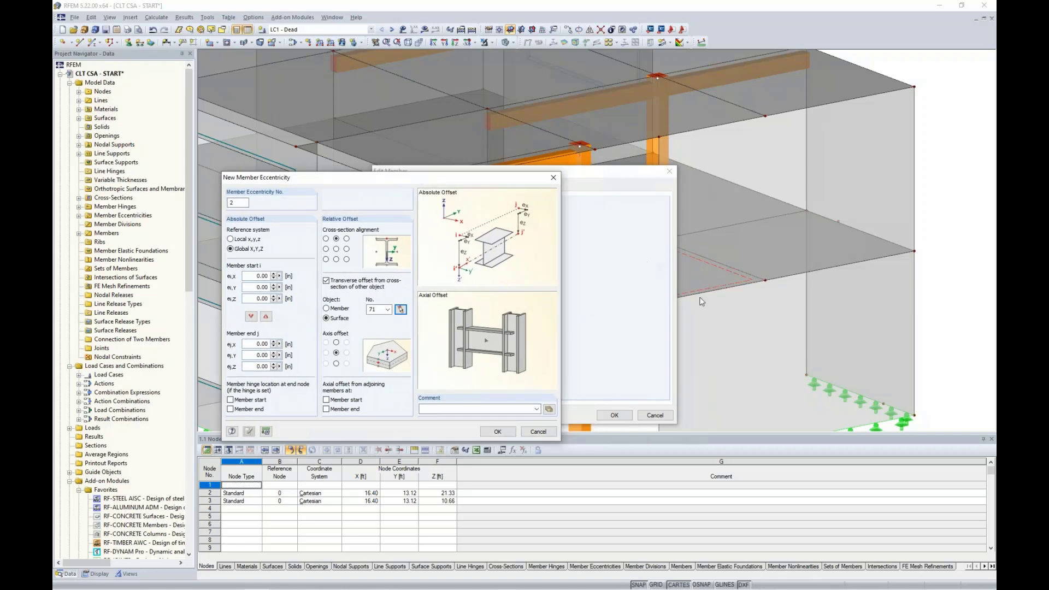
pyautogui.moveTo(535, 176); pyautogui.dragTo(584, 165)
pyautogui.click(427, 349)
pyautogui.click(589, 418)
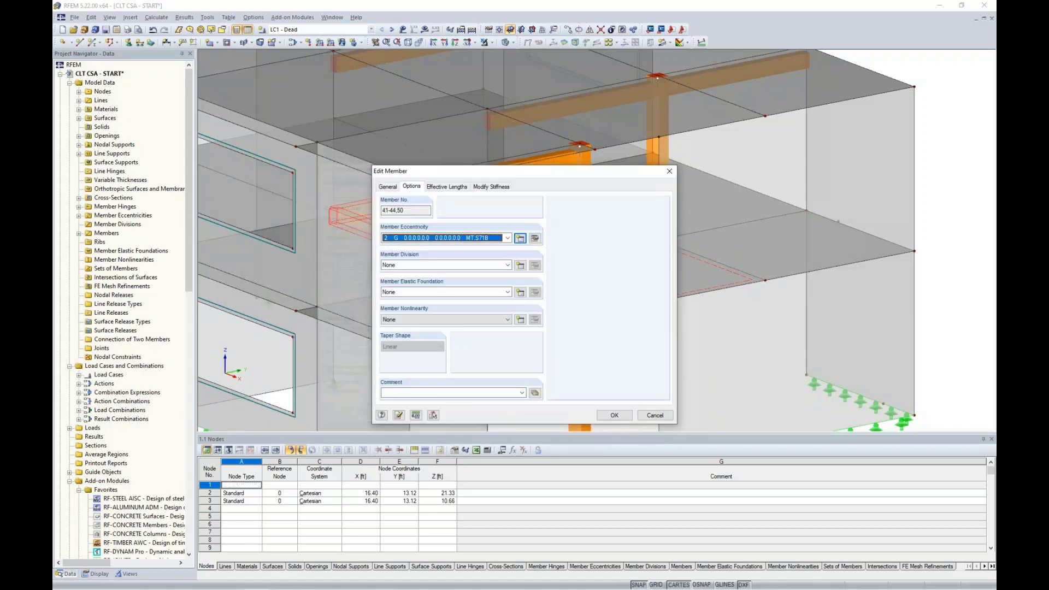
pyautogui.click(608, 414)
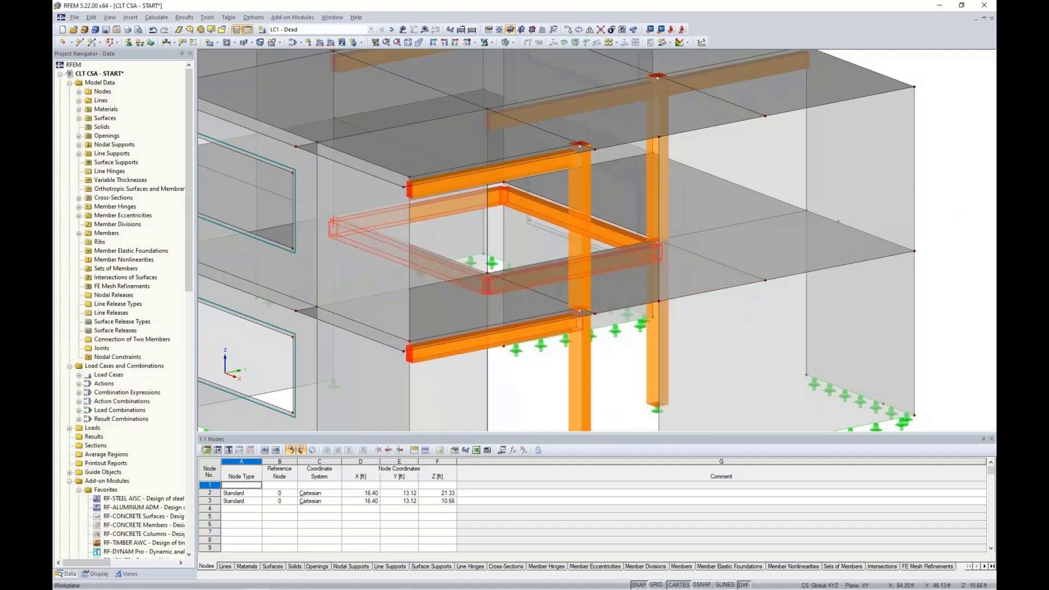
# - Show the loads on the model and examine the surface loads of load case LC1 Dead
pyautogui.keyDown('ctrl'); pyautogui.moveTo(890, 229); pyautogui.dragTo(788, 279, button='middle'); pyautogui.keyUp('ctrl')
pyautogui.scroll(-4, 771, 272)
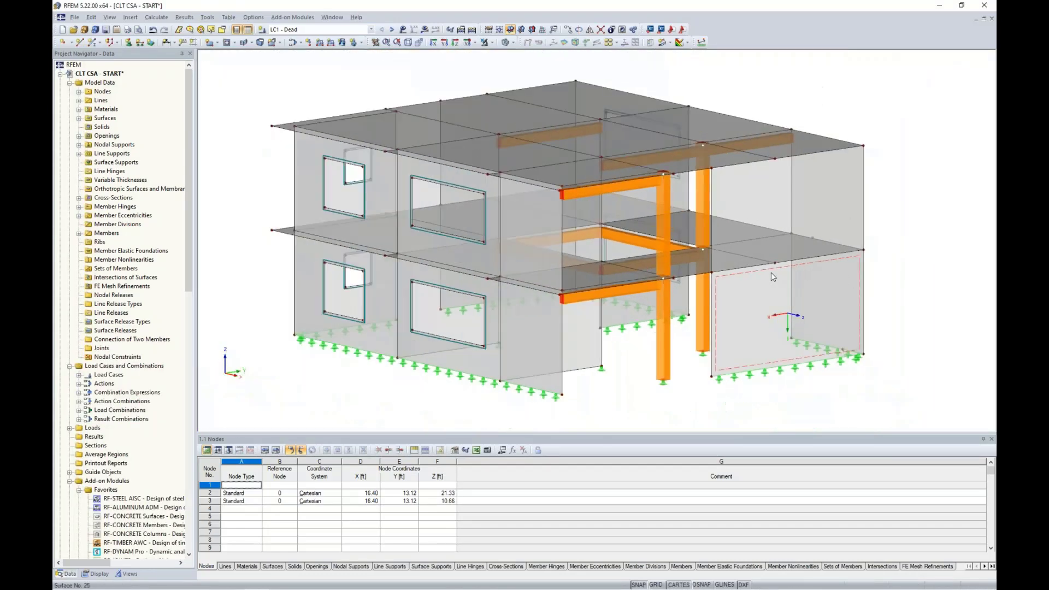
pyautogui.keyDown('ctrl'); pyautogui.moveTo(519, 288); pyautogui.dragTo(720, 302, button='middle'); pyautogui.keyUp('ctrl')
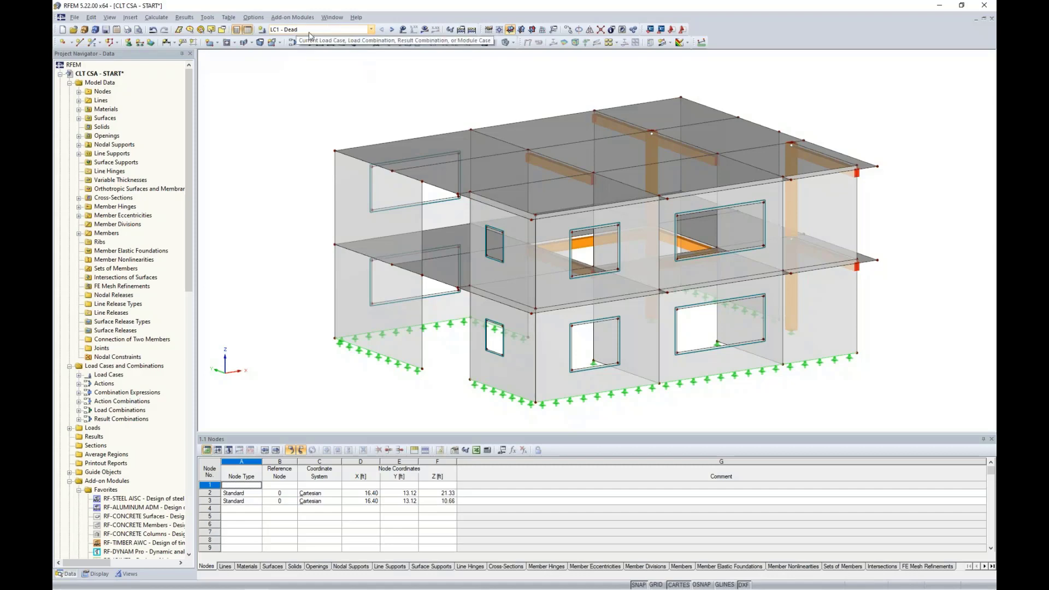
pyautogui.click(403, 30)
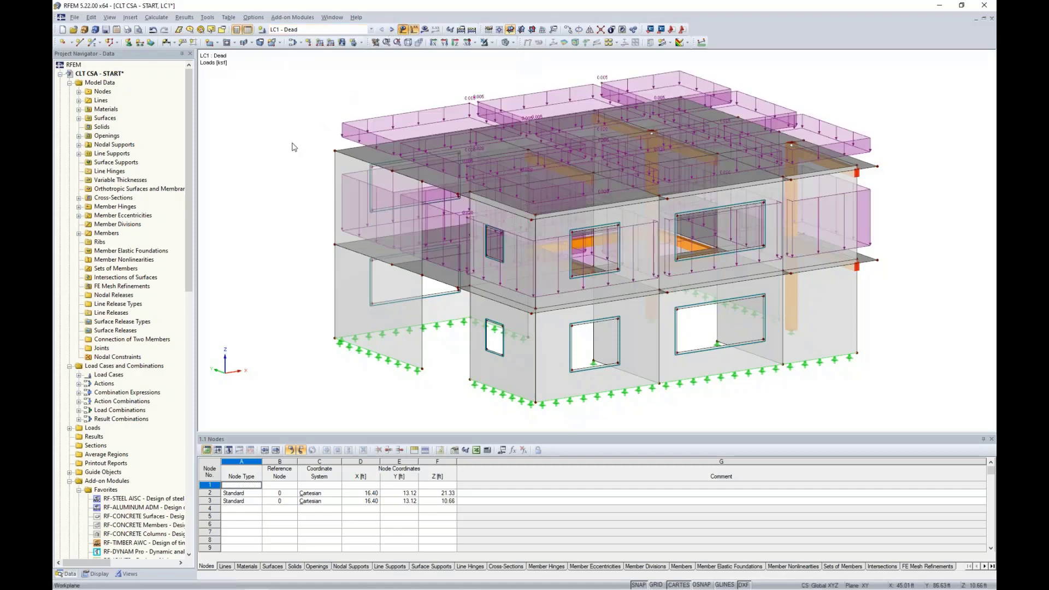
pyautogui.keyDown('ctrl'); pyautogui.moveTo(273, 171); pyautogui.dragTo(311, 161, button='middle'); pyautogui.keyUp('ctrl')
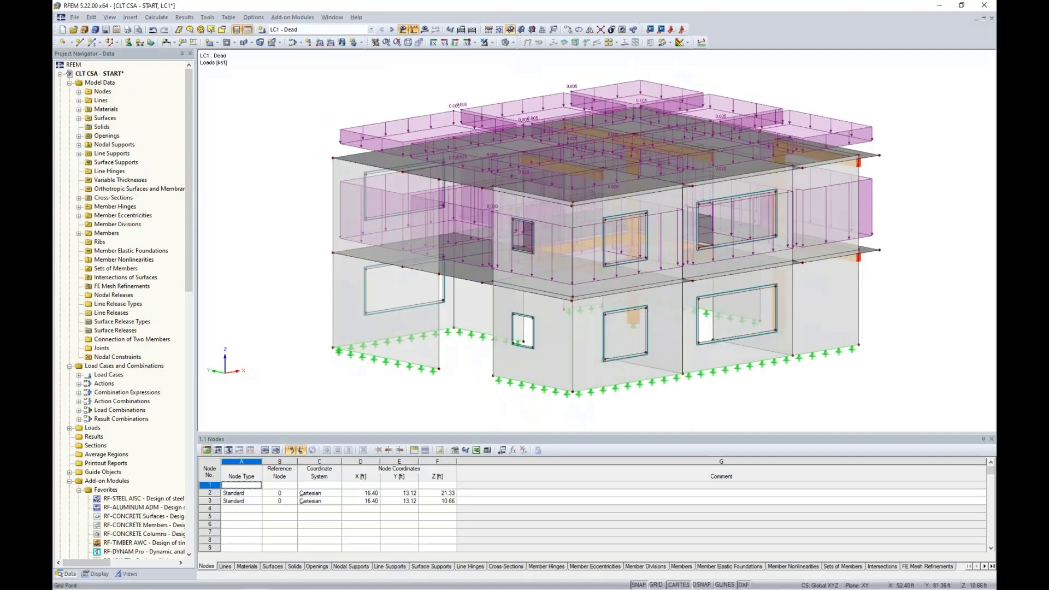
# - Review the loads of load cases LC2 Live, LC3 Snow and LC4 Wind on the building
pyautogui.click(391, 29)
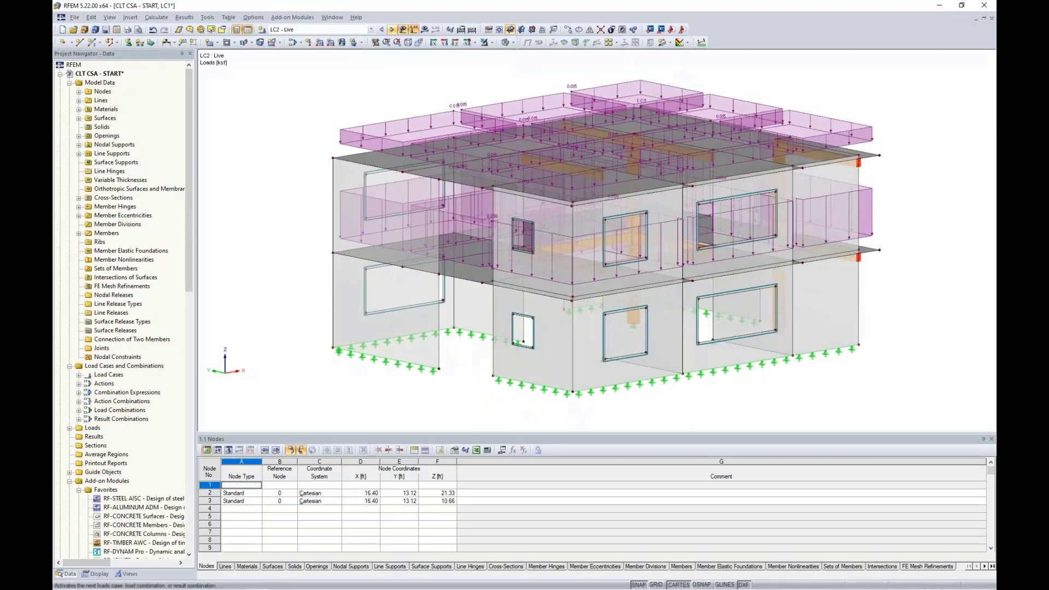
pyautogui.keyDown('ctrl'); pyautogui.moveTo(288, 159); pyautogui.dragTo(355, 112, button='middle'); pyautogui.keyUp('ctrl')
pyautogui.click(392, 29)
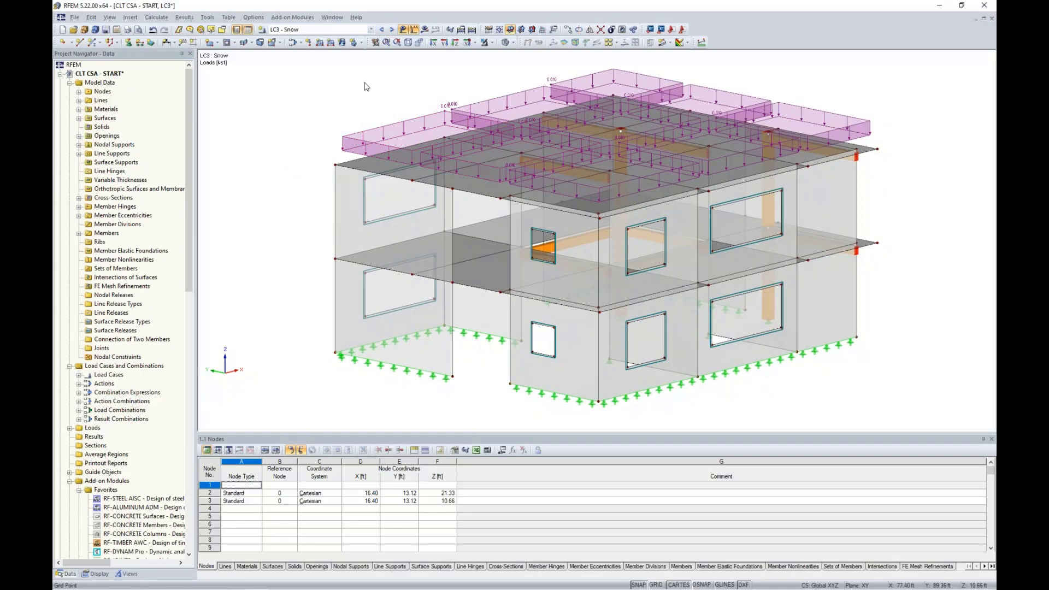
pyautogui.click(392, 29)
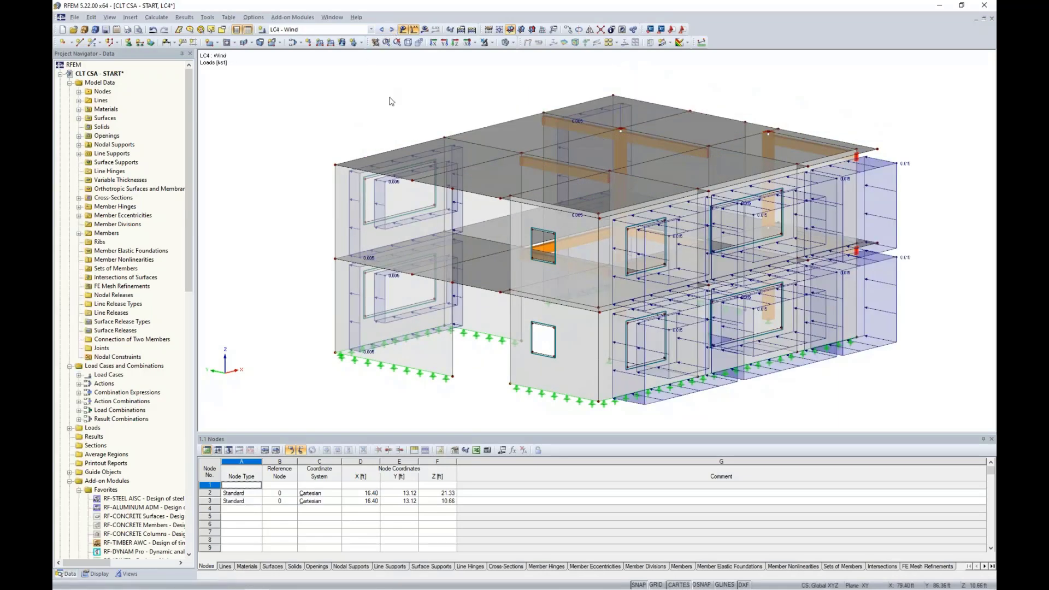
pyautogui.keyDown('ctrl'); pyautogui.moveTo(432, 131); pyautogui.dragTo(612, 99, button='middle'); pyautogui.keyUp('ctrl')
pyautogui.scroll(-2, 374, 126)
pyautogui.moveTo(346, 121); pyautogui.dragTo(401, 136, button='middle')
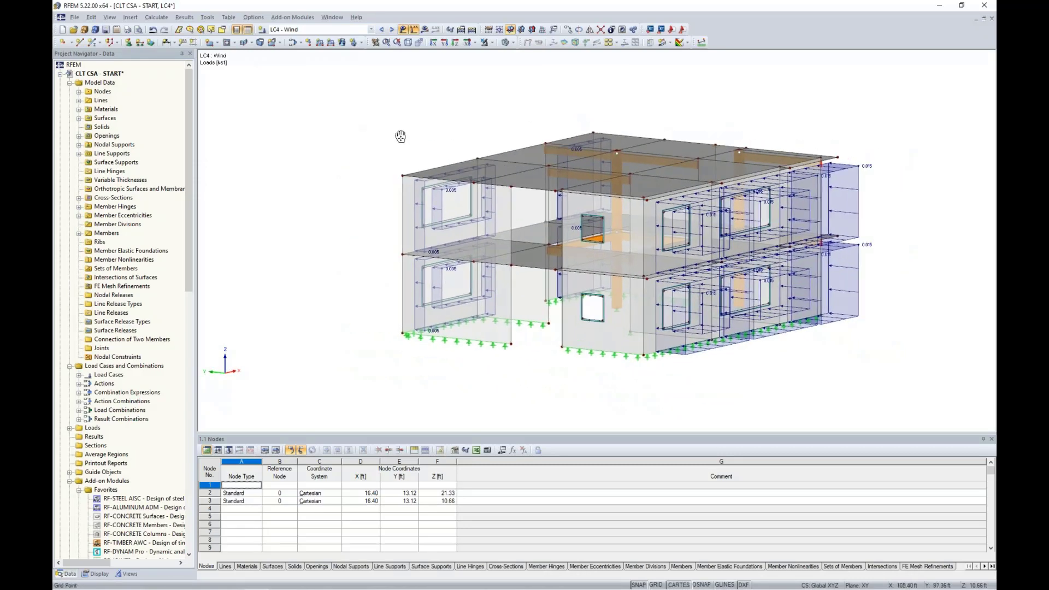
# - Check in the model's general data that load cases and combinations are classified according to NBC 2015, leaving the settings unchanged
pyautogui.rightClick(106, 76)
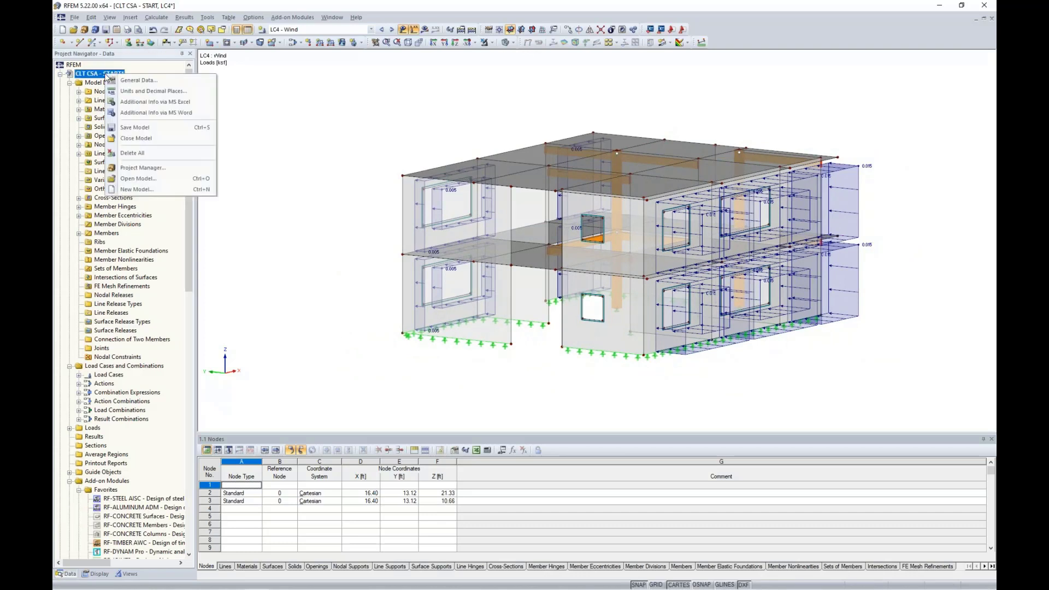
pyautogui.click(124, 82)
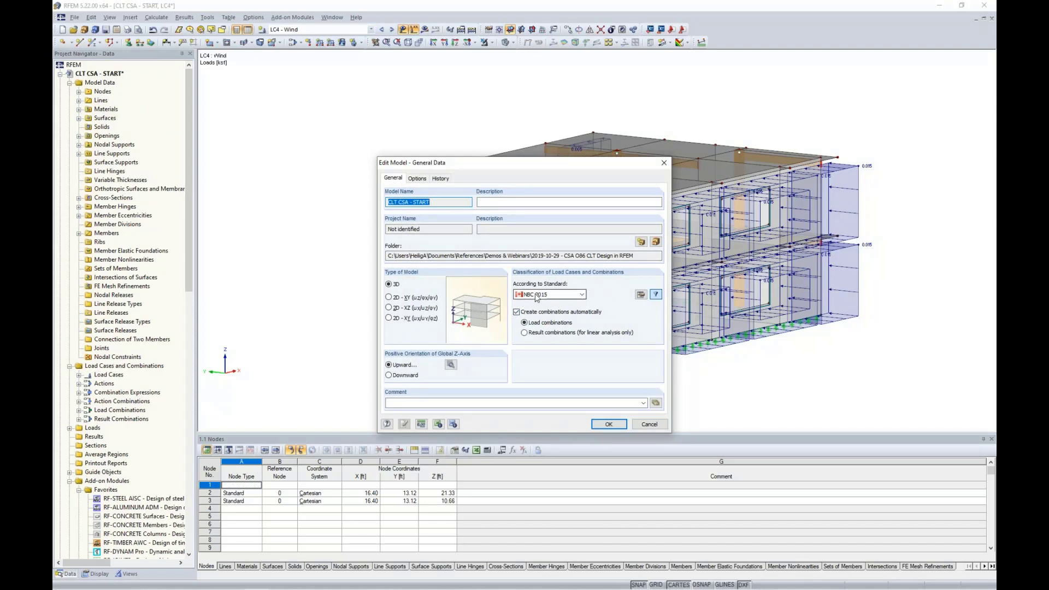
pyautogui.click(581, 295)
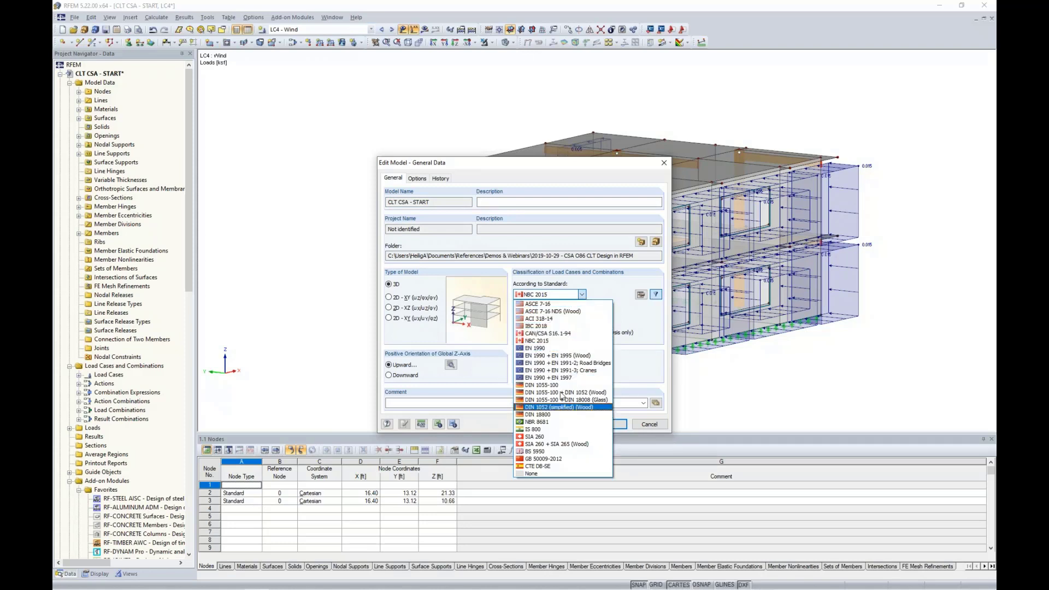
pyautogui.click(623, 323)
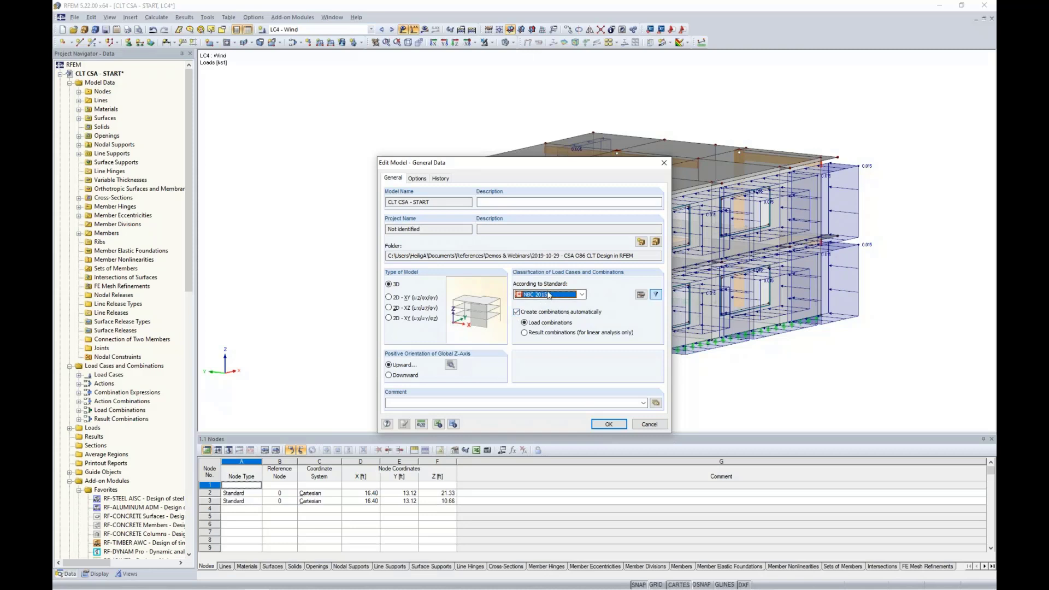
pyautogui.click(648, 424)
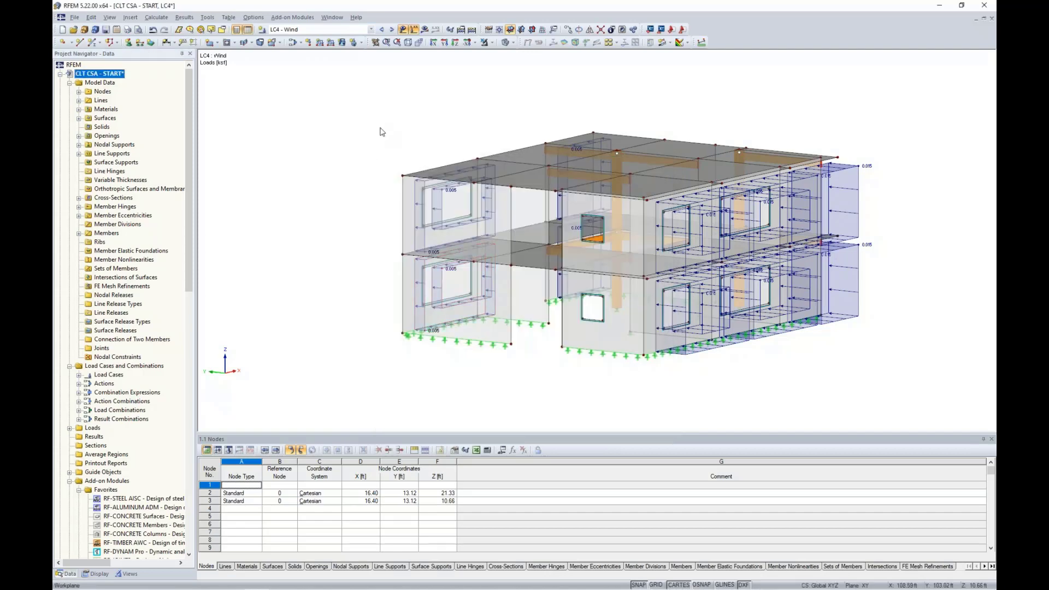
# - Review the strength and serviceability combination expressions and examine the NBC 2015 design situation formulas for Limit State of Strength
pyautogui.click(293, 44)
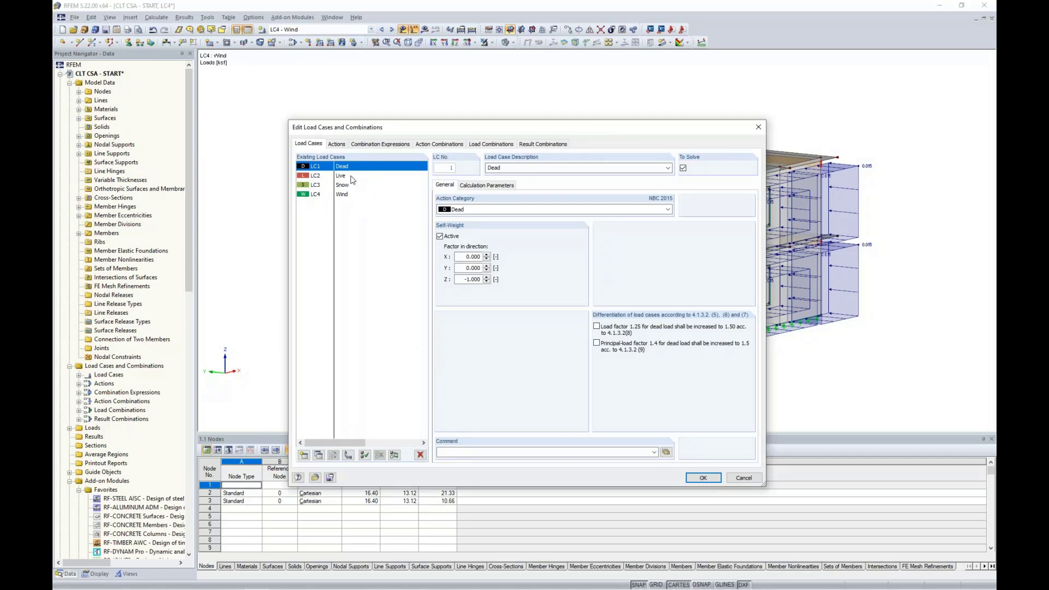
pyautogui.click(386, 144)
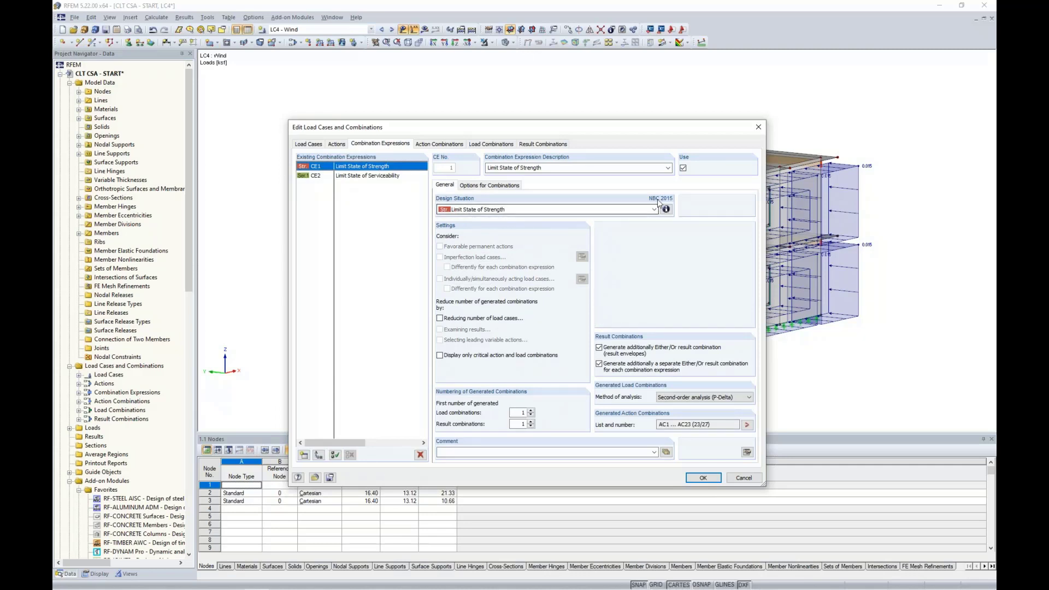
pyautogui.click(392, 176)
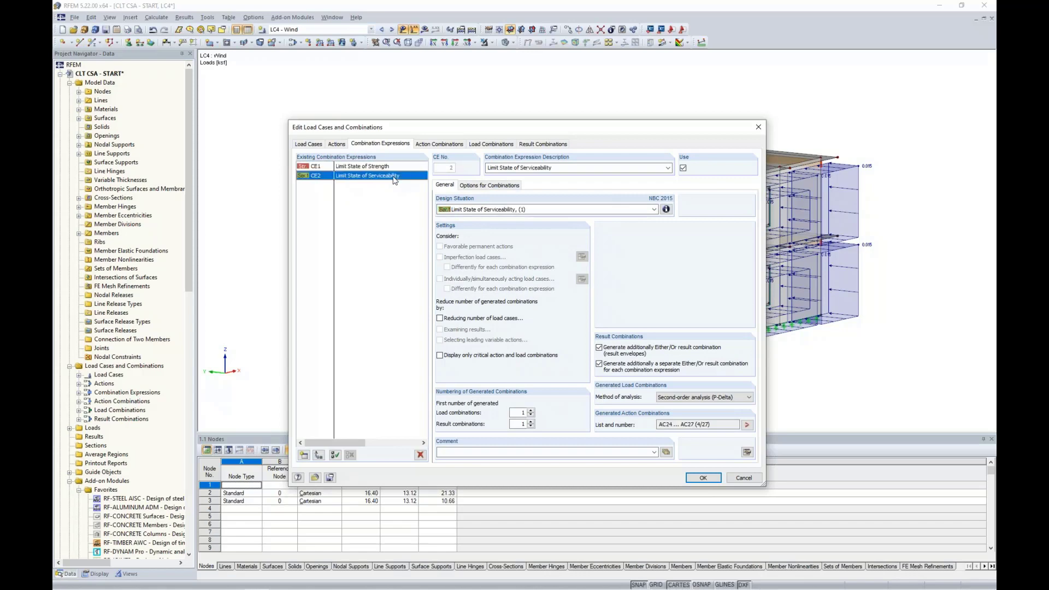
pyautogui.click(383, 167)
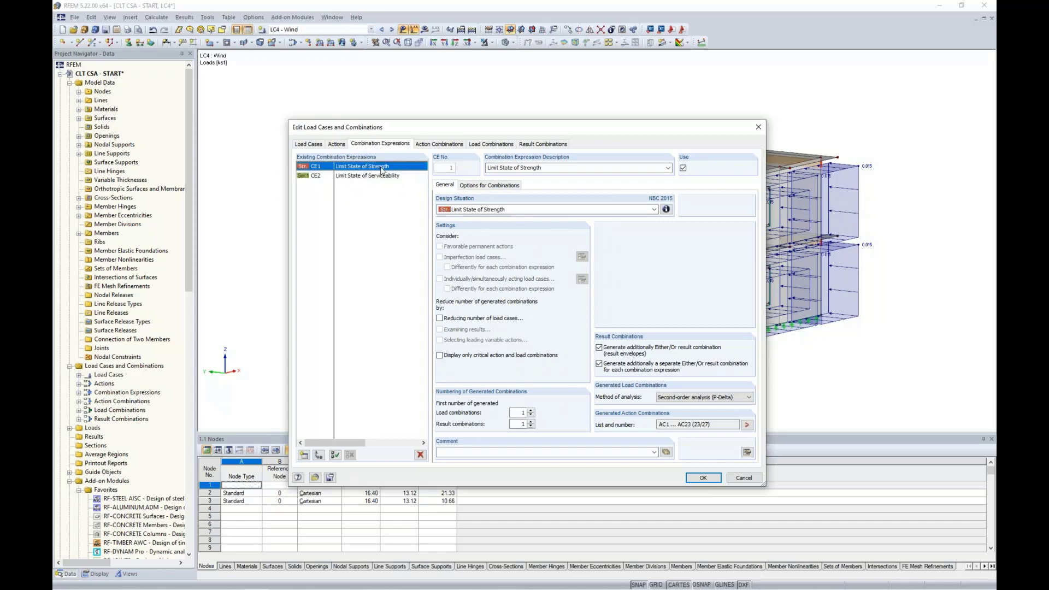
pyautogui.click(666, 209)
pyautogui.moveTo(629, 162); pyautogui.dragTo(611, 252)
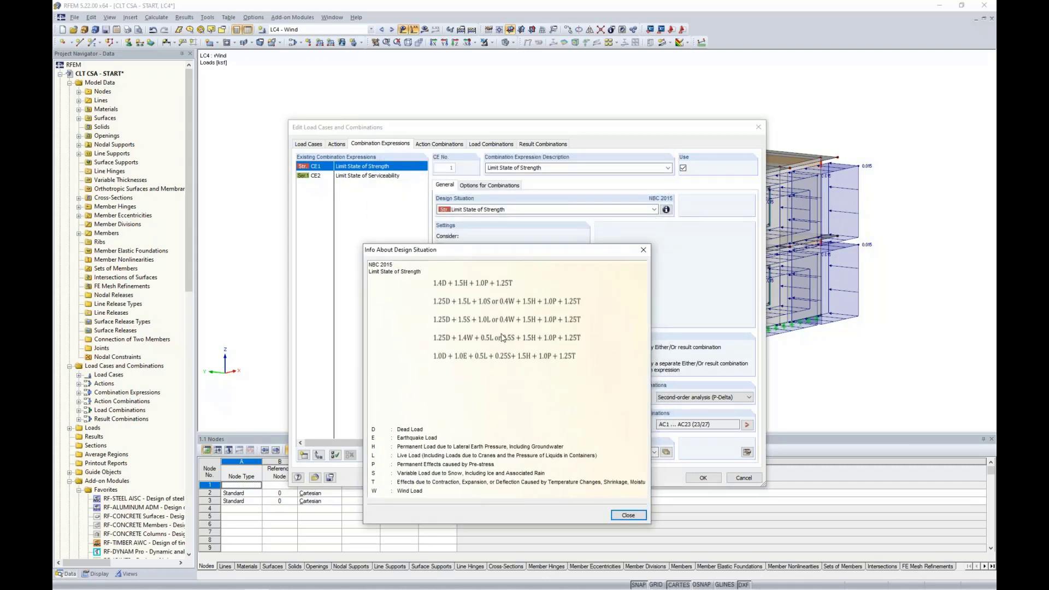
pyautogui.click(628, 515)
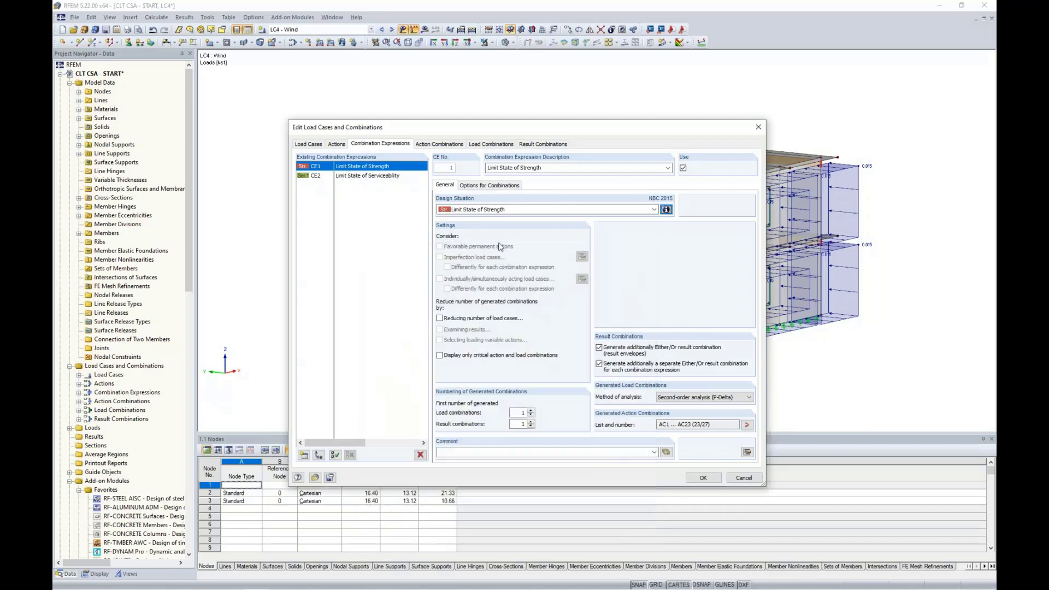
# - Review the generated load combinations, CO1's calculation parameters, and result combinations RC1 and RC2 without changing them
pyautogui.click(481, 145)
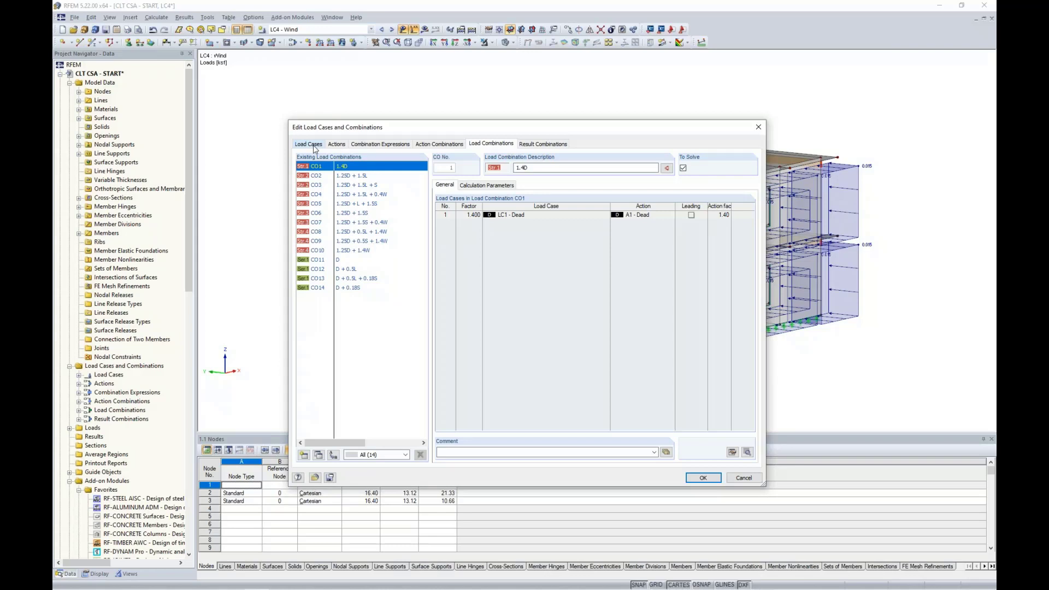
pyautogui.click(479, 186)
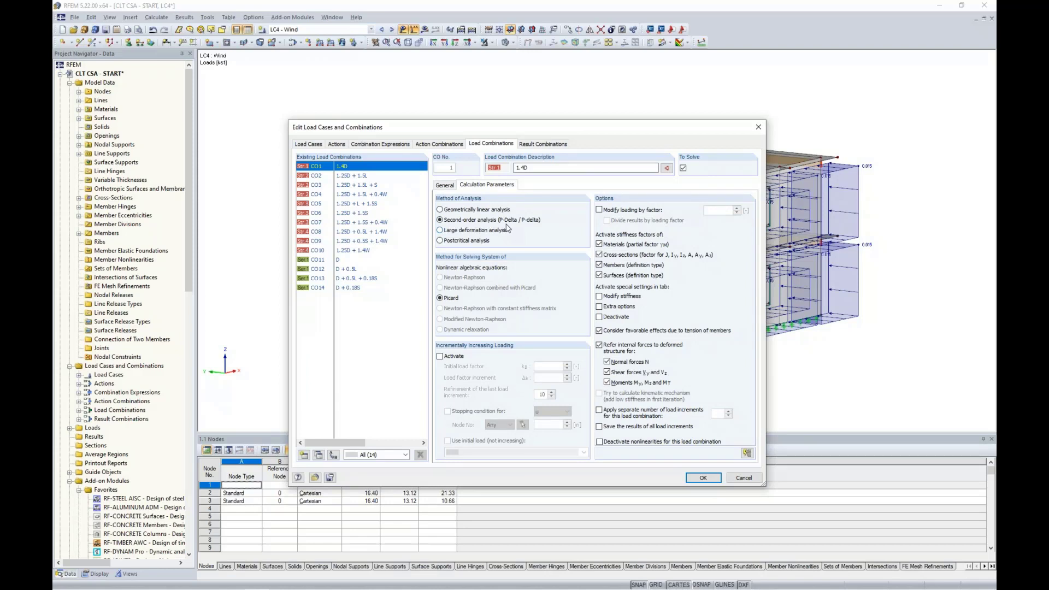
pyautogui.click(543, 144)
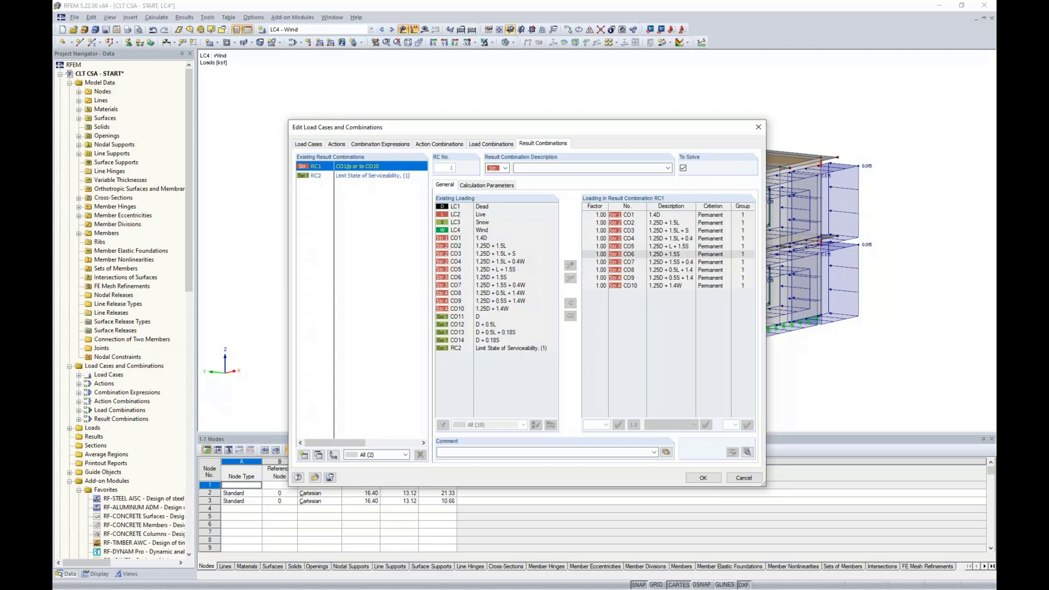
pyautogui.click(355, 176)
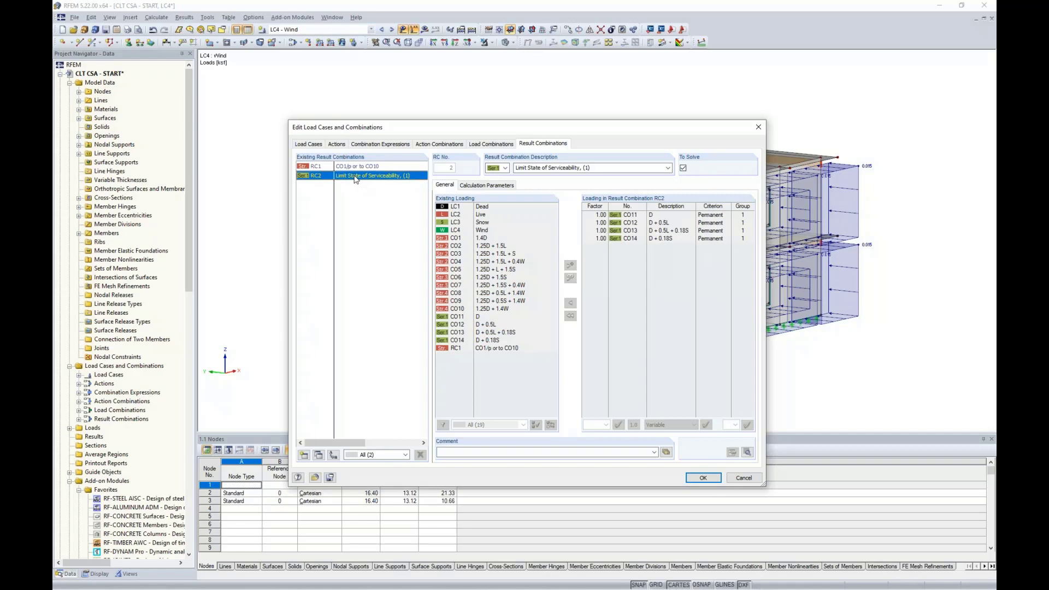
pyautogui.click(736, 480)
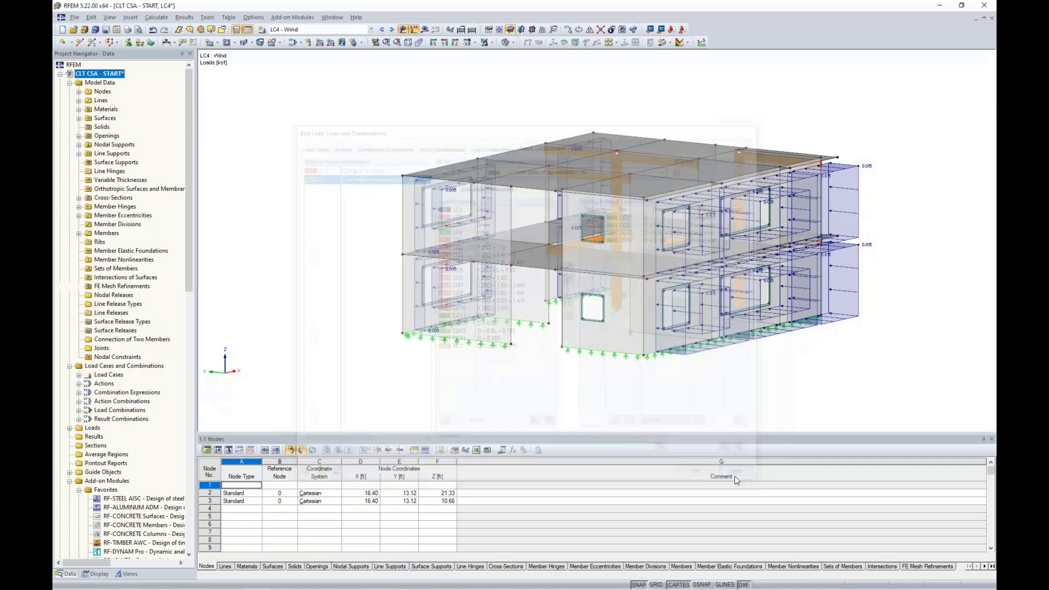
# - Display the loads of load combinations CO2, CO3 and CO4 on the building in turn
pyautogui.click(306, 30)
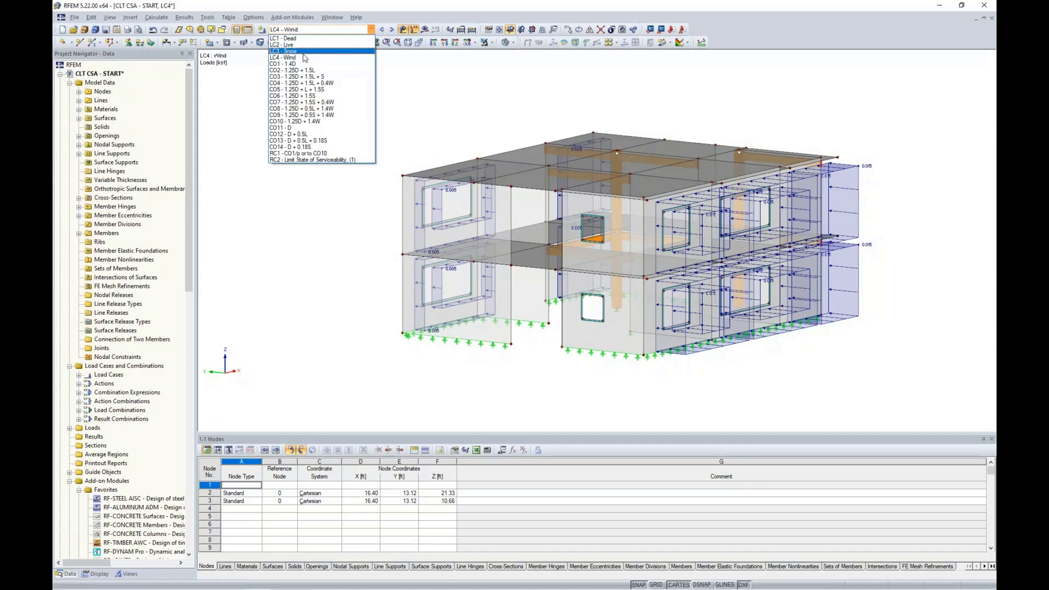
pyautogui.click(304, 70)
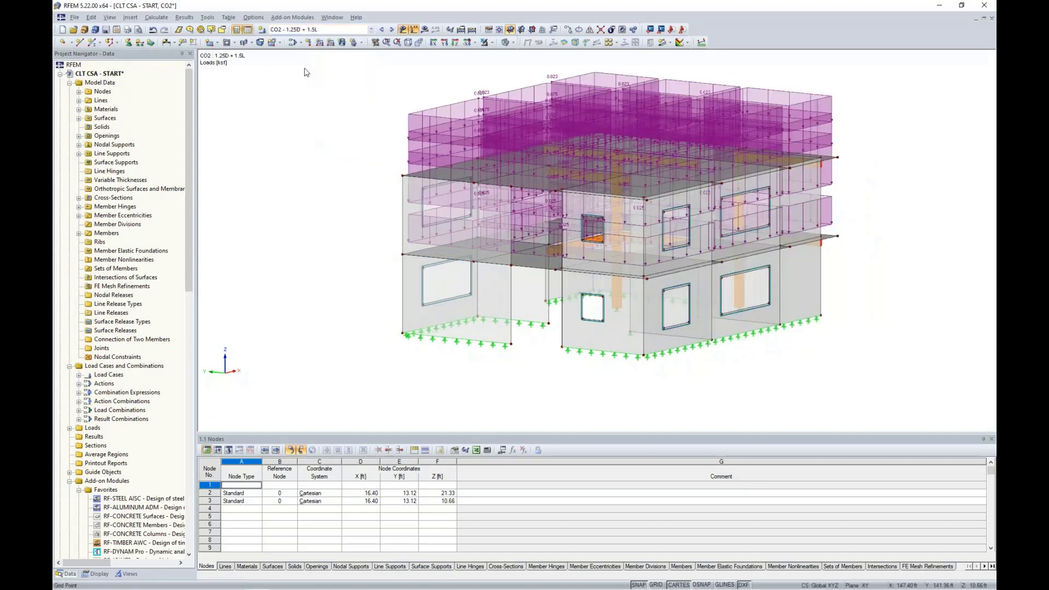
pyautogui.click(391, 30)
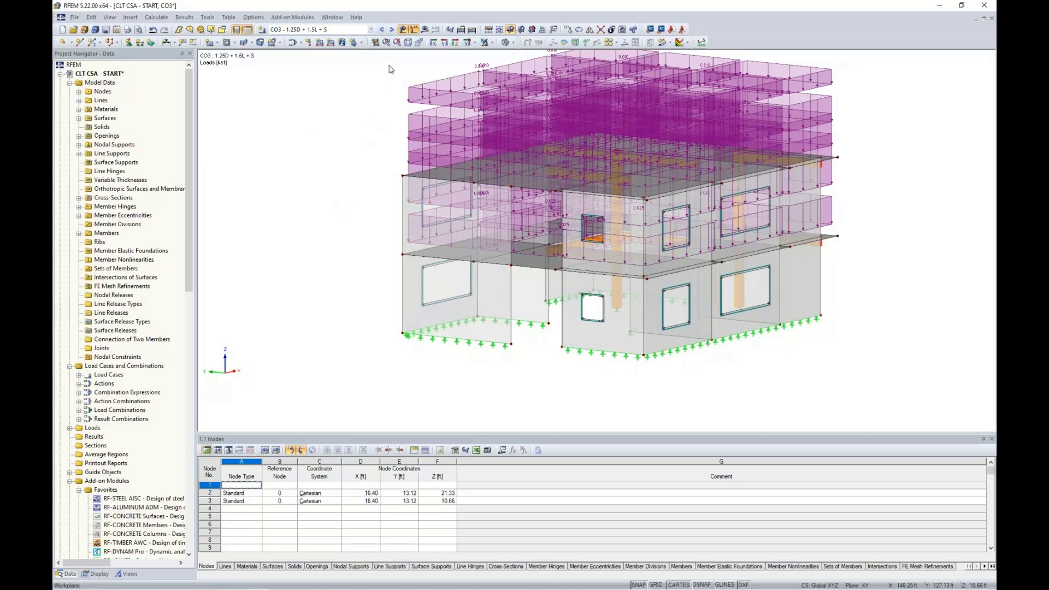
pyautogui.click(391, 30)
pyautogui.keyDown('ctrl'); pyautogui.moveTo(344, 181); pyautogui.dragTo(384, 88, button='middle'); pyautogui.keyUp('ctrl')
# - Hide the load display on the building model
pyautogui.click(403, 30)
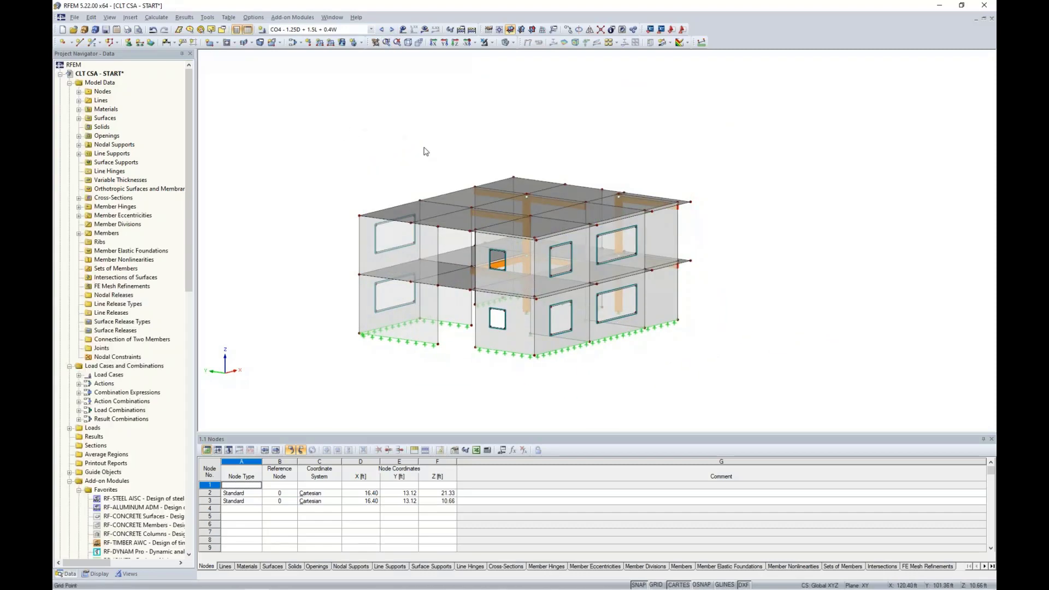
pyautogui.moveTo(424, 148); pyautogui.dragTo(454, 138, button='middle')
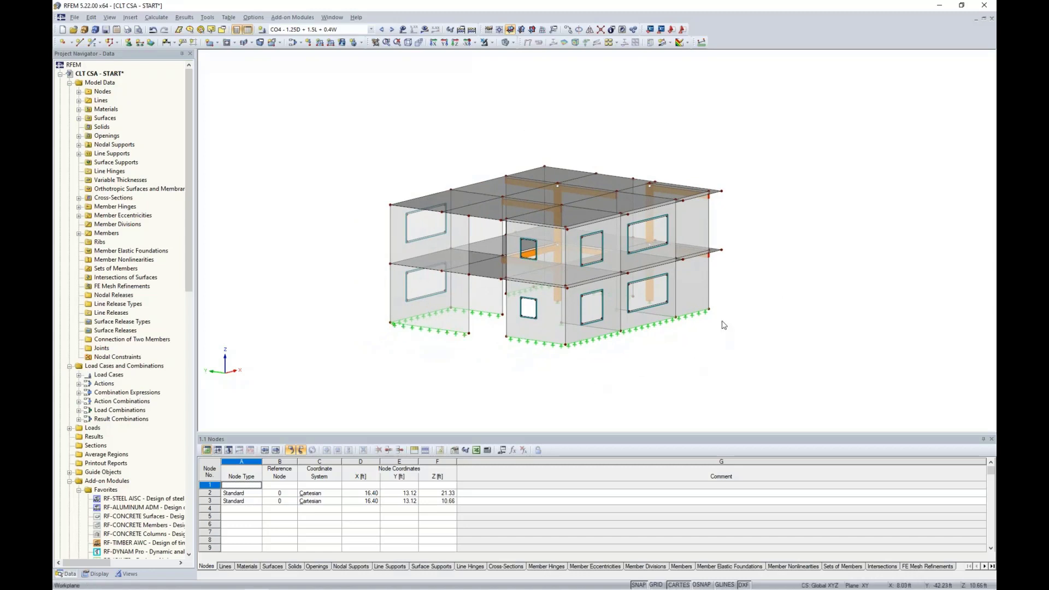
pyautogui.keyDown('ctrl'); pyautogui.moveTo(724, 326); pyautogui.dragTo(615, 368, button='middle'); pyautogui.keyUp('ctrl')
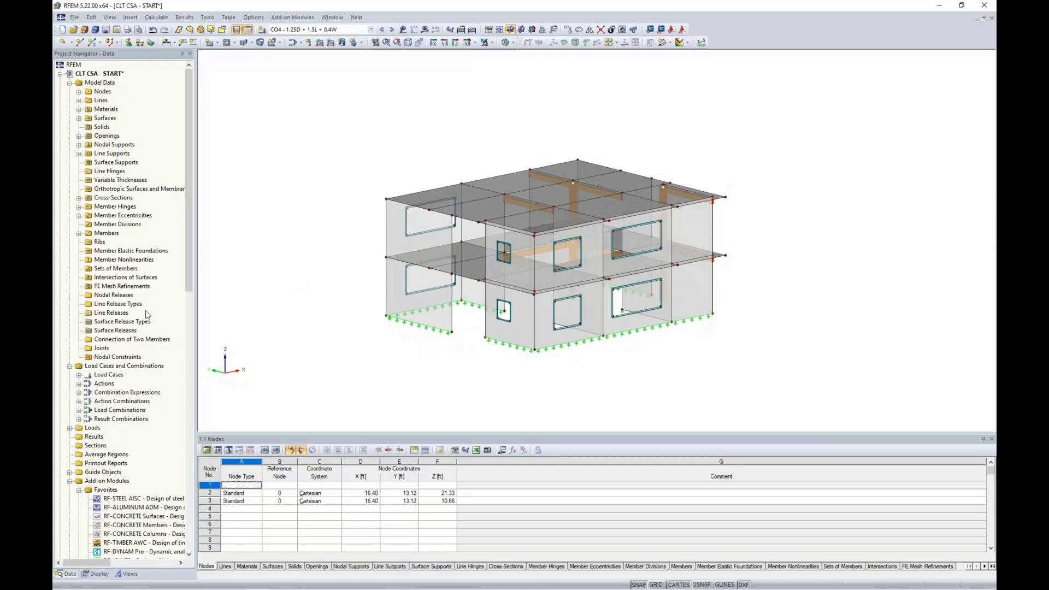
# - Find and open the RF-LAMINATE add-on module for the design of laminate surfaces
pyautogui.scroll(-2, 147, 315)
pyautogui.scroll(-8, 147, 314)
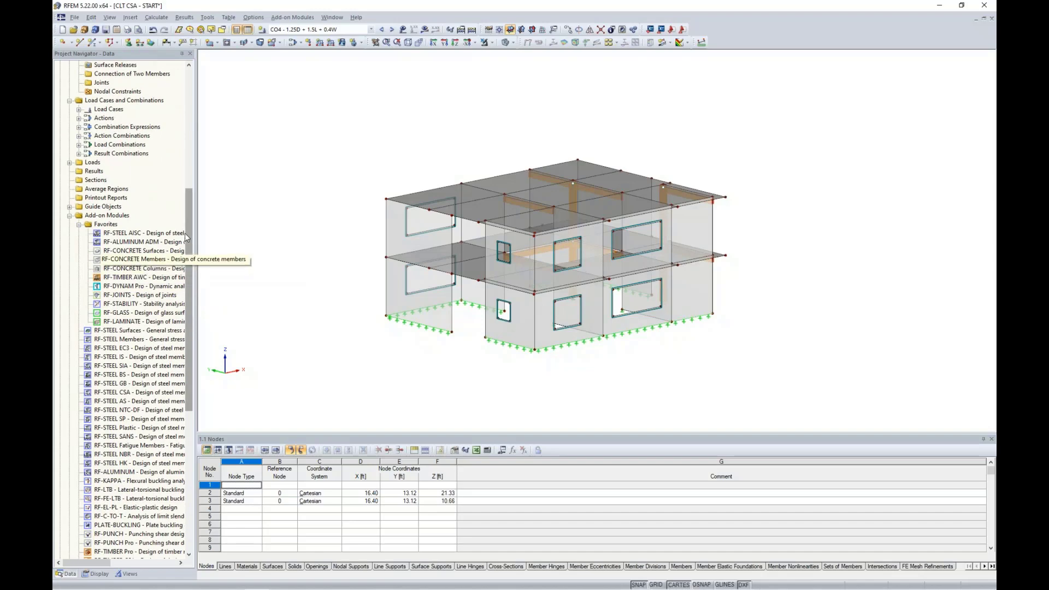
pyautogui.moveTo(186, 232); pyautogui.dragTo(194, 285)
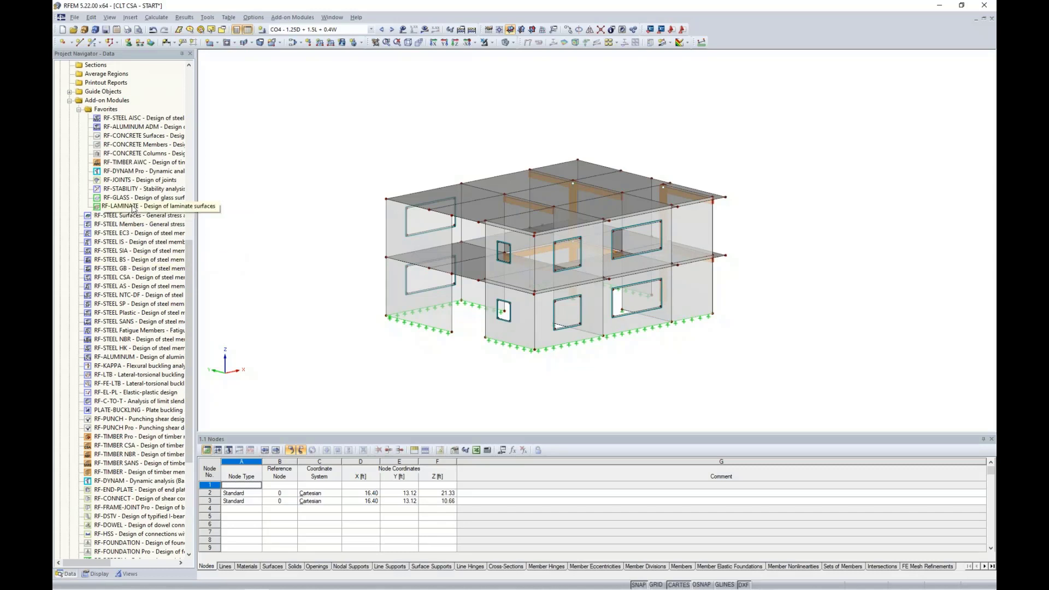
pyautogui.click(295, 17)
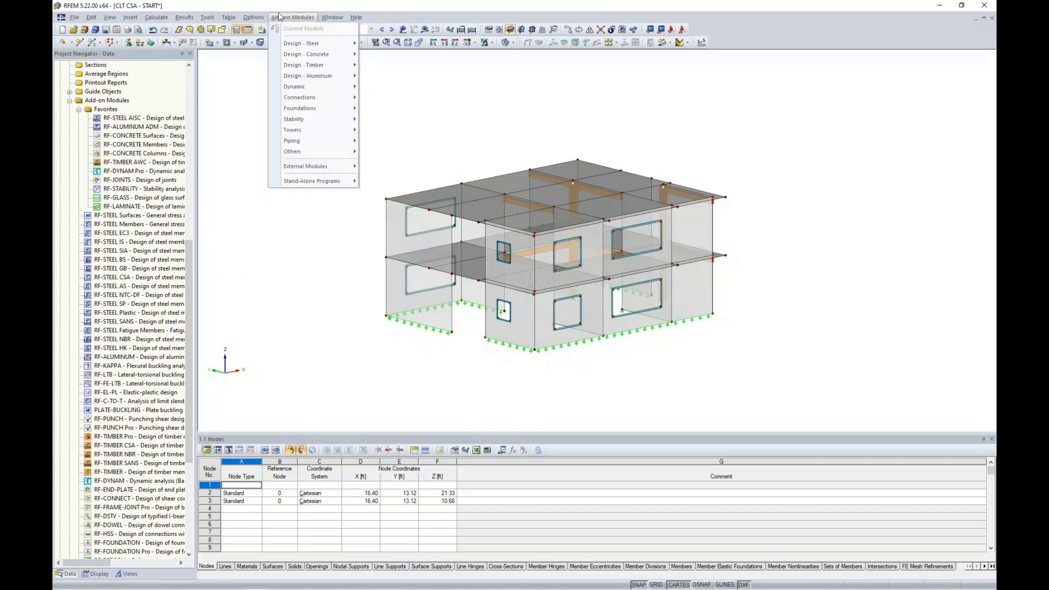
pyautogui.moveTo(308, 154)
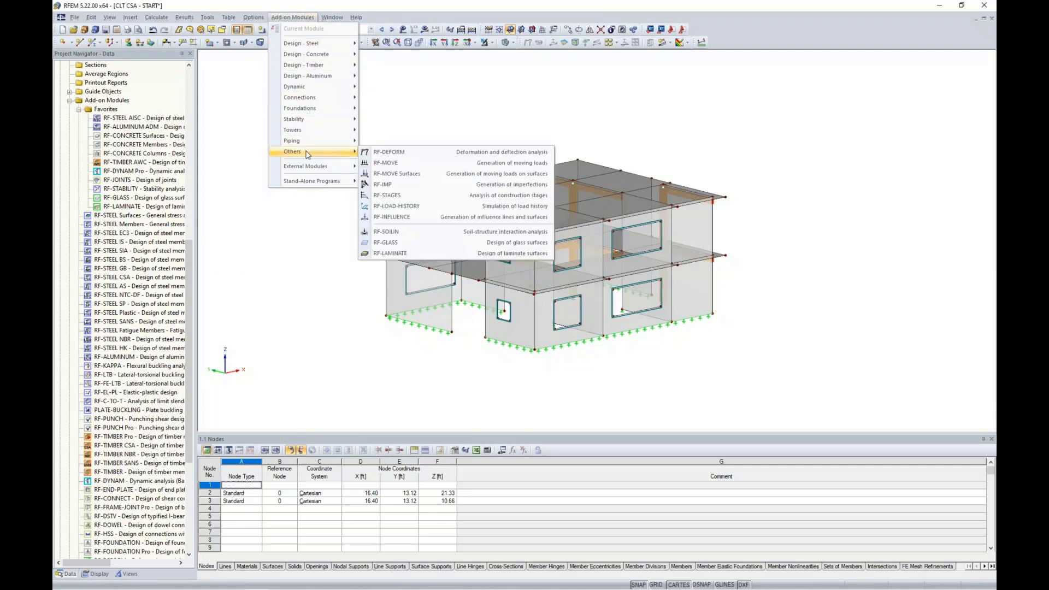
pyautogui.click(390, 252)
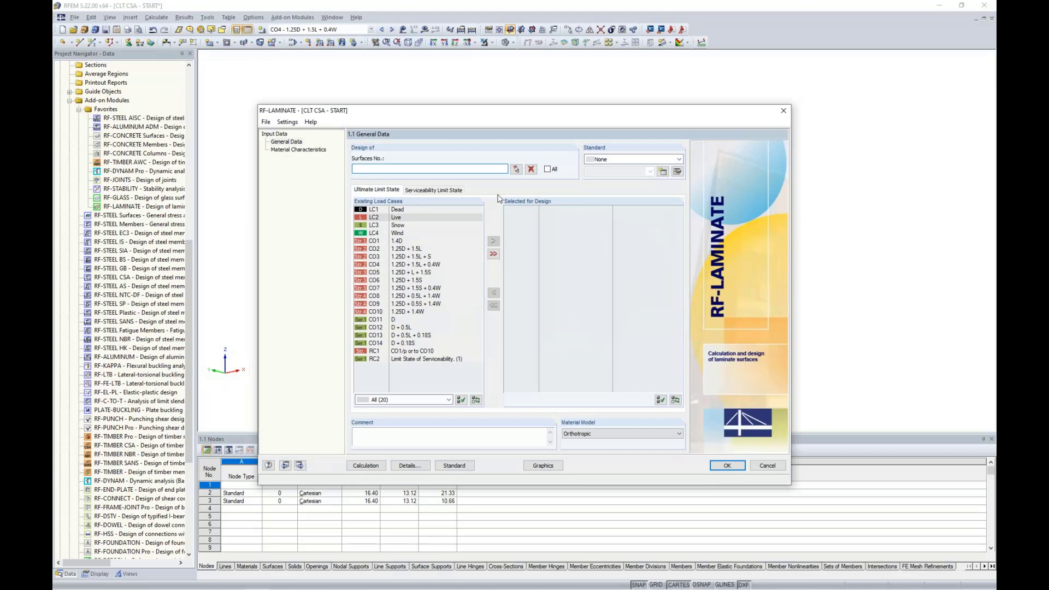
# - Switch to the slide presentation on the design of CLT with RF-LAMINATE
pyautogui.press('super+Tab')
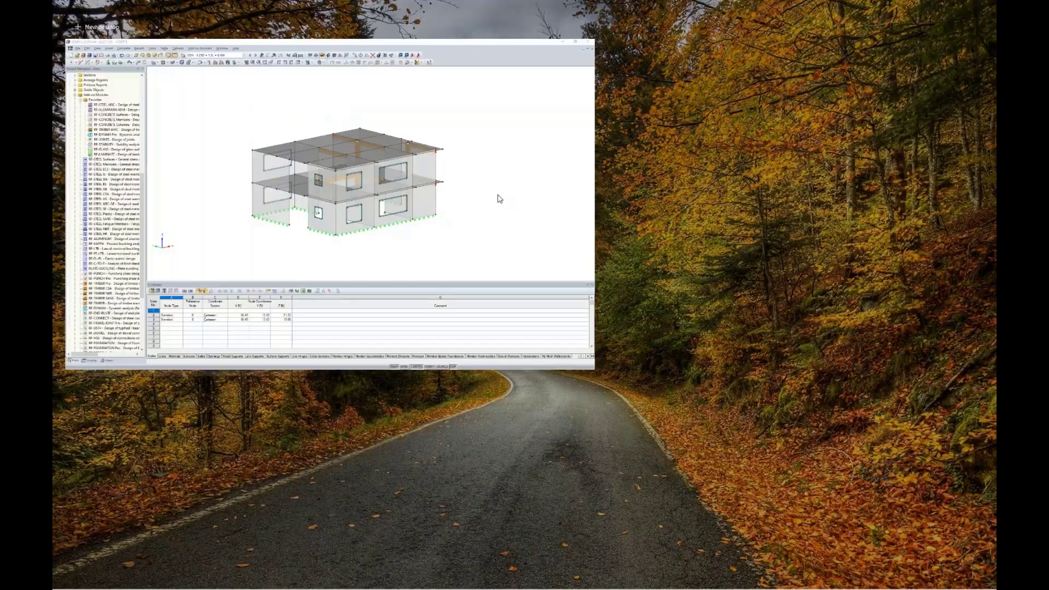
pyautogui.click(447, 141)
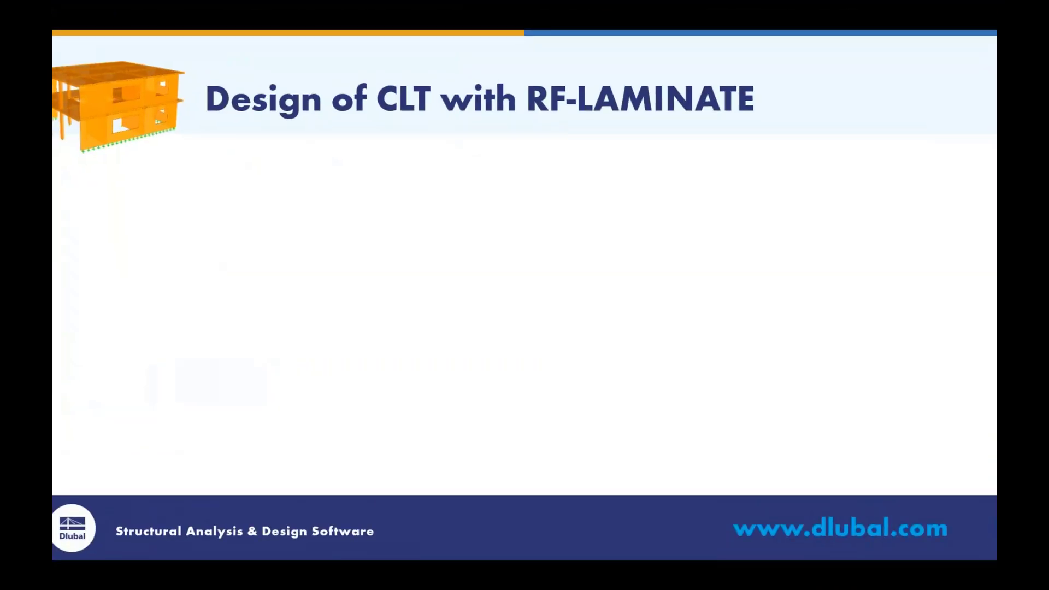
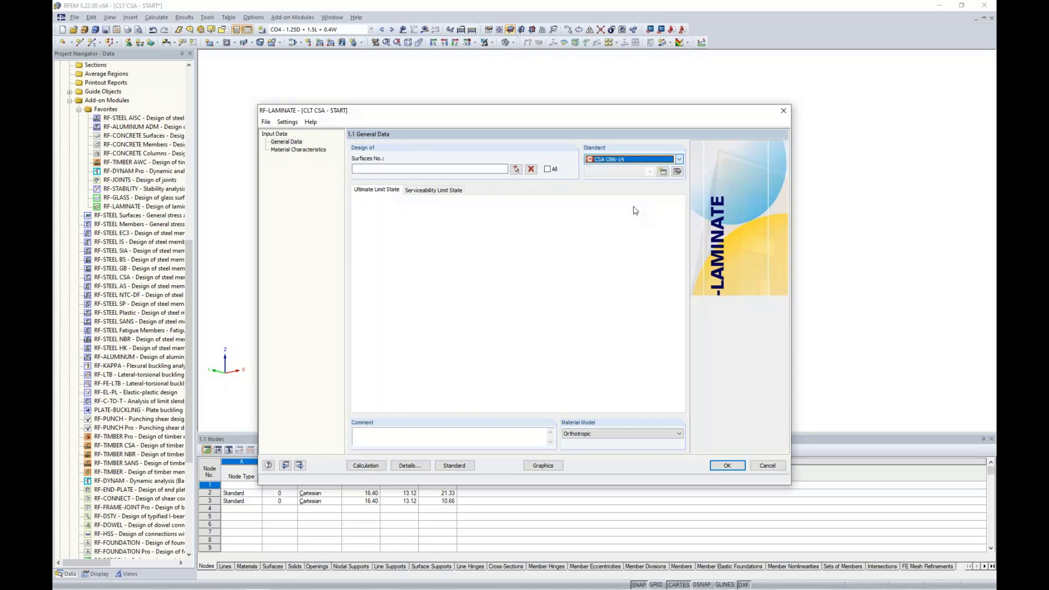
# - Start picking the design surfaces in the model and select the roof surfaces 57-63, 76 and 79
pyautogui.click(395, 169)
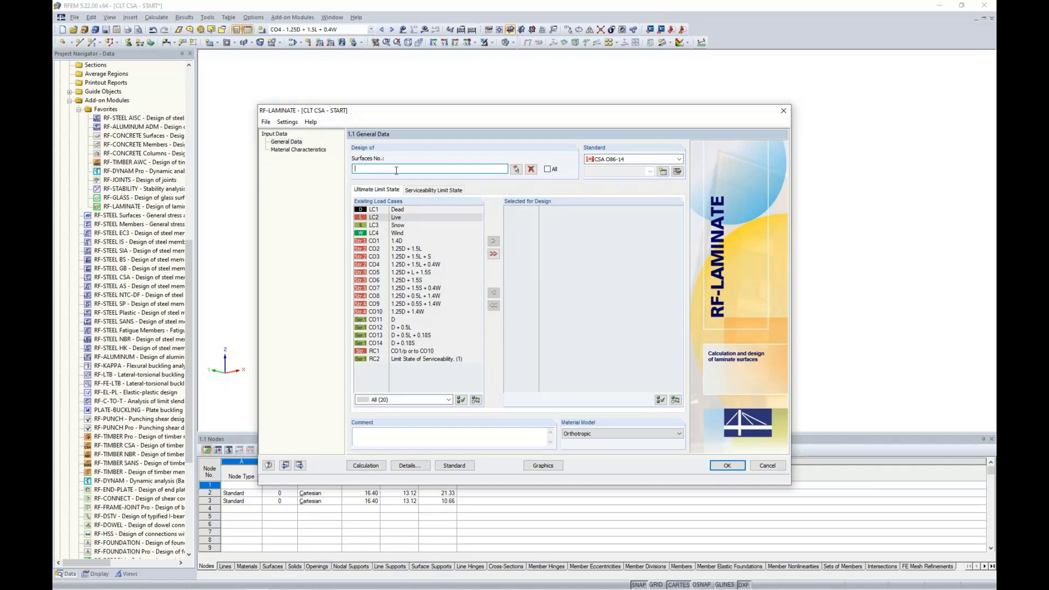
pyautogui.click(516, 169)
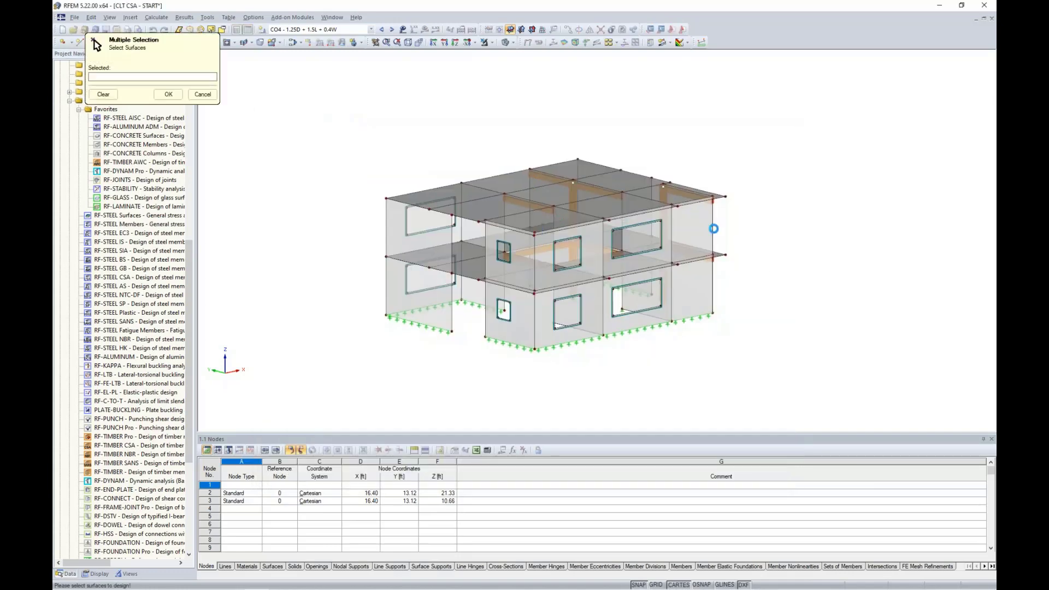
pyautogui.keyDown('ctrl'); pyautogui.moveTo(714, 229); pyautogui.dragTo(638, 220, button='middle'); pyautogui.keyUp('ctrl')
pyautogui.moveTo(385, 175); pyautogui.dragTo(711, 205)
pyautogui.keyDown('ctrl'); pyautogui.moveTo(721, 221); pyautogui.dragTo(754, 258, button='middle'); pyautogui.keyUp('ctrl')
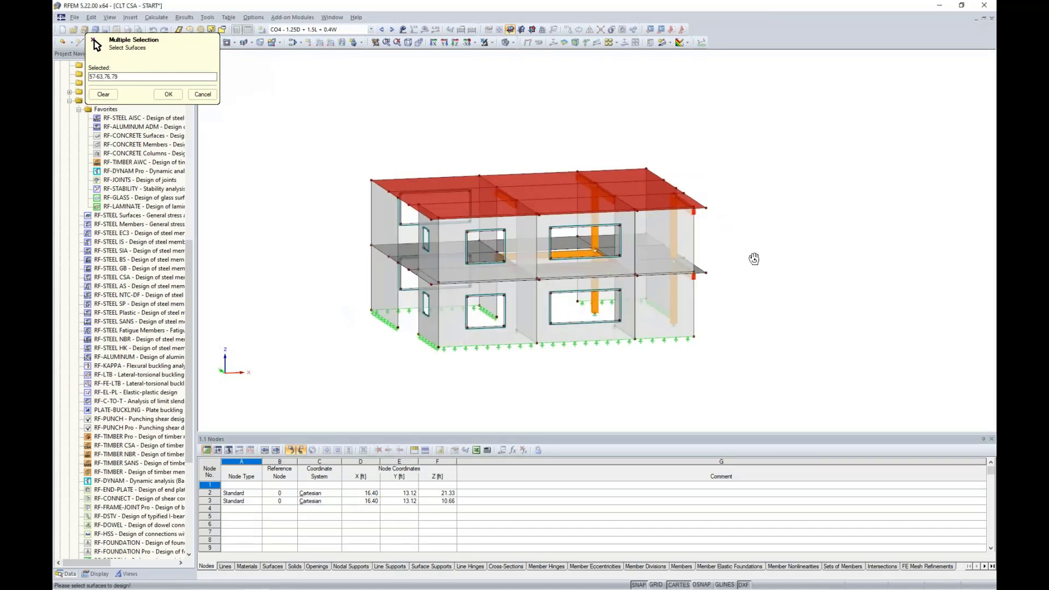
# - Add the upper-storey wall surfaces 50, 53 and 54 along the long facade and accept the surface selection for design
pyautogui.click(526, 269)
pyautogui.click(549, 268)
pyautogui.click(663, 239)
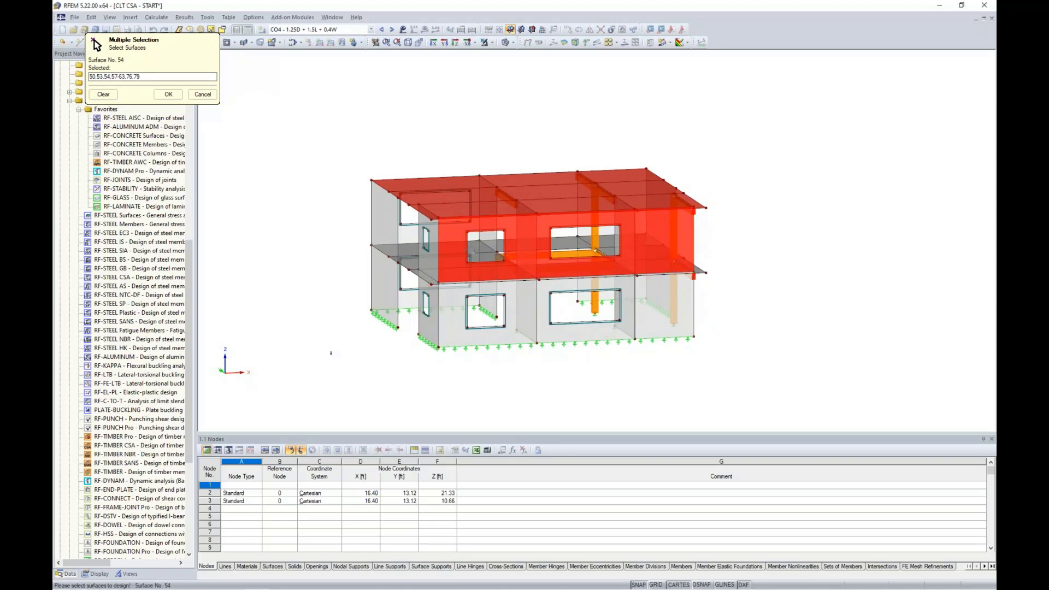
pyautogui.click(170, 95)
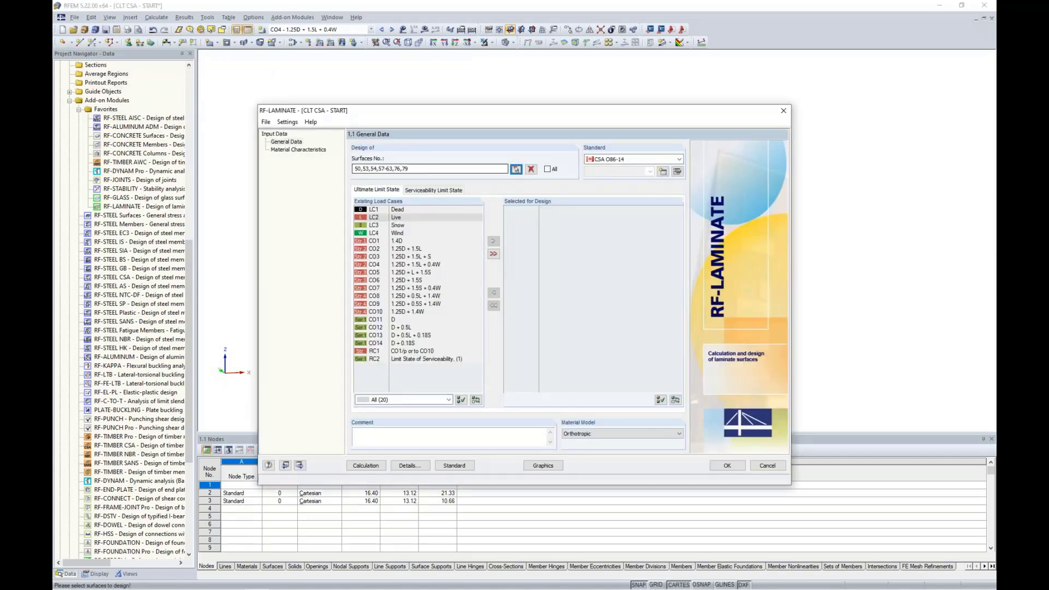
# - Add load combinations CO1 to CO10 to the ultimate limit state design
pyautogui.click(398, 241)
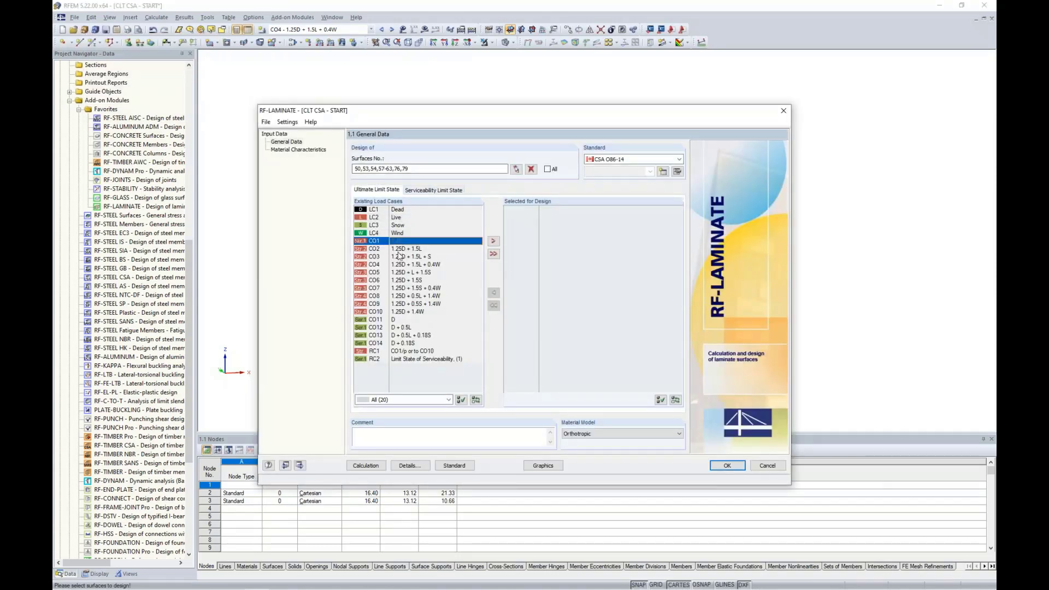
pyautogui.keyDown('shift'); pyautogui.click(393, 311); pyautogui.keyUp('shift')
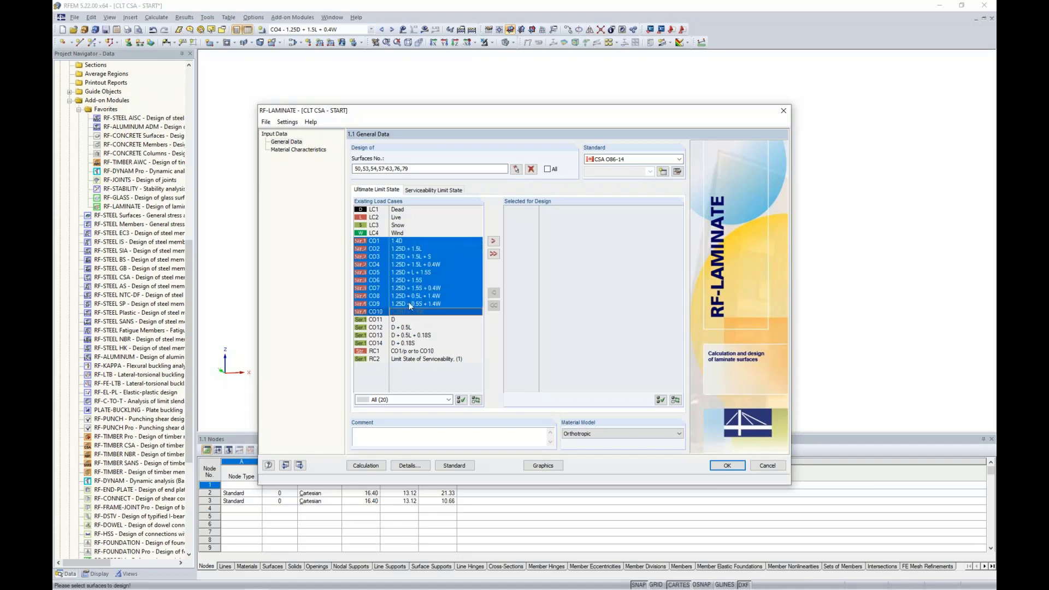
pyautogui.click(492, 241)
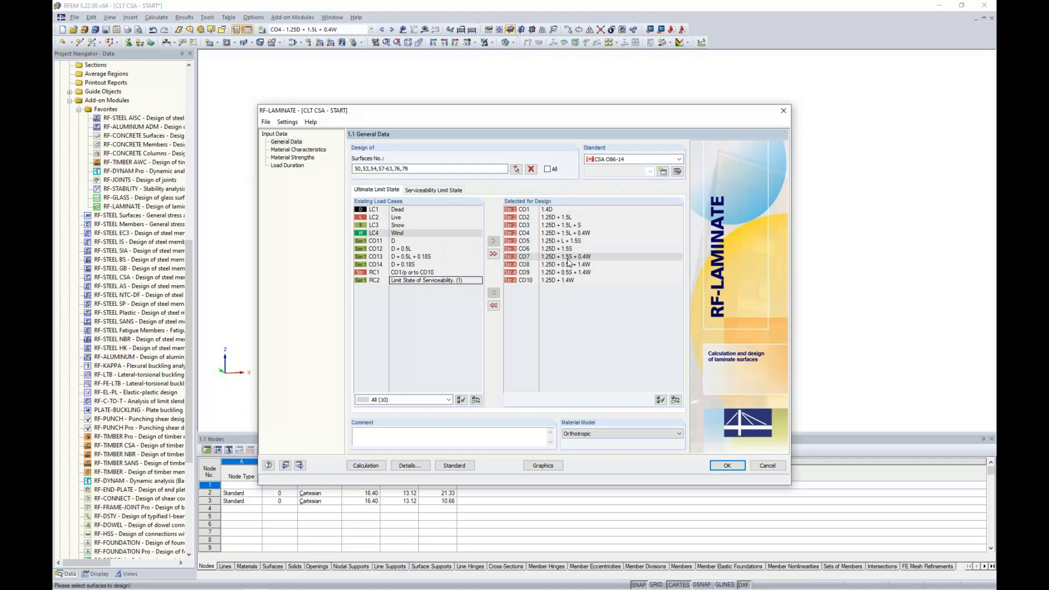
# - Add load combinations CO11 to CO14 to the serviceability limit state design
pyautogui.click(435, 190)
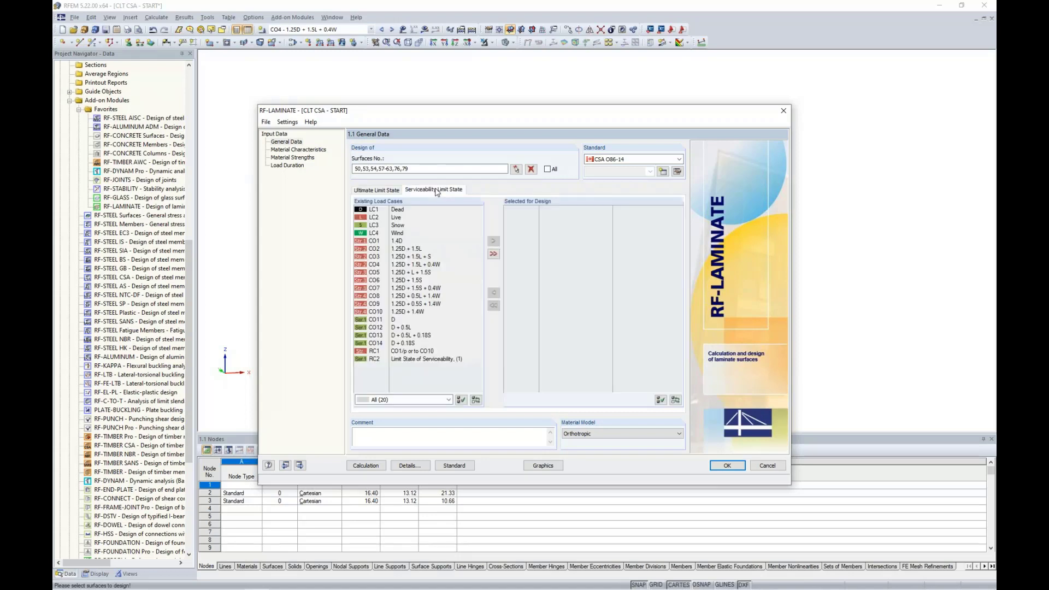
pyautogui.click(407, 319)
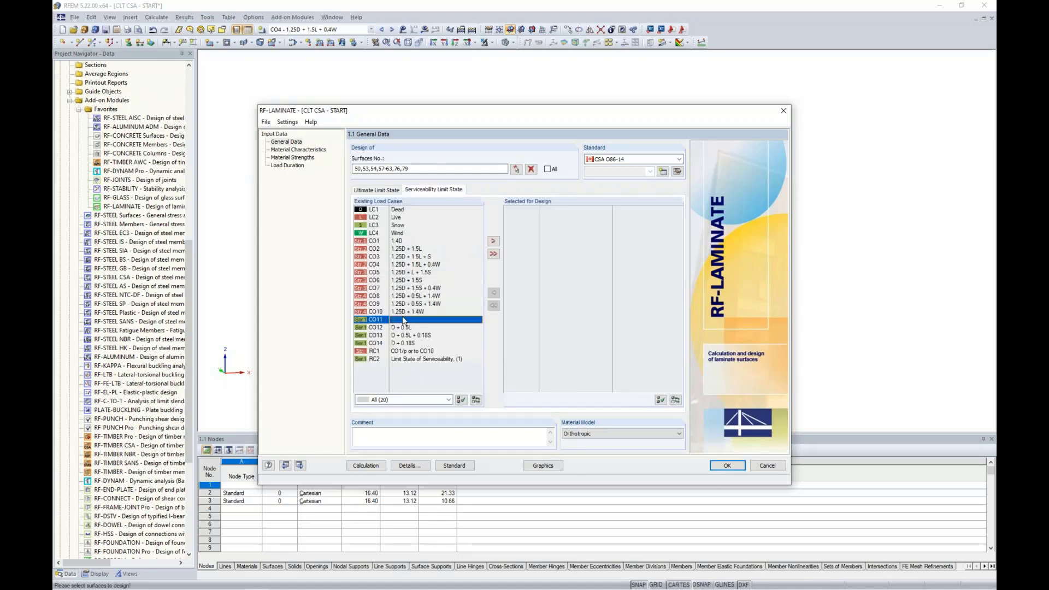
pyautogui.keyDown('shift'); pyautogui.click(409, 344); pyautogui.keyUp('shift')
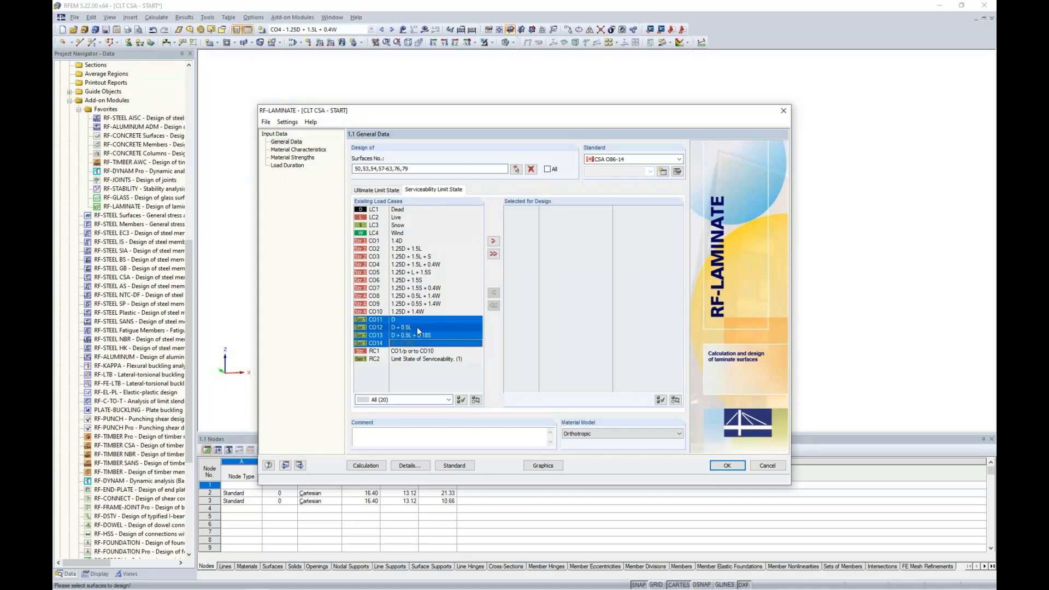
pyautogui.click(491, 241)
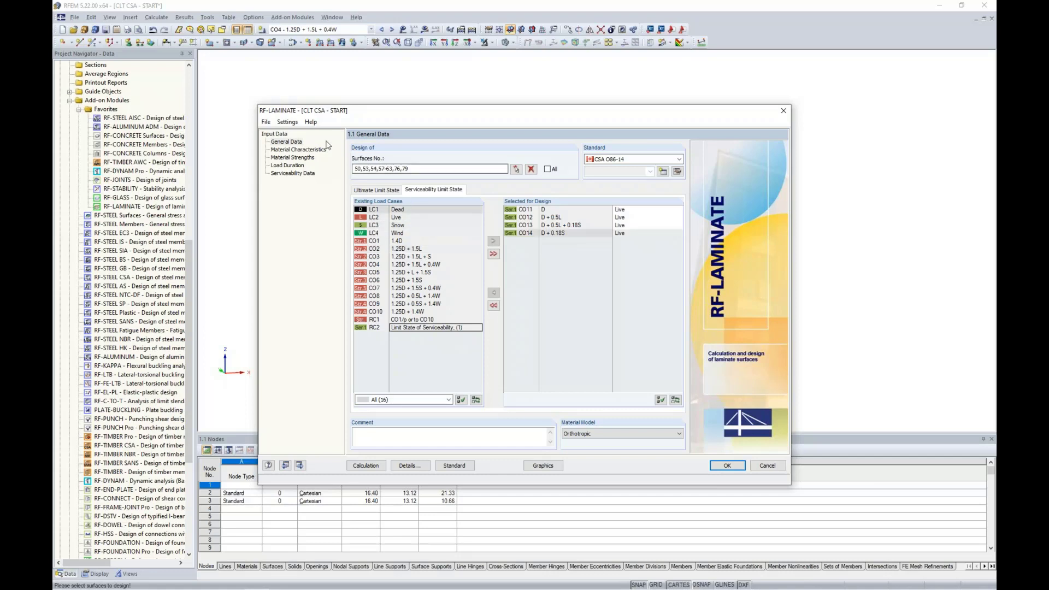
# - Name the first material composition Floors and assign it the roof and floor surfaces 57-63, 66, 67, 69-72 and 76-79
pyautogui.click(298, 150)
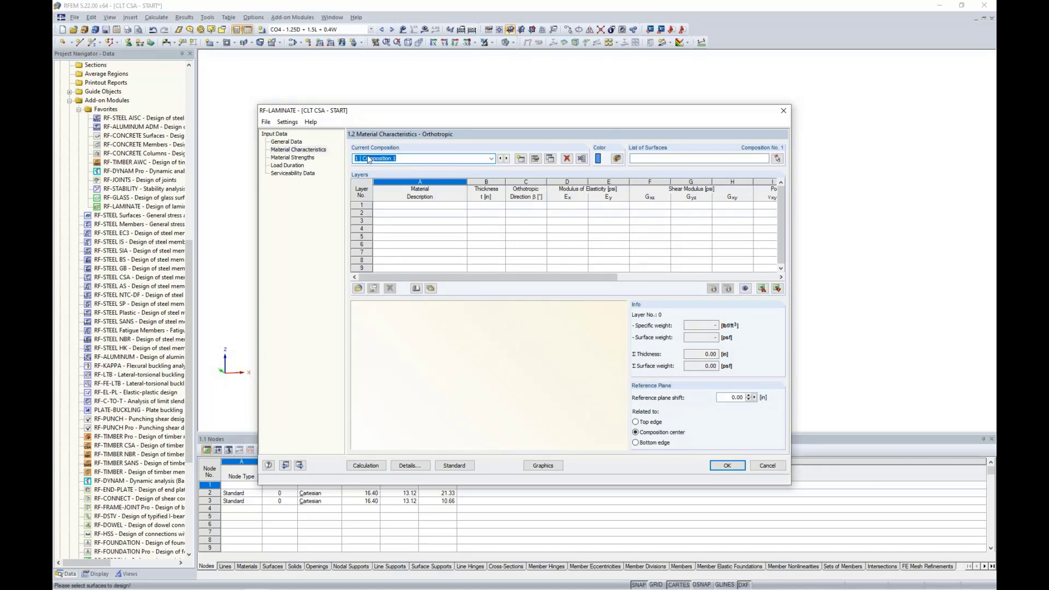
pyautogui.press('Delete')
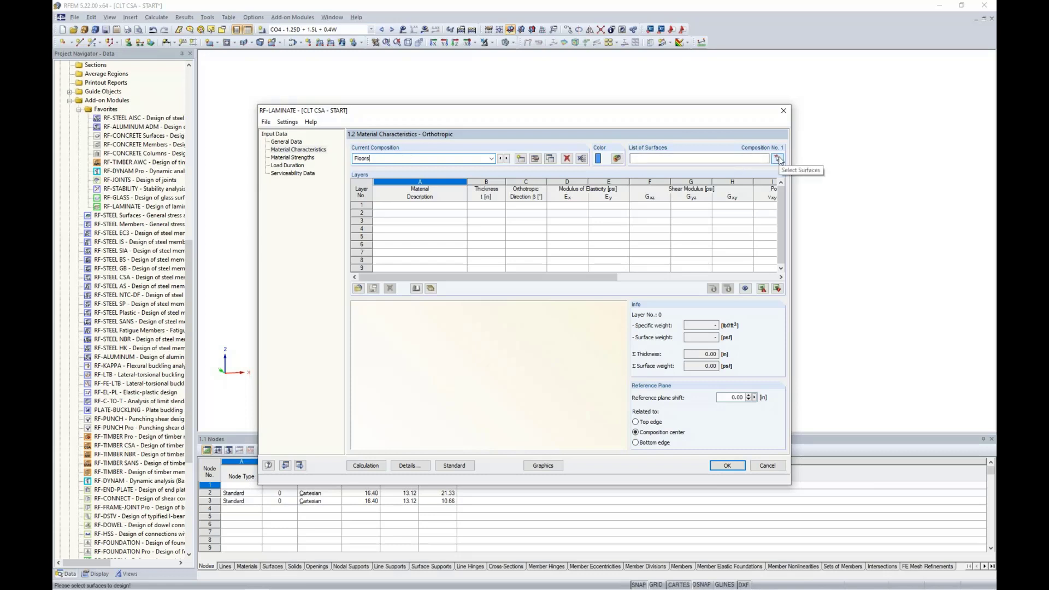
pyautogui.click(777, 159)
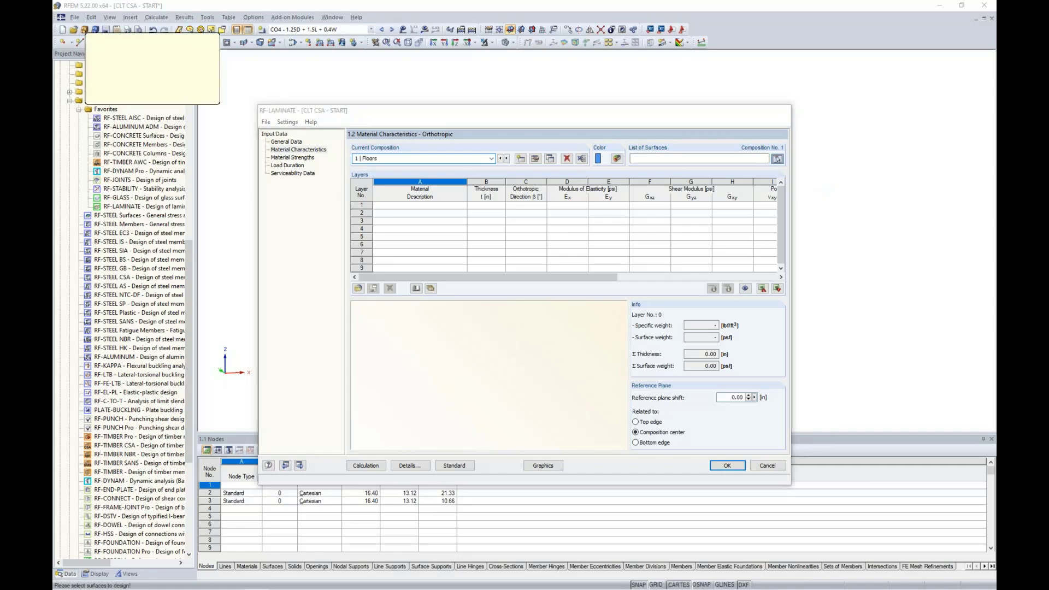
pyautogui.keyDown('ctrl'); pyautogui.moveTo(764, 240); pyautogui.dragTo(597, 218, button='middle'); pyautogui.keyUp('ctrl')
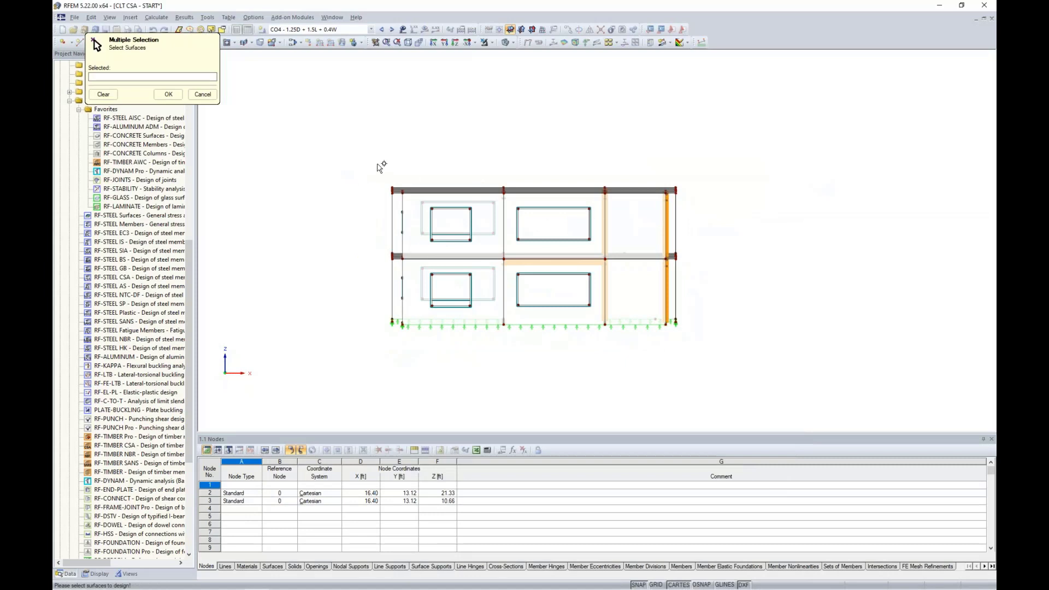
pyautogui.moveTo(372, 162); pyautogui.dragTo(701, 198)
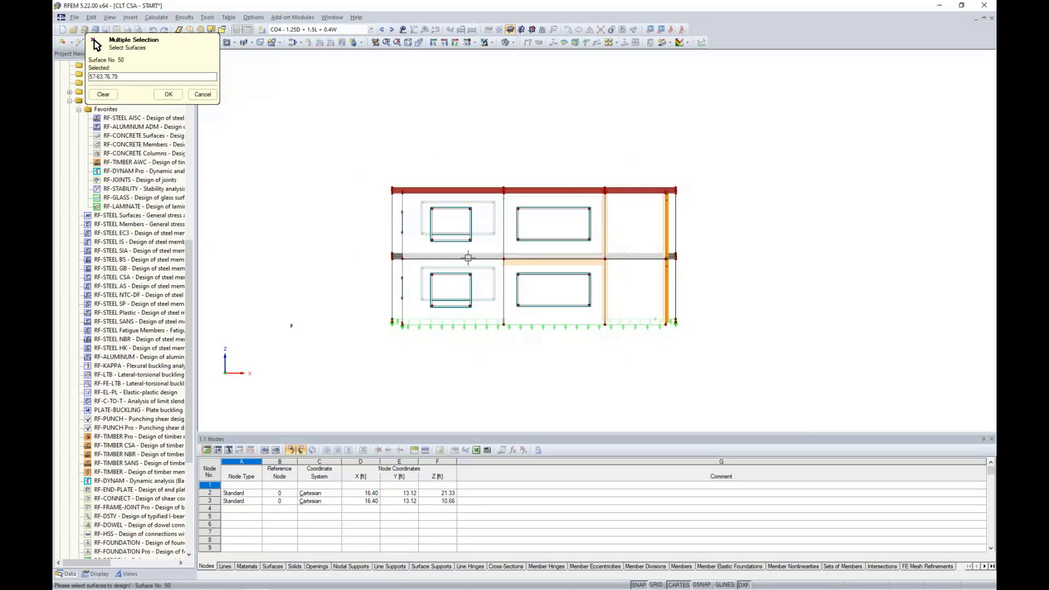
pyautogui.moveTo(376, 244); pyautogui.dragTo(710, 276)
pyautogui.keyDown('ctrl'); pyautogui.moveTo(726, 277); pyautogui.dragTo(778, 295, button='middle'); pyautogui.keyUp('ctrl')
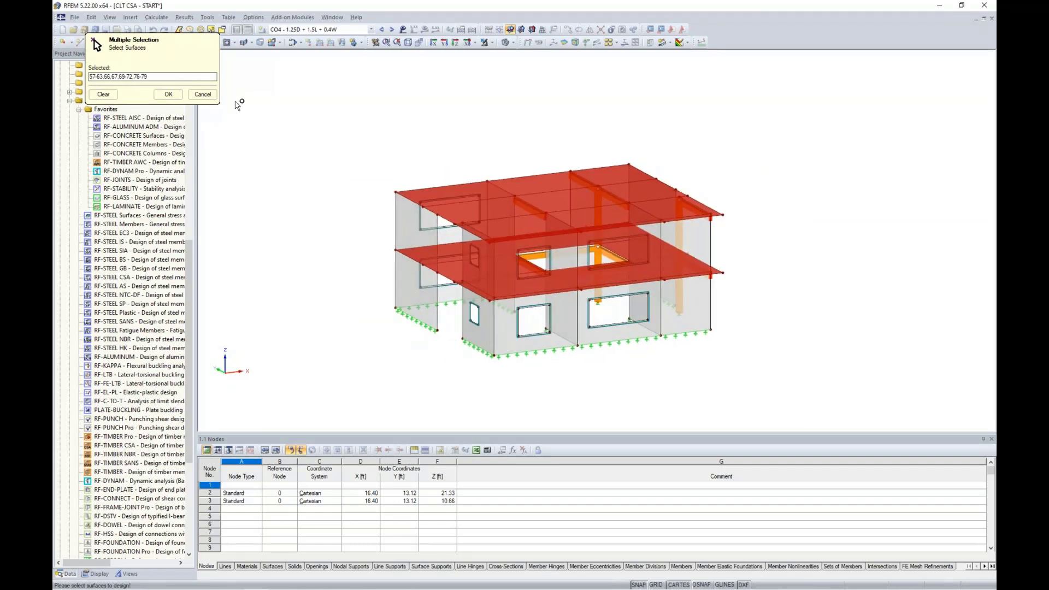
pyautogui.click(168, 94)
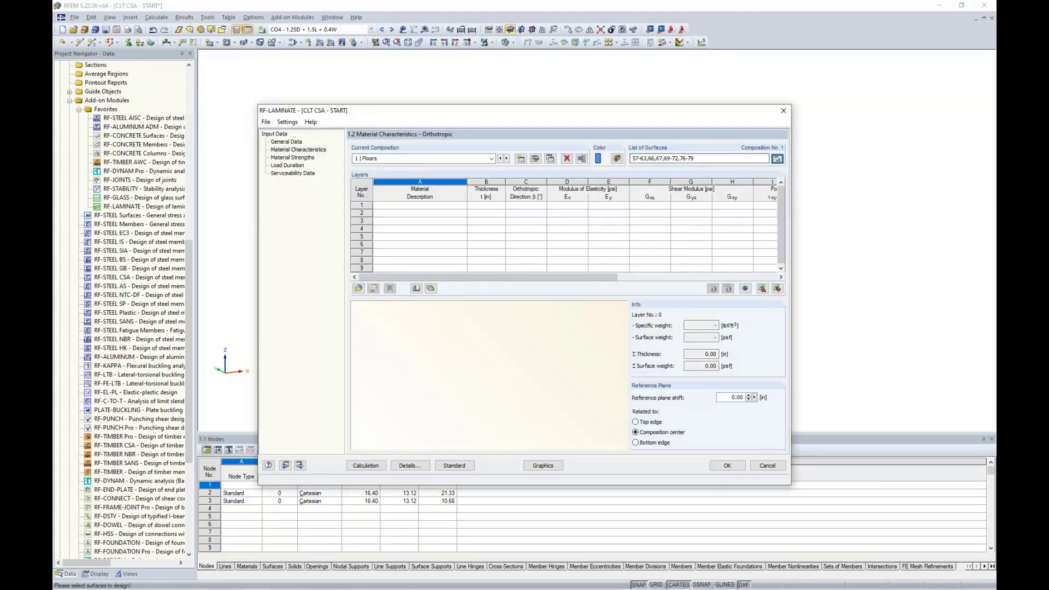
# - Change the display color of the Floors composition to orange (RGB 255, 128, 0)
pyautogui.click(617, 159)
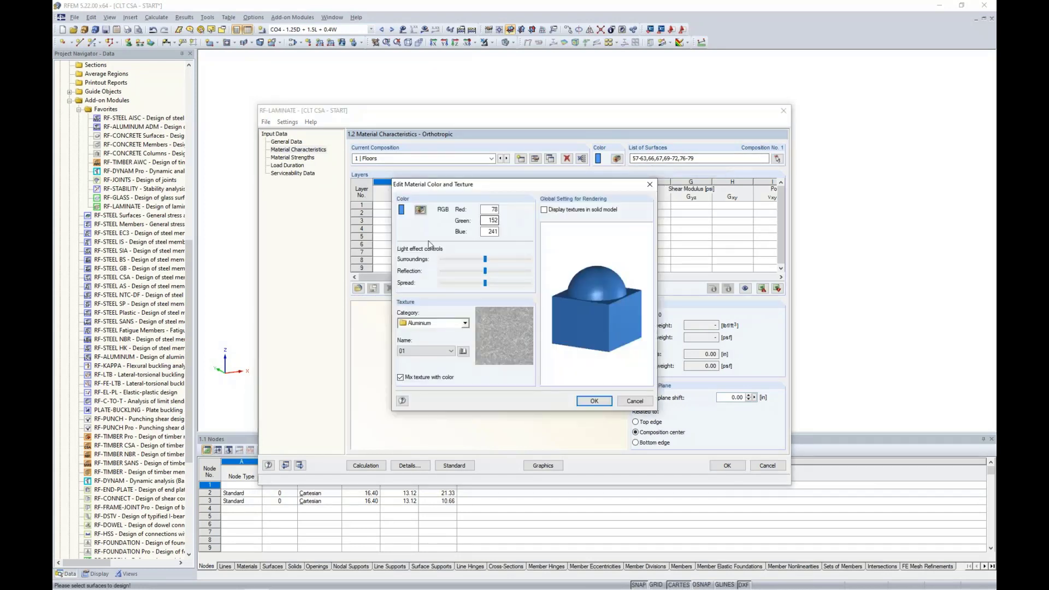
pyautogui.click(420, 210)
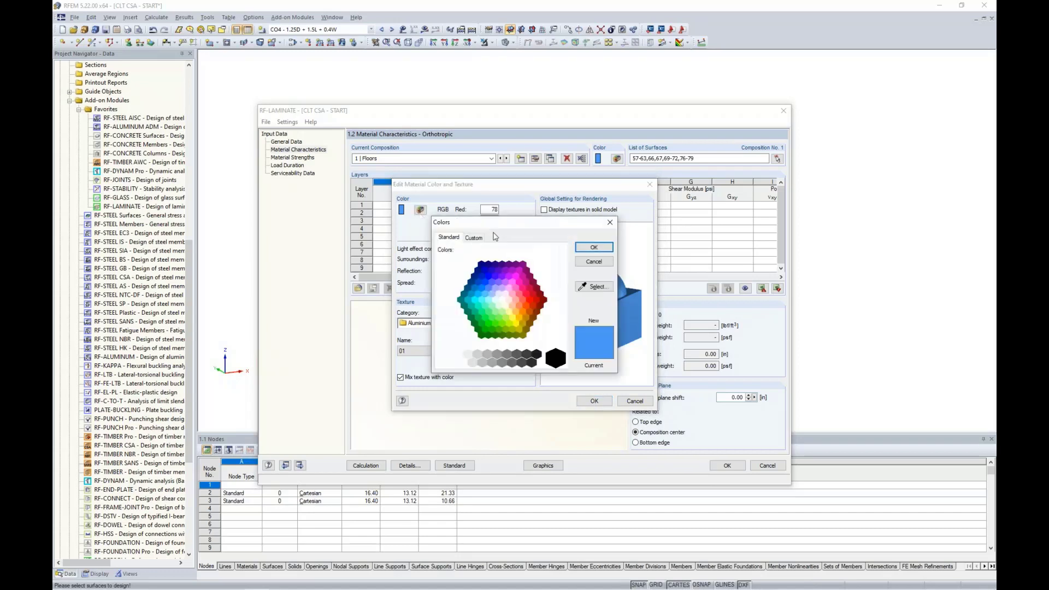
pyautogui.click(523, 310)
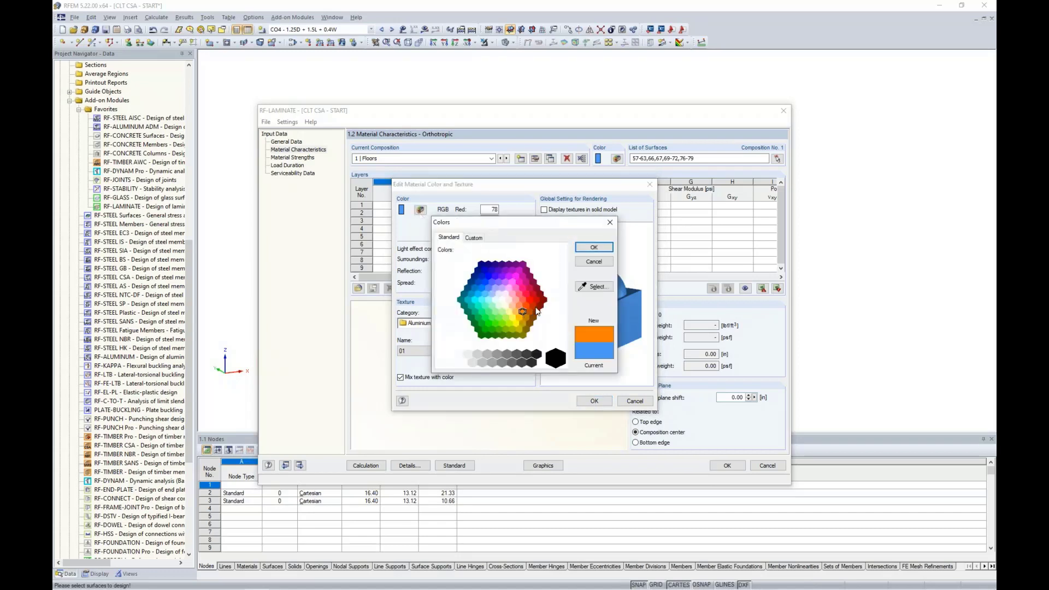
pyautogui.click(589, 249)
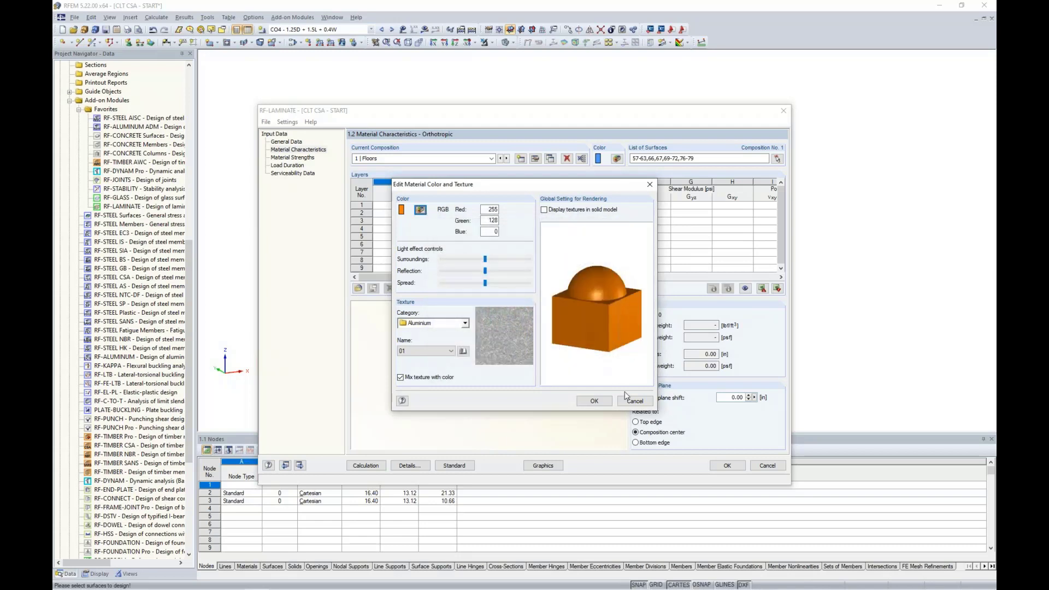
pyautogui.click(607, 401)
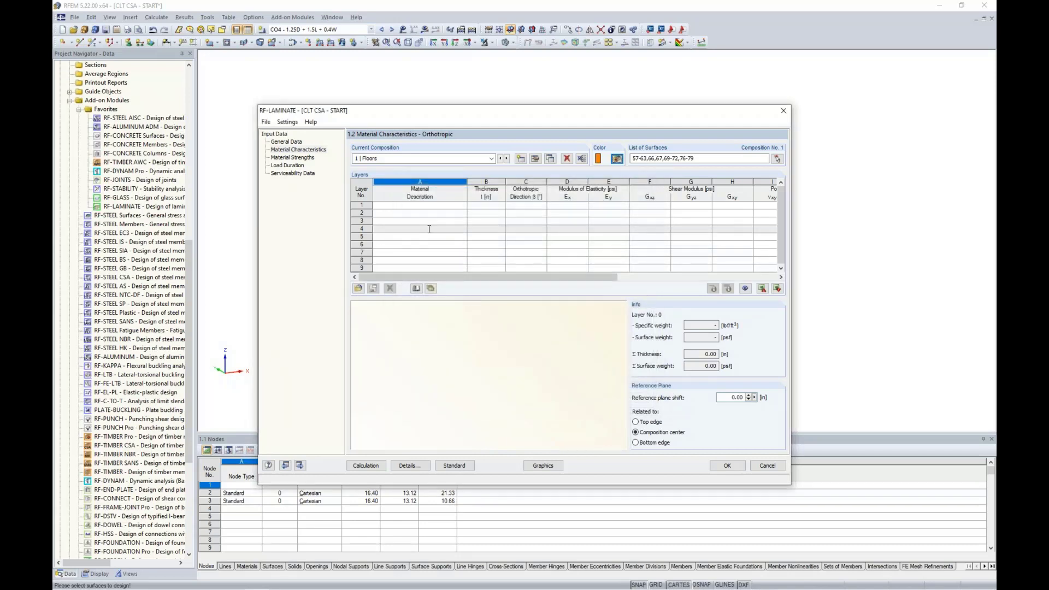
# - Open the material library for layer 1 and filter it to Timber, Wood (North America) and the CAN/CSA standard group
pyautogui.click(424, 206)
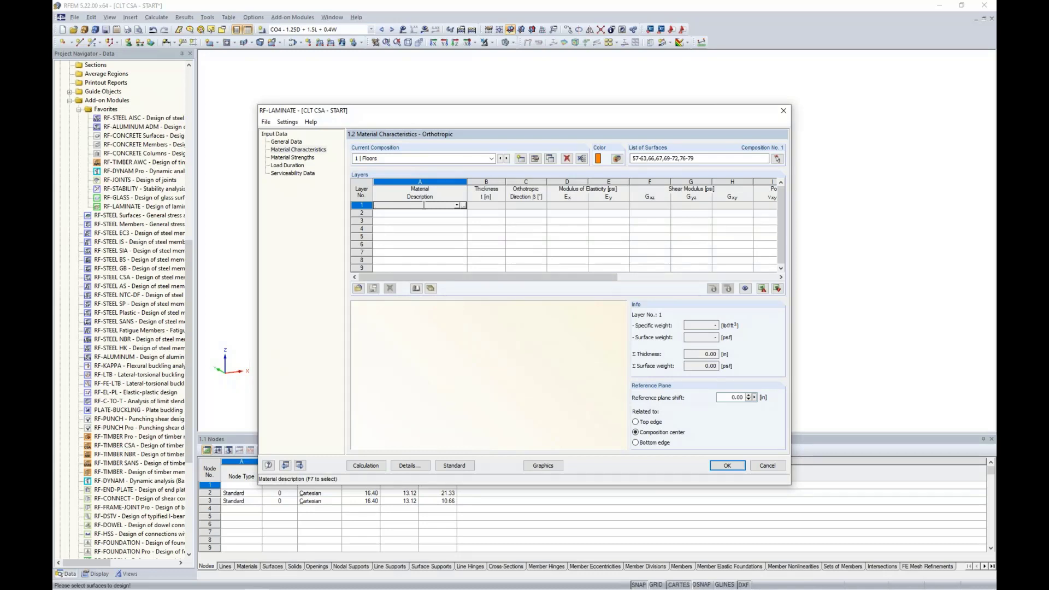
pyautogui.click(462, 207)
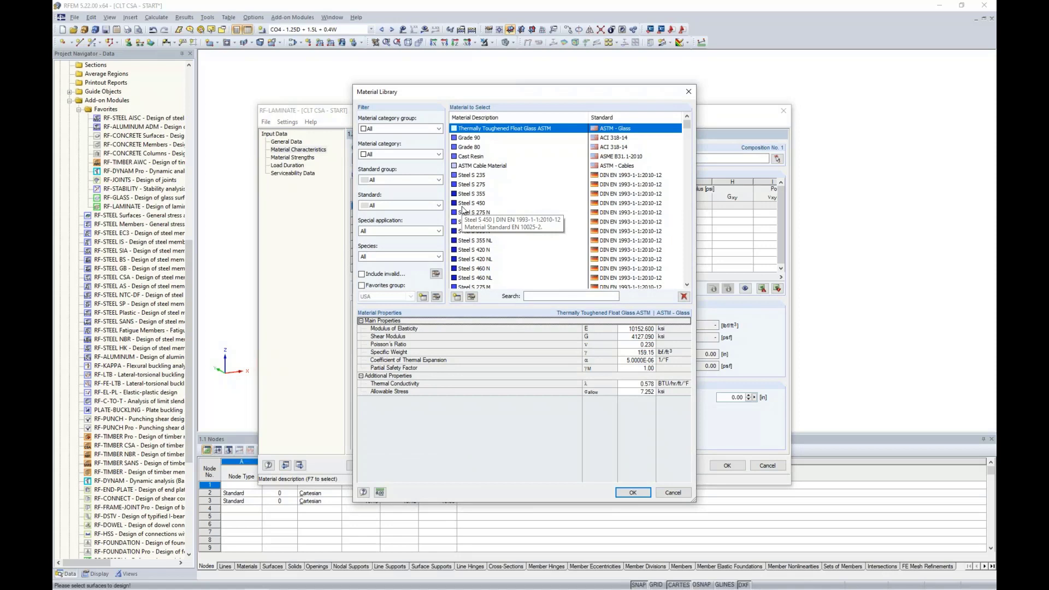
pyautogui.click(418, 132)
pyautogui.click(392, 170)
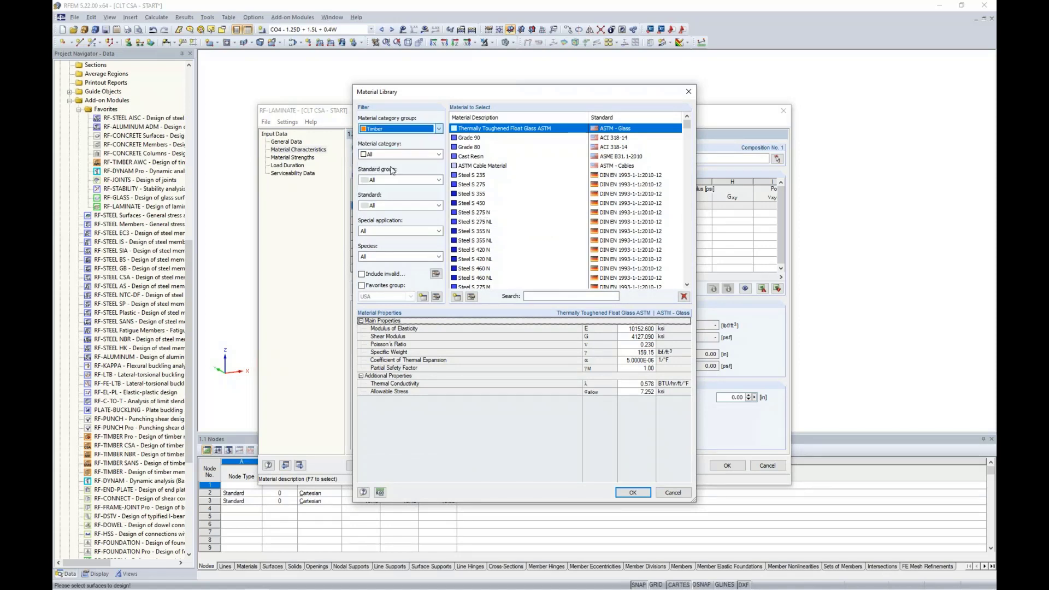
pyautogui.click(397, 154)
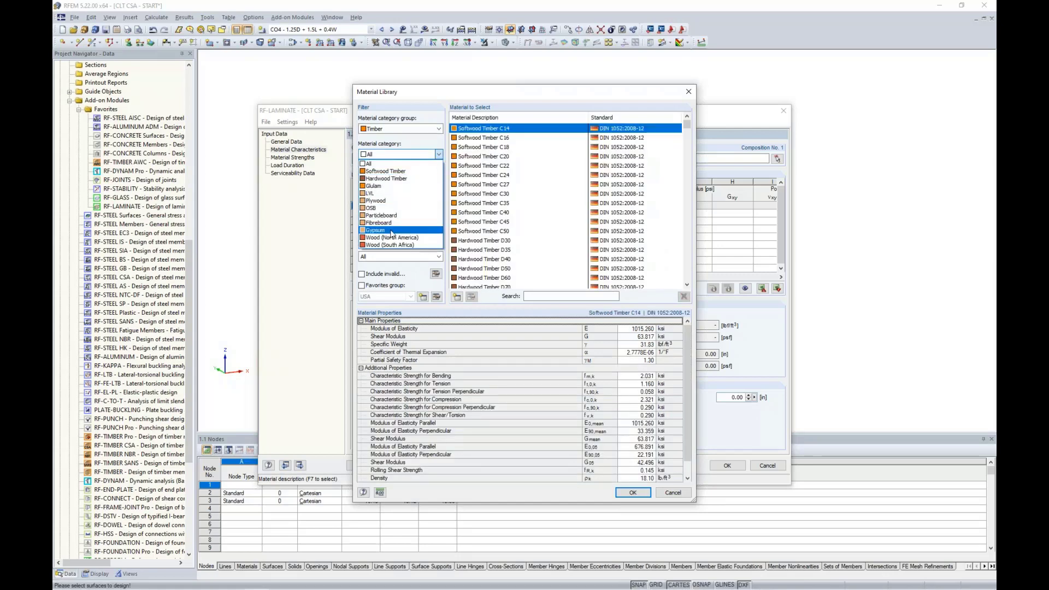
pyautogui.click(391, 238)
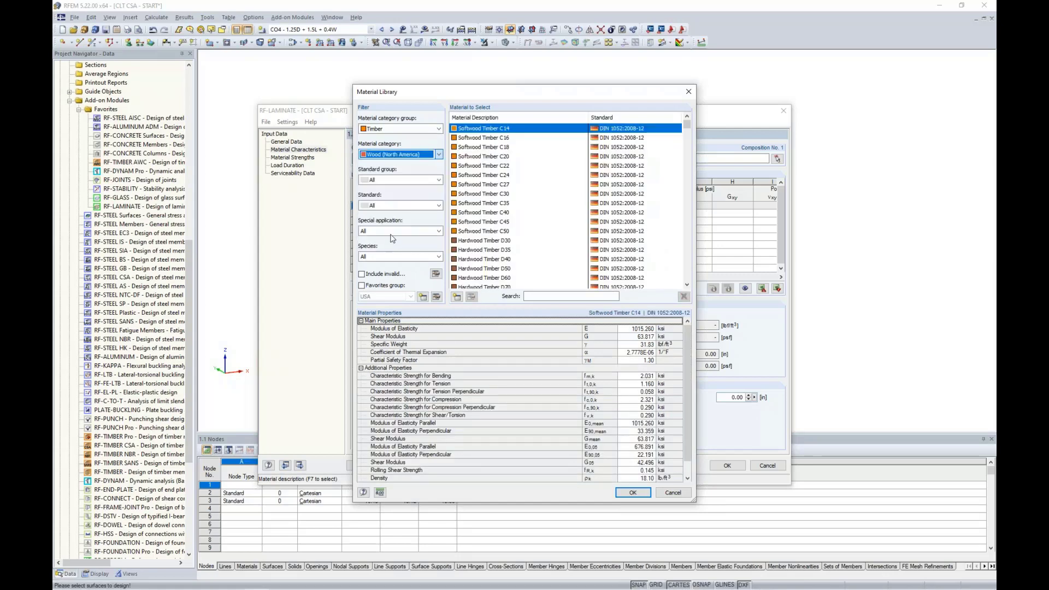
pyautogui.click(401, 181)
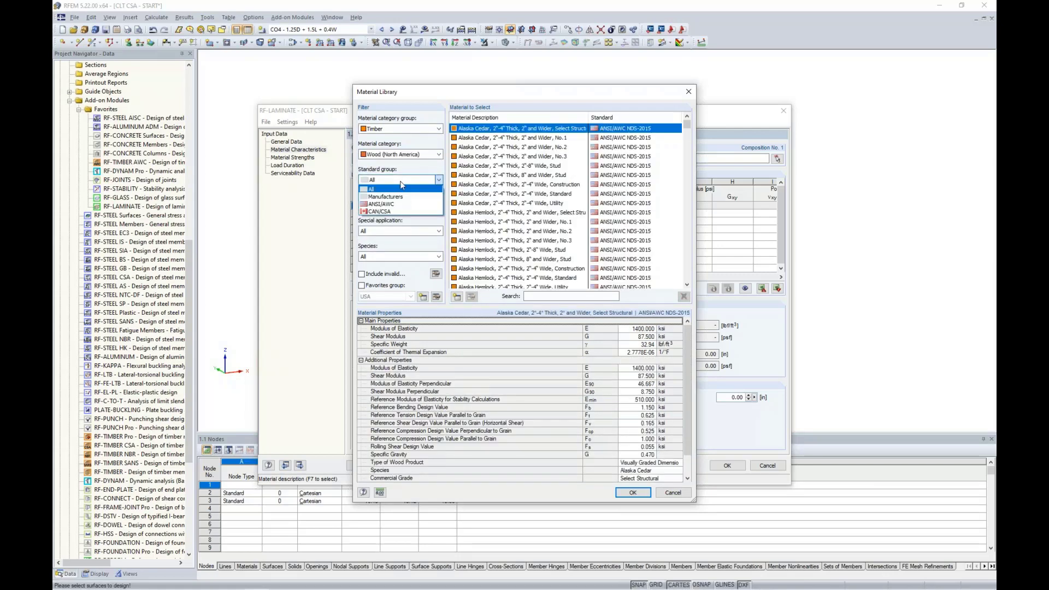
pyautogui.click(400, 212)
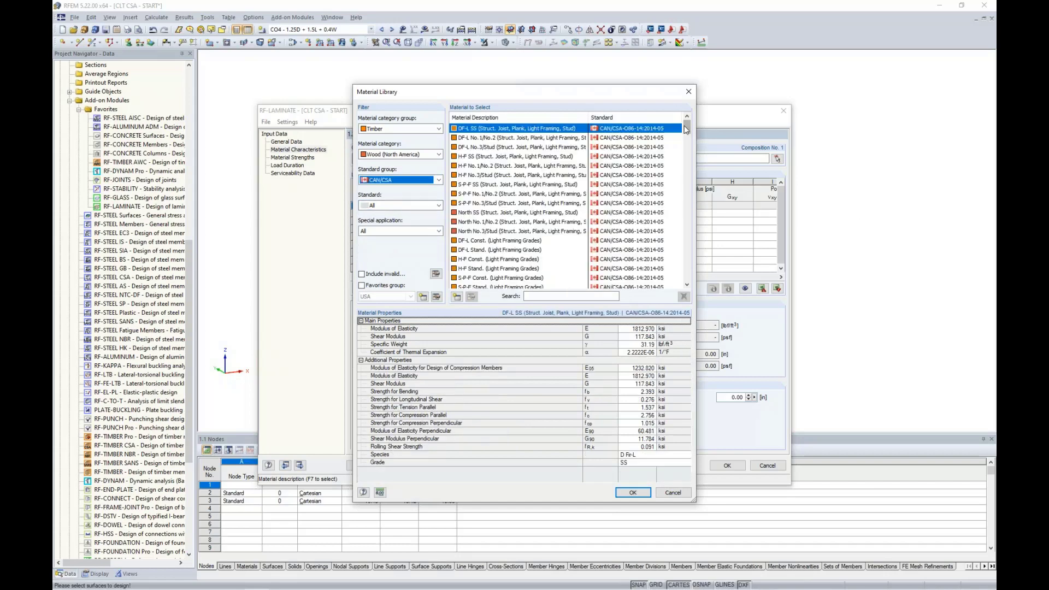
# - Assign layer 1 the material North 1950Fb-1.7E (MSR Grades 38 mm Thick) of CAN/CSA-O86-14
pyautogui.moveTo(686, 129); pyautogui.dragTo(686, 215)
pyautogui.click(557, 203)
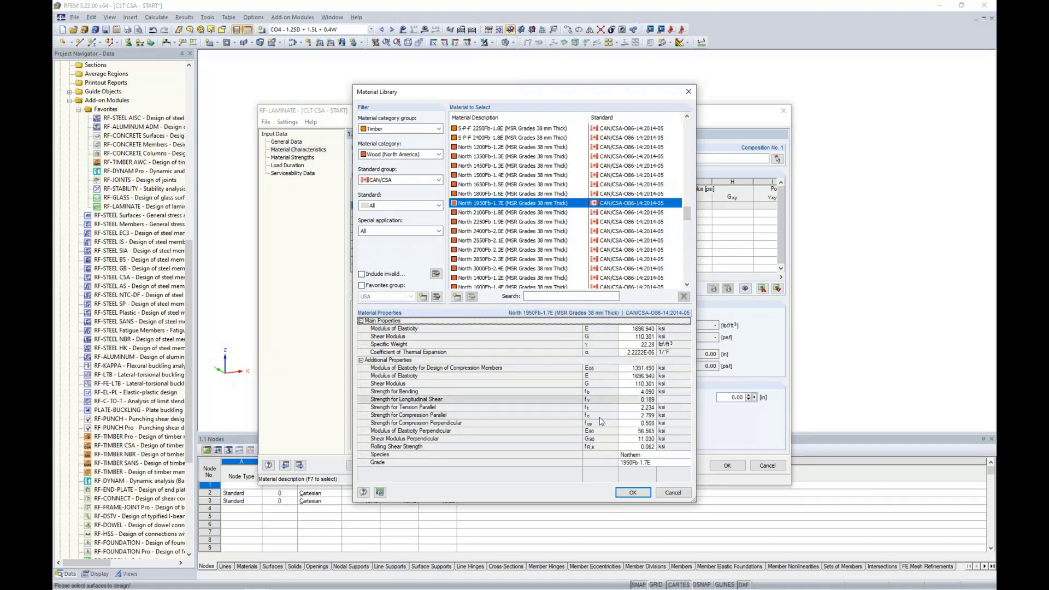
pyautogui.click(630, 493)
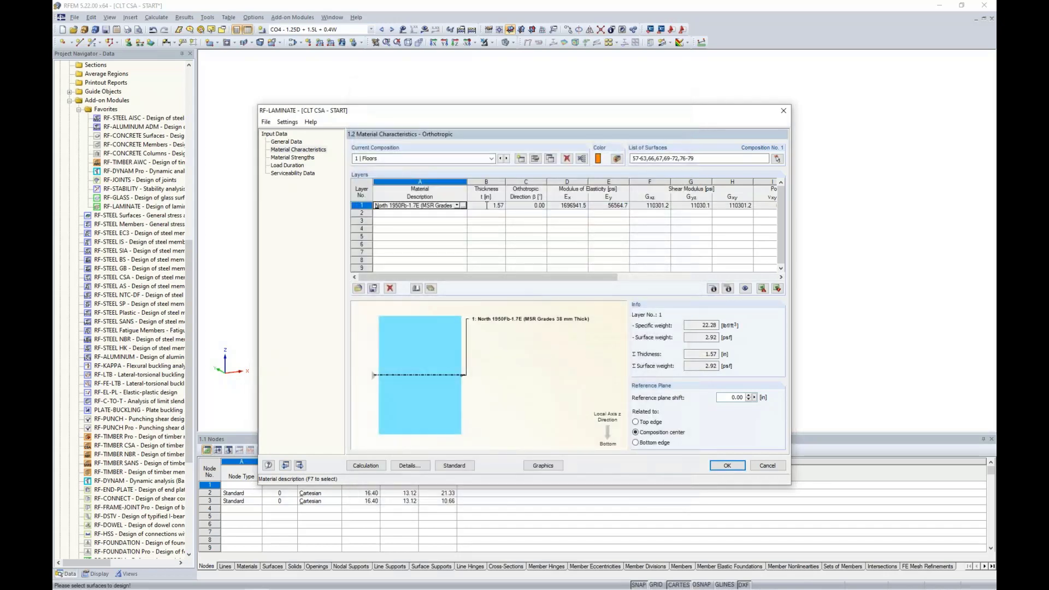
# - Set the thickness of layer 1 to 1.50 in
pyautogui.click(486, 205)
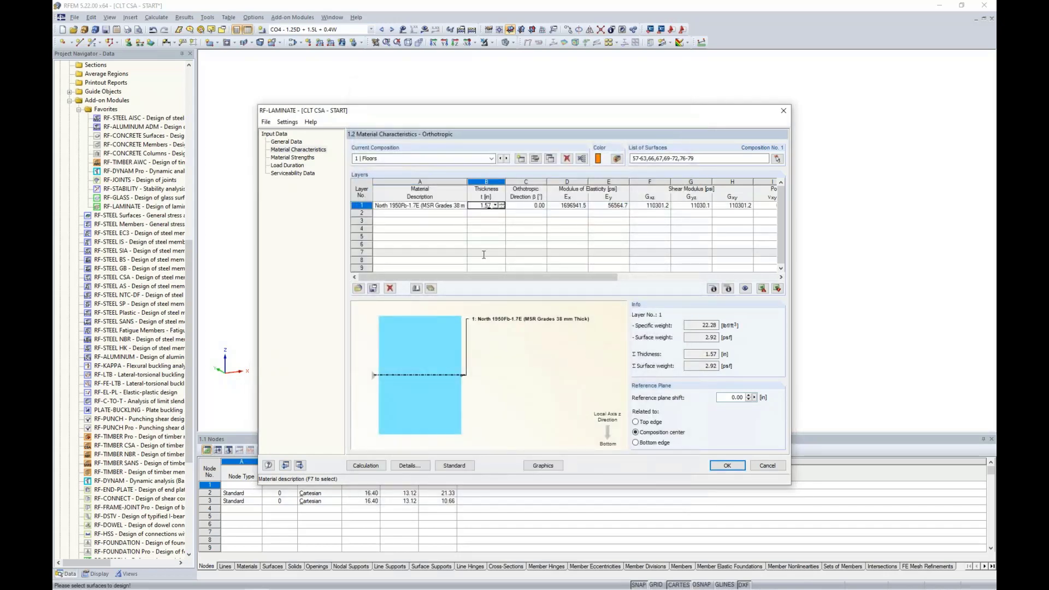
pyautogui.write('1.50')
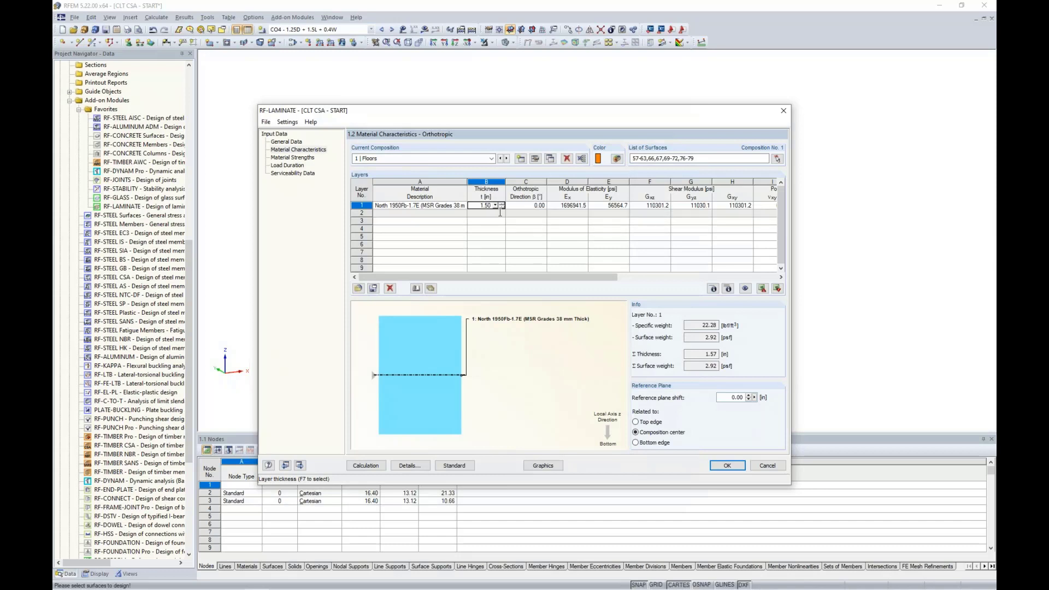
pyautogui.click(521, 207)
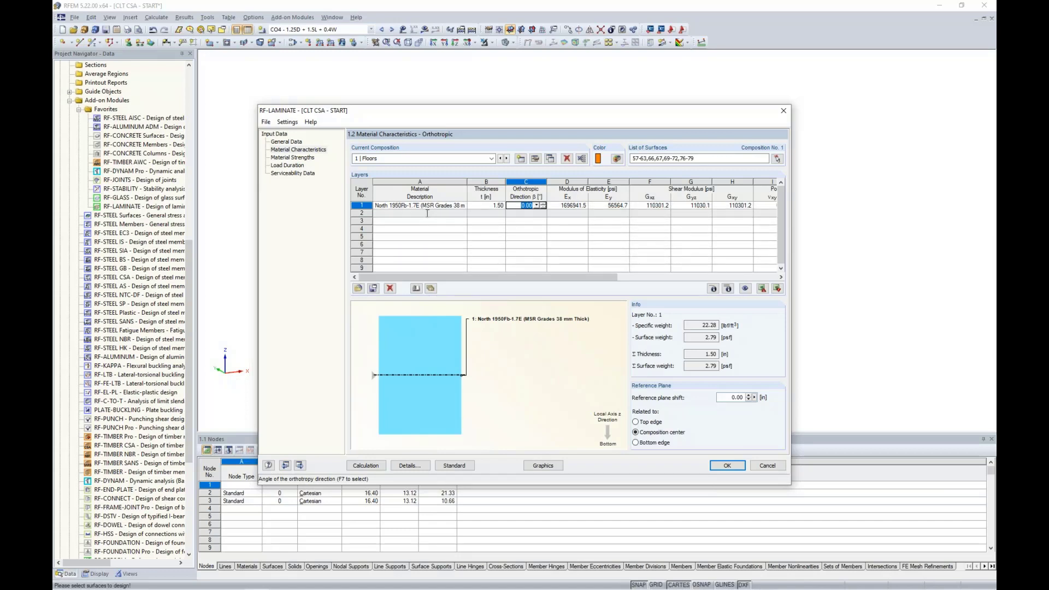
# - Add a second layer of the same North 1950Fb-1.7E material and set its orthotropic direction to 90°
pyautogui.click(453, 213)
pyautogui.click(456, 213)
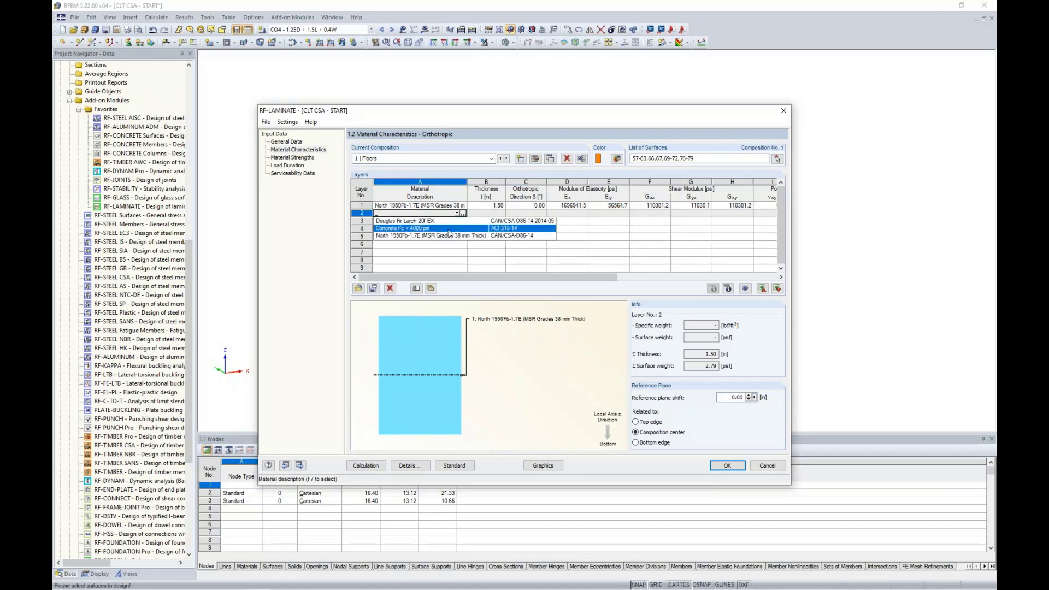
pyautogui.click(448, 237)
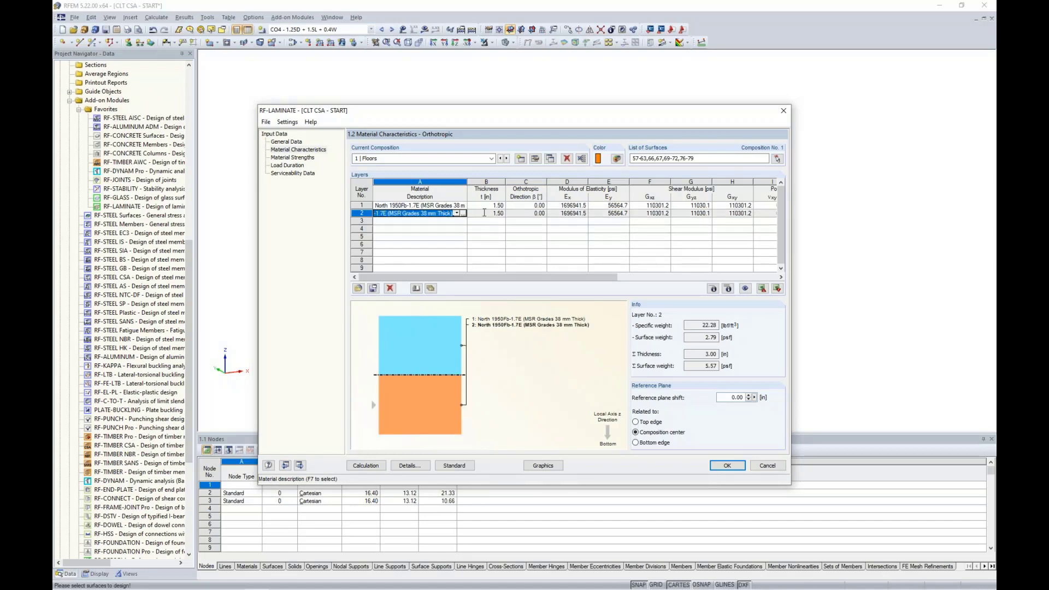
pyautogui.click(516, 213)
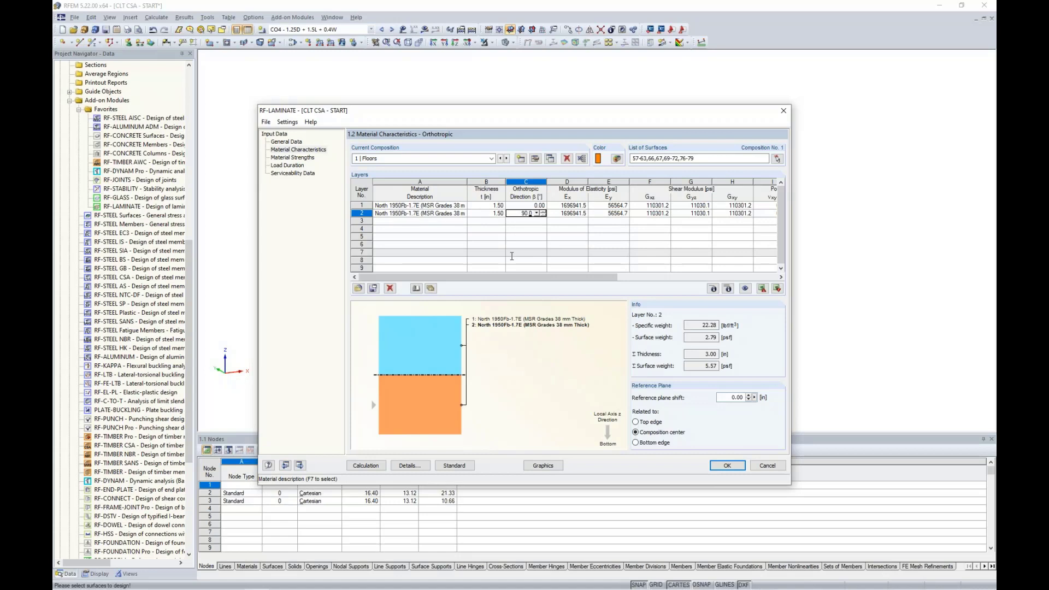
pyautogui.write('90.0')
pyautogui.press('Tab')
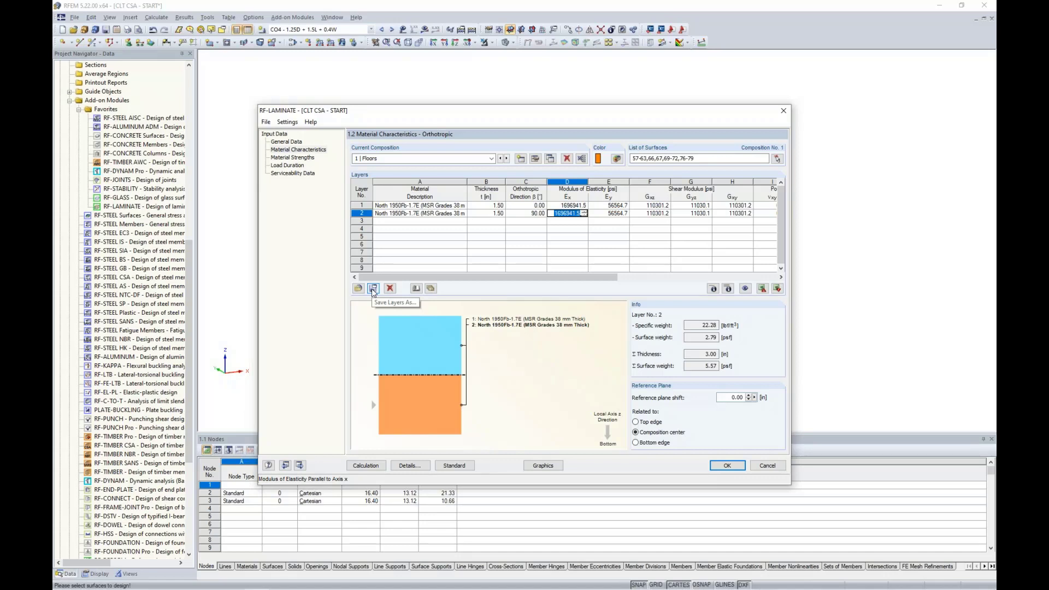
# - Import the 105mm CLT Grade E1 layers of producer ANSI/APA PRG 320 CLT - CAN into the Floors composition
pyautogui.click(431, 289)
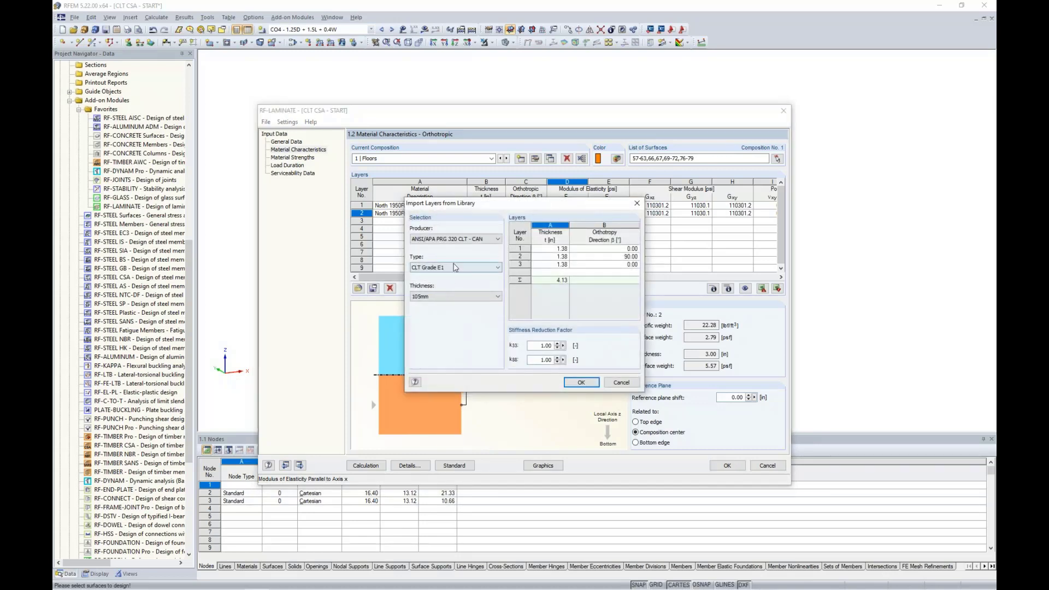
pyautogui.click(464, 241)
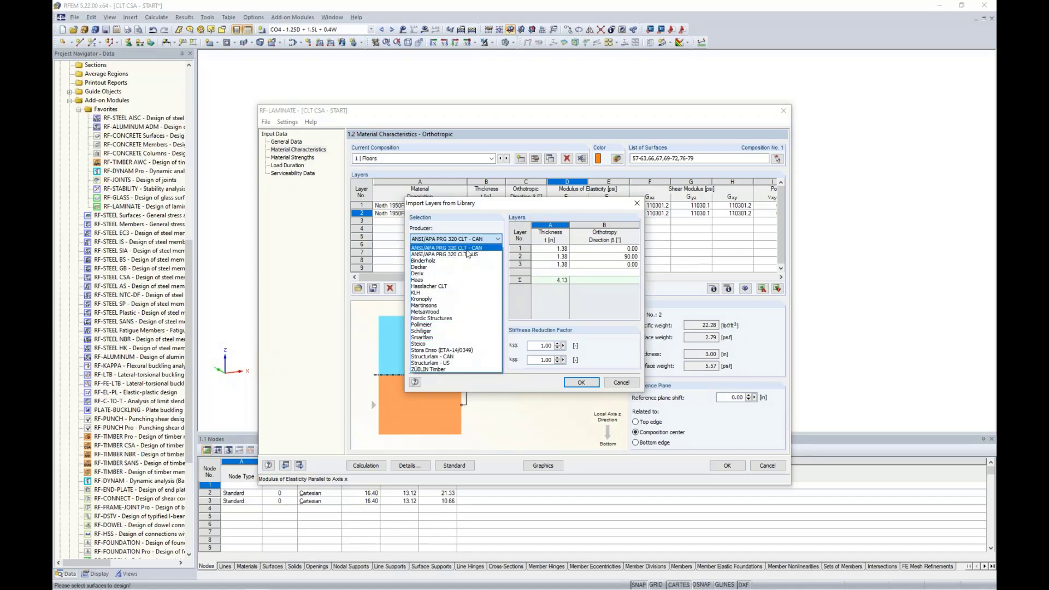
pyautogui.click(467, 249)
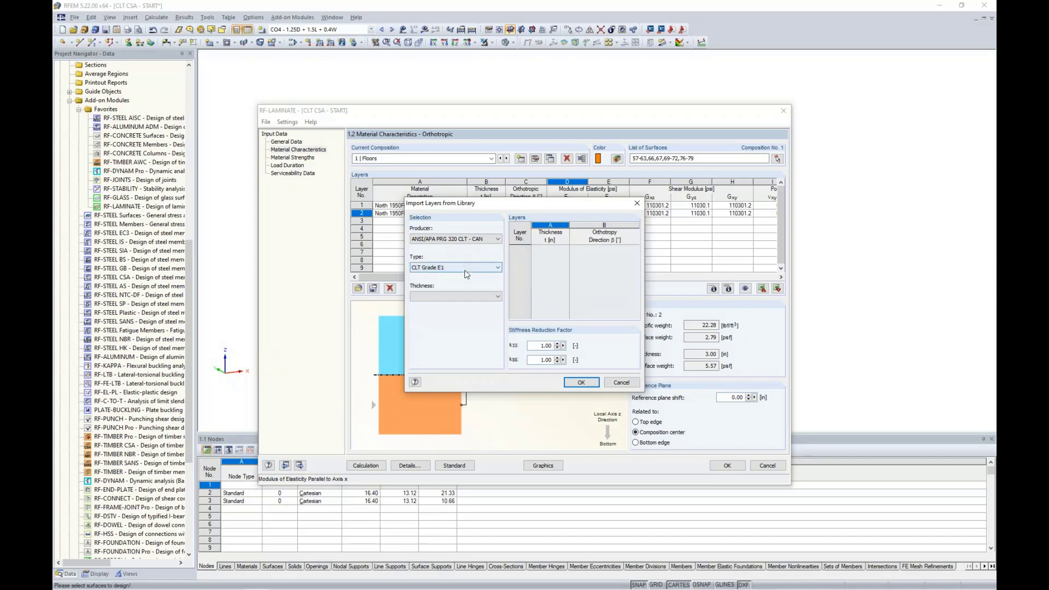
pyautogui.click(463, 268)
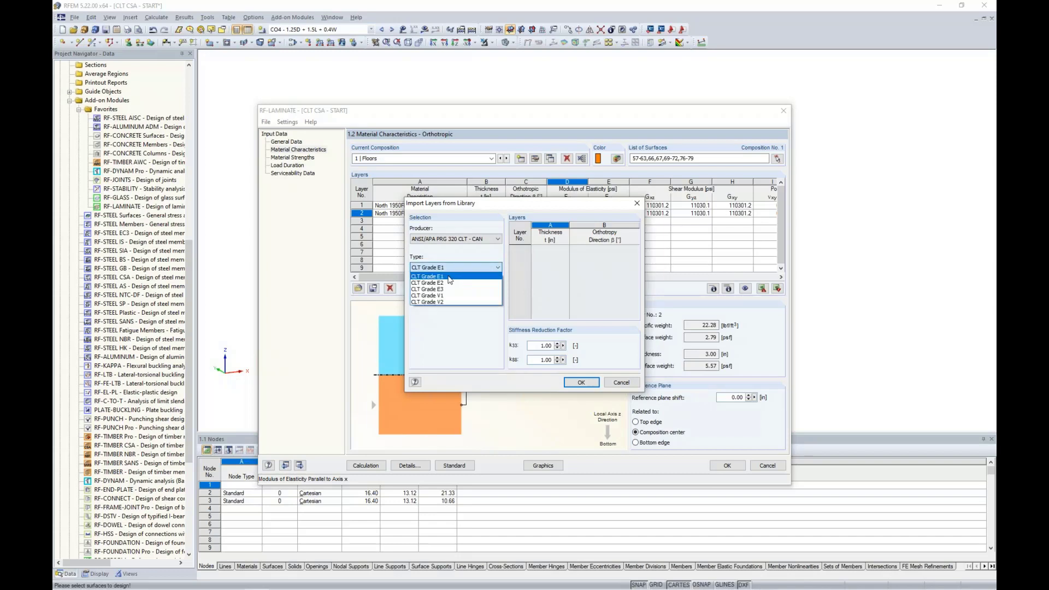
pyautogui.click(450, 276)
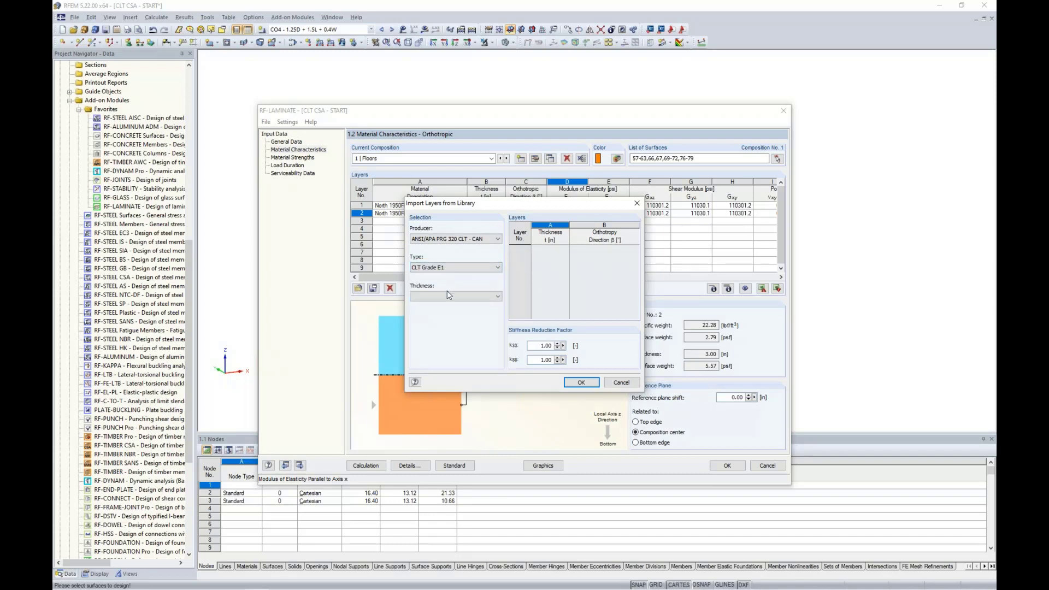
pyautogui.click(451, 297)
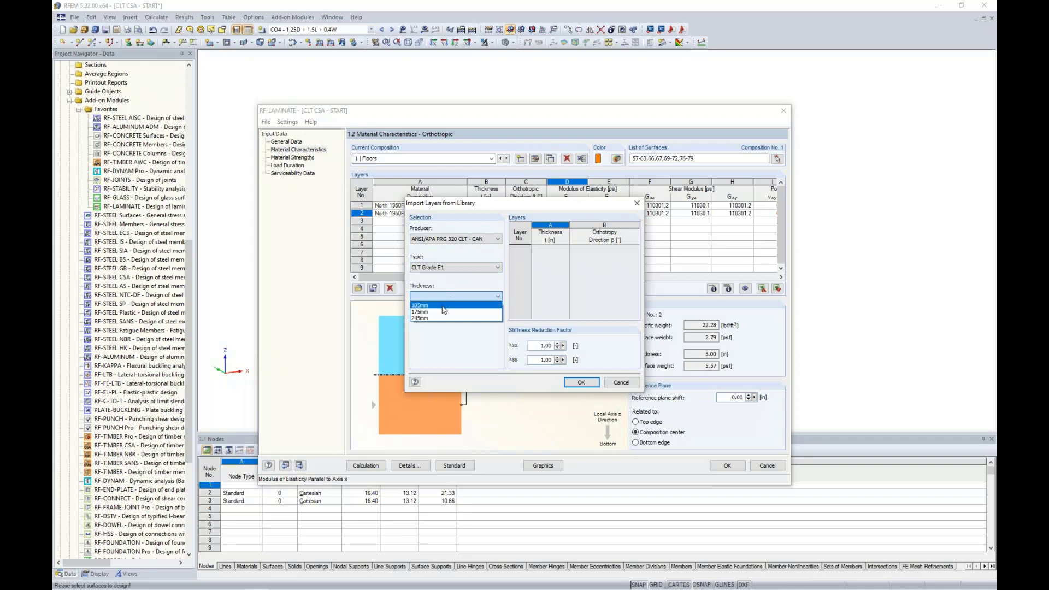
pyautogui.click(443, 306)
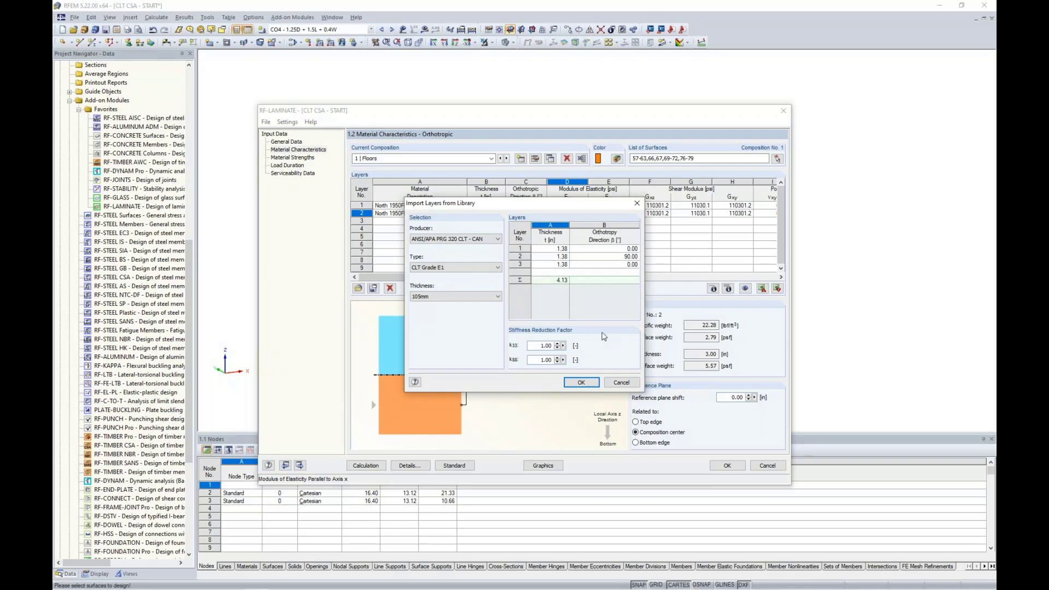
pyautogui.click(580, 383)
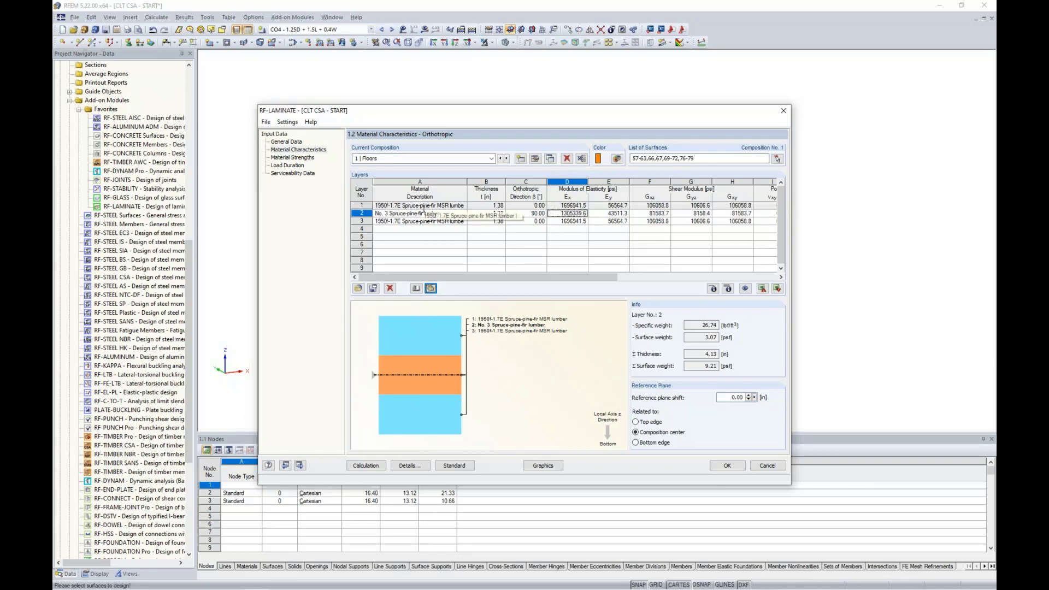
# - In the Floors composition details, enable cross laminated timber without glue at narrow sides and shear failure in the glued contact surface
pyautogui.click(535, 159)
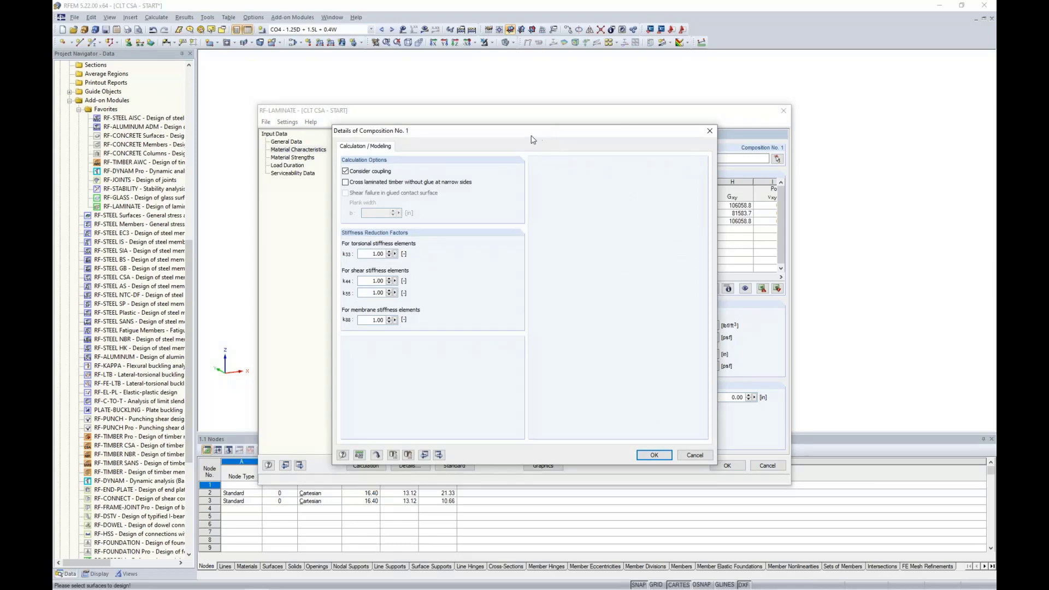
pyautogui.click(345, 183)
pyautogui.click(345, 192)
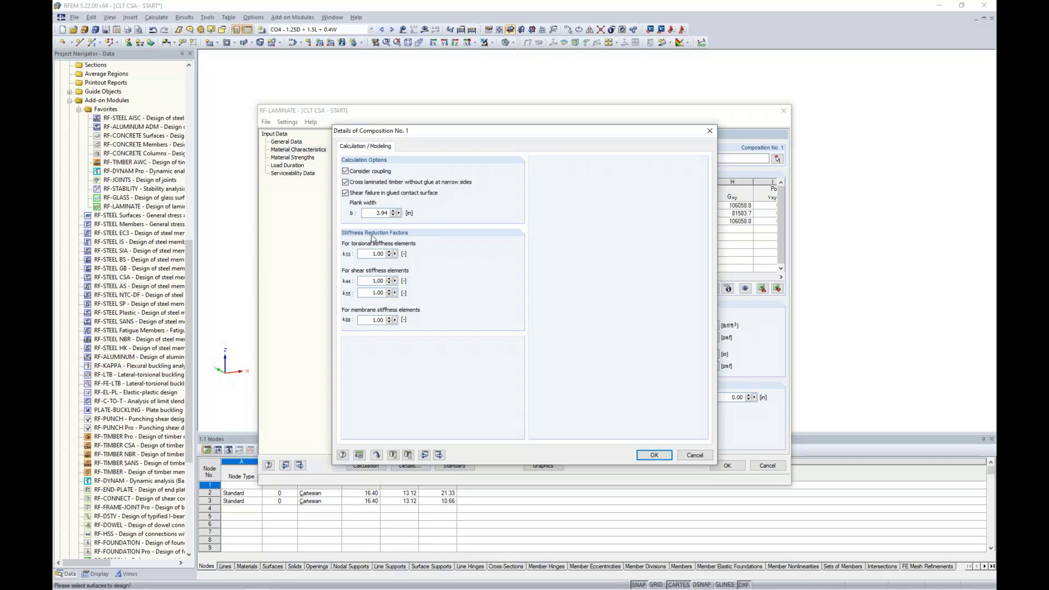
# - Switch to the PowerPoint slide show to view the RF-LAMINATE Calculation Options slide
pyautogui.press('super+Tab')
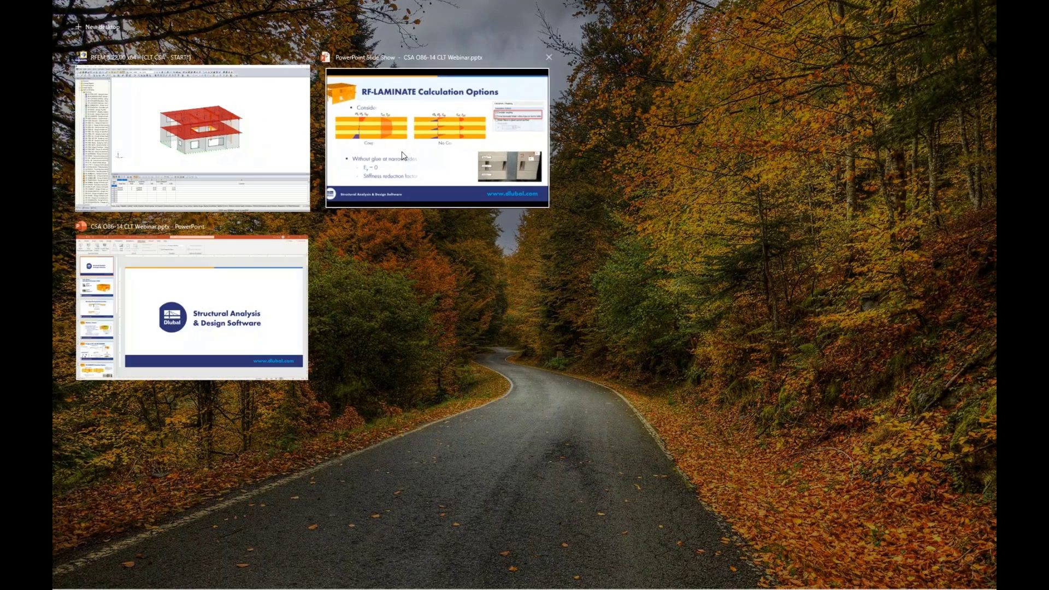
pyautogui.click(403, 156)
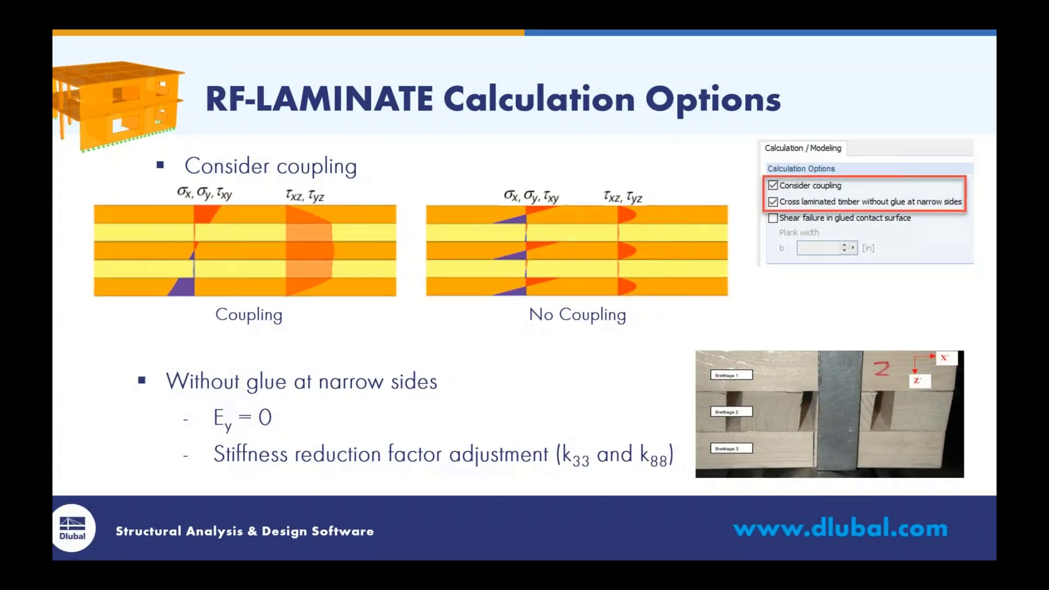
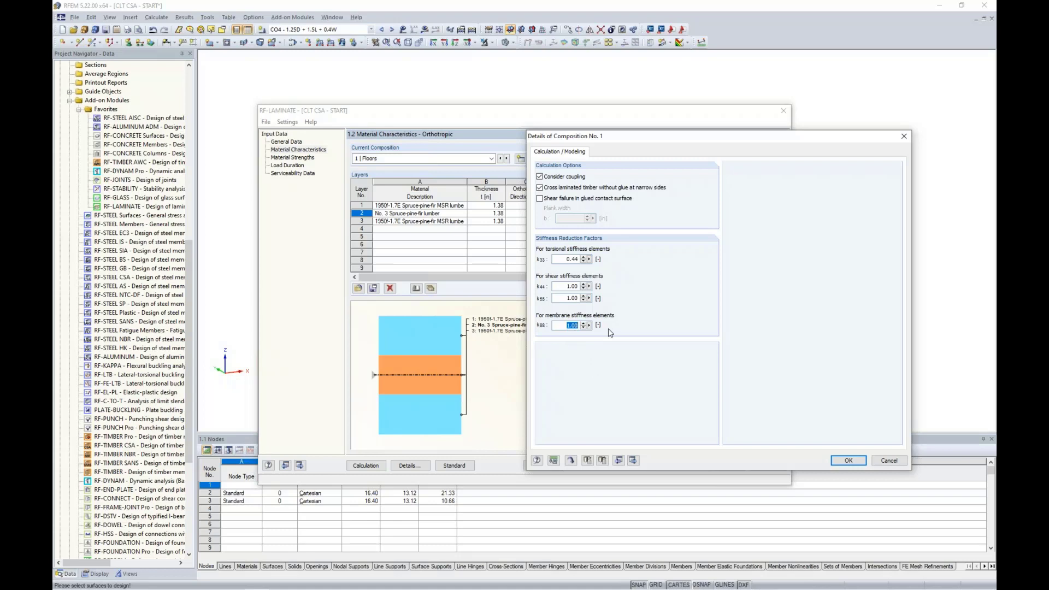
# - Set the Floors composition's membrane stiffness reduction factor k88 to 0.533
pyautogui.write('0.533')
pyautogui.click(849, 460)
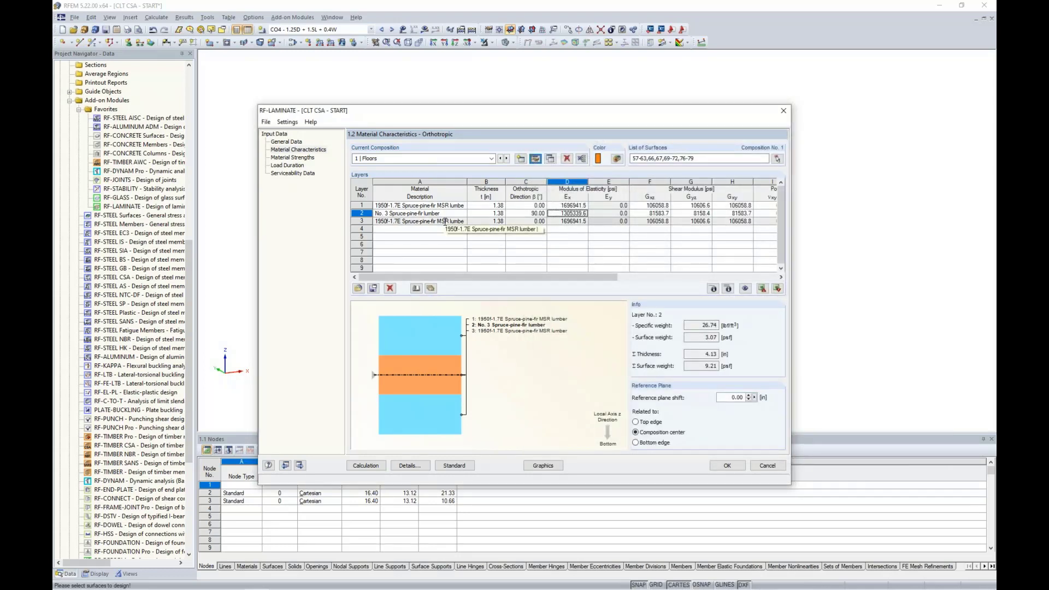
# - Create a new composition and name it Walls
pyautogui.click(521, 159)
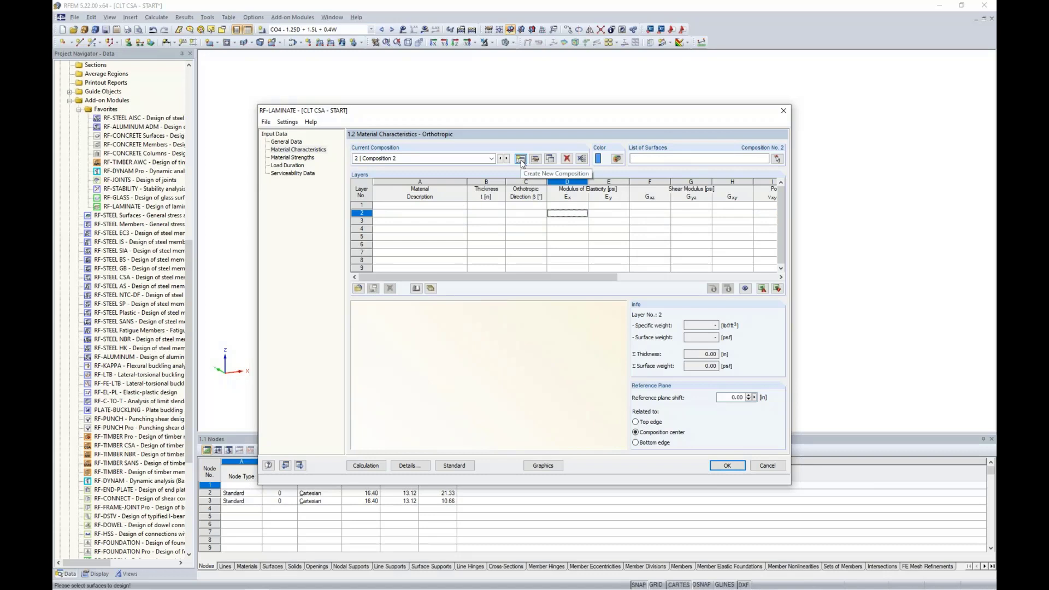
pyautogui.click(421, 160)
pyautogui.write('Walls')
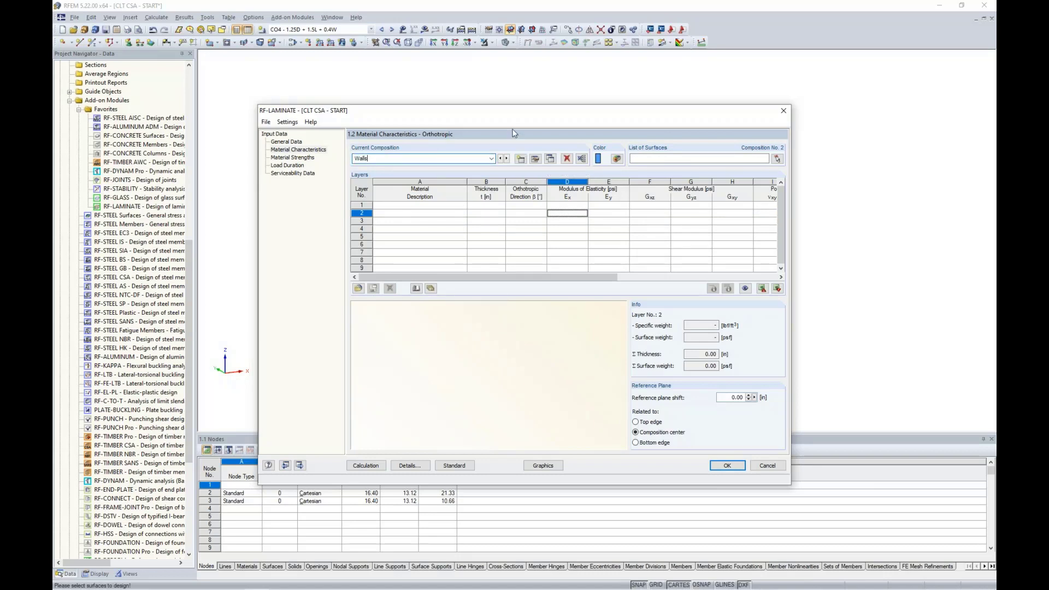
# - Change the colour of the Walls composition to orange (RGB 255, 128, 0)
pyautogui.click(616, 159)
pyautogui.click(420, 210)
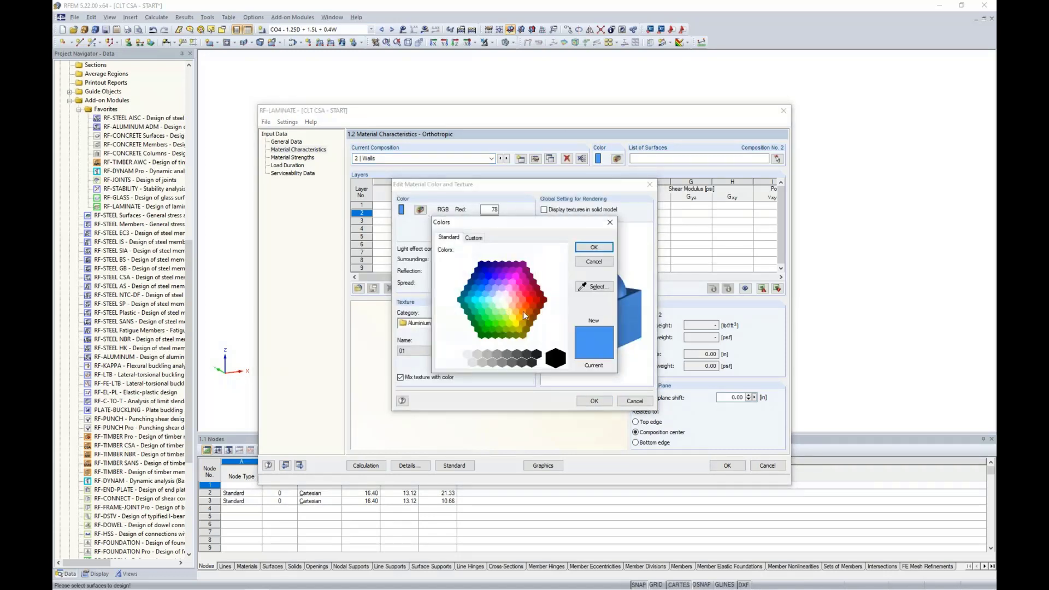
pyautogui.click(520, 314)
pyautogui.click(593, 247)
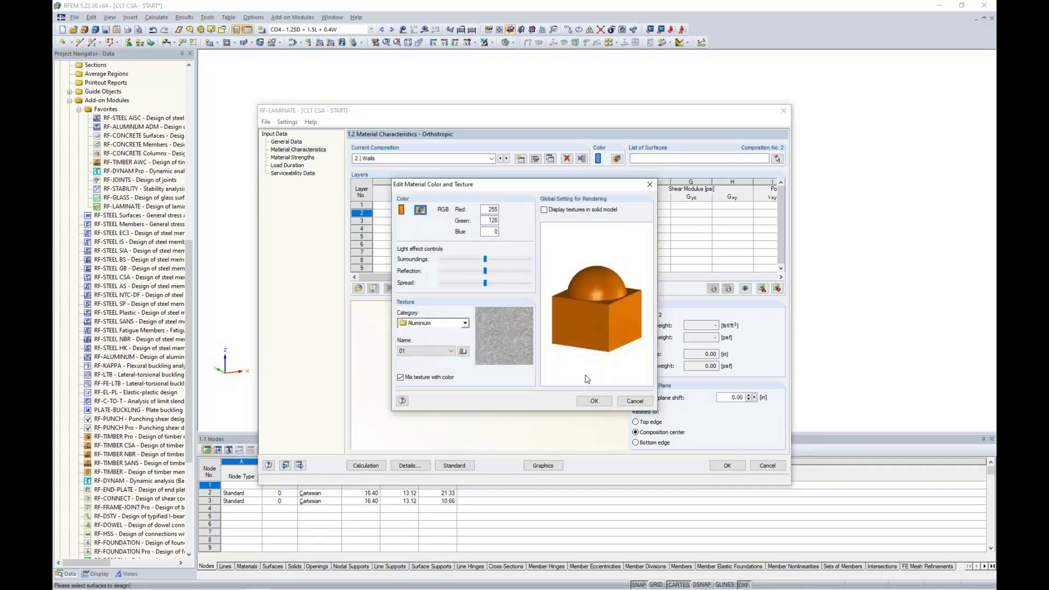
pyautogui.click(593, 400)
# - Graphically assign the wall surfaces of both storeys (22,23,25-27,32,33,35-37,47-54,68,73-75) to the Walls composition
pyautogui.click(778, 161)
pyautogui.keyDown('ctrl'); pyautogui.moveTo(745, 265); pyautogui.dragTo(683, 243, button='middle'); pyautogui.keyUp('ctrl')
pyautogui.scroll(-1, 684, 244)
pyautogui.moveTo(721, 240); pyautogui.dragTo(430, 226)
pyautogui.moveTo(716, 296); pyautogui.dragTo(425, 275)
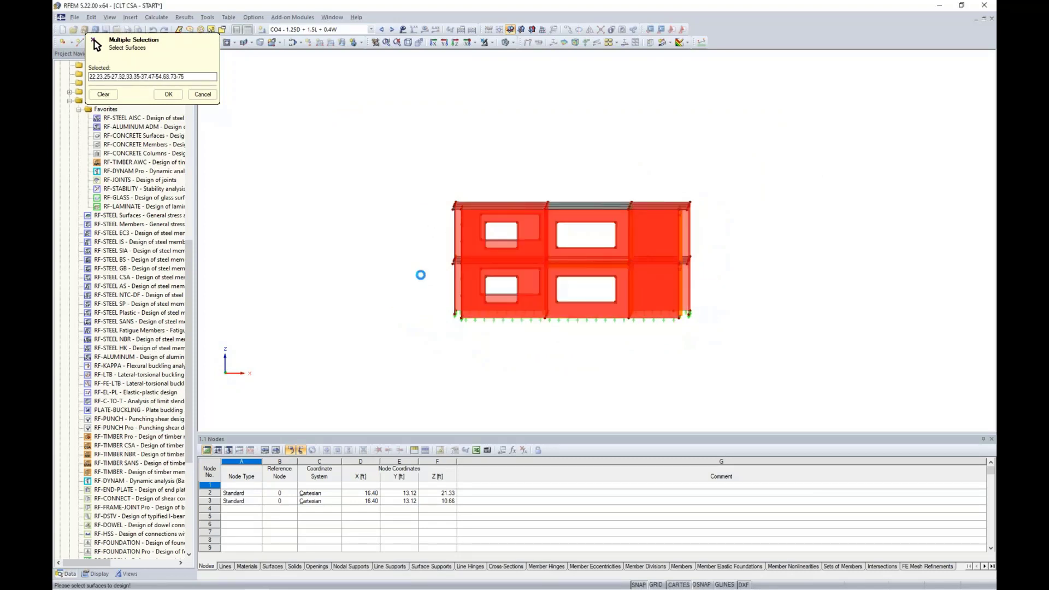
pyautogui.click(169, 94)
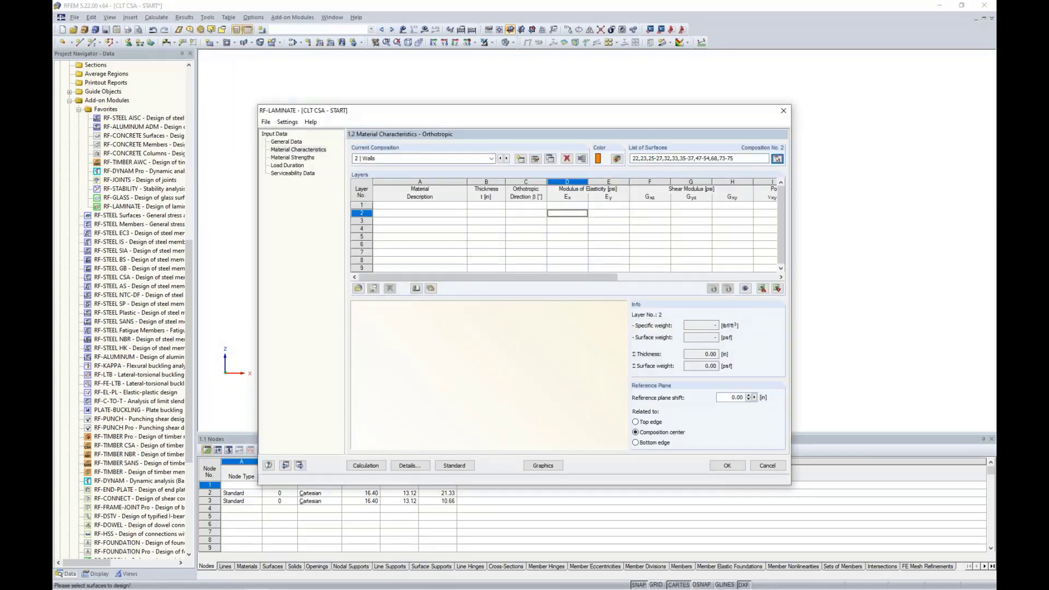
# - Import the 105mm CLT Grade E1 layers of ANSI/APA PRG 320 CLT - CAN into the Walls composition
pyautogui.click(431, 288)
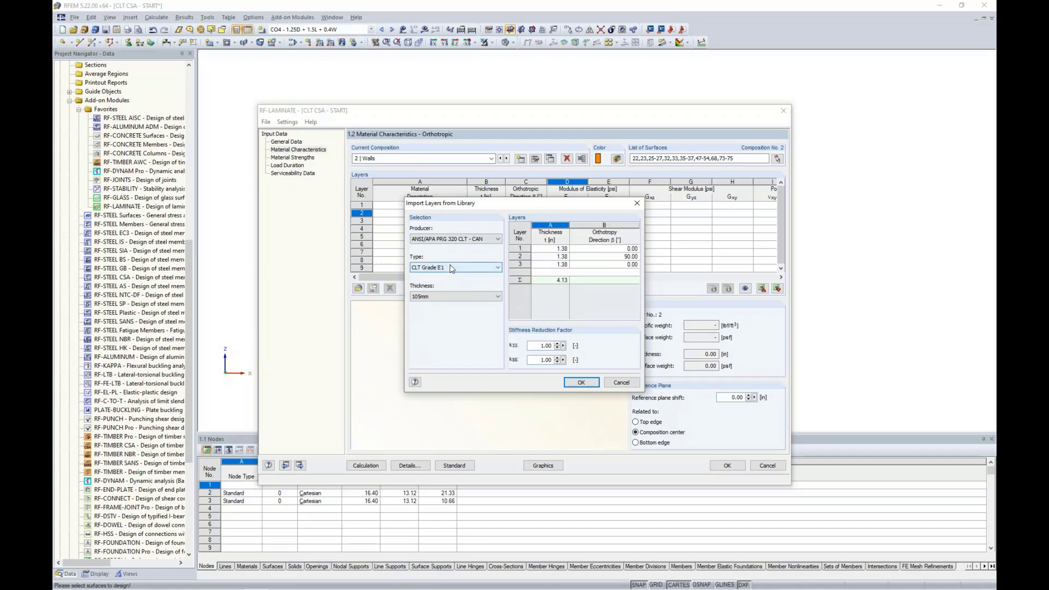
pyautogui.click(579, 382)
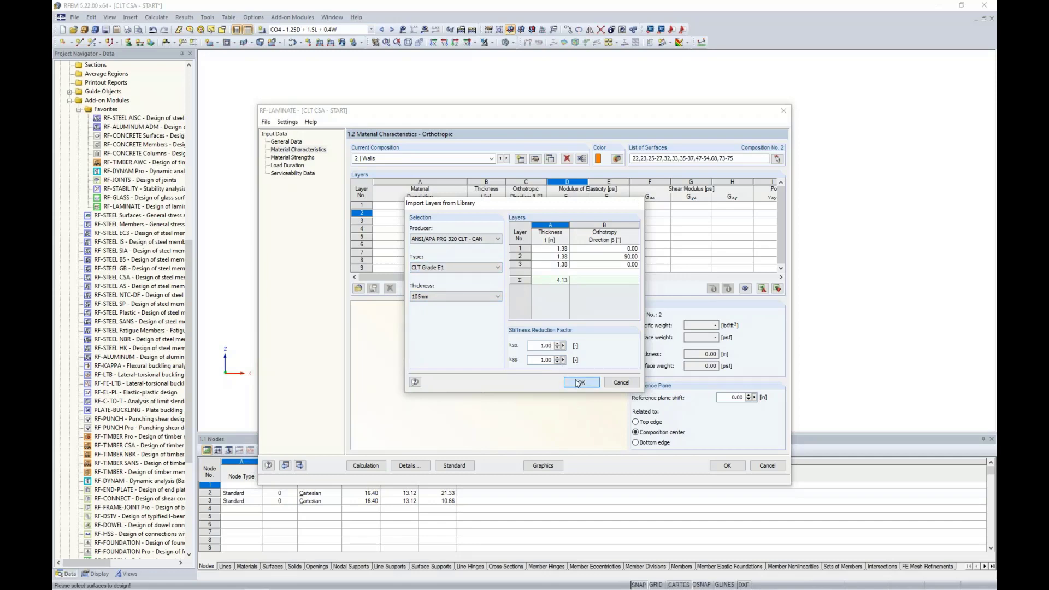
# - For the Walls composition, enable no glue at narrow sides and shear failure in the glued contact surface, with a 4 in plank width
pyautogui.click(536, 159)
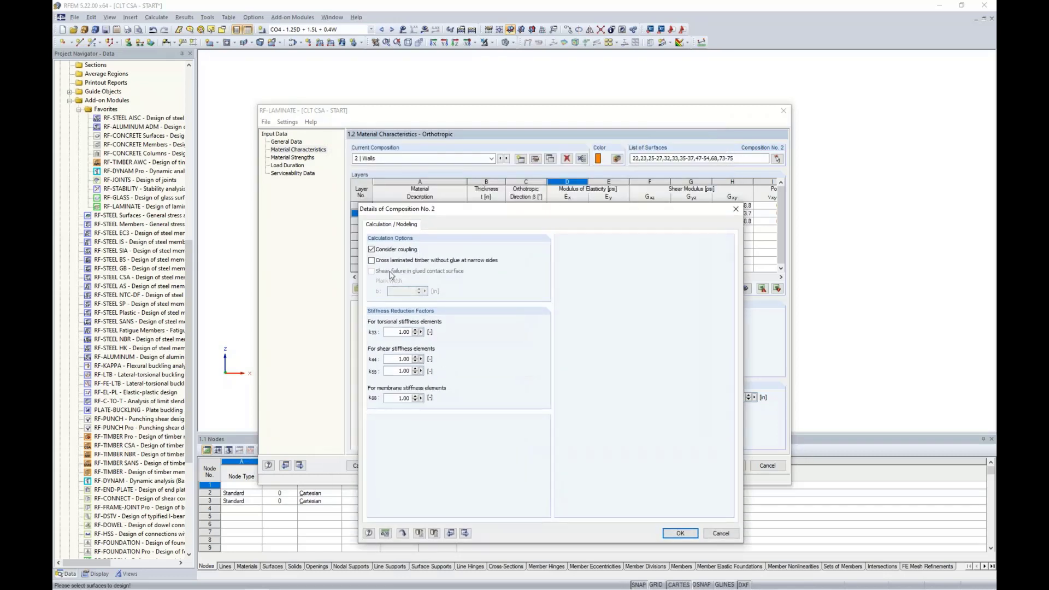
pyautogui.click(372, 262)
pyautogui.click(371, 271)
pyautogui.doubleClick(404, 290)
pyautogui.write('4.')
# - Set the Walls stiffness reduction factors k33 to 0.435 and k88 to 0.533
pyautogui.doubleClick(403, 331)
pyautogui.write('0.435')
pyautogui.doubleClick(404, 398)
pyautogui.write('0.533')
pyautogui.click(680, 533)
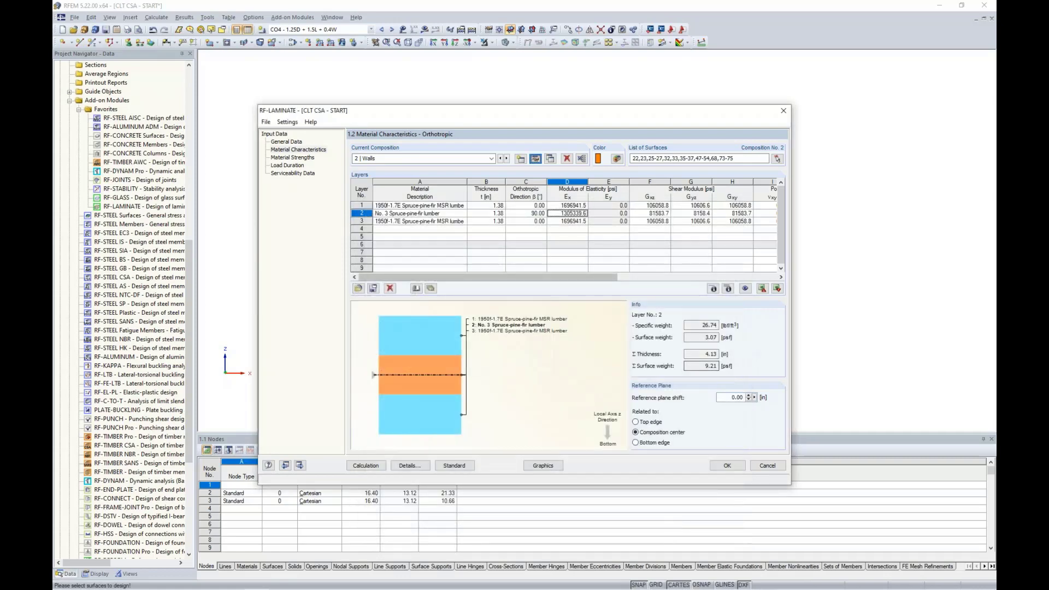
# - Examine the partial stiffness matrix of layer 1 and the extended stiffness matrix of the Walls composition
pyautogui.click(448, 206)
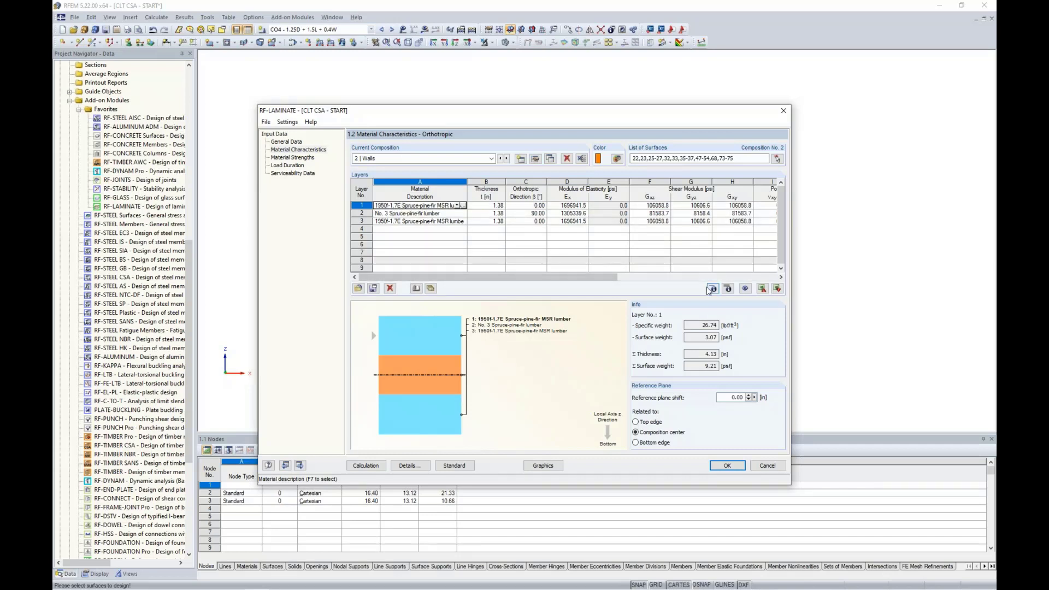
pyautogui.click(712, 289)
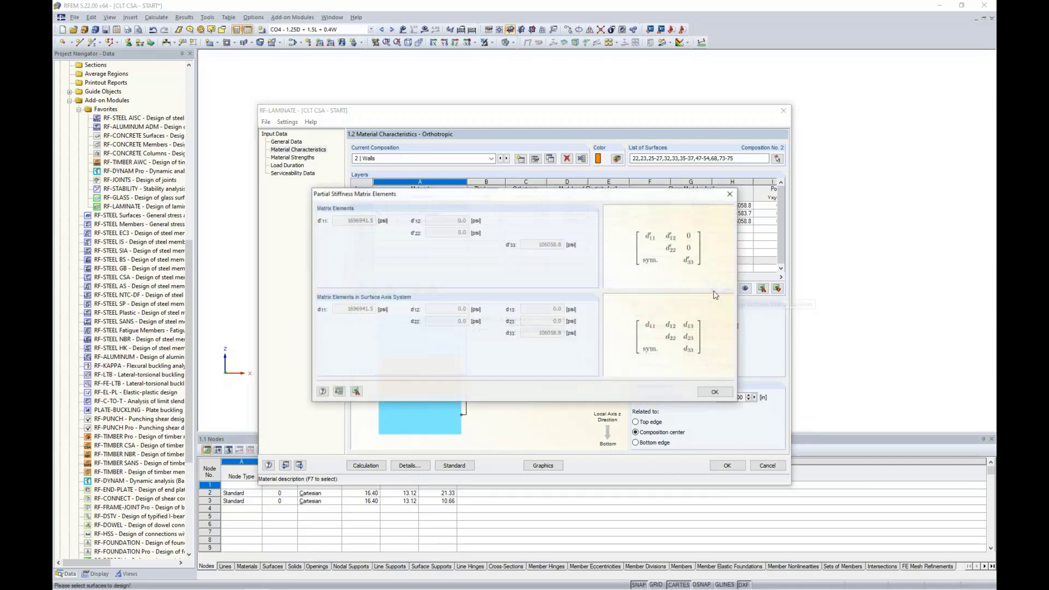
pyautogui.moveTo(522, 195); pyautogui.dragTo(447, 232)
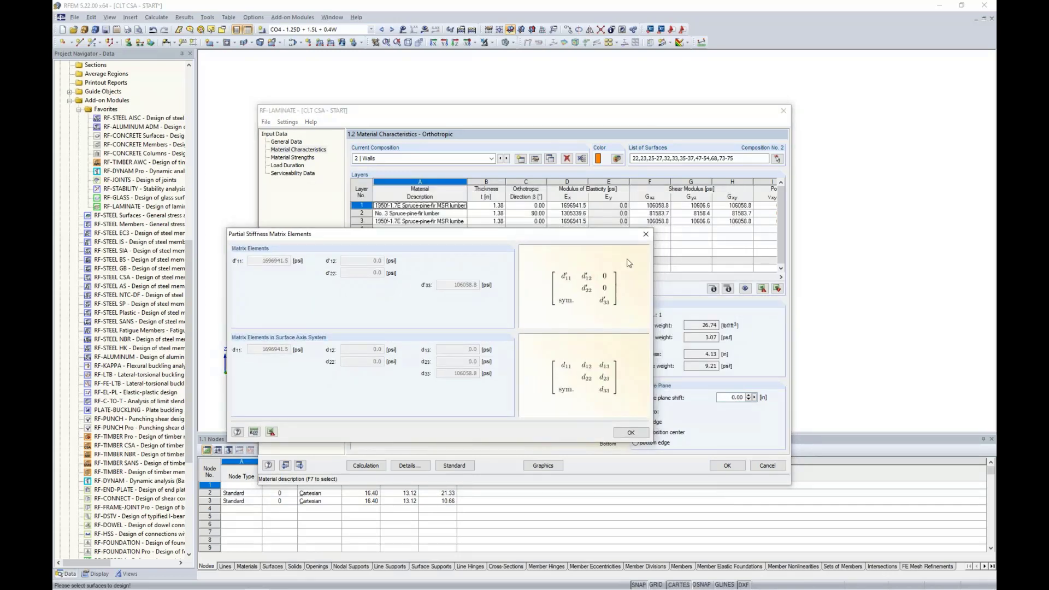
pyautogui.click(646, 234)
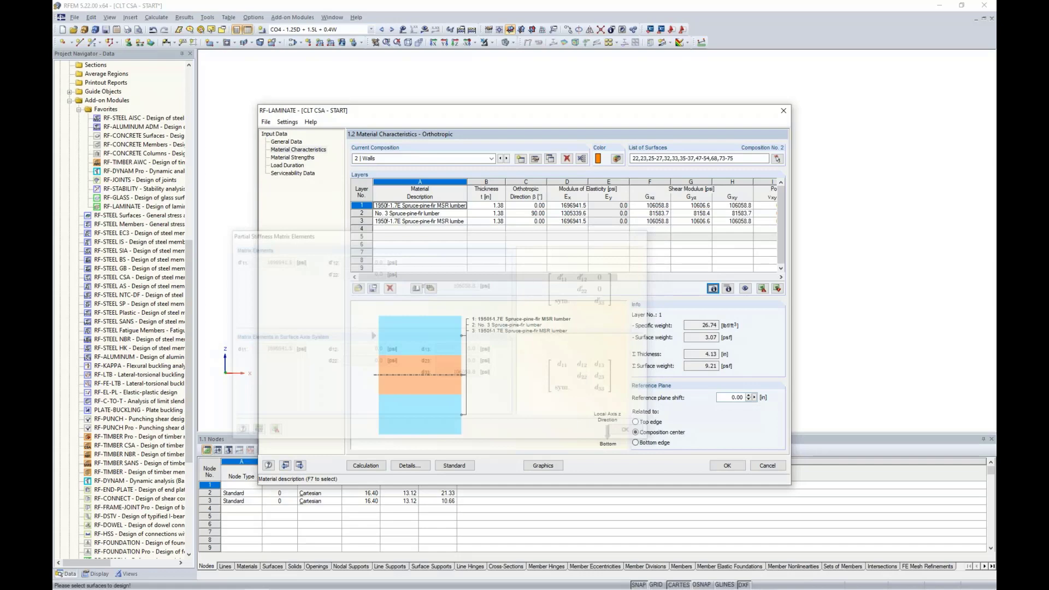
pyautogui.click(728, 288)
pyautogui.moveTo(661, 172); pyautogui.dragTo(605, 248)
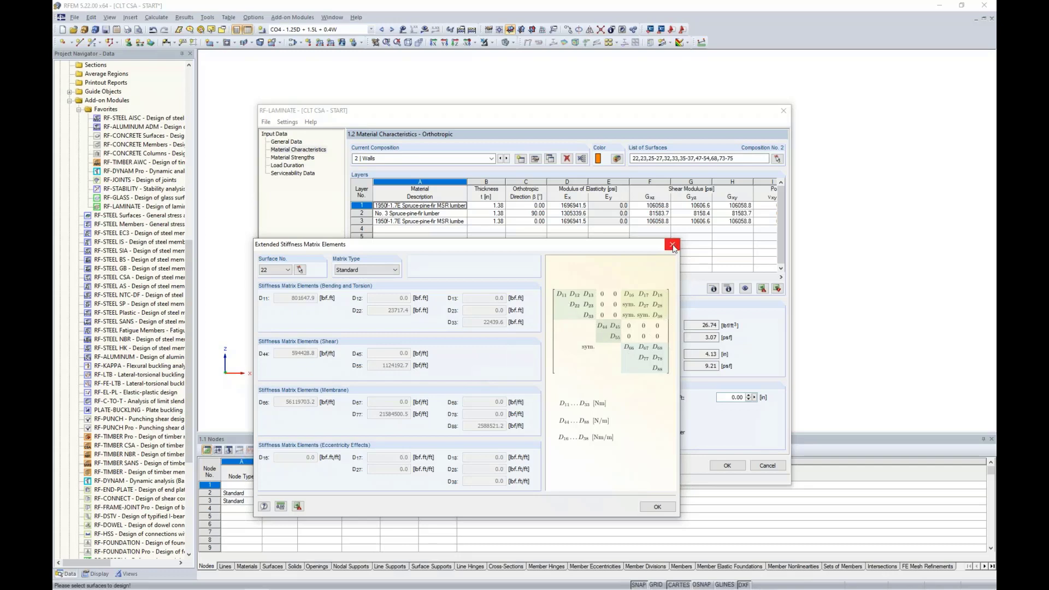
pyautogui.click(672, 244)
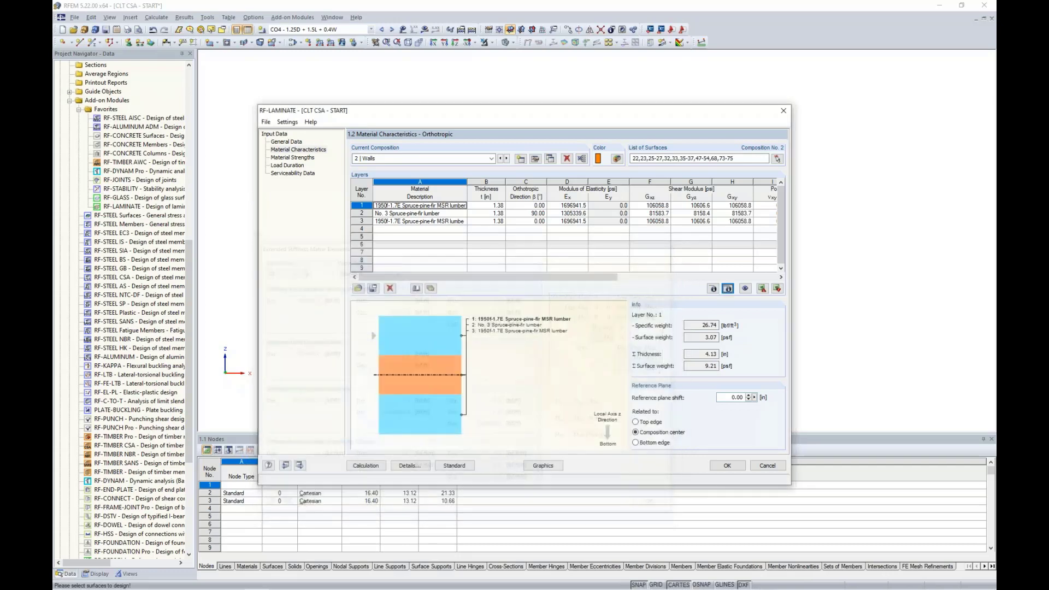
# - Review the material strengths of the Walls and Floors compositions, and open the design standard settings
pyautogui.click(295, 158)
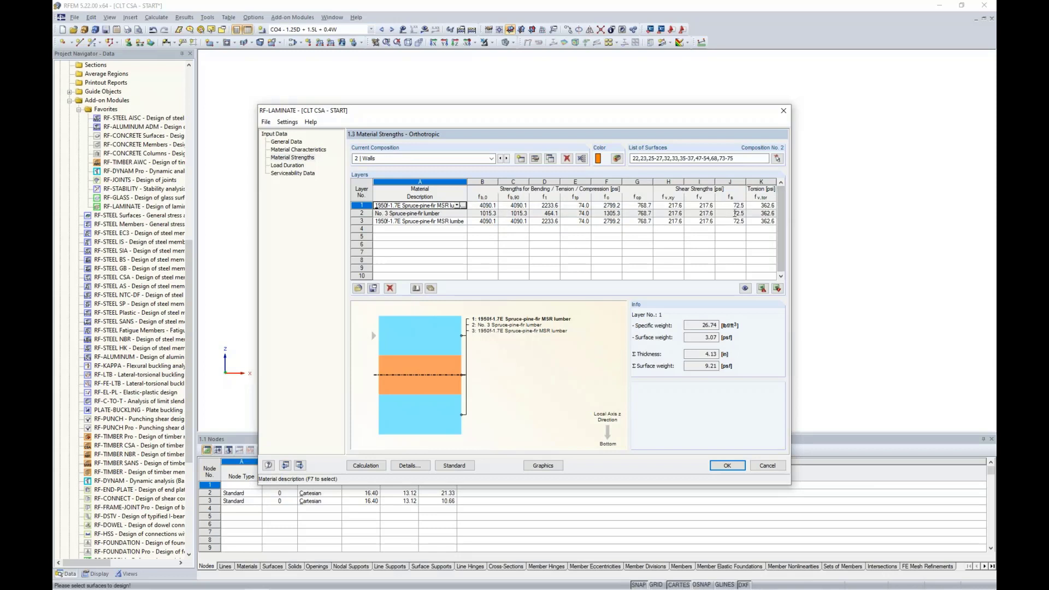
pyautogui.click(500, 158)
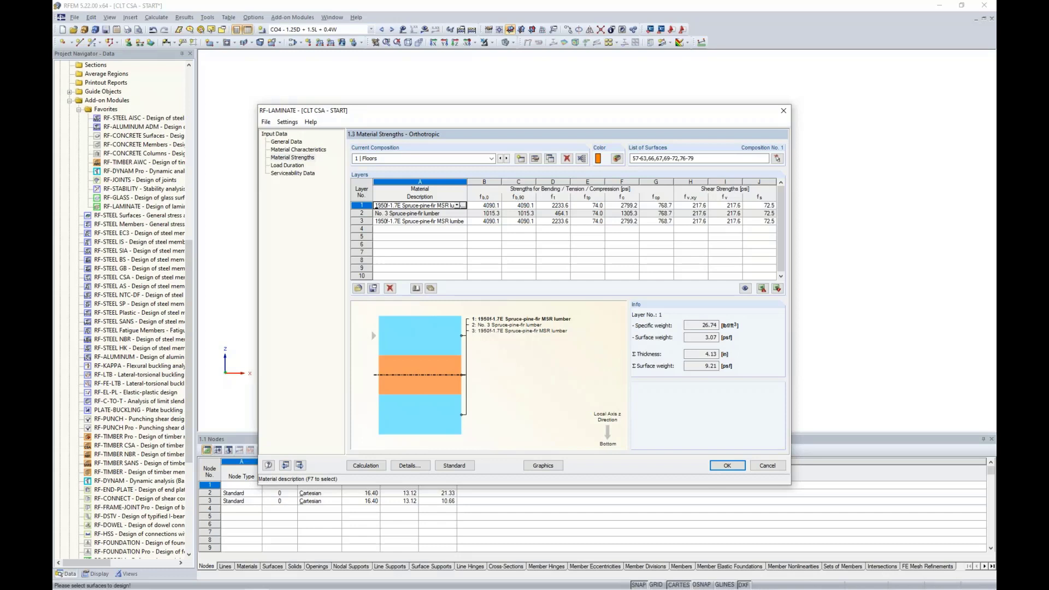
pyautogui.click(451, 467)
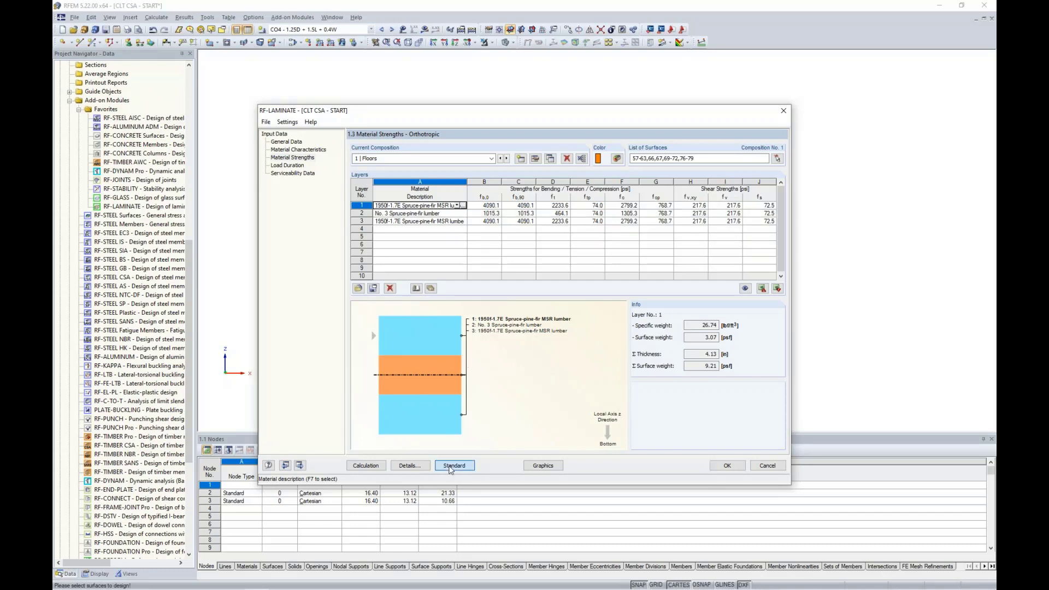
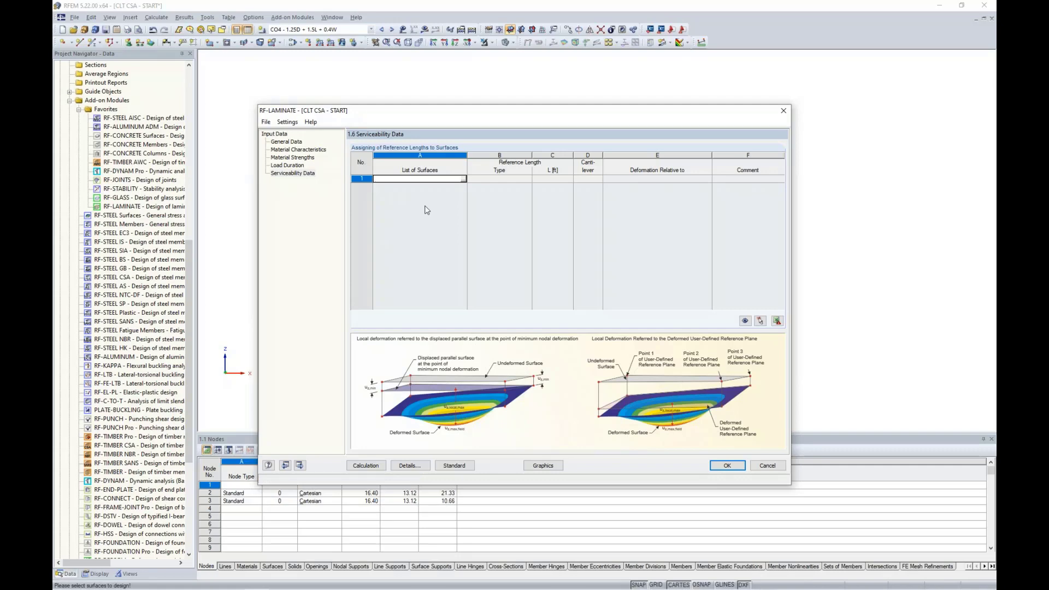
# - Assign roof surfaces 57-63, 76 and 79 to the first row of the serviceability data by selecting them in the model
pyautogui.click(463, 179)
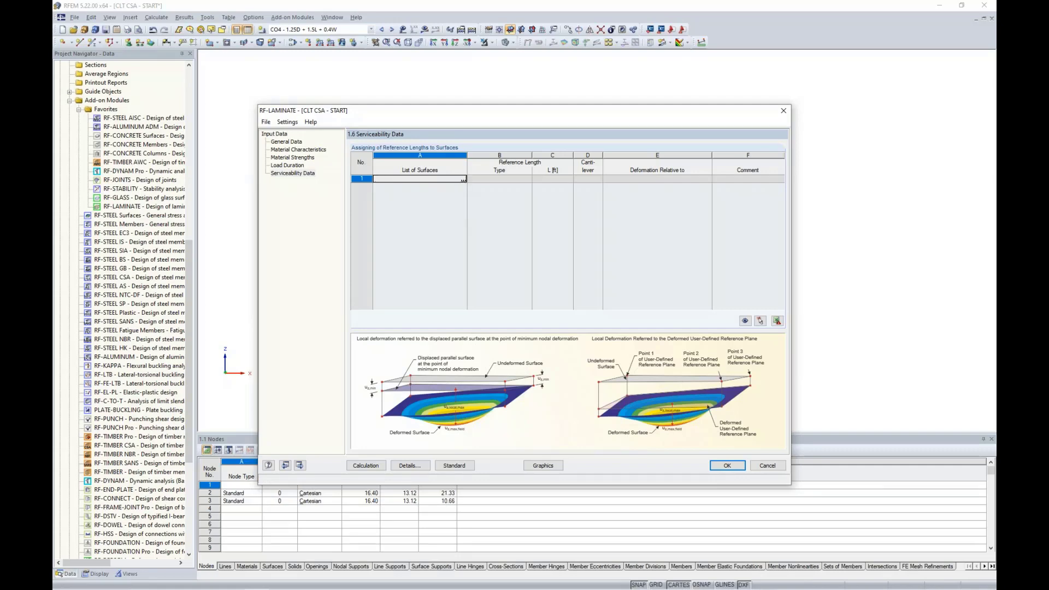
pyautogui.moveTo(410, 172); pyautogui.dragTo(729, 218)
pyautogui.keyDown('ctrl'); pyautogui.moveTo(728, 227); pyautogui.dragTo(732, 251, button='middle'); pyautogui.keyUp('ctrl')
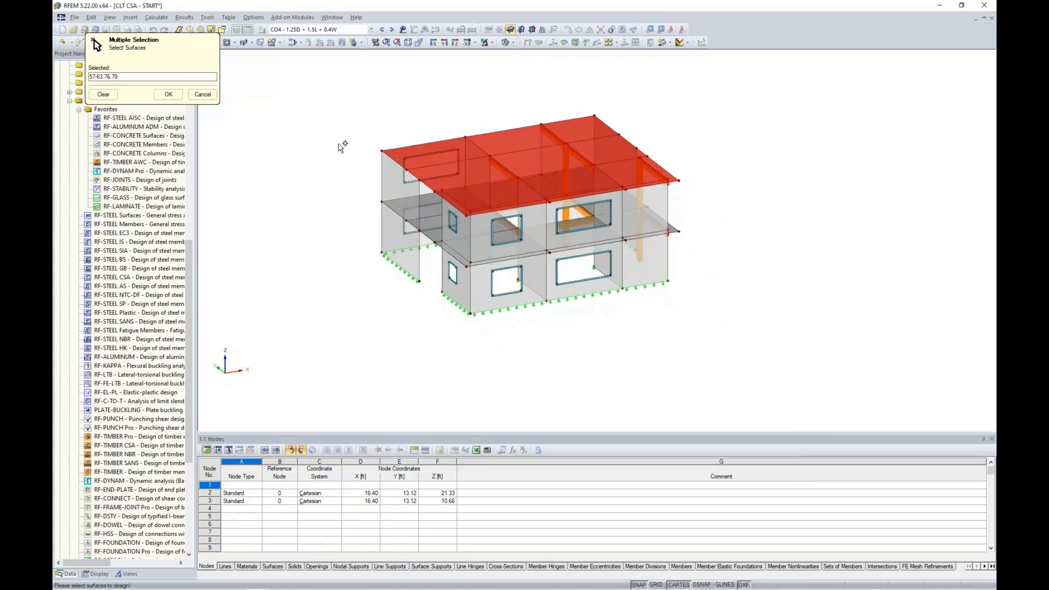
pyautogui.click(168, 94)
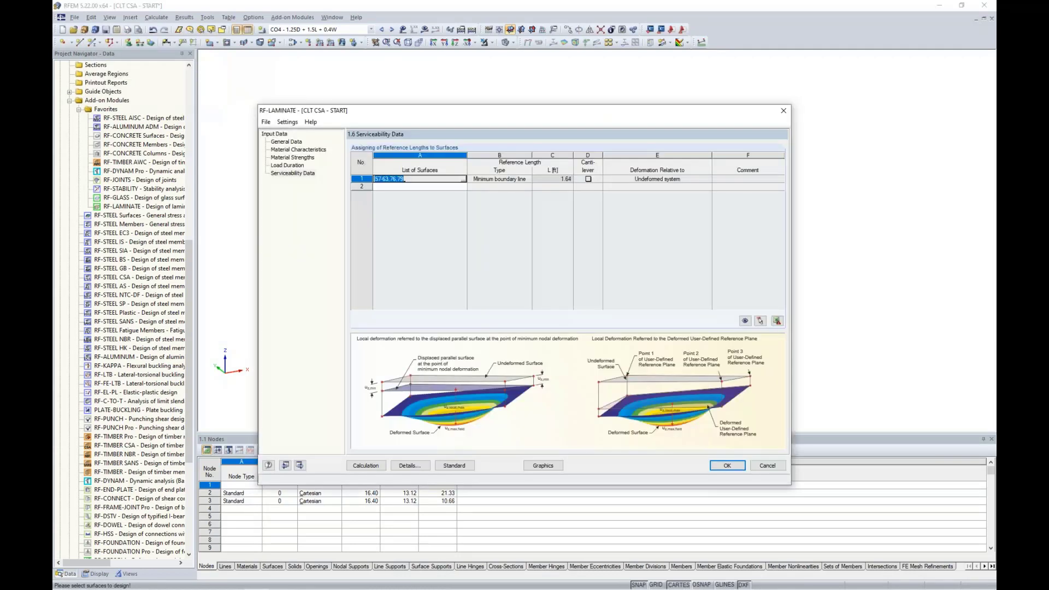
# - Set the roof surfaces' reference length type to maximum boundary line, with deformation relative to the undeformed system
pyautogui.click(528, 178)
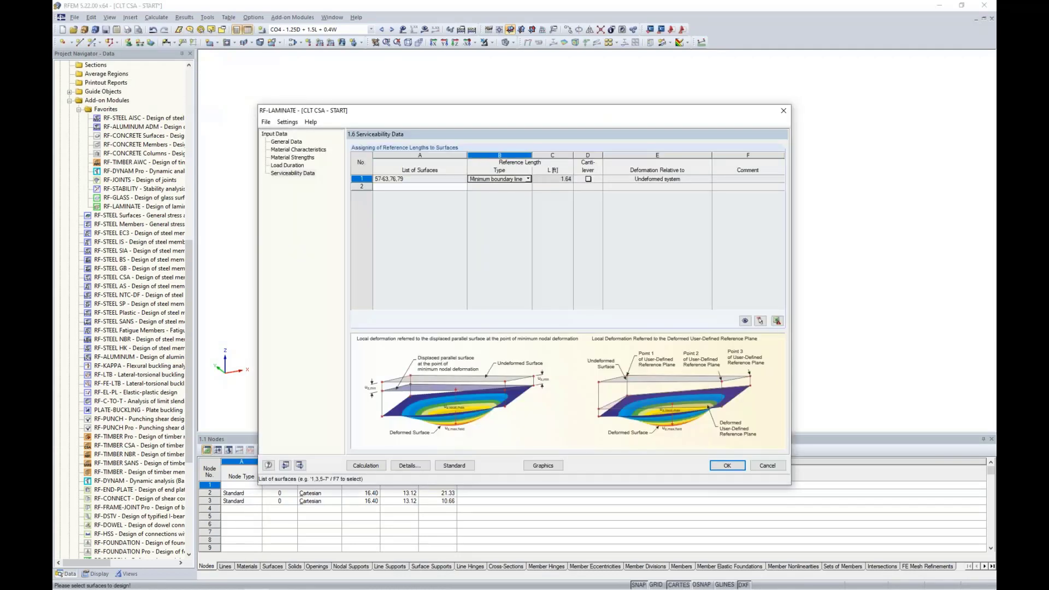
pyautogui.click(528, 179)
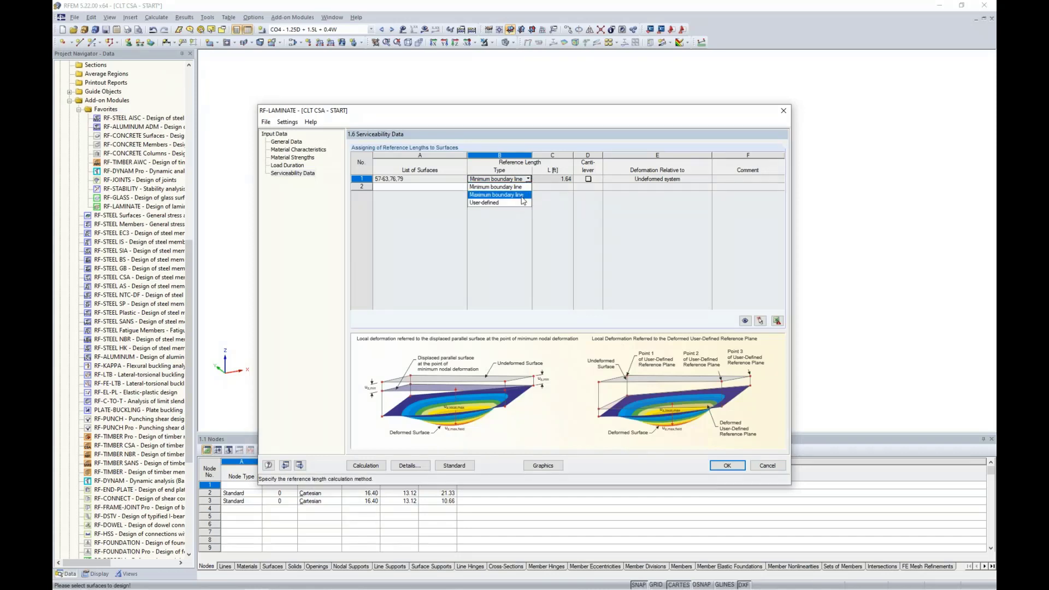
pyautogui.click(510, 195)
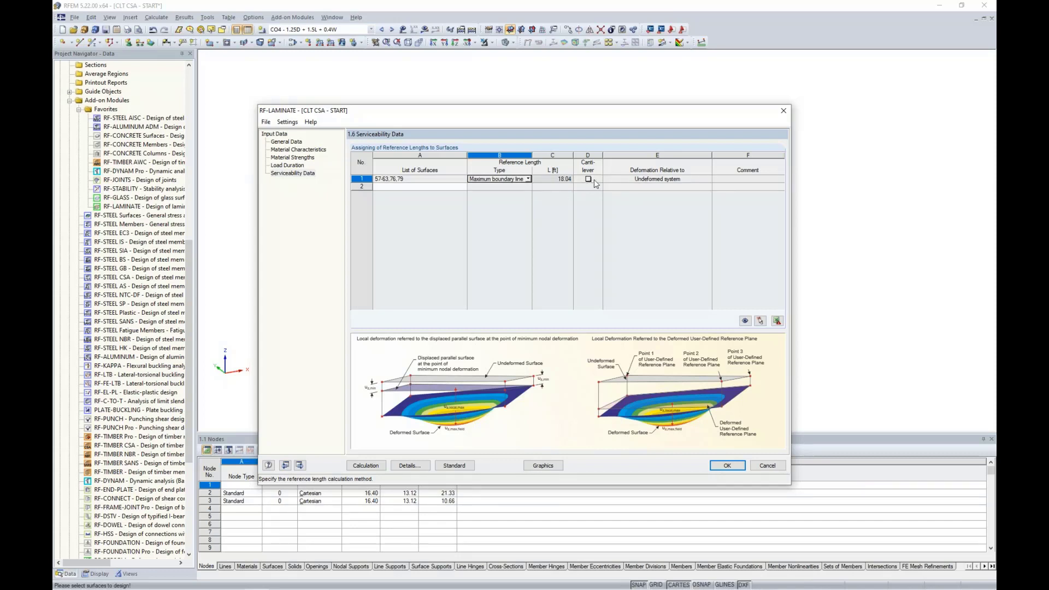
pyautogui.click(623, 180)
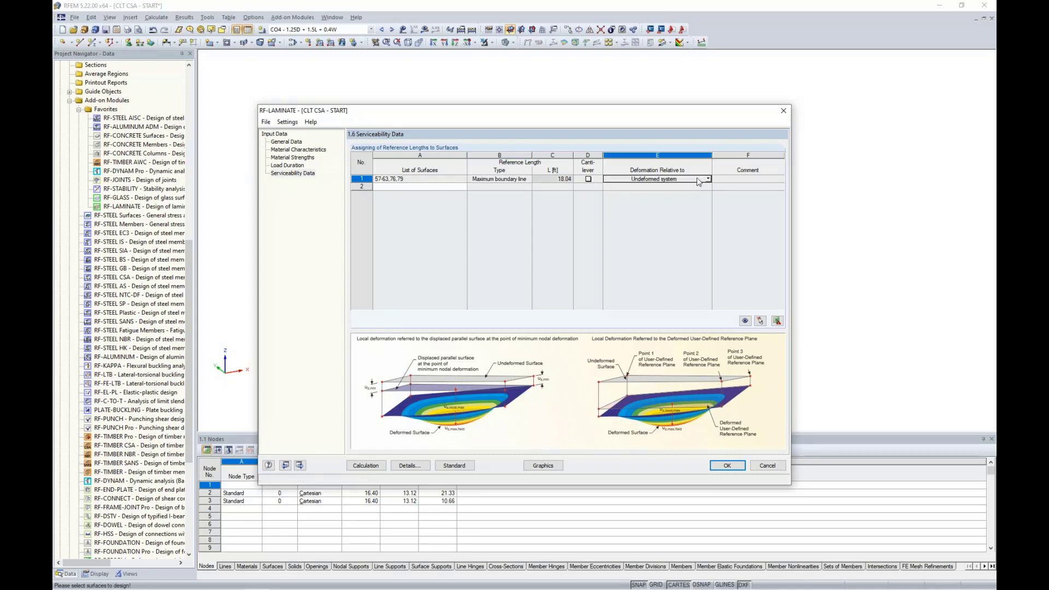
pyautogui.click(707, 179)
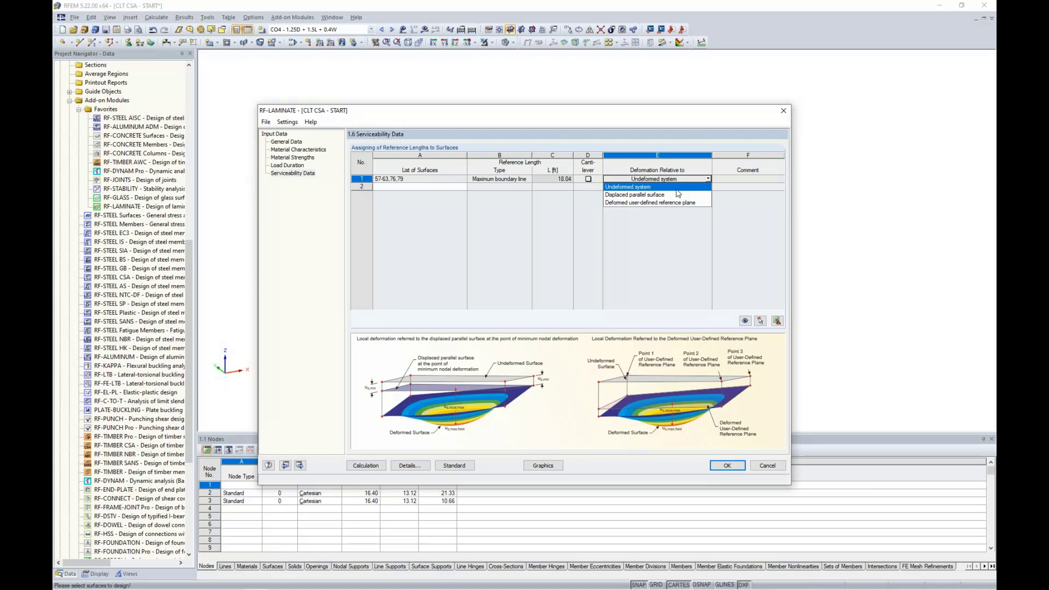
pyautogui.click(654, 187)
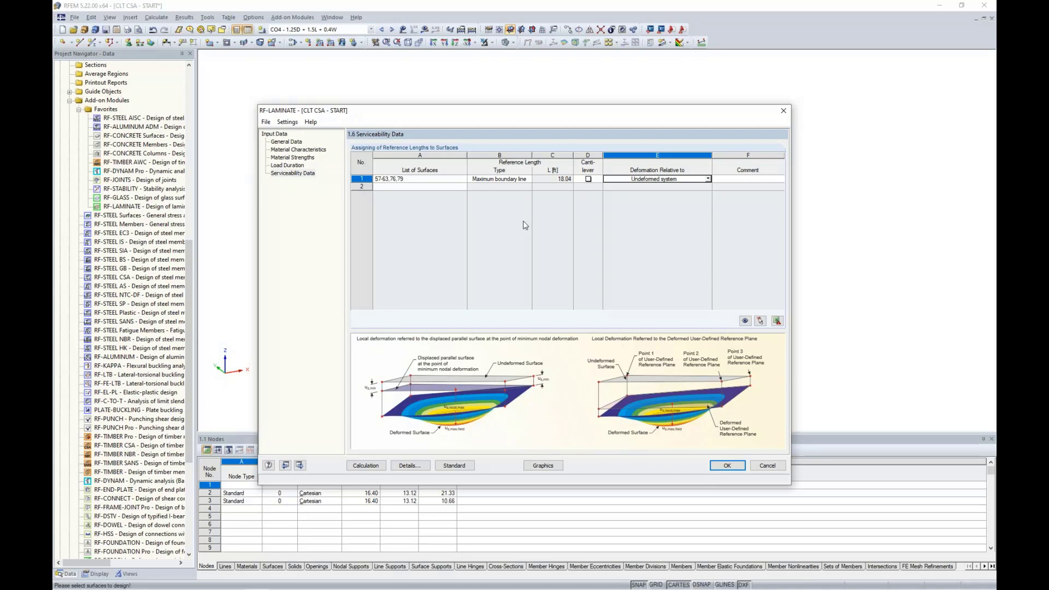
# - Review the CSA O86-14 deflection limits for the live, permanent and total design situations
pyautogui.click(455, 465)
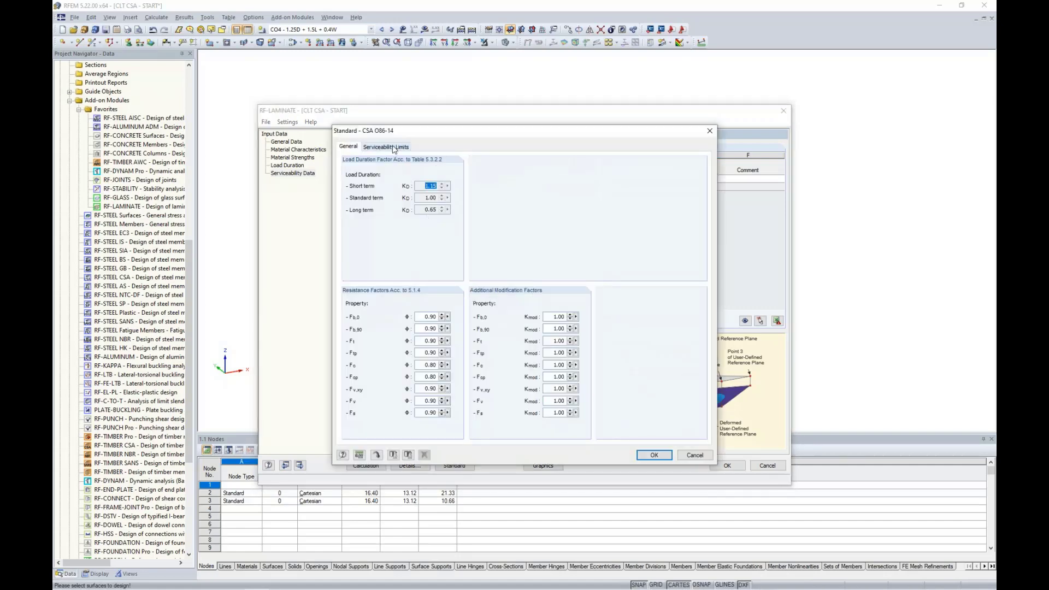
pyautogui.click(393, 146)
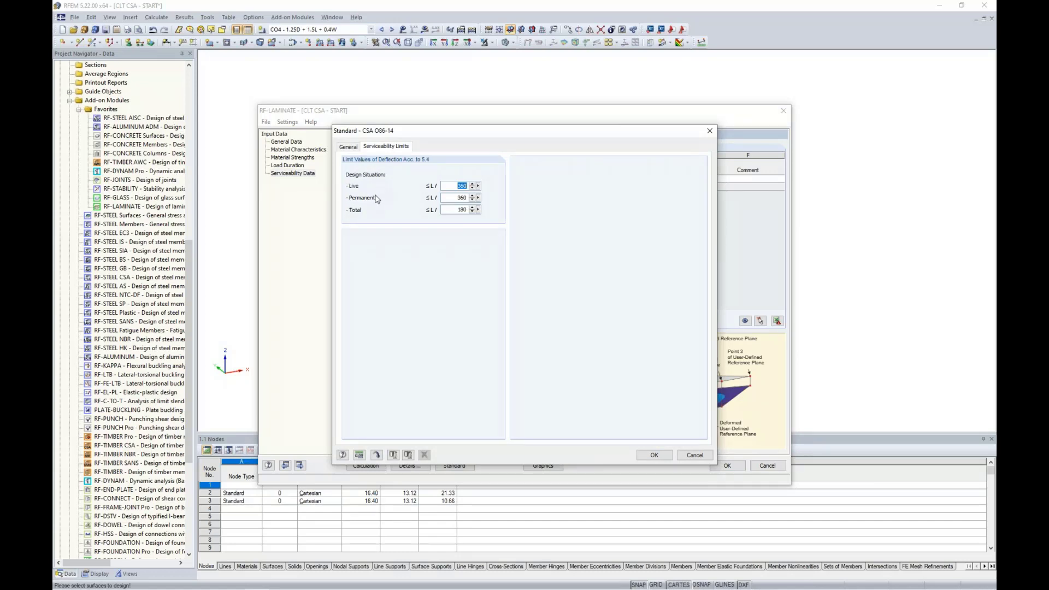
pyautogui.click(449, 186)
pyautogui.click(654, 455)
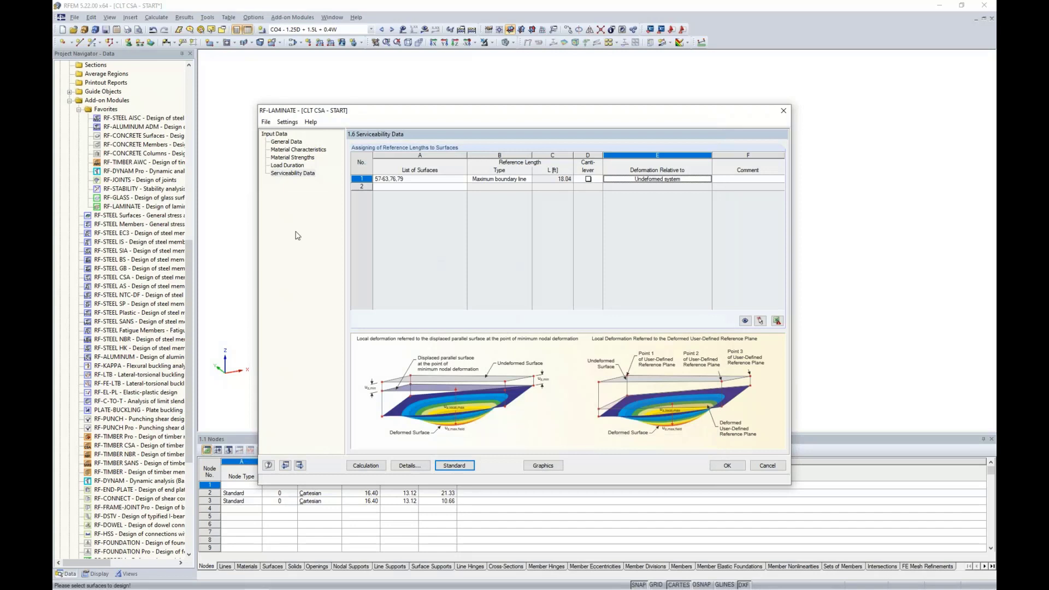
# - Set the design situation of serviceability combinations CO11 to CO14 to Permanent and accept the RF-LAMINATE input
pyautogui.click(289, 141)
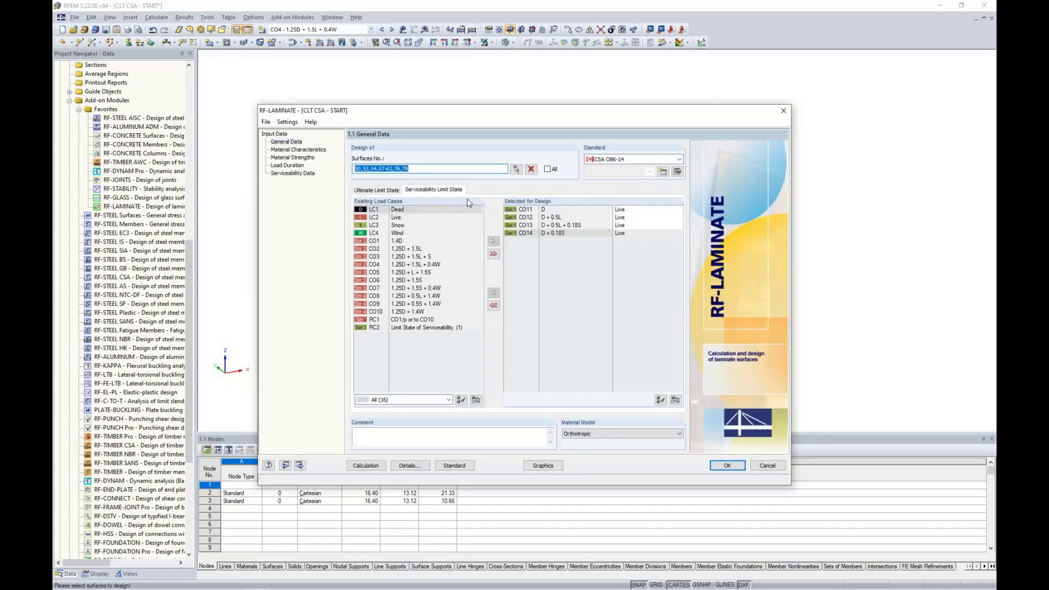
pyautogui.click(548, 228)
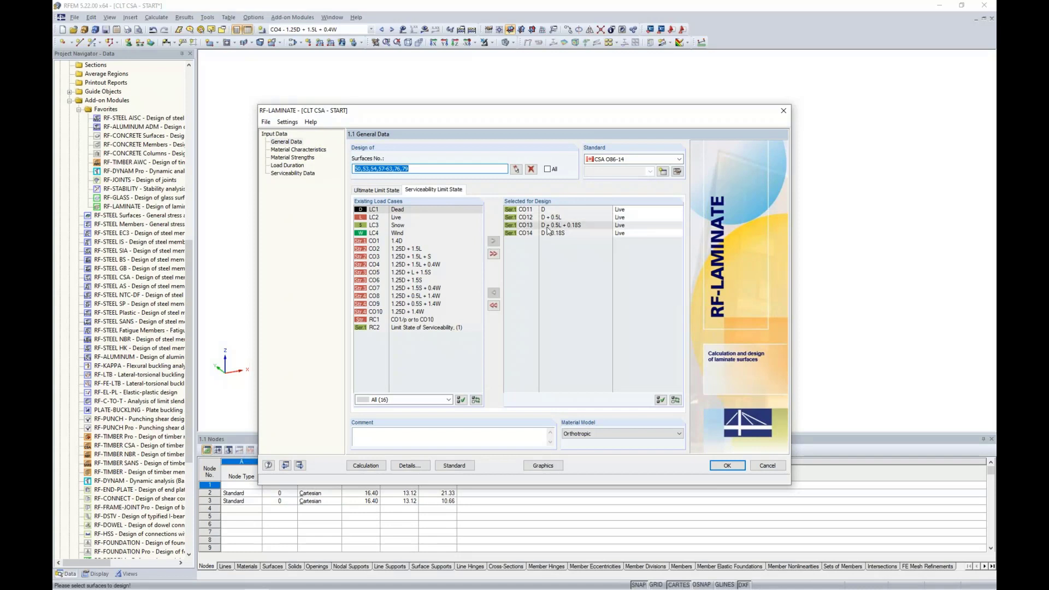
pyautogui.click(622, 210)
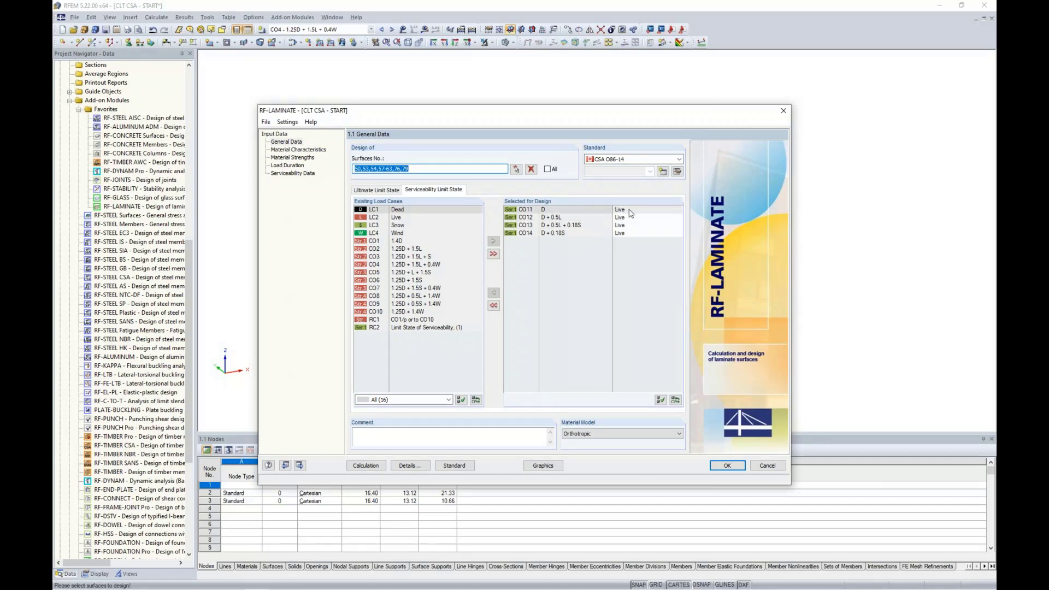
pyautogui.click(625, 211)
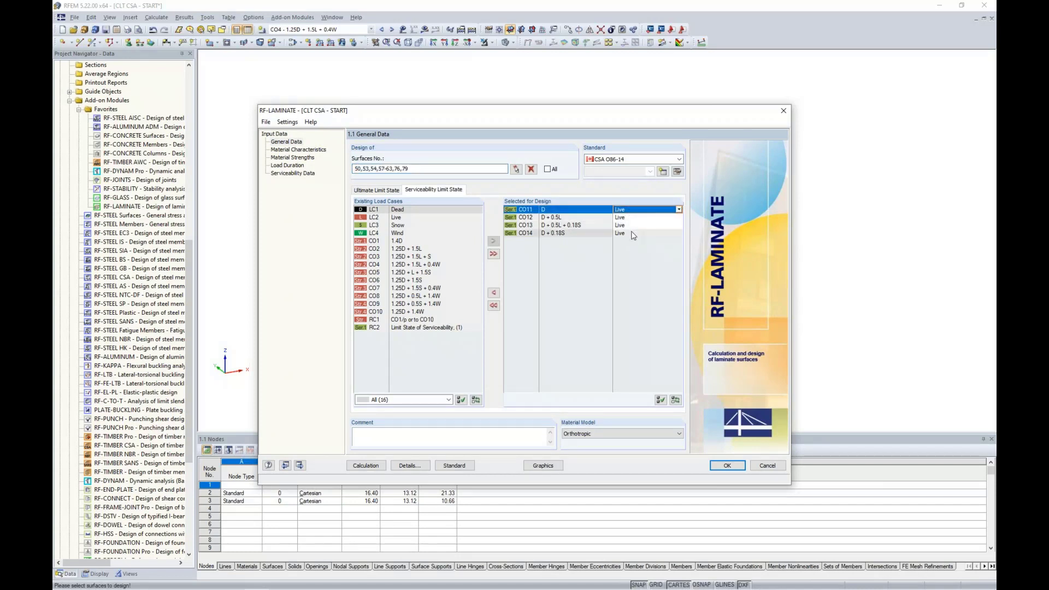
pyautogui.keyDown('shift'); pyautogui.click(633, 233); pyautogui.keyUp('shift')
pyautogui.click(678, 209)
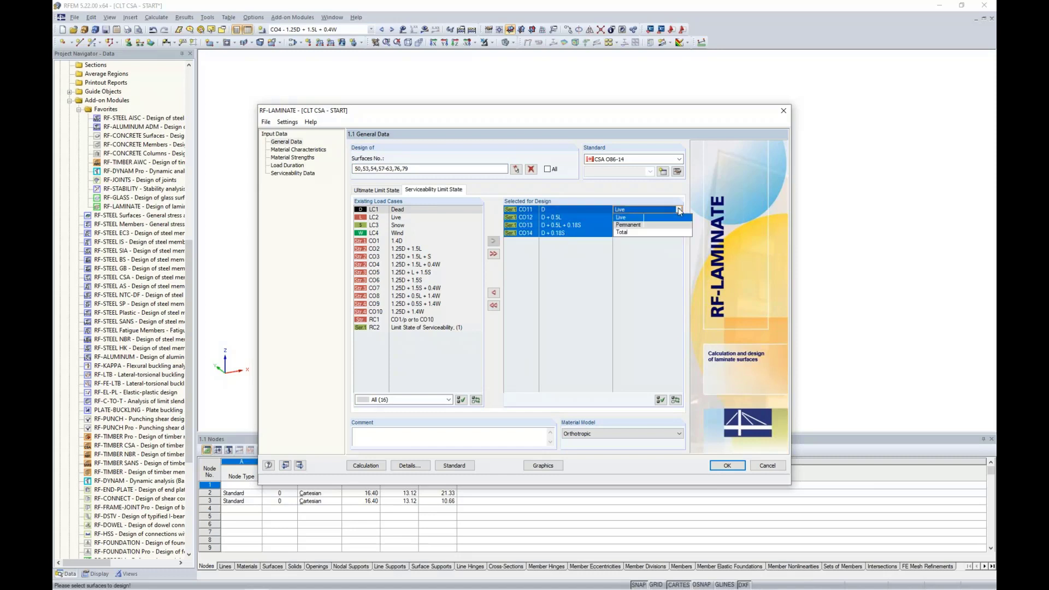
pyautogui.click(627, 227)
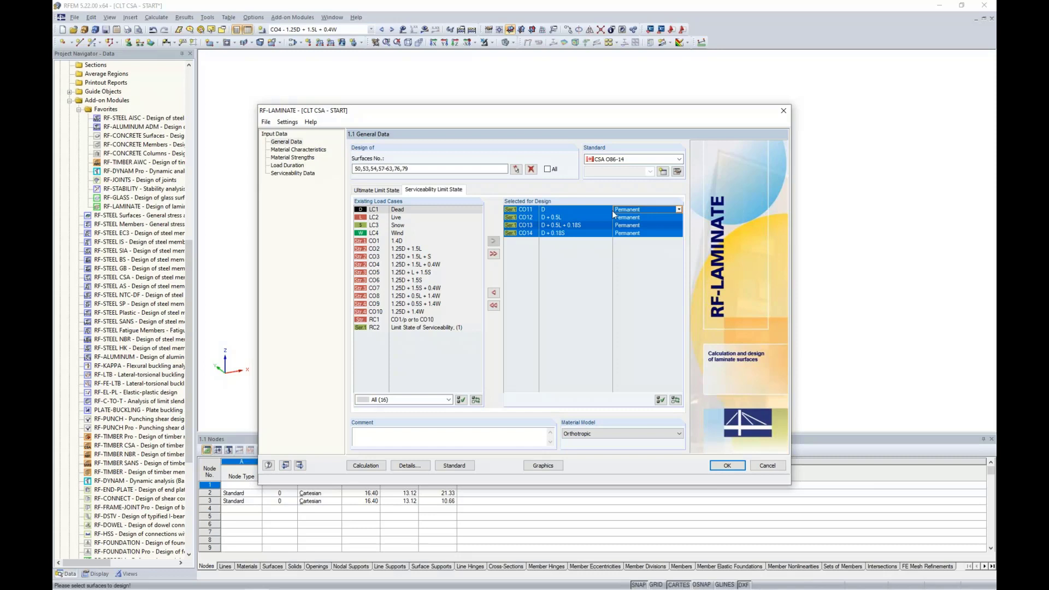
pyautogui.click(587, 225)
pyautogui.click(589, 231)
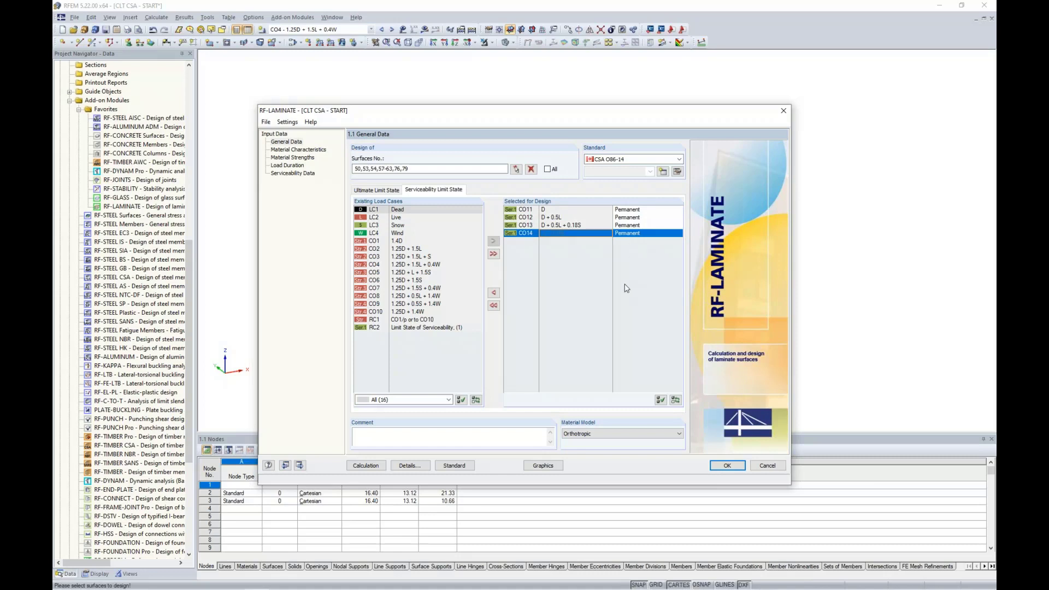
pyautogui.click(726, 465)
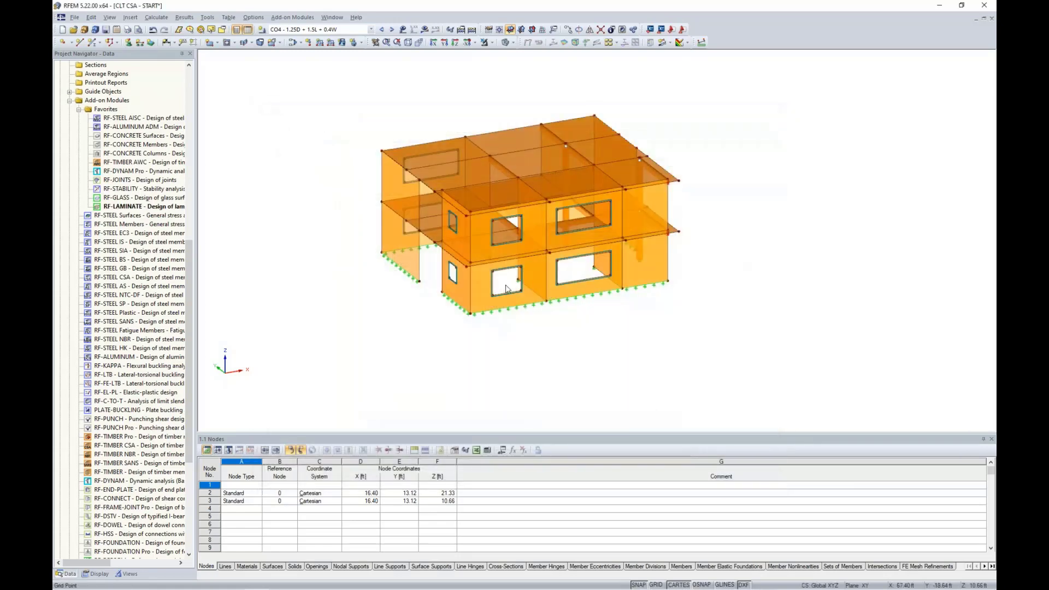
# - Examine the material, thickness and laminate stiffness matrix assigned to upper-storey wall surface 32, without changing them
pyautogui.scroll(3, 471, 254)
pyautogui.moveTo(471, 255); pyautogui.dragTo(506, 262, button='middle')
pyautogui.scroll(-1, 506, 262)
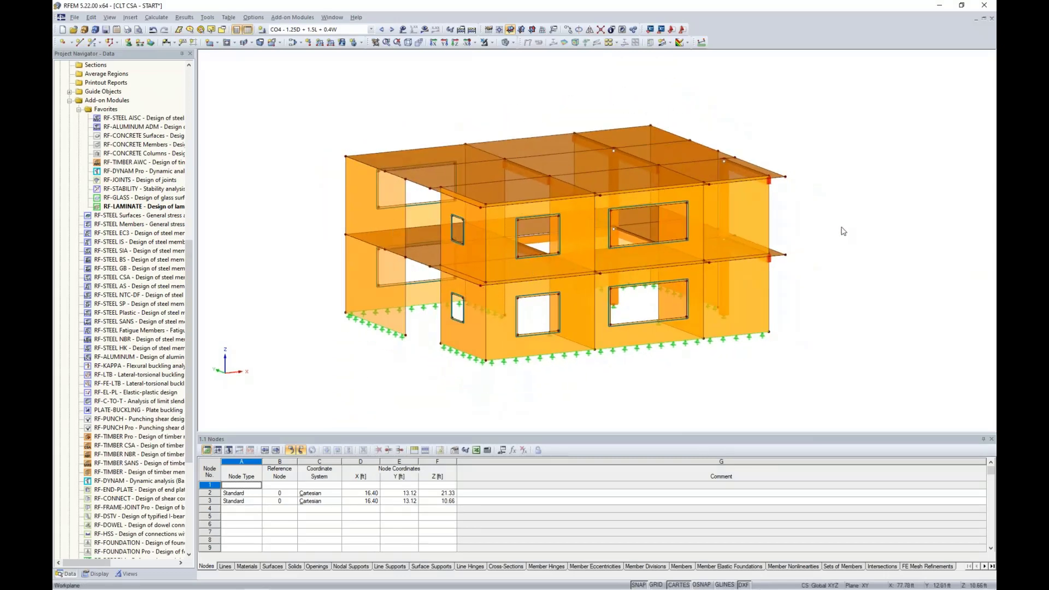
pyautogui.doubleClick(378, 215)
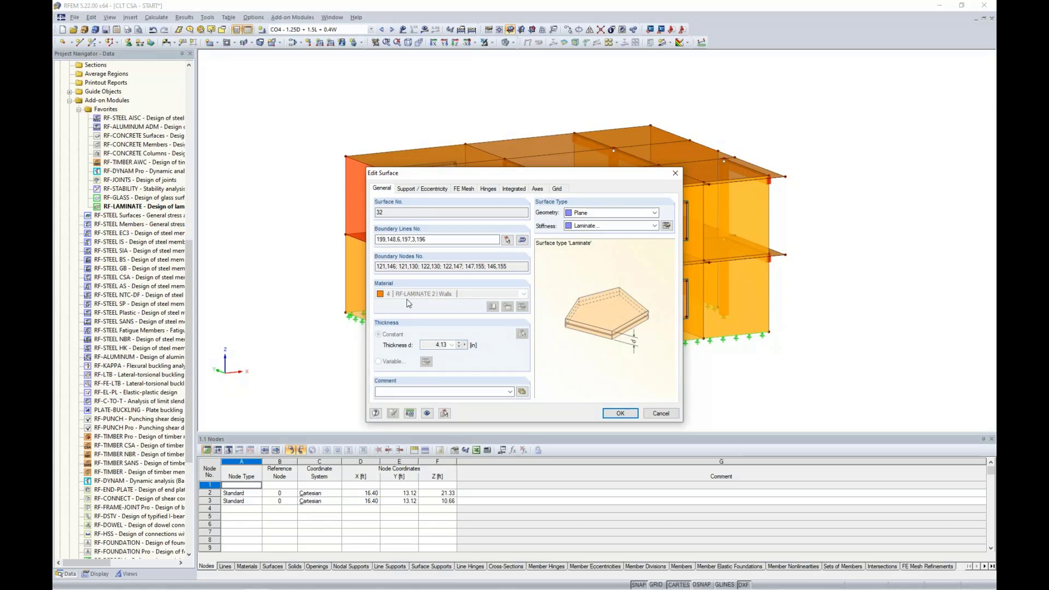
pyautogui.click(437, 344)
pyautogui.click(666, 227)
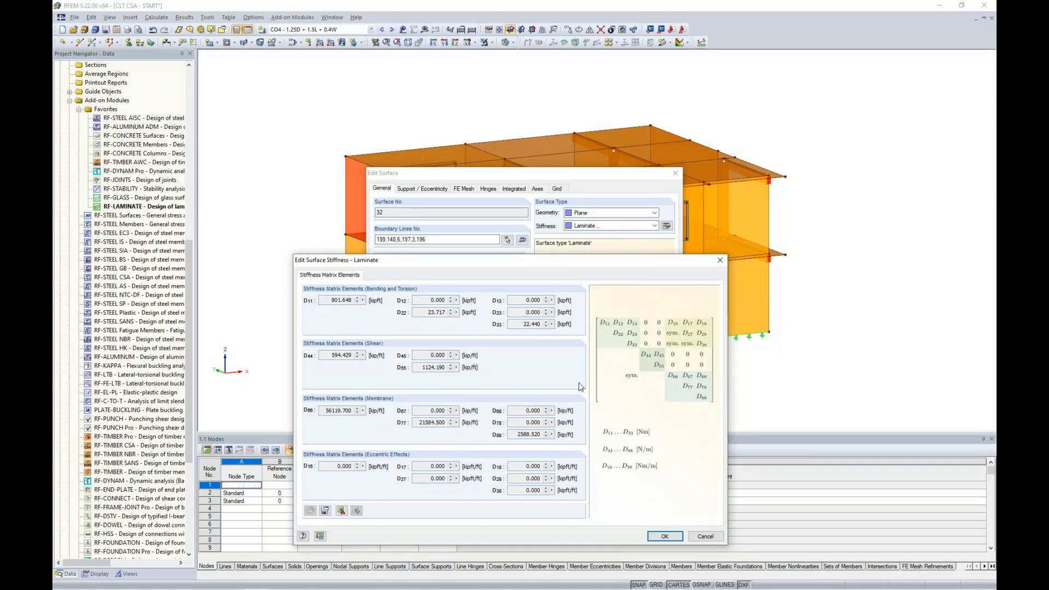
pyautogui.click(705, 535)
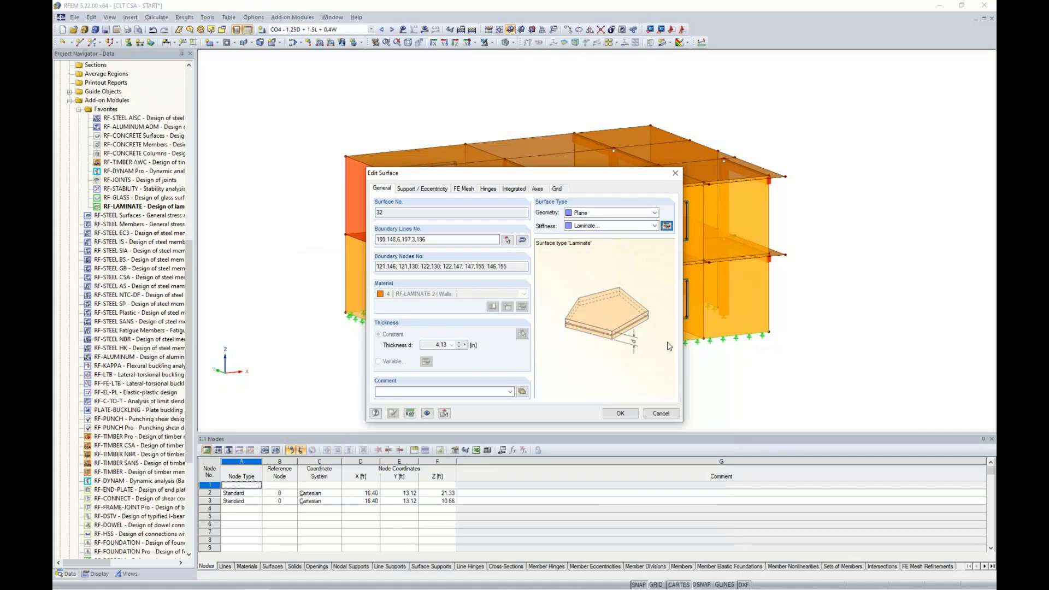
pyautogui.click(661, 413)
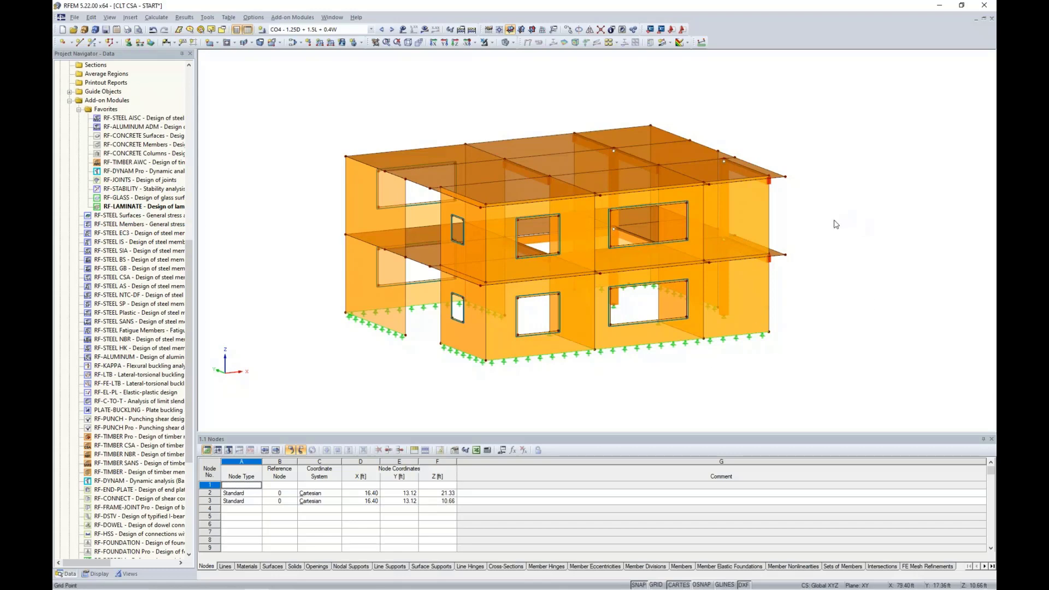
# - Isolate corner roof surface 63 together with its supporting edge beam in visibility mode
pyautogui.keyDown('ctrl'); pyautogui.moveTo(833, 224); pyautogui.dragTo(841, 203, button='middle'); pyautogui.keyUp('ctrl')
pyautogui.moveTo(748, 191)
pyautogui.scroll(5, 749, 255)
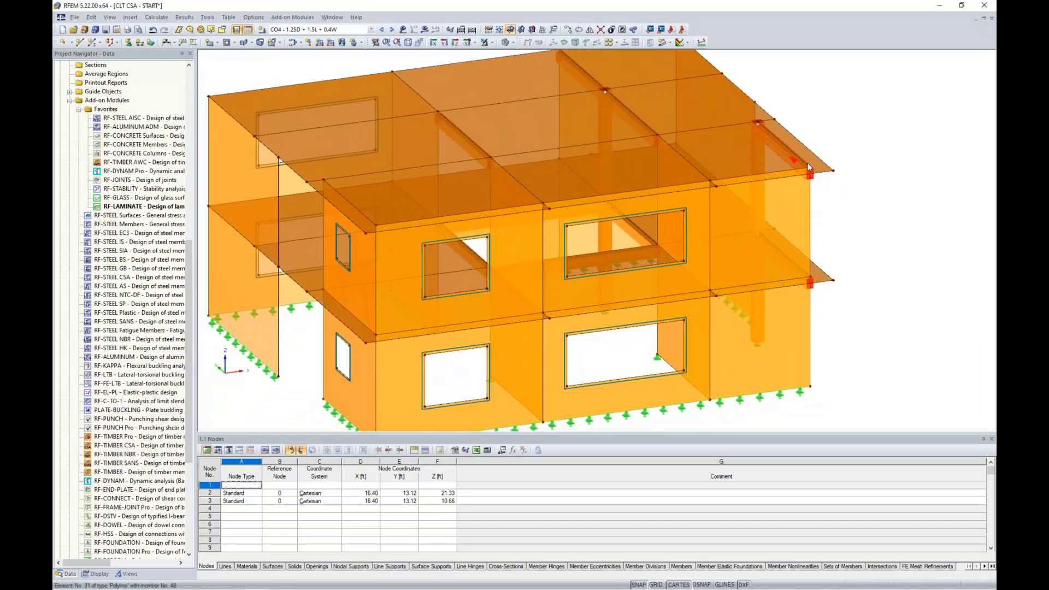
pyautogui.moveTo(798, 164)
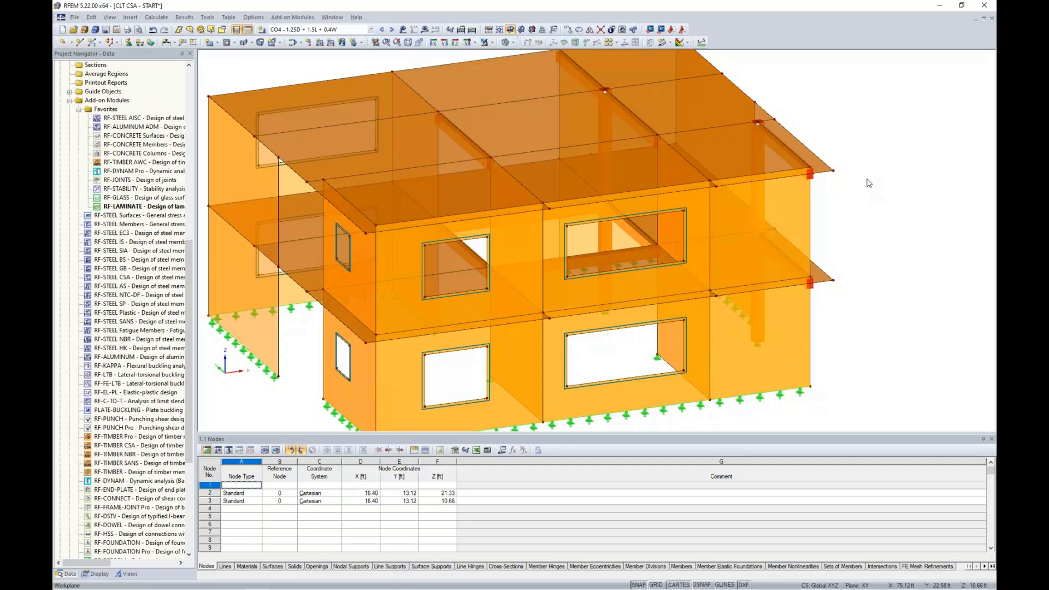
pyautogui.scroll(-2, 835, 197)
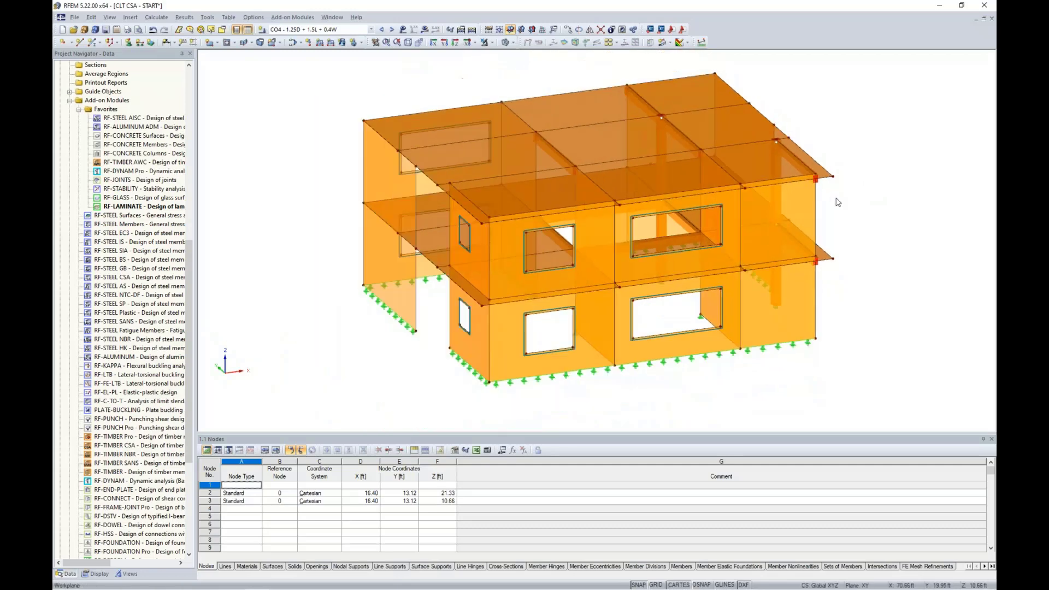
pyautogui.keyDown('ctrl'); pyautogui.moveTo(838, 203); pyautogui.dragTo(637, 243, button='middle'); pyautogui.keyUp('ctrl')
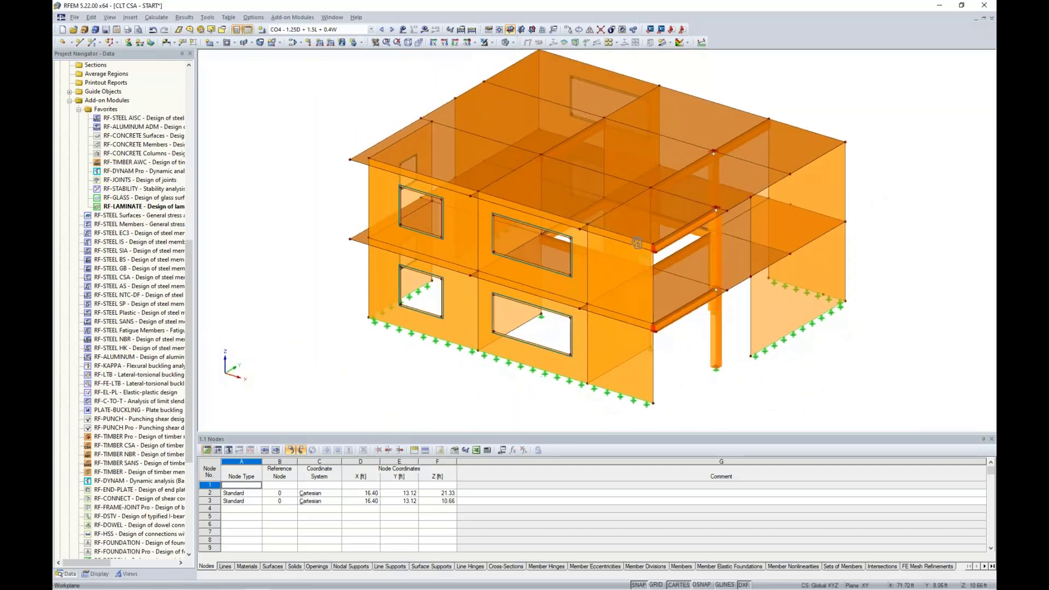
pyautogui.scroll(5, 637, 237)
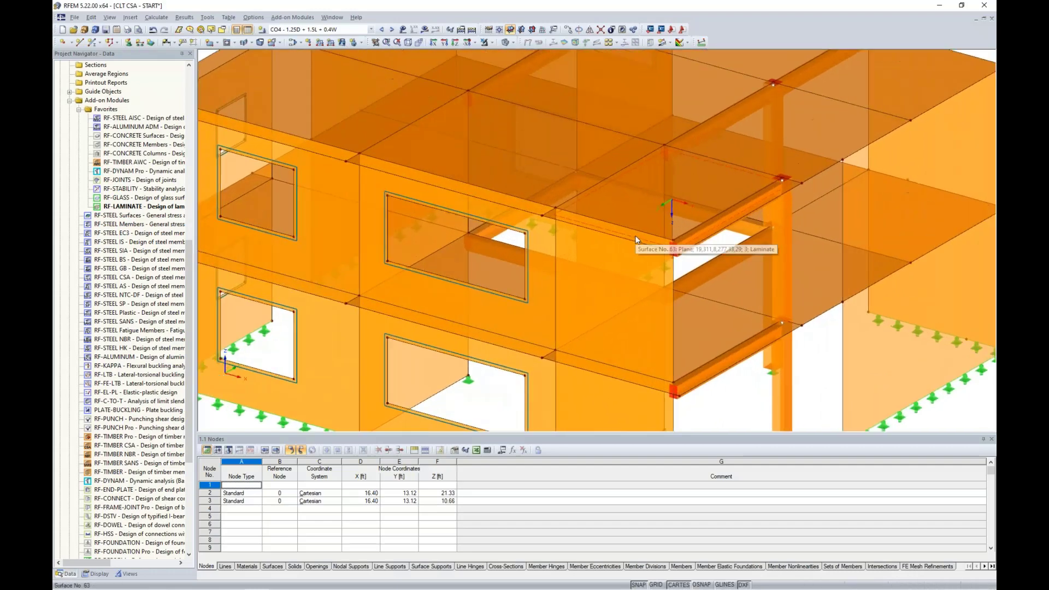
pyautogui.scroll(1, 637, 240)
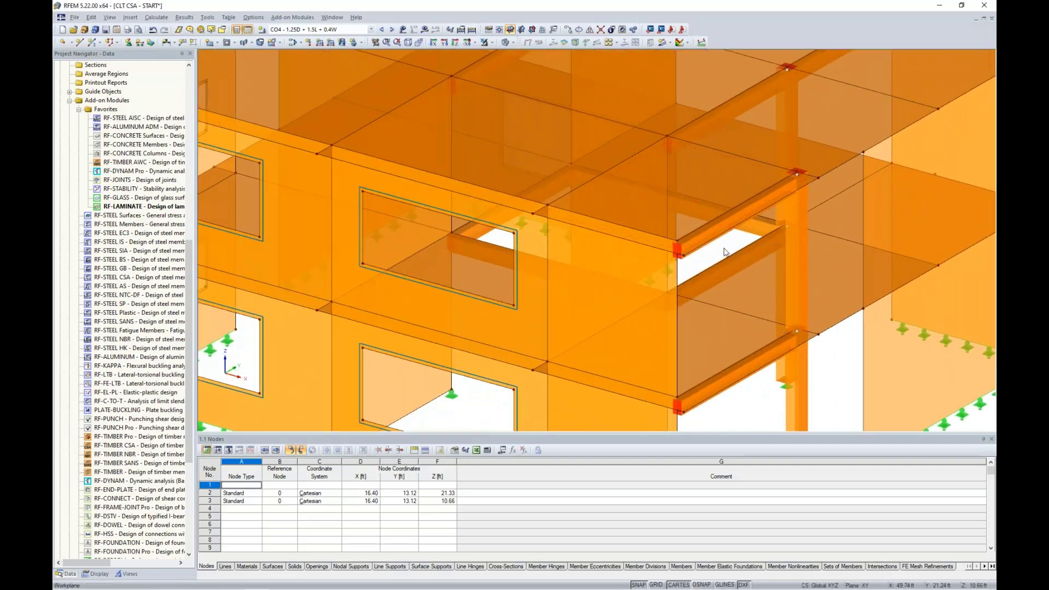
pyautogui.click(696, 221)
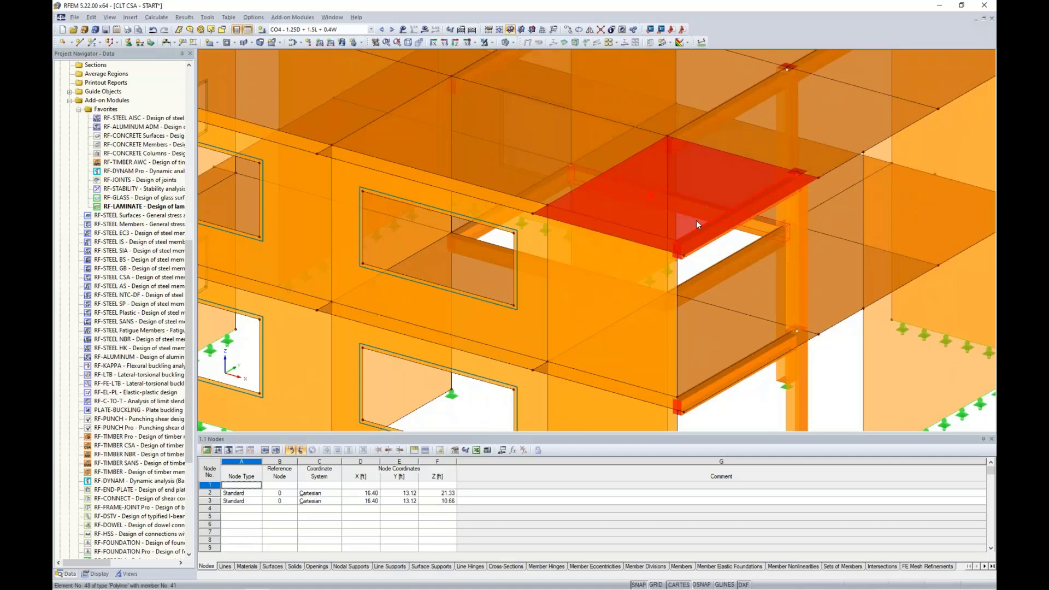
pyautogui.moveTo(717, 251); pyautogui.dragTo(694, 220)
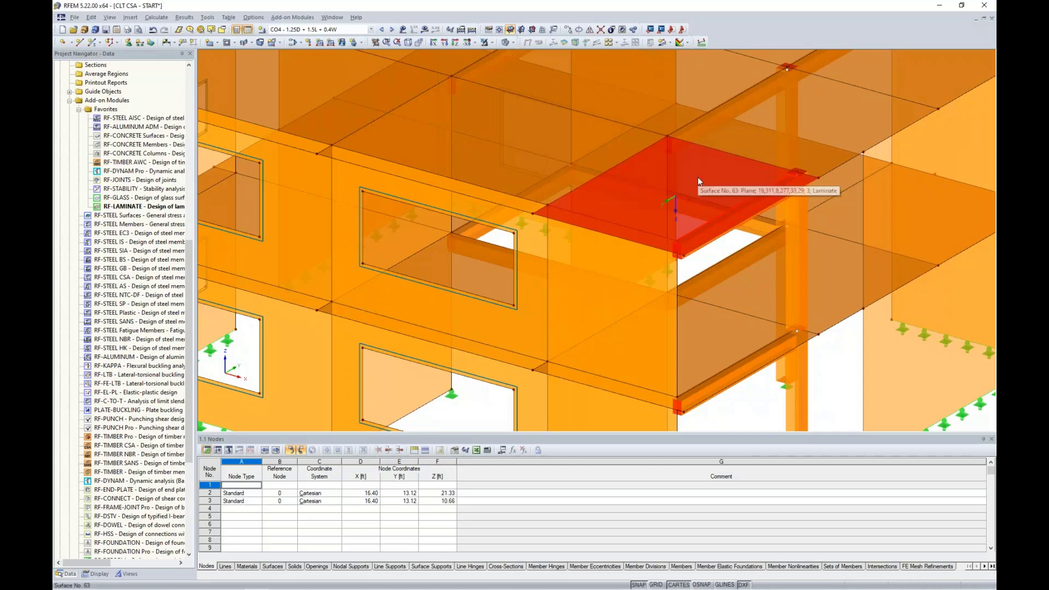
pyautogui.click(490, 43)
pyautogui.click(498, 54)
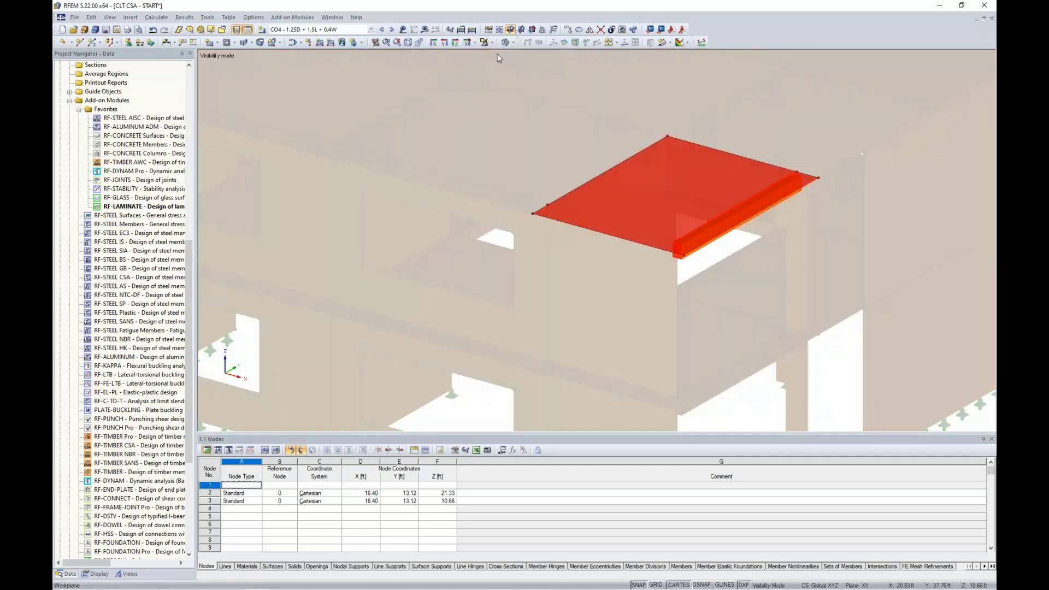
pyautogui.click(516, 189)
pyautogui.keyDown('ctrl'); pyautogui.moveTo(528, 229); pyautogui.dragTo(538, 205, button='middle'); pyautogui.keyUp('ctrl')
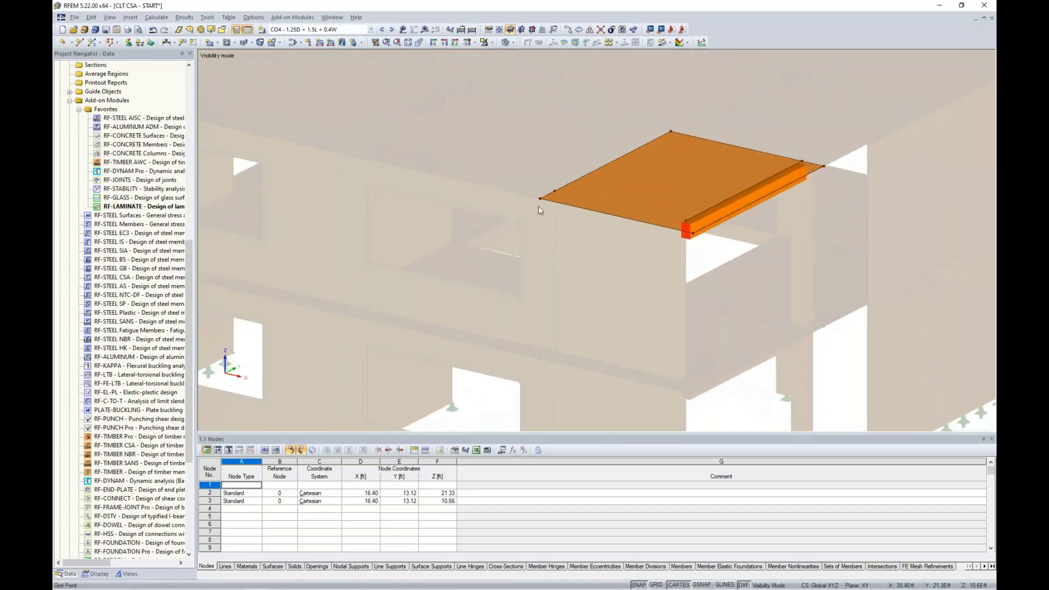
# - Start a new line release and assign it to line 31 along the corner roof edge beam
pyautogui.scroll(11, 116, 308)
pyautogui.scroll(4, 116, 308)
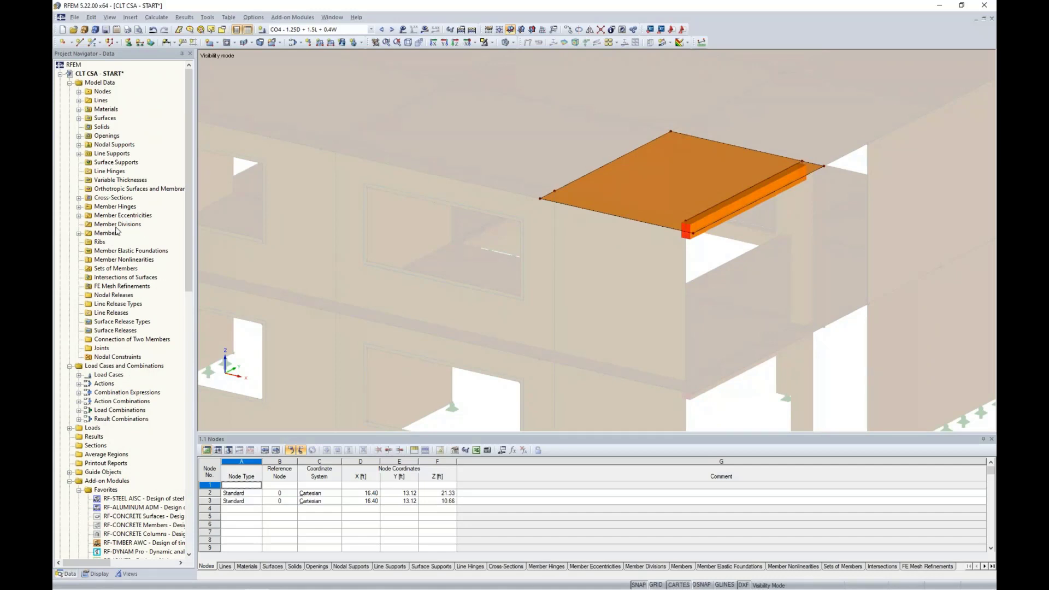
pyautogui.rightClick(109, 314)
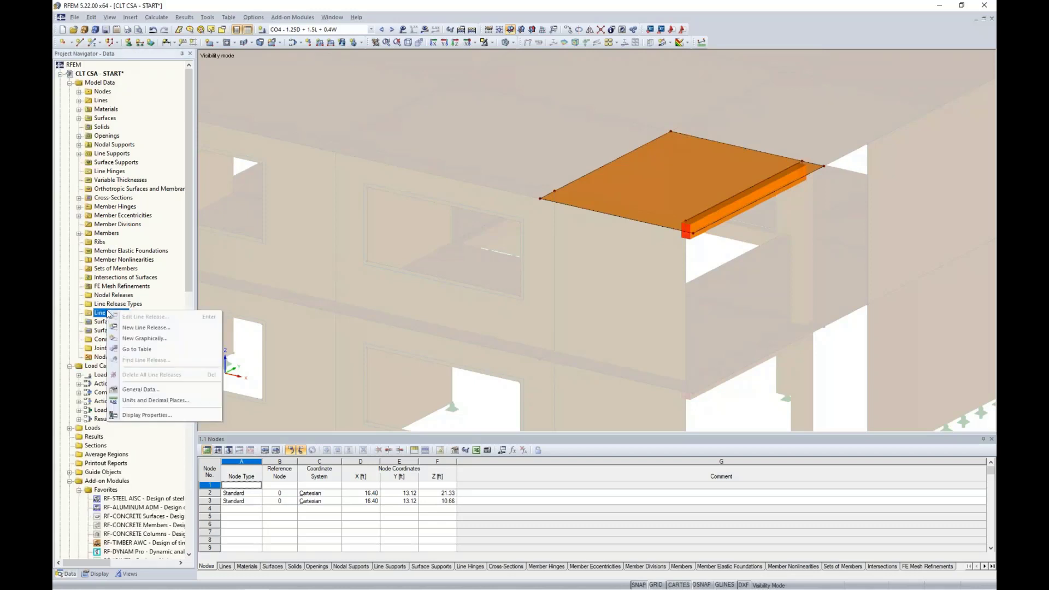
pyautogui.click(134, 330)
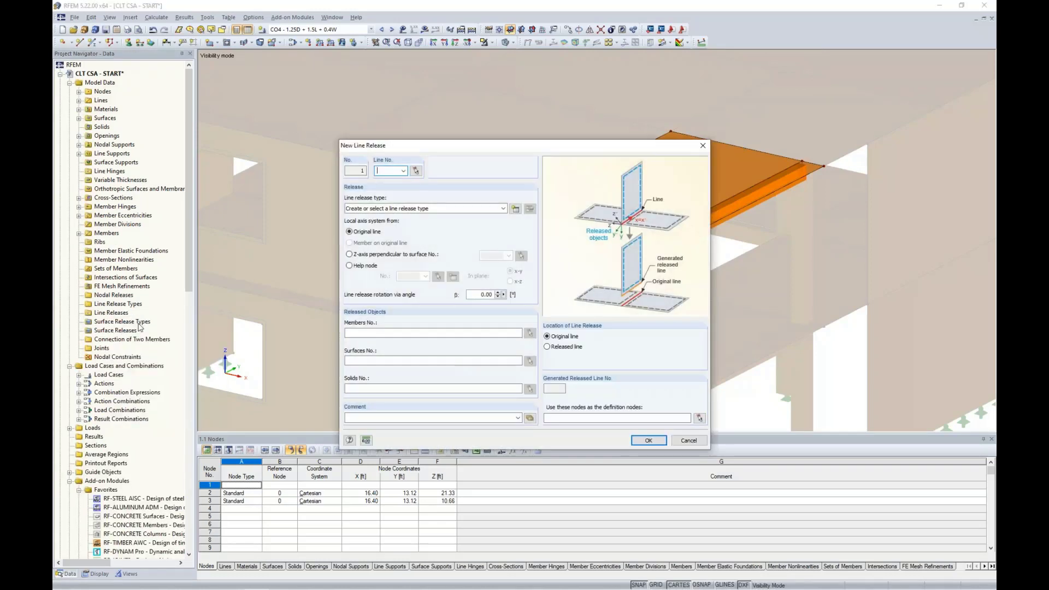
pyautogui.click(415, 171)
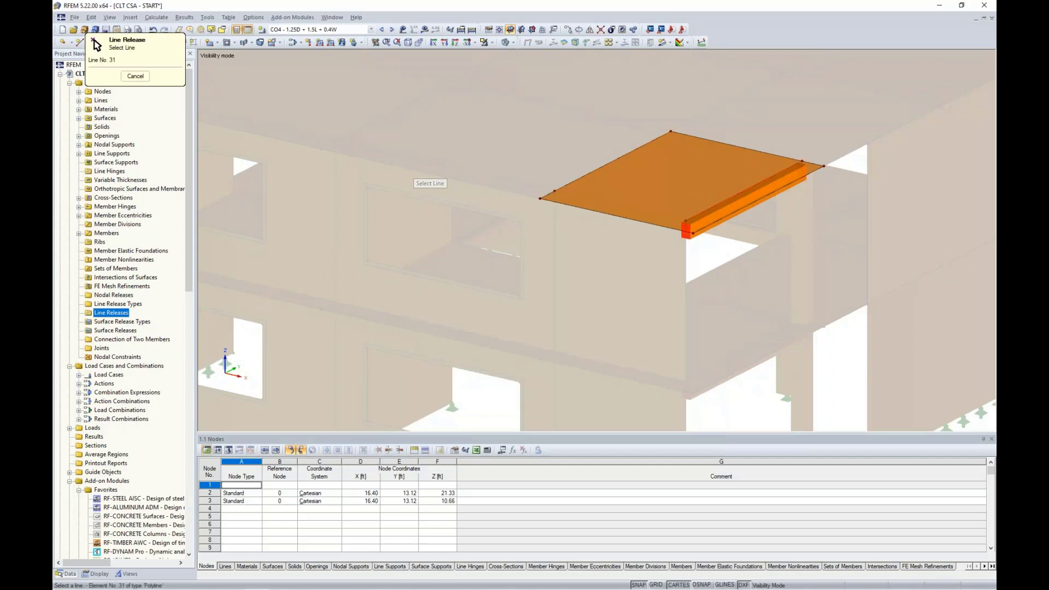
pyautogui.click(724, 201)
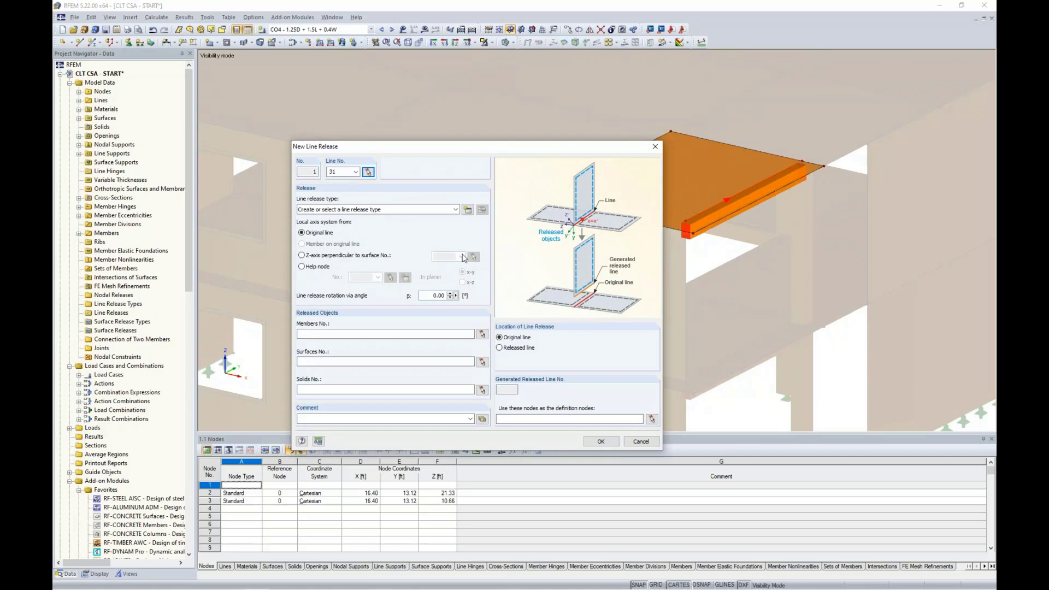
# - Define a new line release type with φx released and ux released with a spring constant of 50 kip/ft²
pyautogui.click(481, 210)
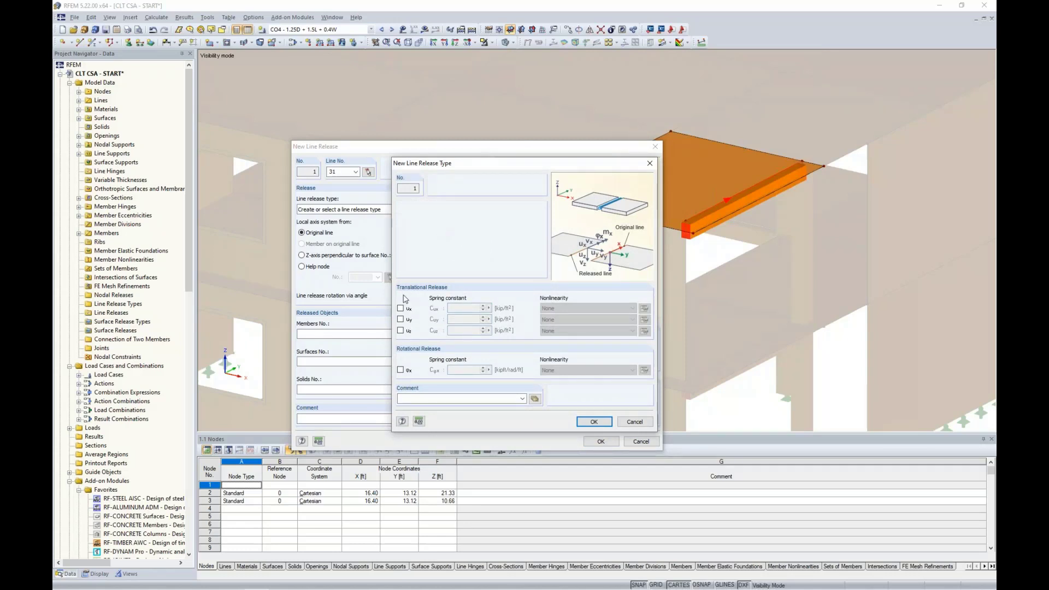
pyautogui.click(401, 371)
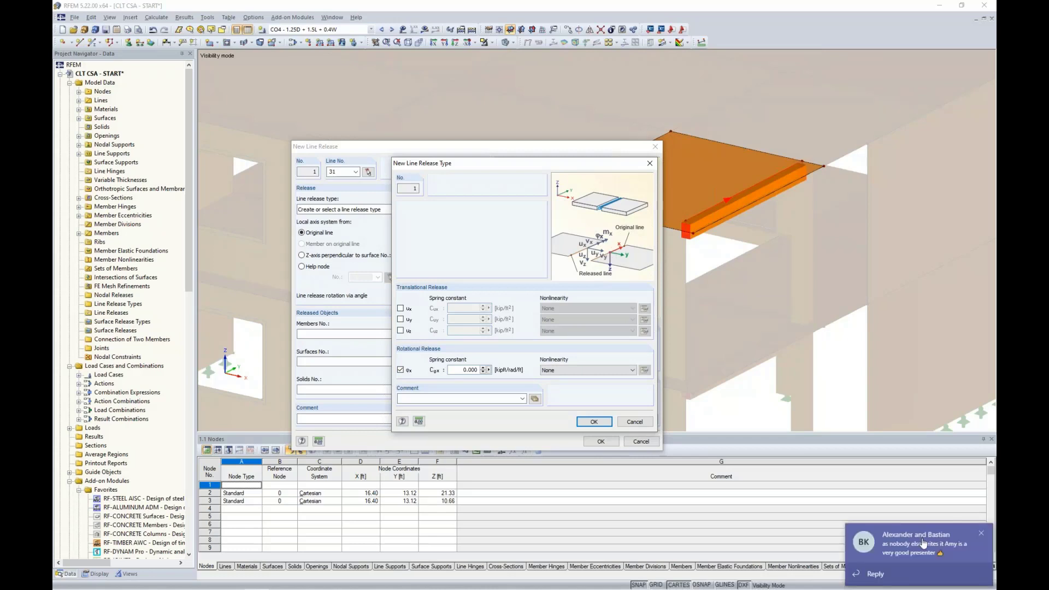
pyautogui.click(980, 533)
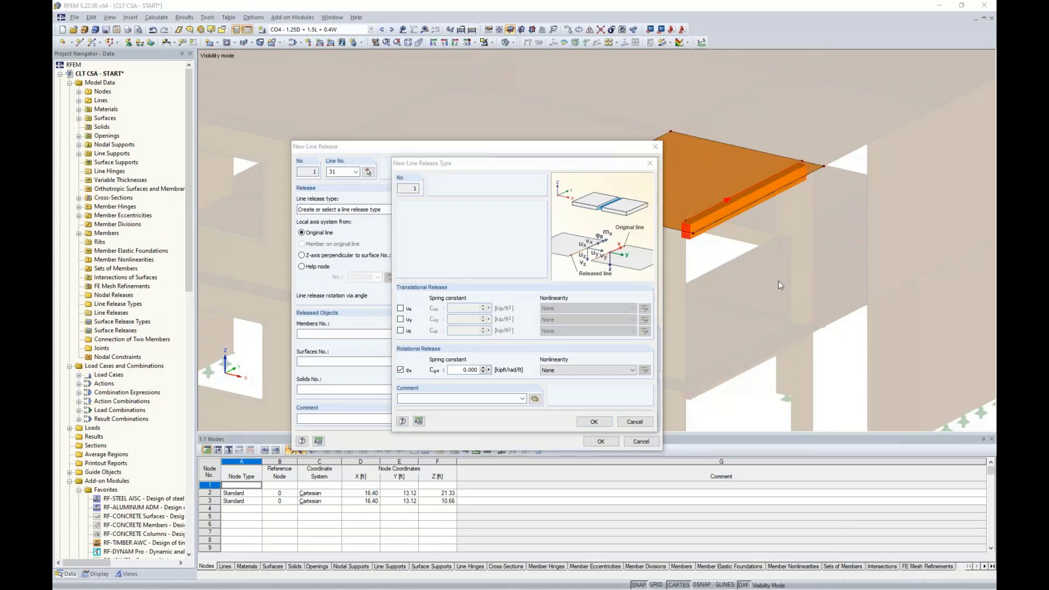
pyautogui.click(401, 310)
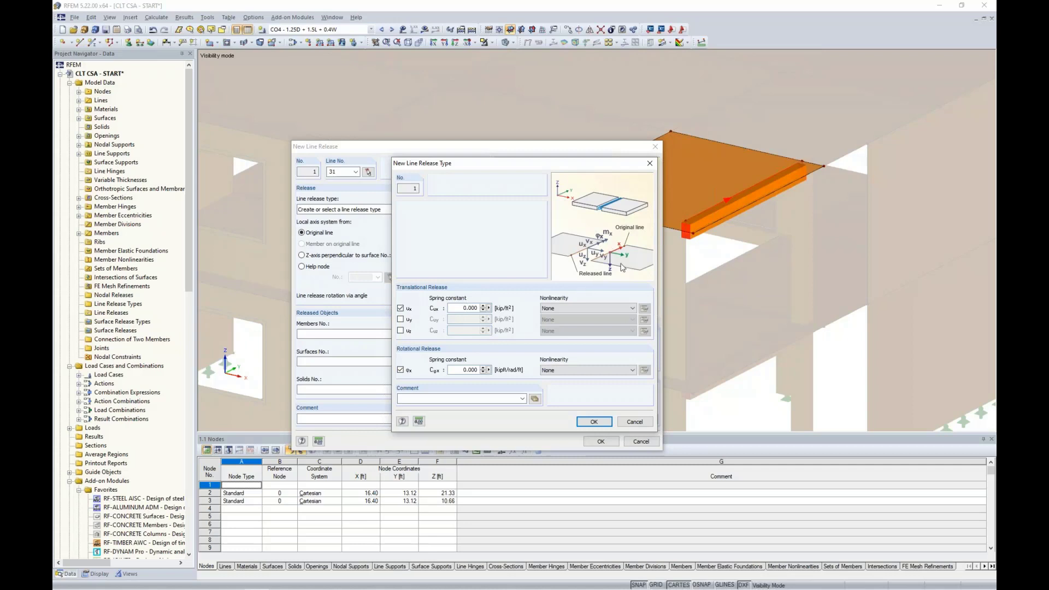
pyautogui.moveTo(456, 308); pyautogui.dragTo(503, 303)
pyautogui.write('50')
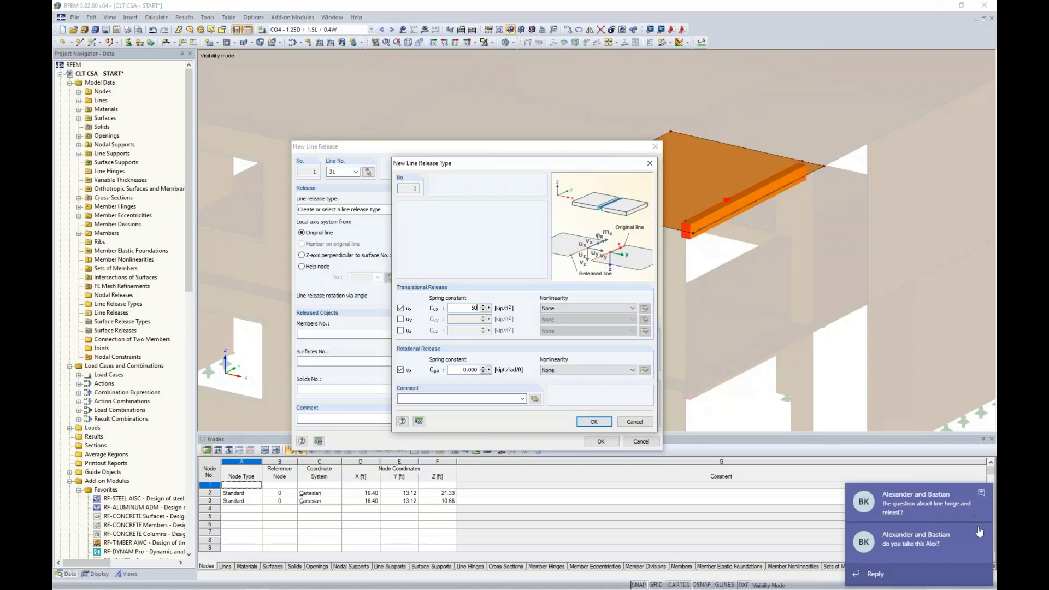
pyautogui.click(982, 494)
pyautogui.click(982, 533)
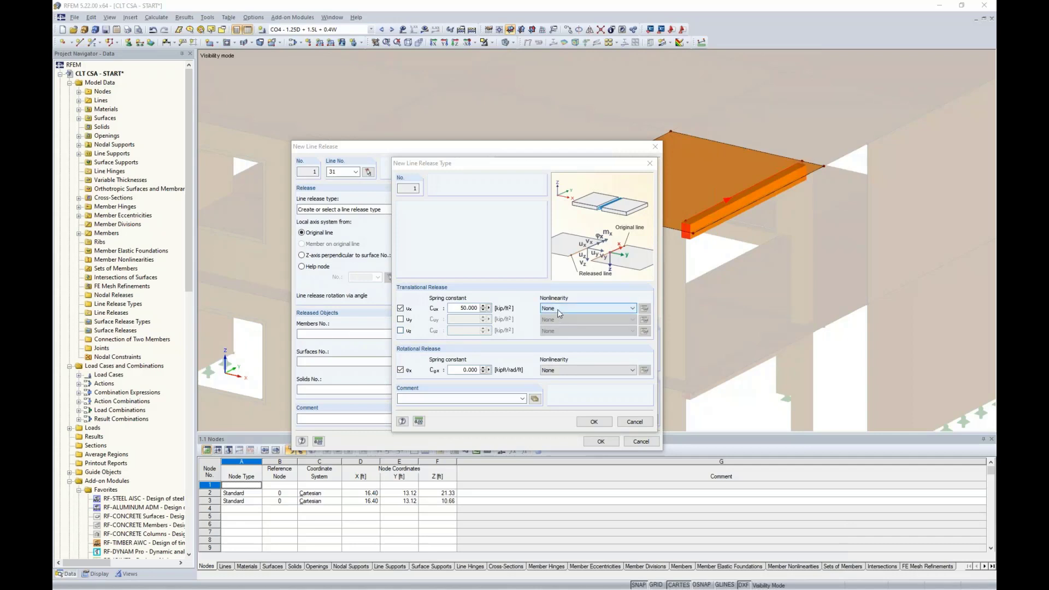
# - Try adding a uz translational release with the nonlinearity Fixed if positive vz to the release type
pyautogui.click(401, 330)
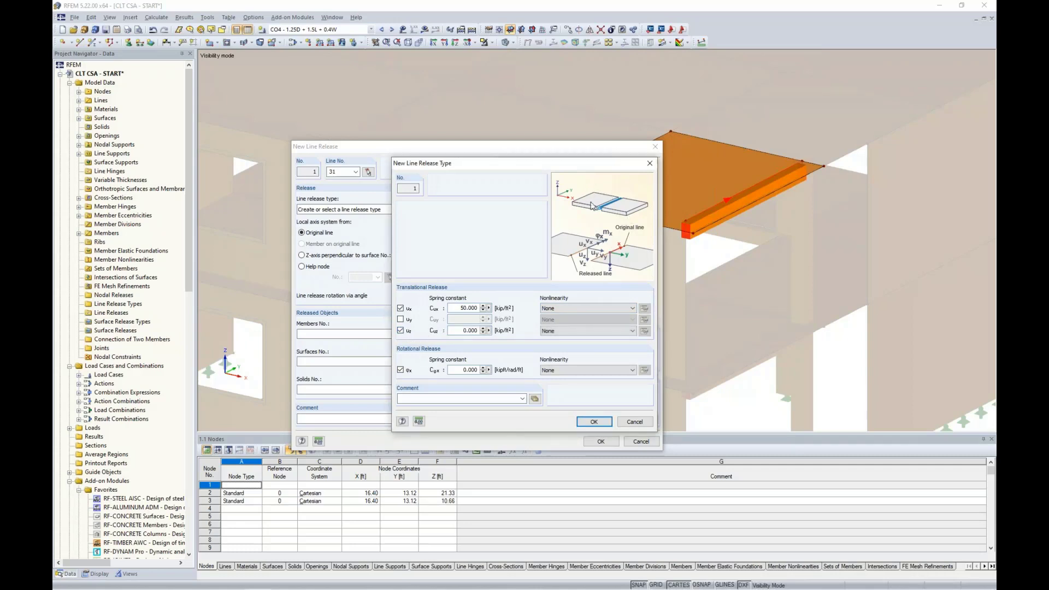
pyautogui.click(566, 330)
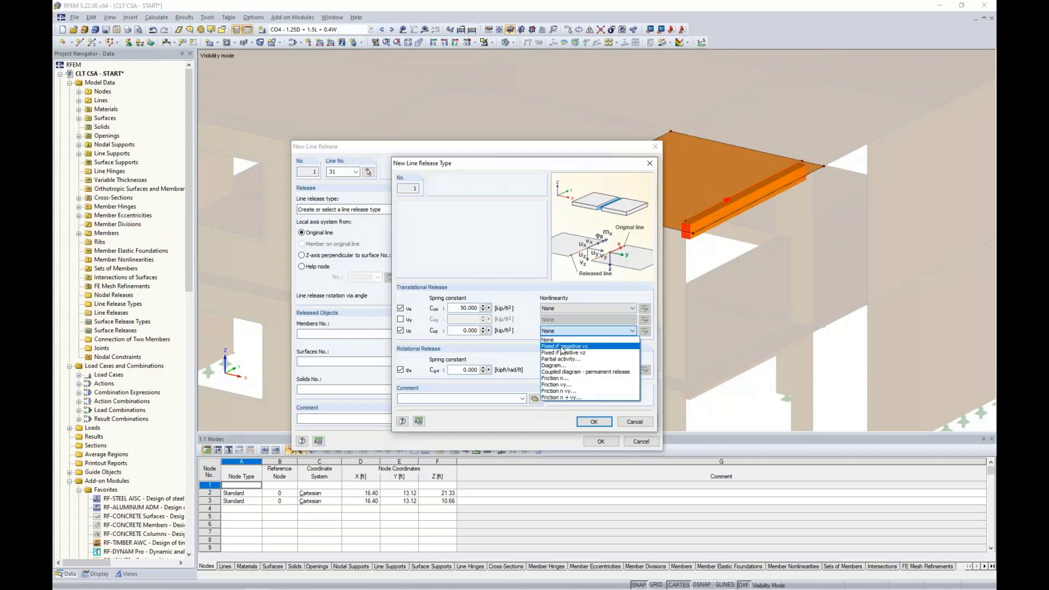
pyautogui.click(565, 353)
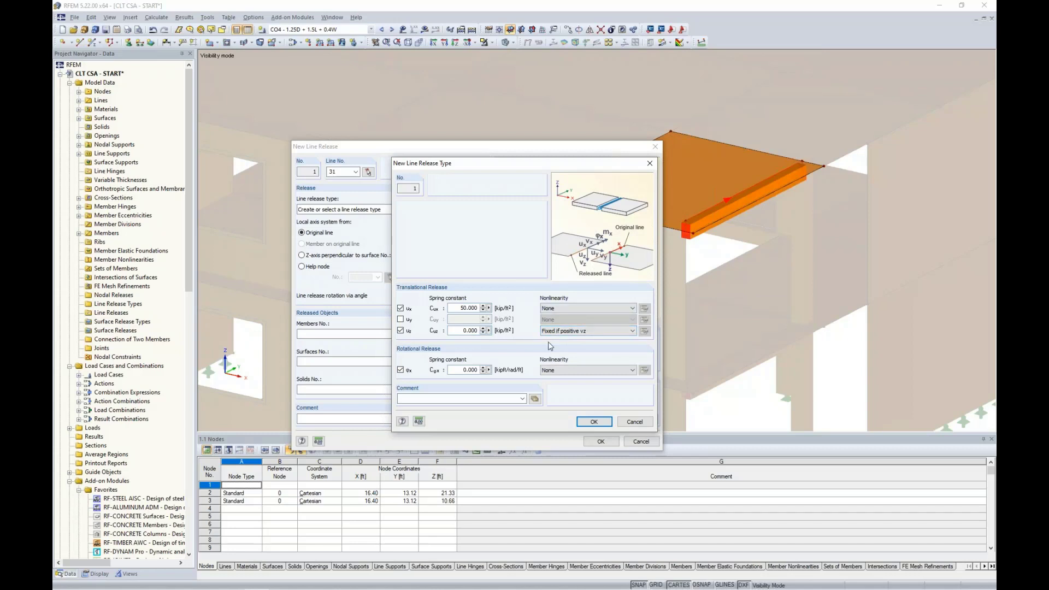
pyautogui.click(400, 330)
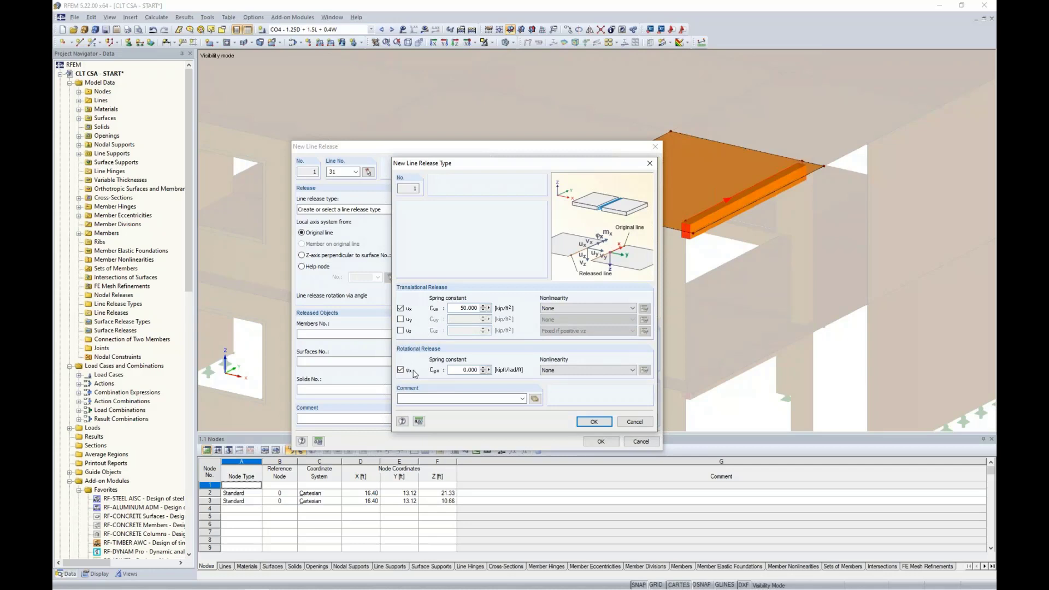
# - Accept the release type and create the line release with roof surface 63 as the released object
pyautogui.click(594, 421)
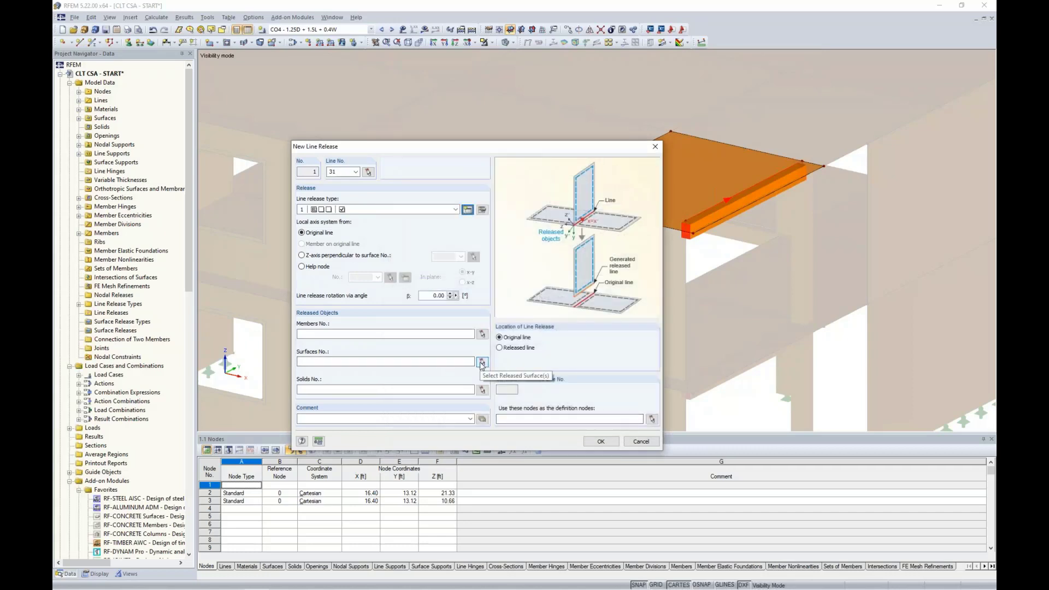
pyautogui.click(481, 362)
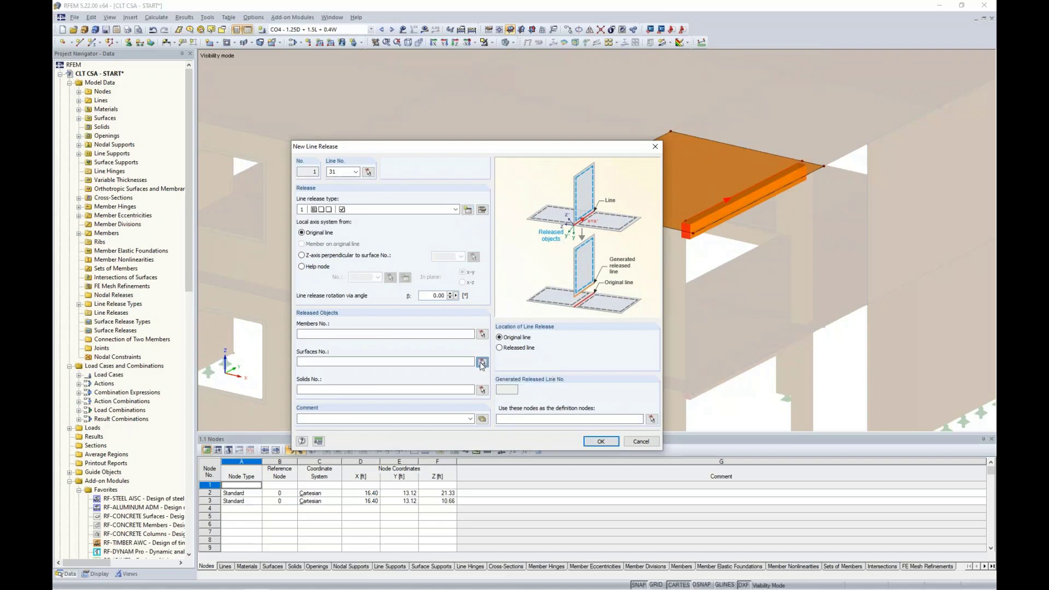
pyautogui.click(676, 193)
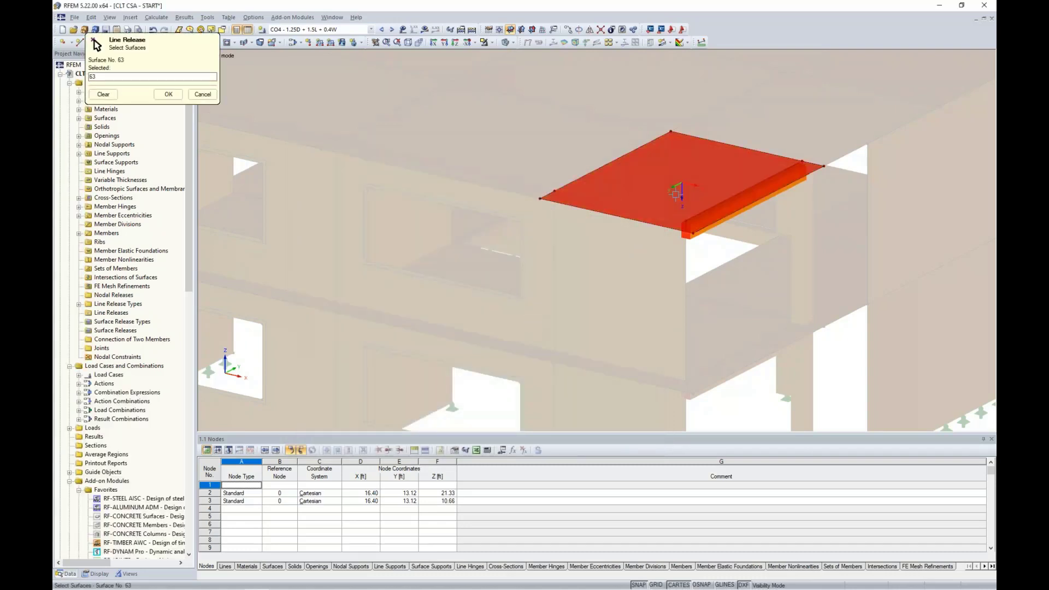
pyautogui.click(167, 95)
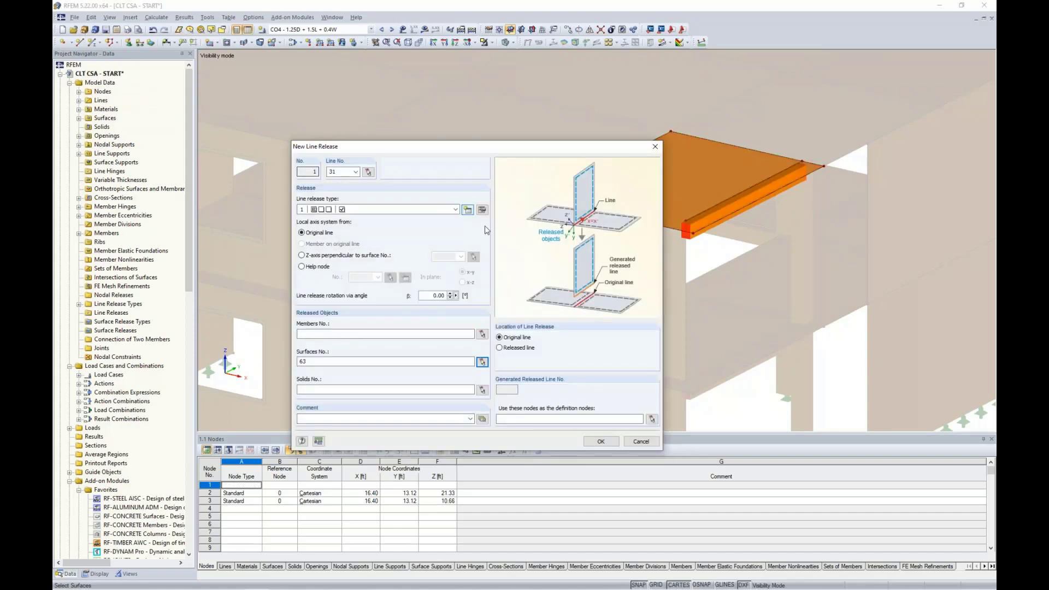
pyautogui.click(599, 442)
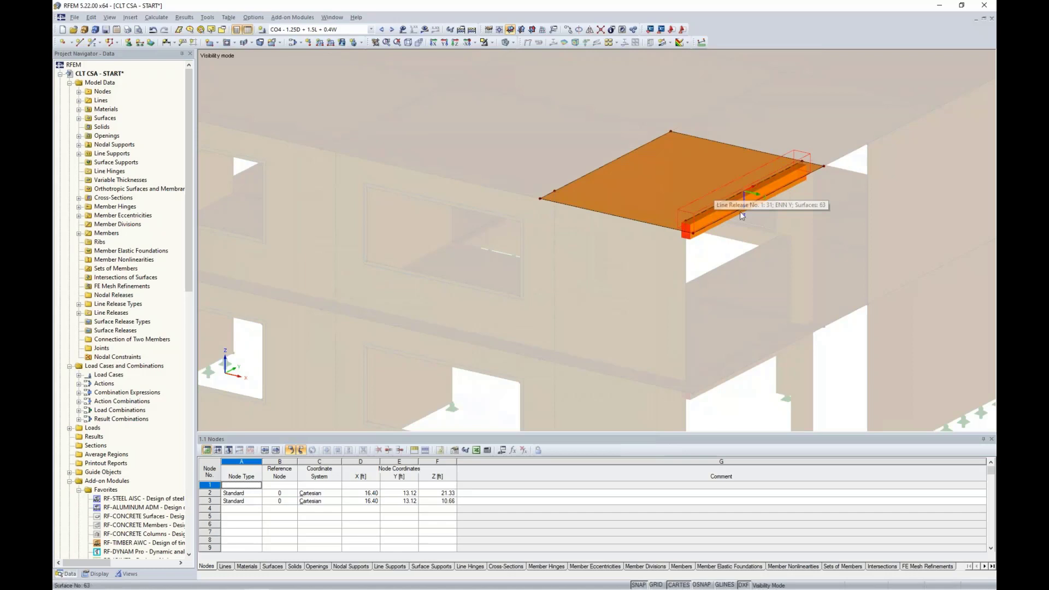
# - Exit visibility mode to show the complete building model again
pyautogui.keyDown('ctrl'); pyautogui.moveTo(799, 258); pyautogui.dragTo(572, 270, button='middle'); pyautogui.keyUp('ctrl')
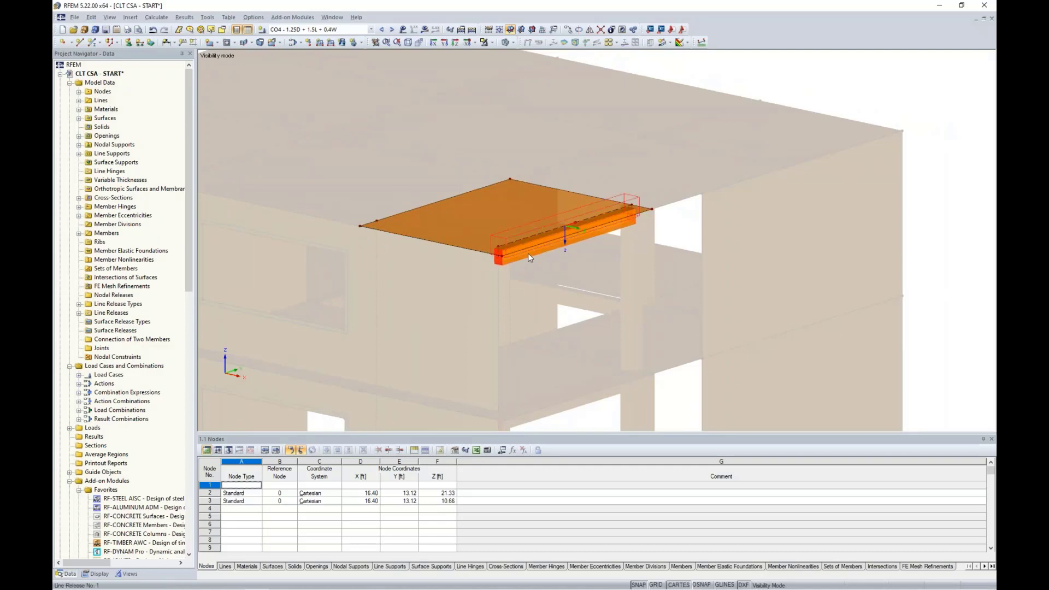
pyautogui.click(490, 42)
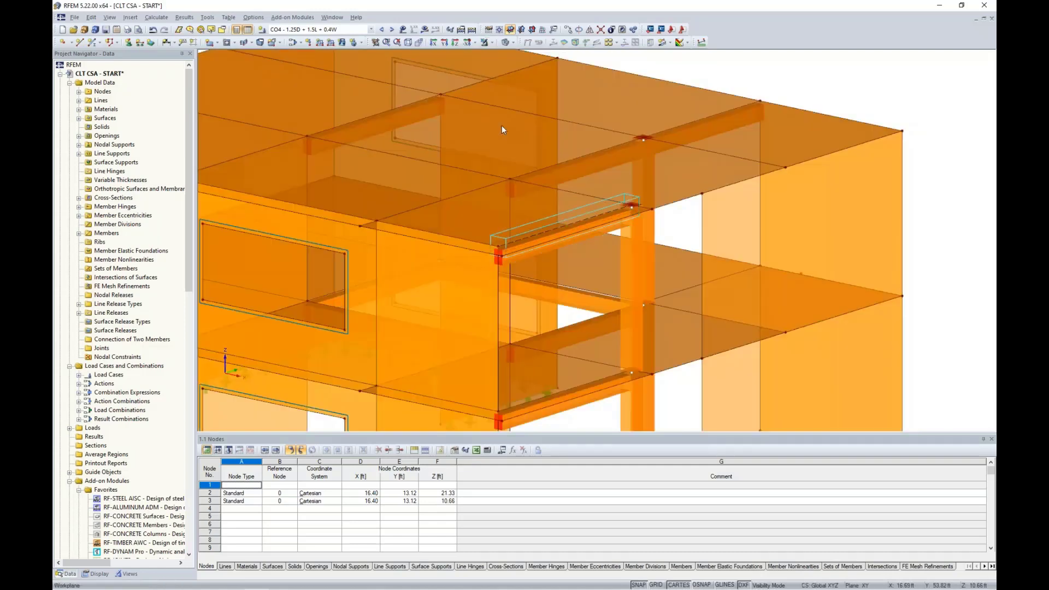
pyautogui.click(501, 126)
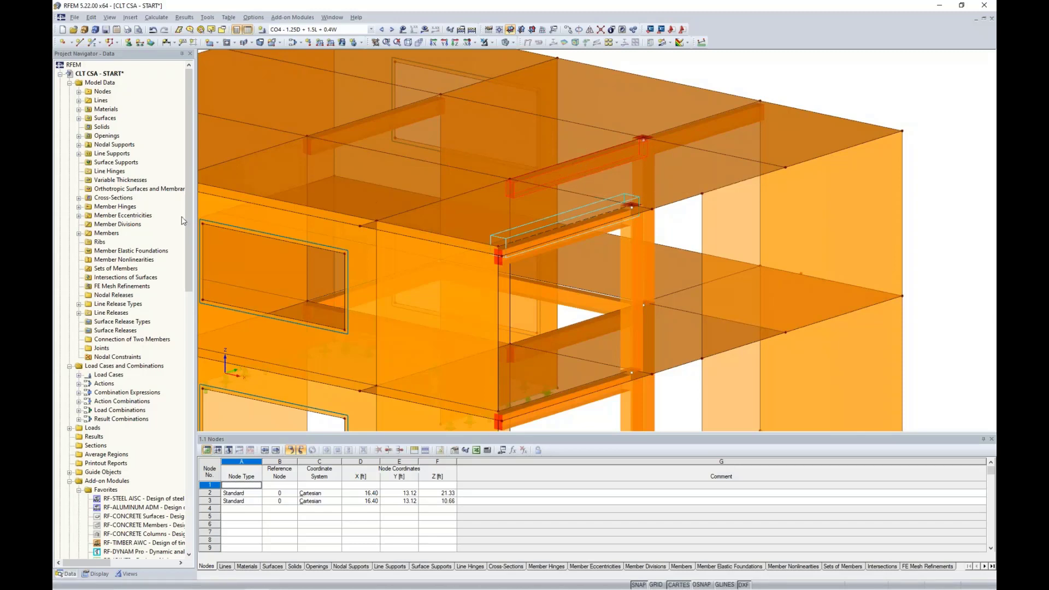
# - Create a second line release of type 1 on roof beam line 20, with surfaces 59 and 62 as the released objects
pyautogui.click(118, 314)
pyautogui.rightClick(118, 316)
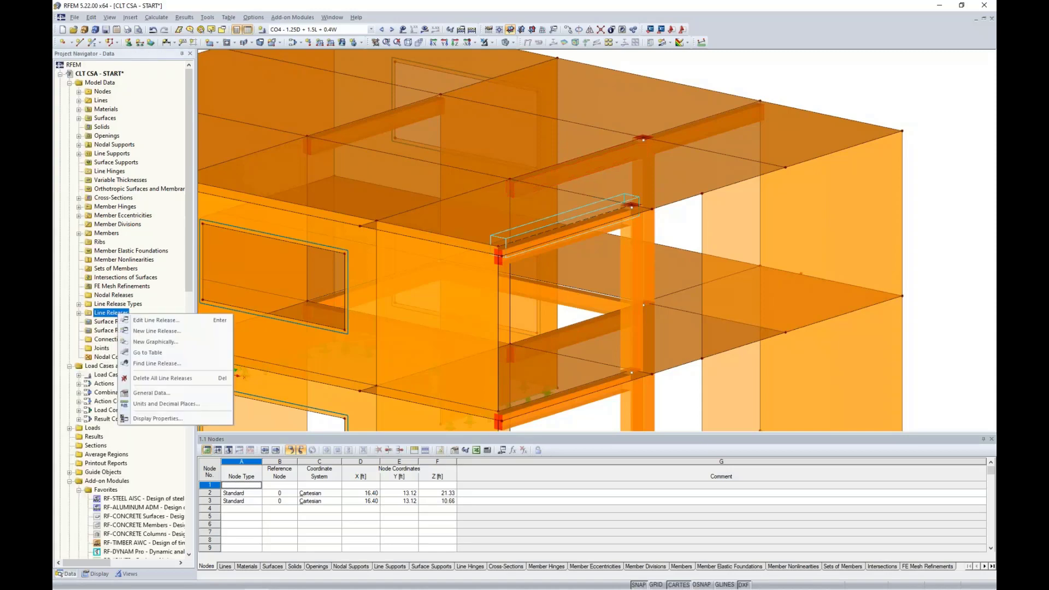
pyautogui.click(156, 332)
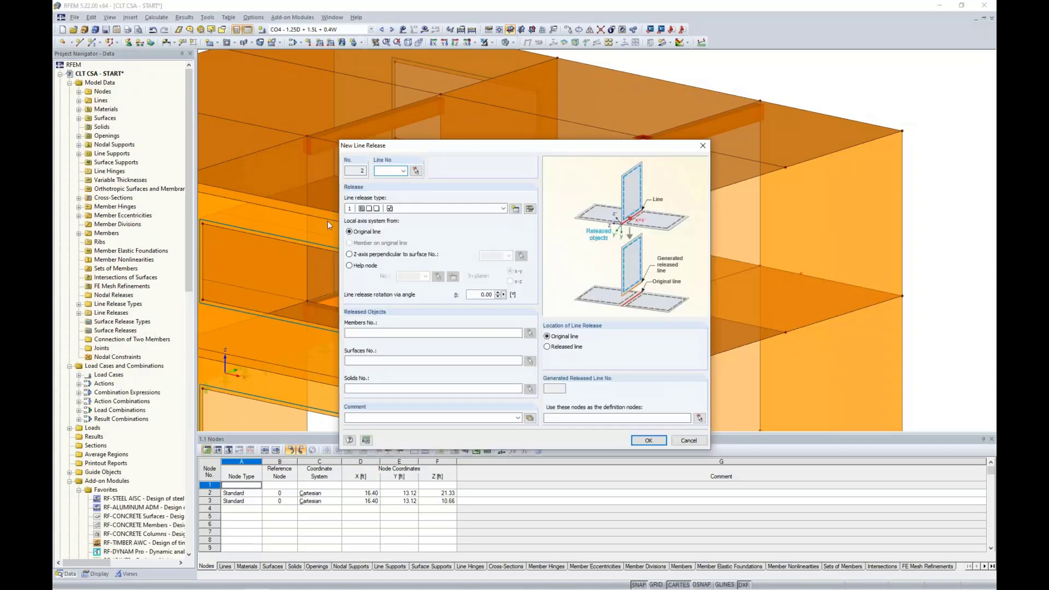
pyautogui.click(416, 170)
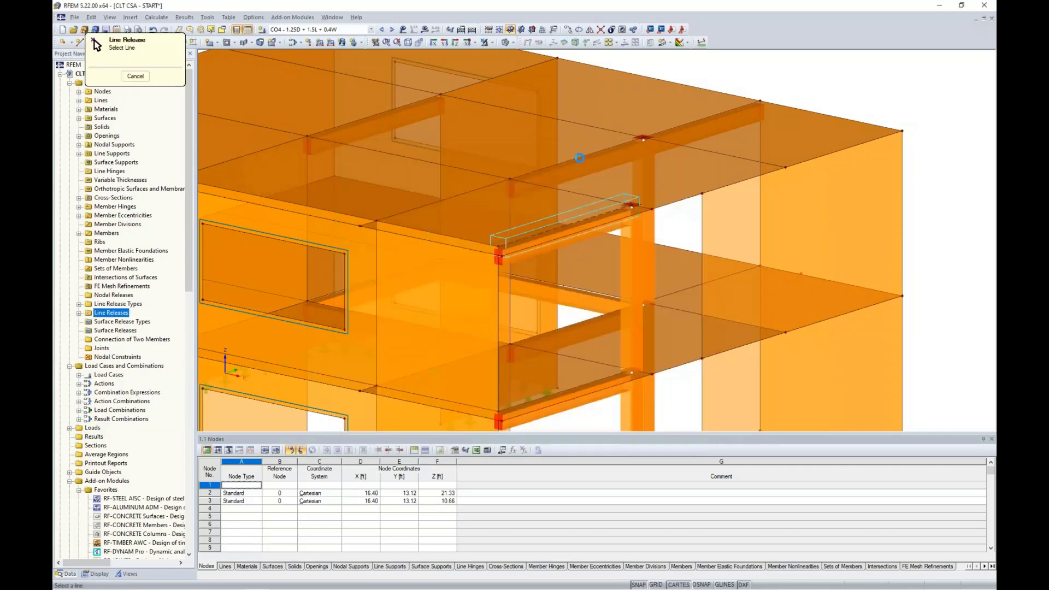
pyautogui.click(562, 227)
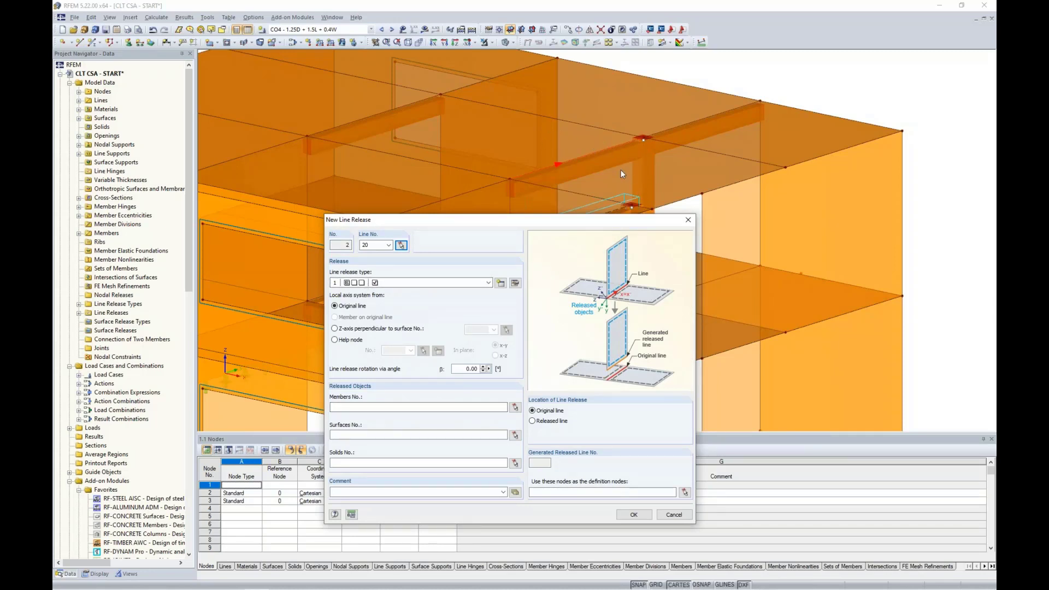
pyautogui.click(515, 435)
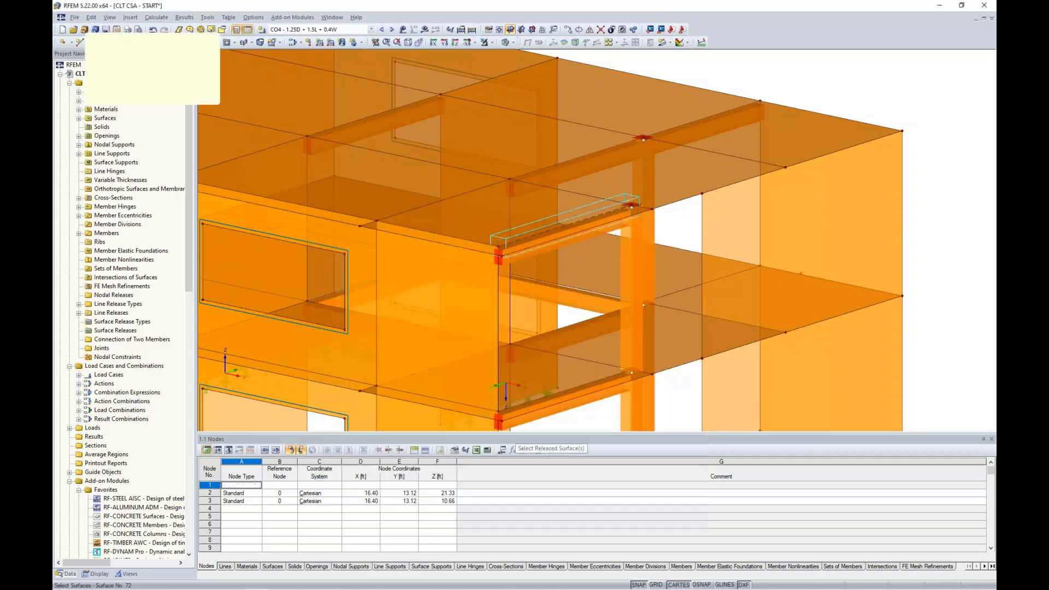
pyautogui.click(627, 196)
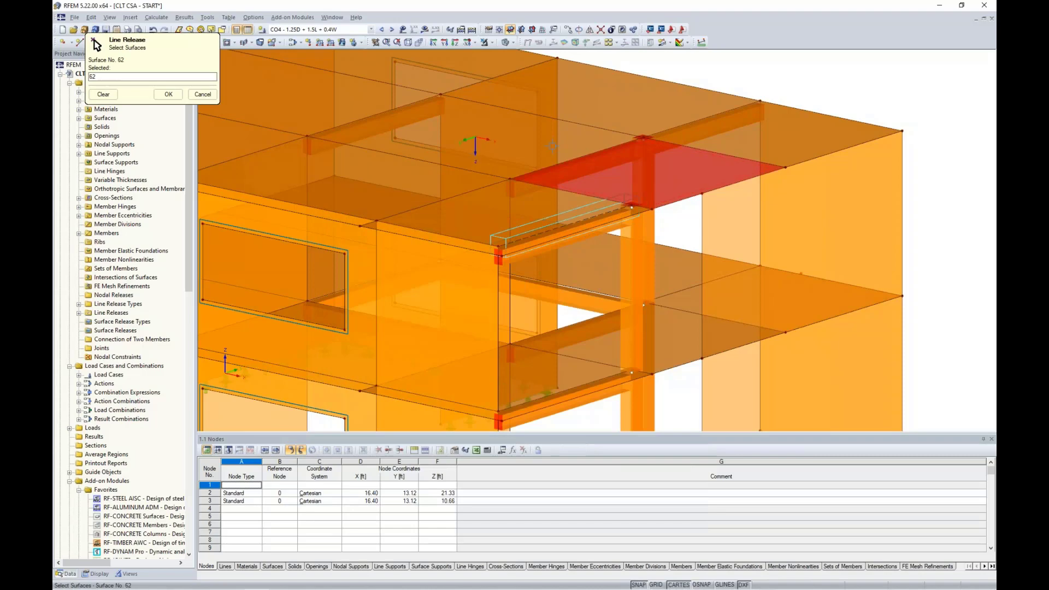
pyautogui.click(362, 122)
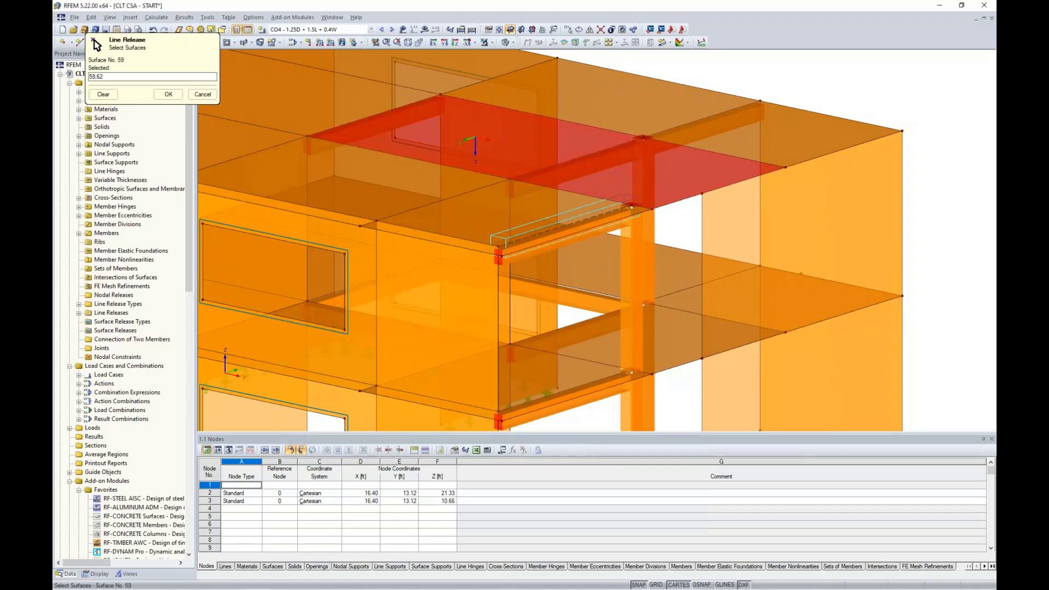
pyautogui.click(168, 94)
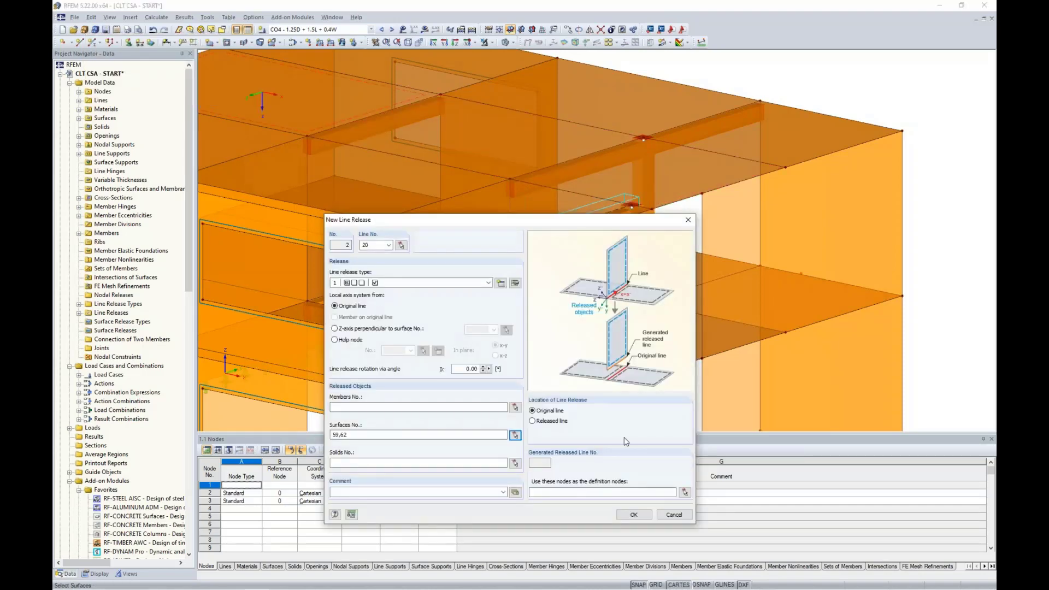
pyautogui.click(634, 514)
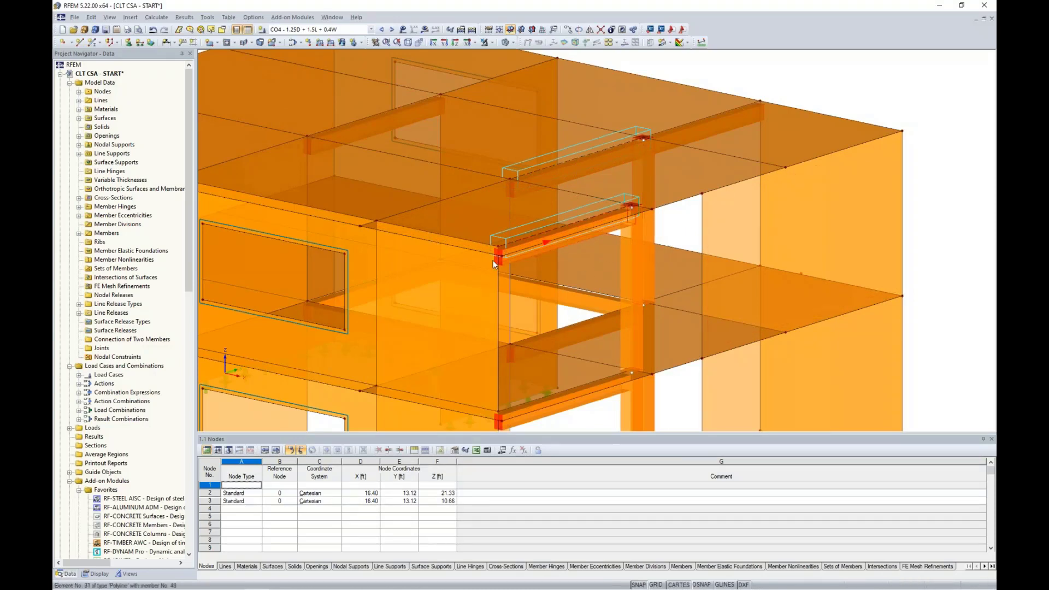
# - Bring the whole building into view from the window side and list the commands for inserting new objects
pyautogui.scroll(-3, 495, 263)
pyautogui.keyDown('ctrl'); pyautogui.moveTo(460, 290); pyautogui.dragTo(576, 299, button='middle'); pyautogui.keyUp('ctrl')
pyautogui.scroll(1, 576, 298)
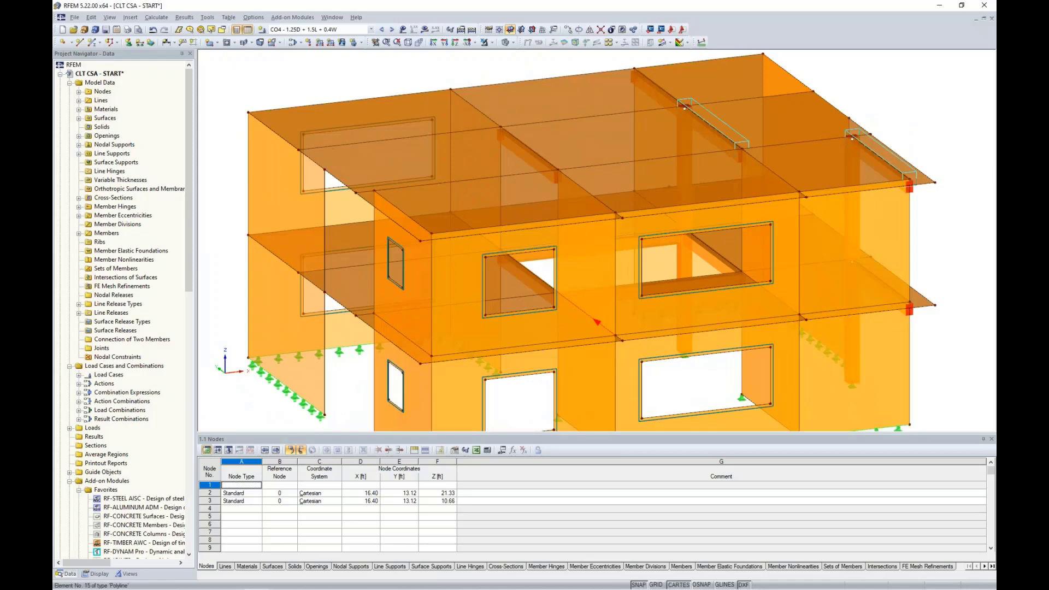
pyautogui.keyDown('ctrl'); pyautogui.moveTo(444, 294); pyautogui.dragTo(463, 289, button='middle'); pyautogui.keyUp('ctrl')
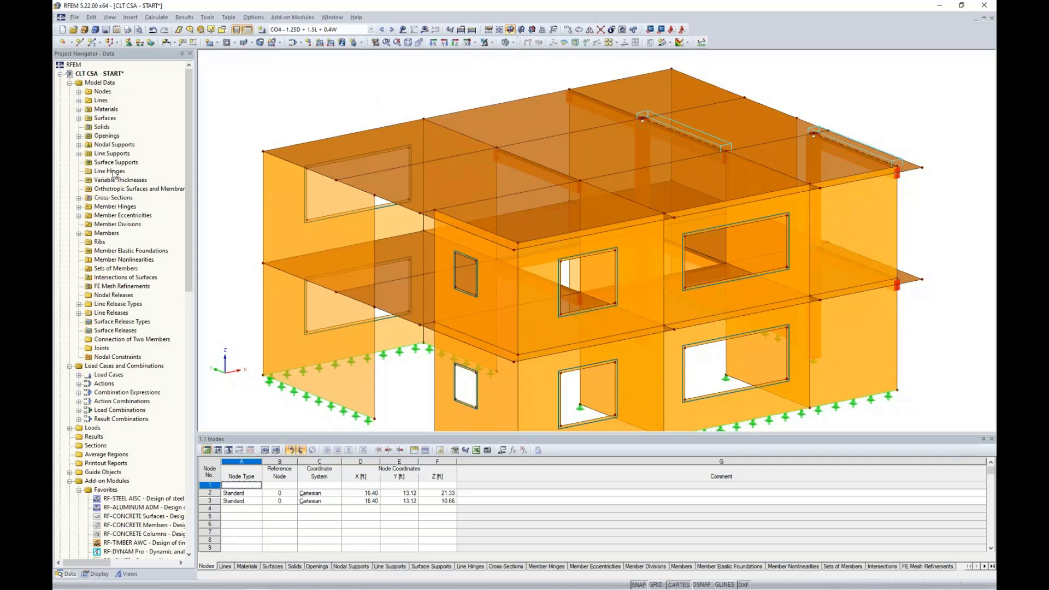
pyautogui.click(131, 18)
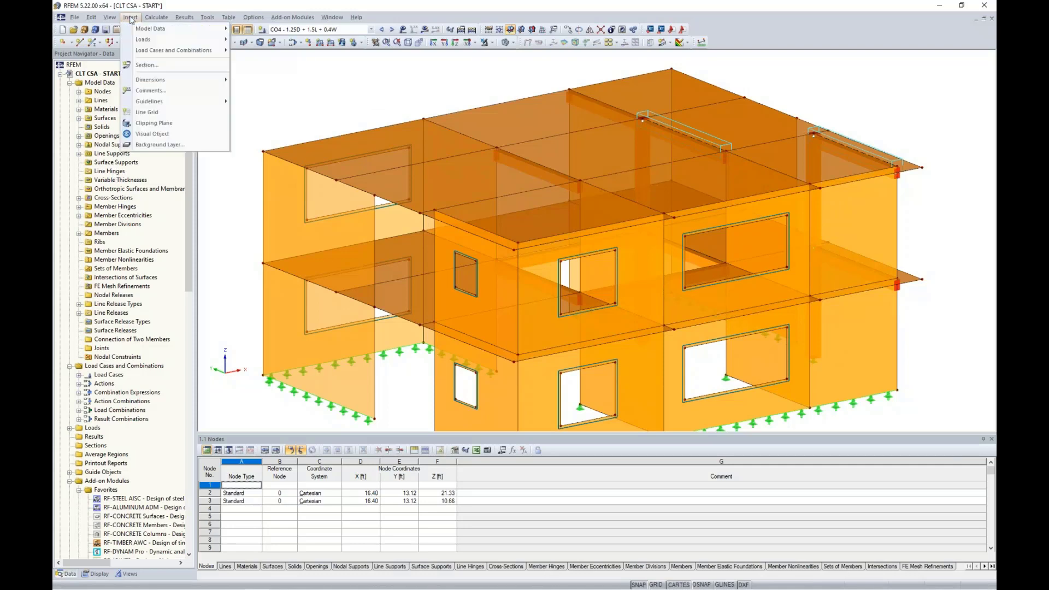
# - Start graphical line hinge assignment and create a hinge with a ux translational spring constant of 50 kip/ft² and the φx rotational release
pyautogui.moveTo(132, 29)
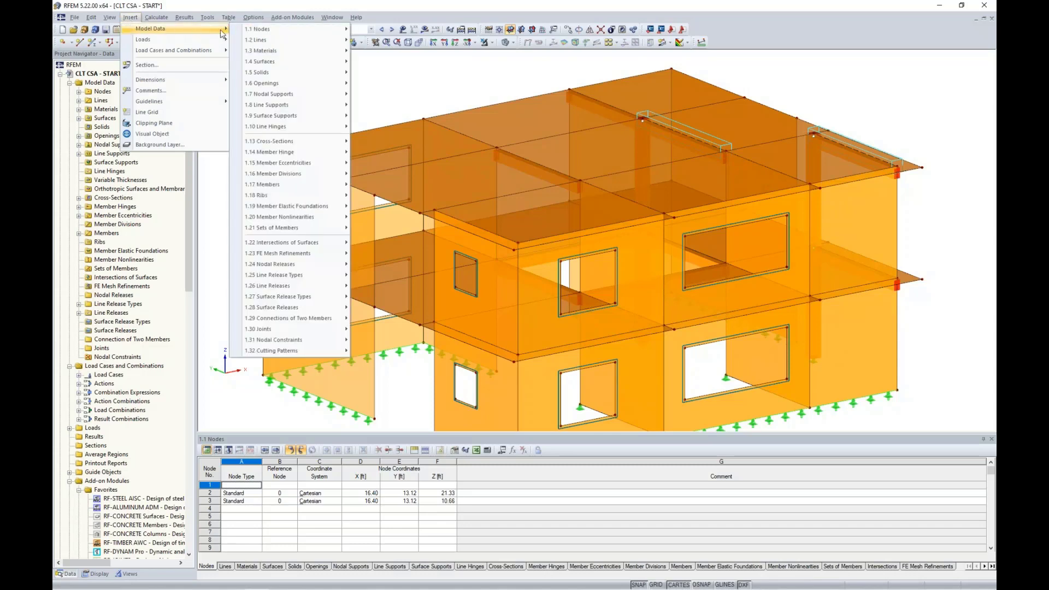
pyautogui.moveTo(315, 131)
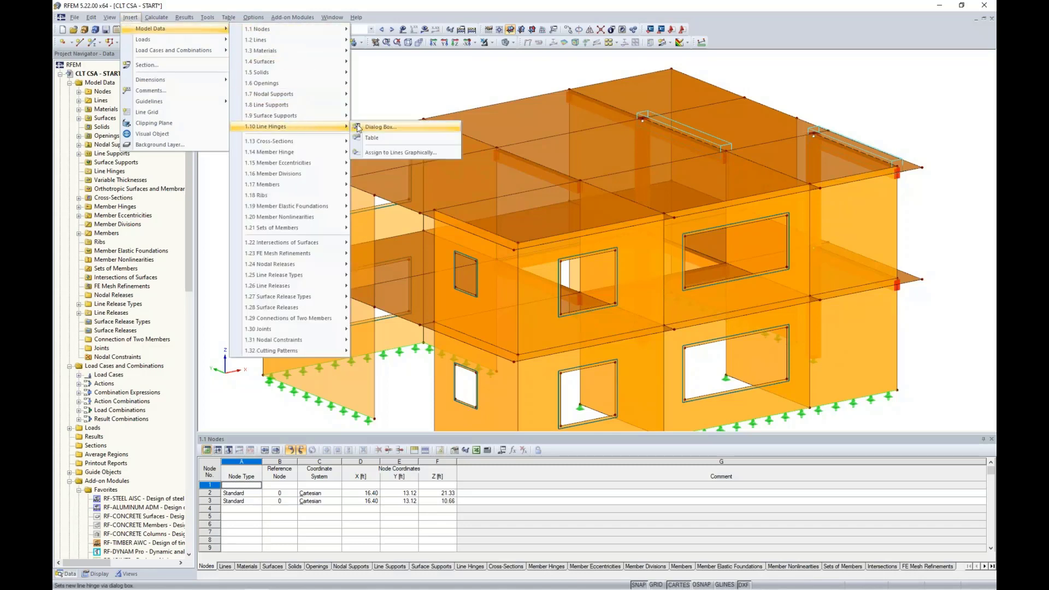
pyautogui.click(383, 154)
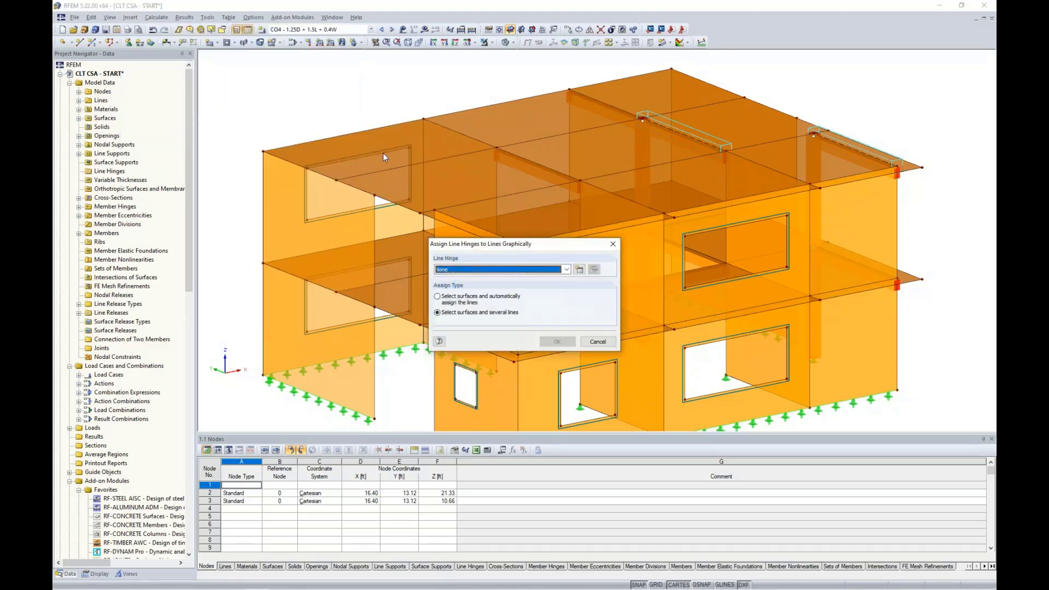
pyautogui.click(580, 270)
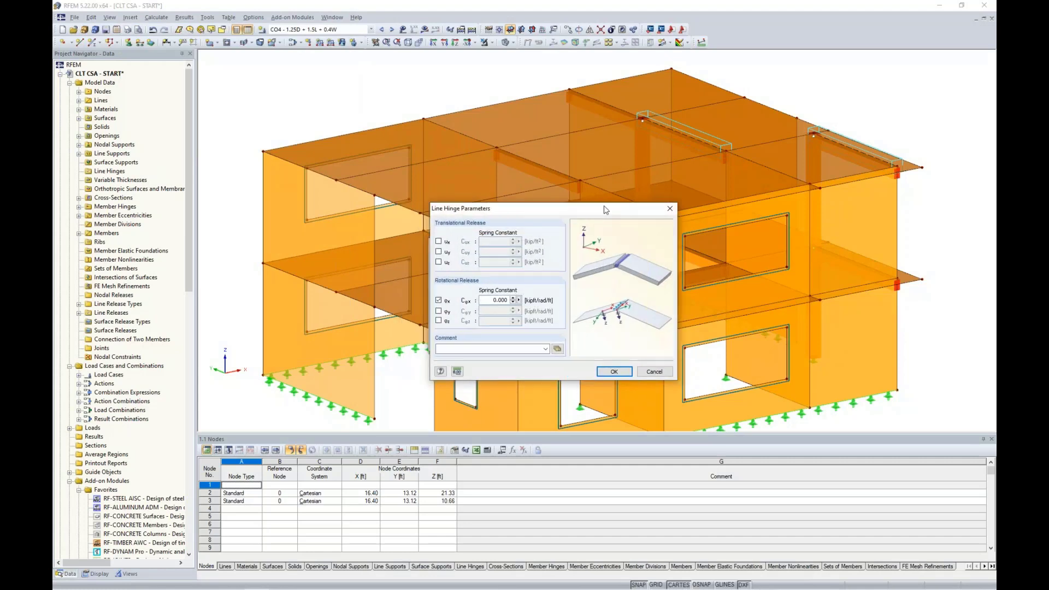
pyautogui.moveTo(605, 210); pyautogui.dragTo(635, 166)
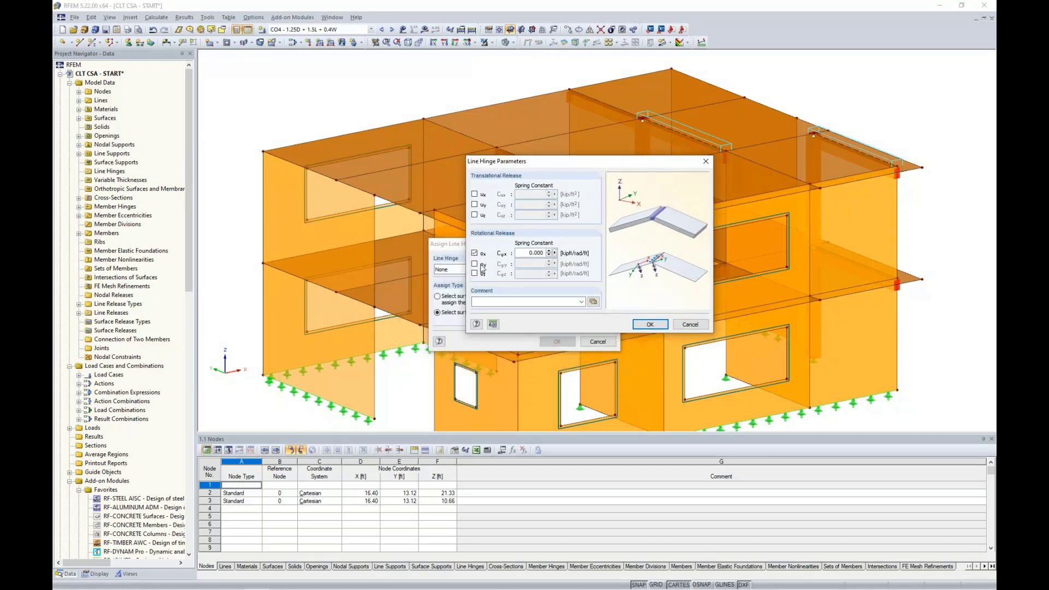
pyautogui.click(474, 193)
pyautogui.doubleClick(522, 195)
pyautogui.write('50')
pyautogui.click(648, 324)
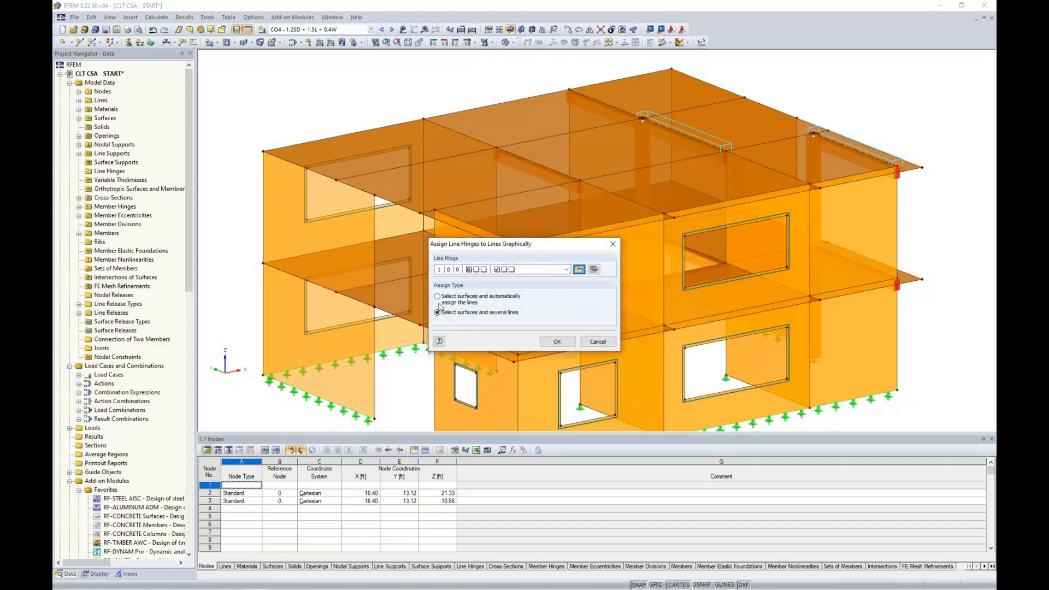
# - Assign the new line hinge to the roof surfaces with automatic line assignment
pyautogui.click(438, 297)
pyautogui.click(557, 341)
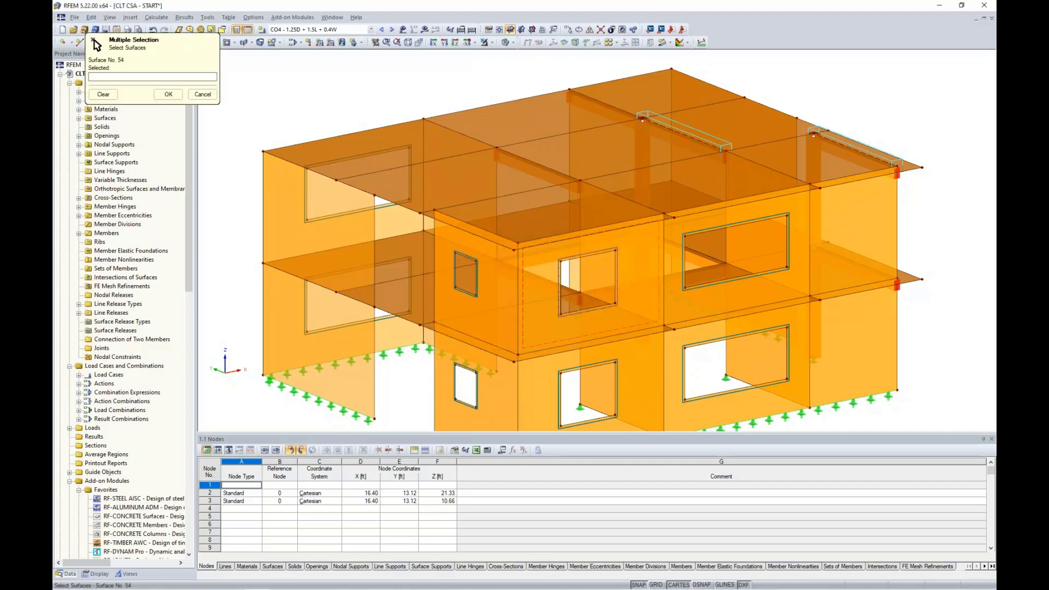
pyautogui.keyDown('ctrl'); pyautogui.moveTo(471, 299); pyautogui.dragTo(666, 236, button='middle'); pyautogui.keyUp('ctrl')
pyautogui.moveTo(346, 125); pyautogui.dragTo(839, 171)
pyautogui.keyDown('ctrl'); pyautogui.moveTo(872, 211); pyautogui.dragTo(682, 268, button='middle'); pyautogui.keyUp('ctrl')
pyautogui.click(169, 94)
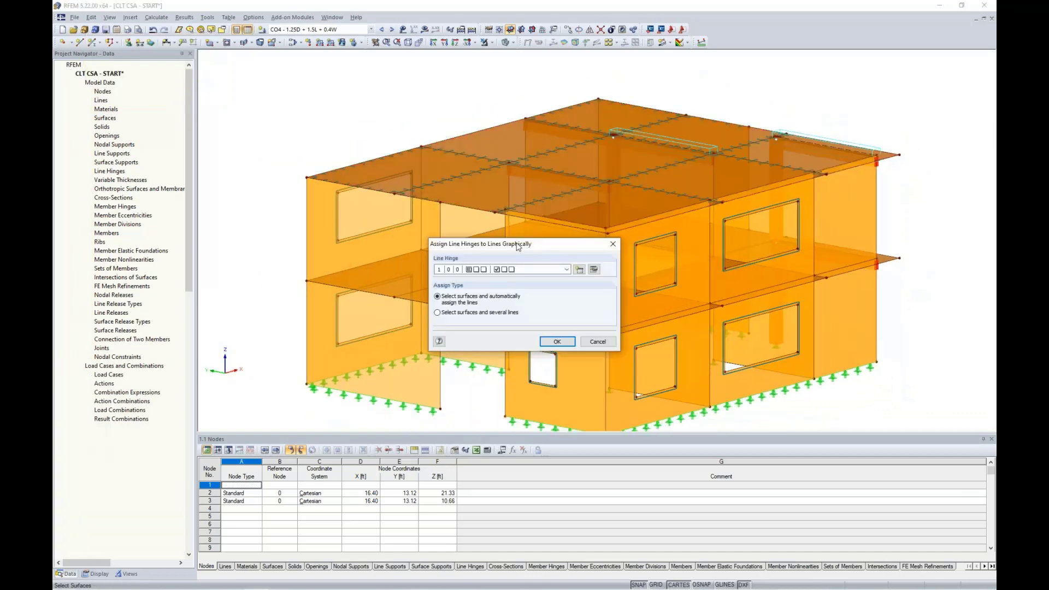
pyautogui.click(557, 341)
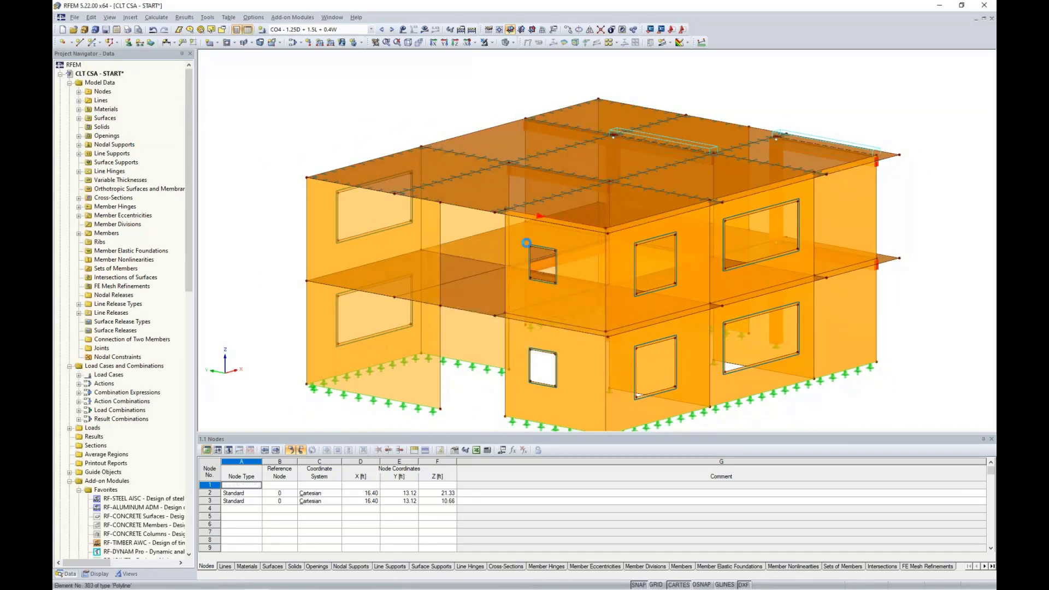
# - Examine the assigned roof line hinges and which adjoining roof and wall surfaces they connect
pyautogui.keyDown('ctrl'); pyautogui.moveTo(539, 210); pyautogui.dragTo(532, 235, button='middle'); pyautogui.keyUp('ctrl')
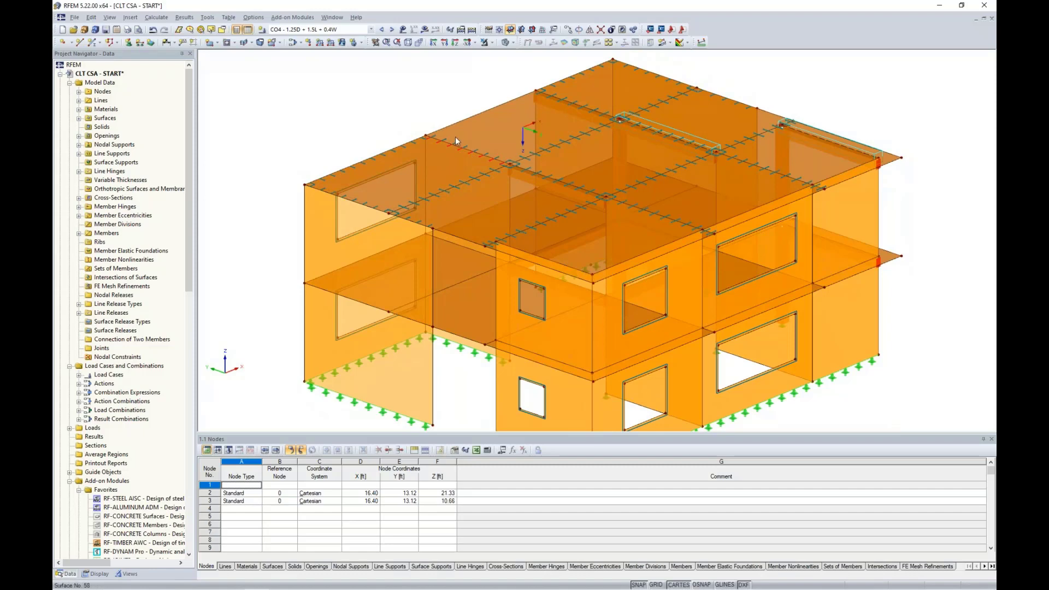
pyautogui.scroll(2, 369, 154)
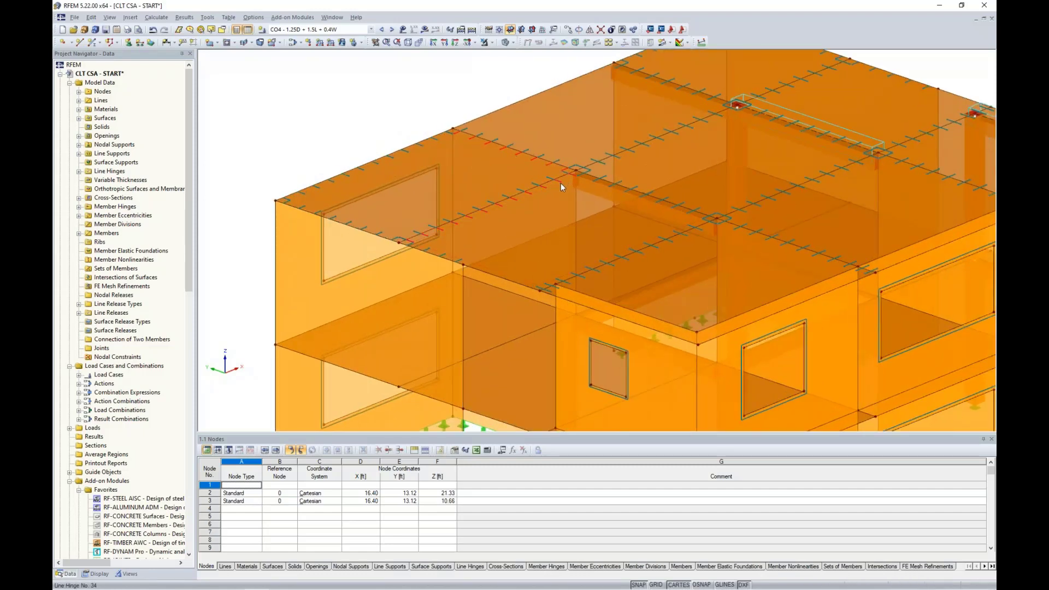
pyautogui.moveTo(728, 233); pyautogui.dragTo(669, 211, button='middle')
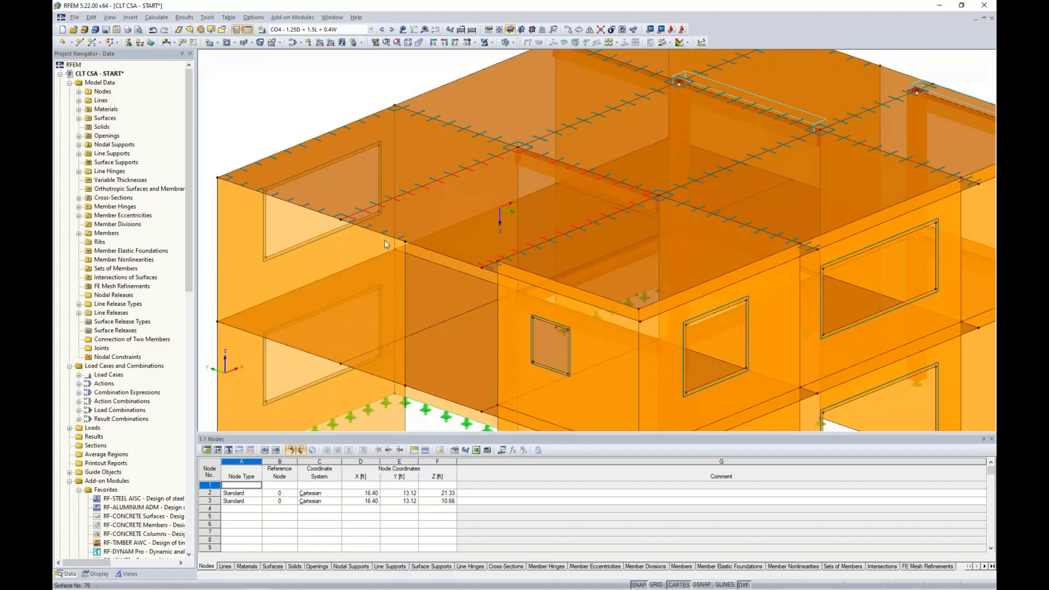
pyautogui.click(308, 108)
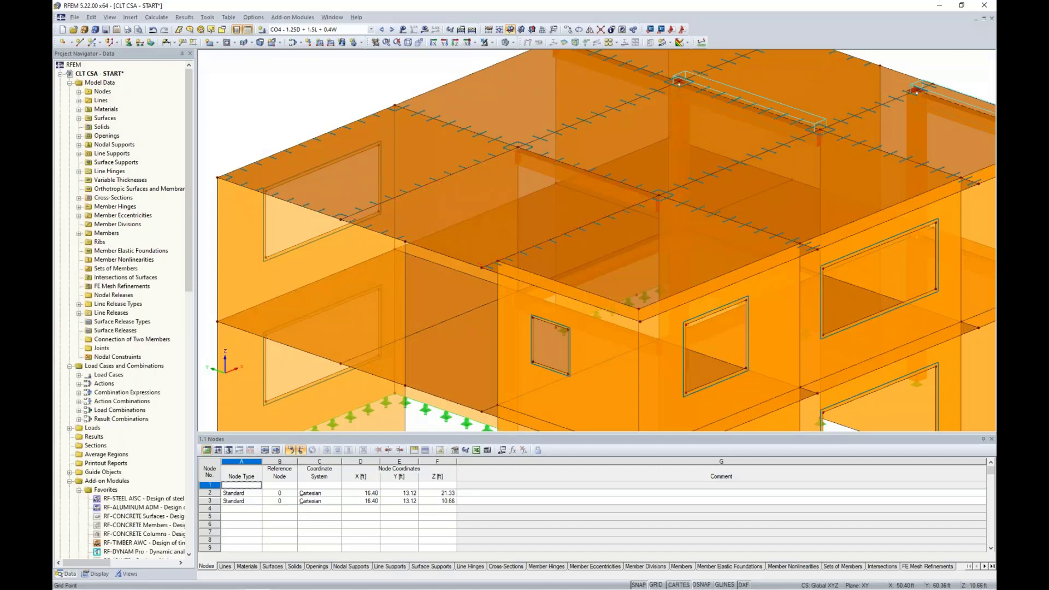
pyautogui.click(368, 163)
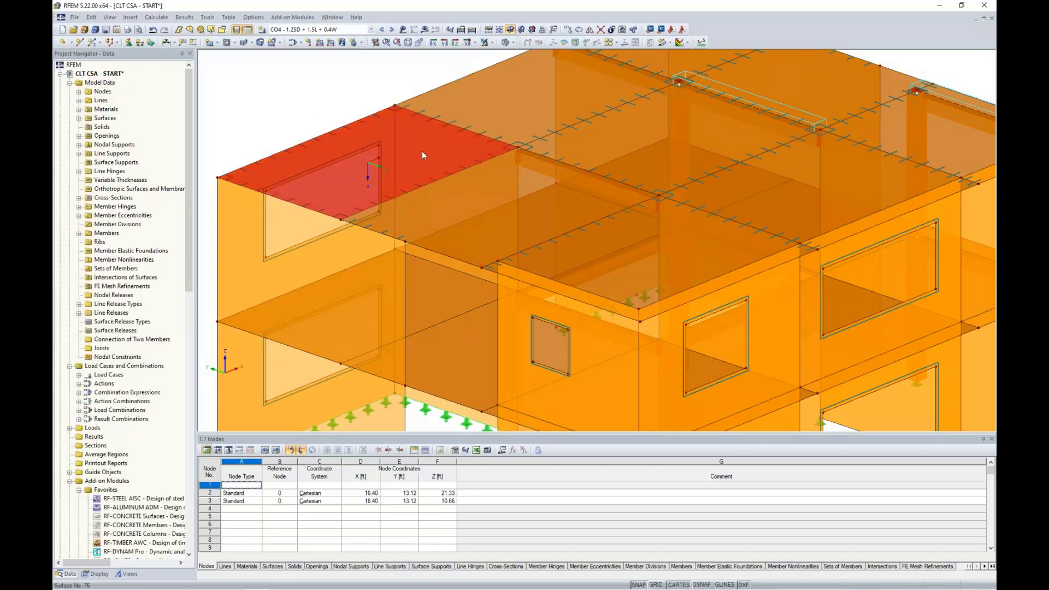
pyautogui.click(467, 192)
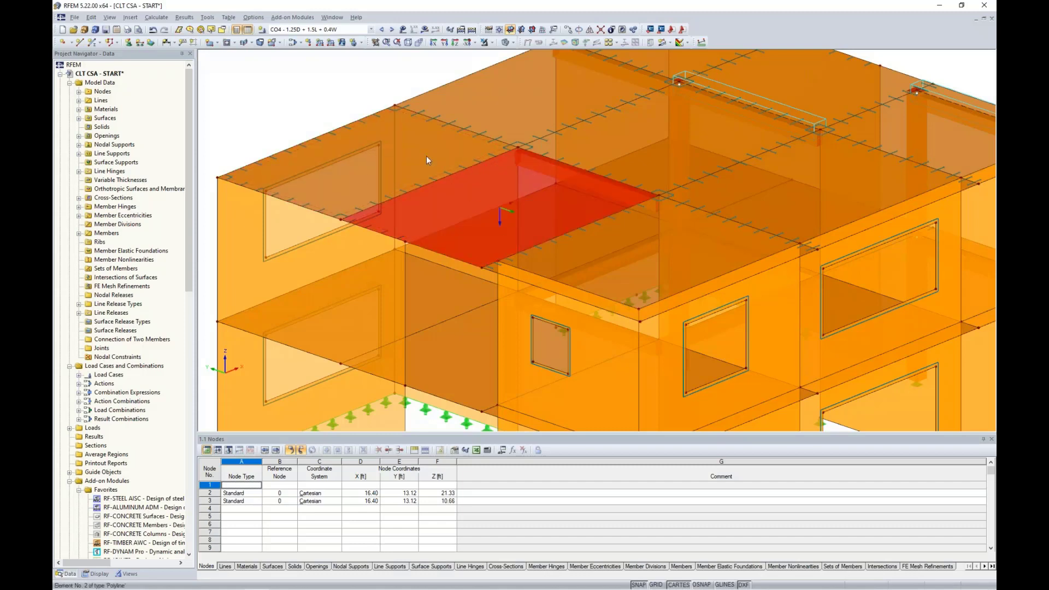
pyautogui.click(324, 90)
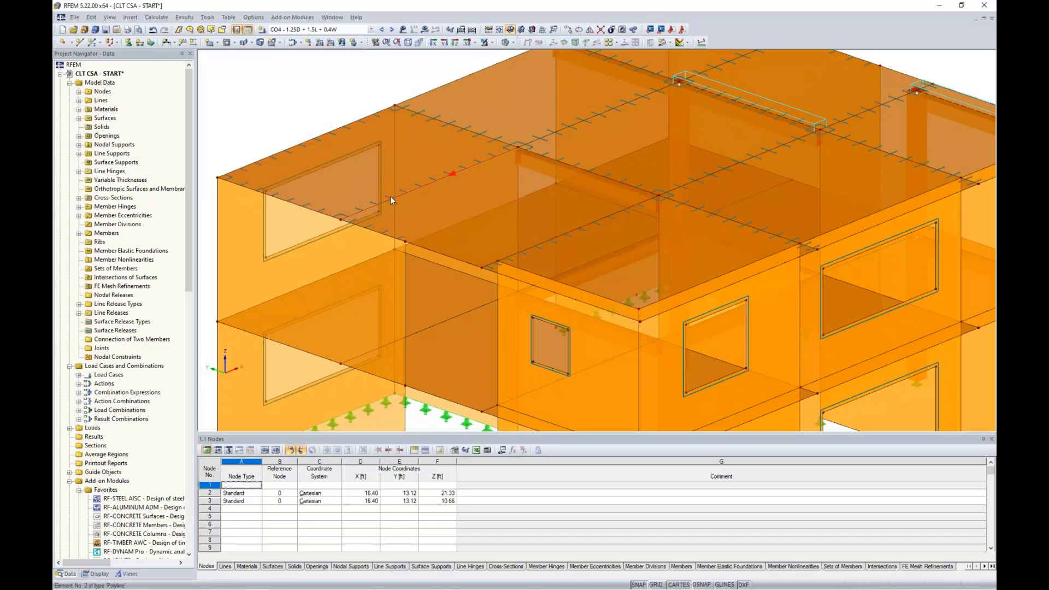
pyautogui.moveTo(254, 124); pyautogui.dragTo(300, 114, button='middle')
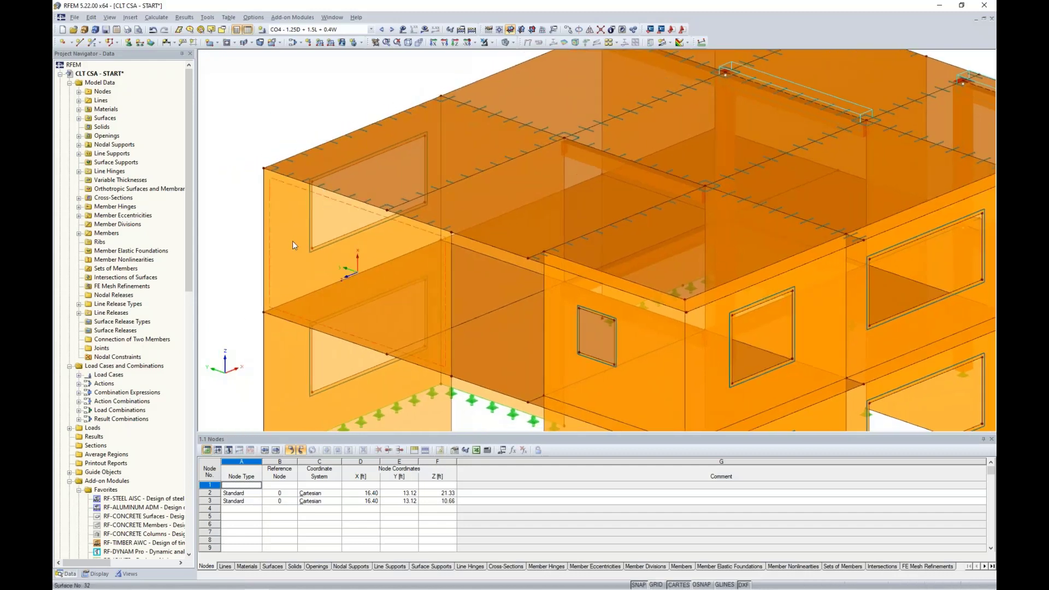
pyautogui.click(317, 199)
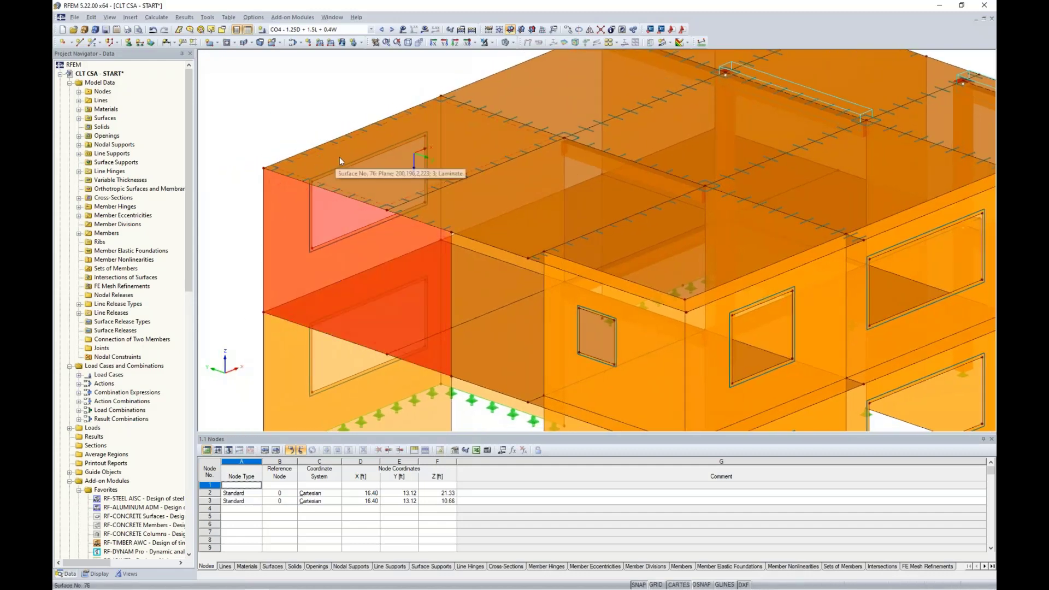
pyautogui.click(300, 122)
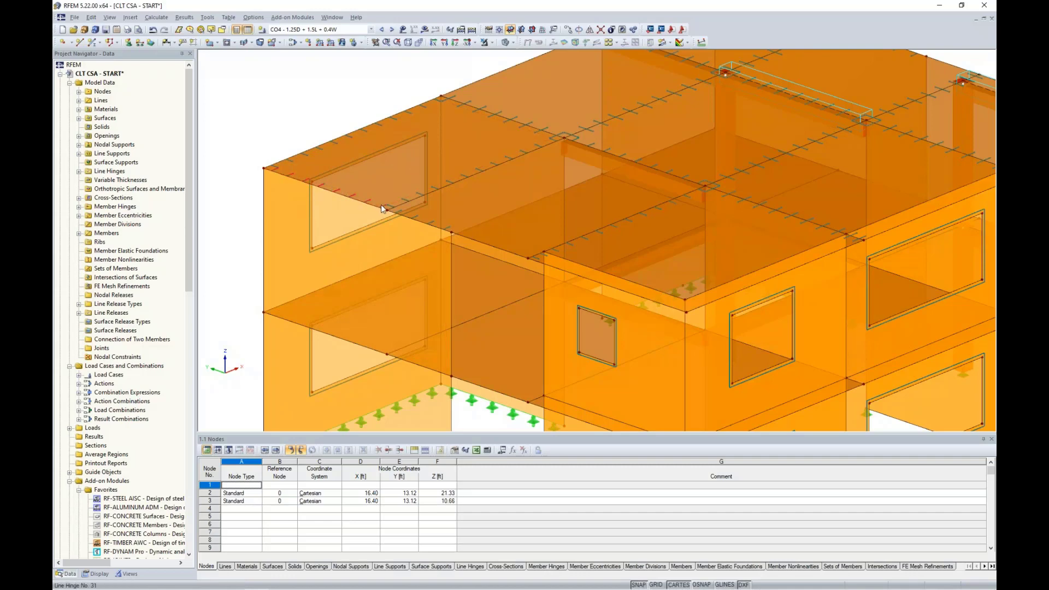
pyautogui.scroll(-2, 330, 159)
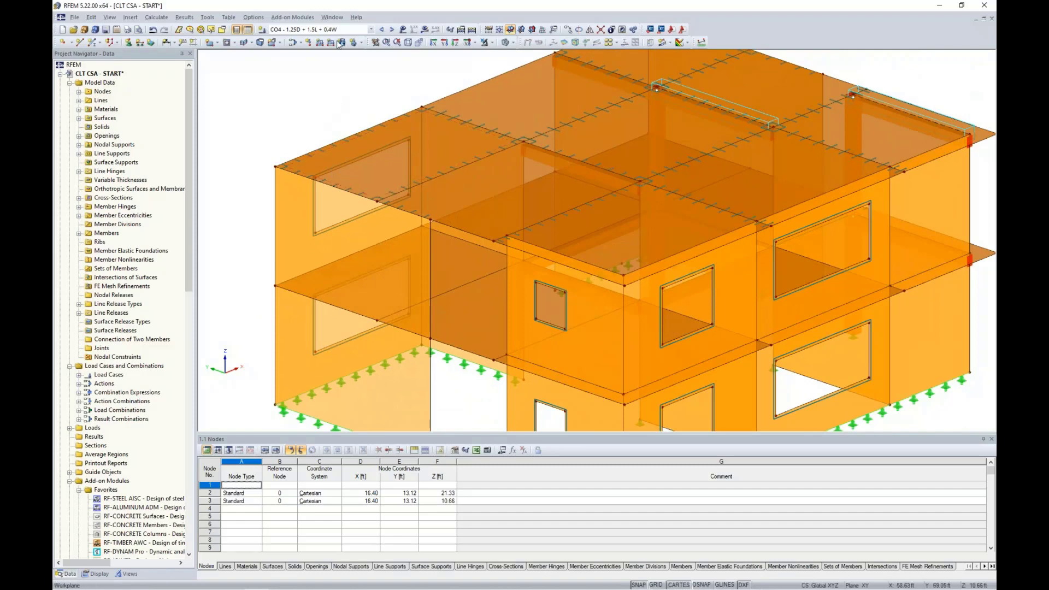
# - Switch to the CLT CSA - HINGES model and inspect its line hinges from both sides of the building
pyautogui.click(332, 16)
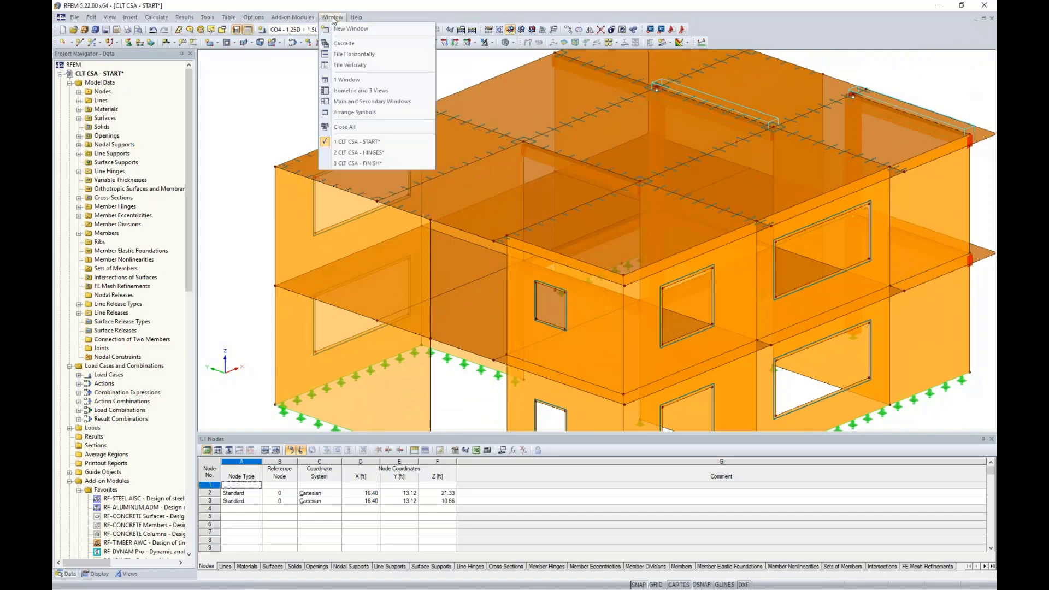
pyautogui.click(350, 153)
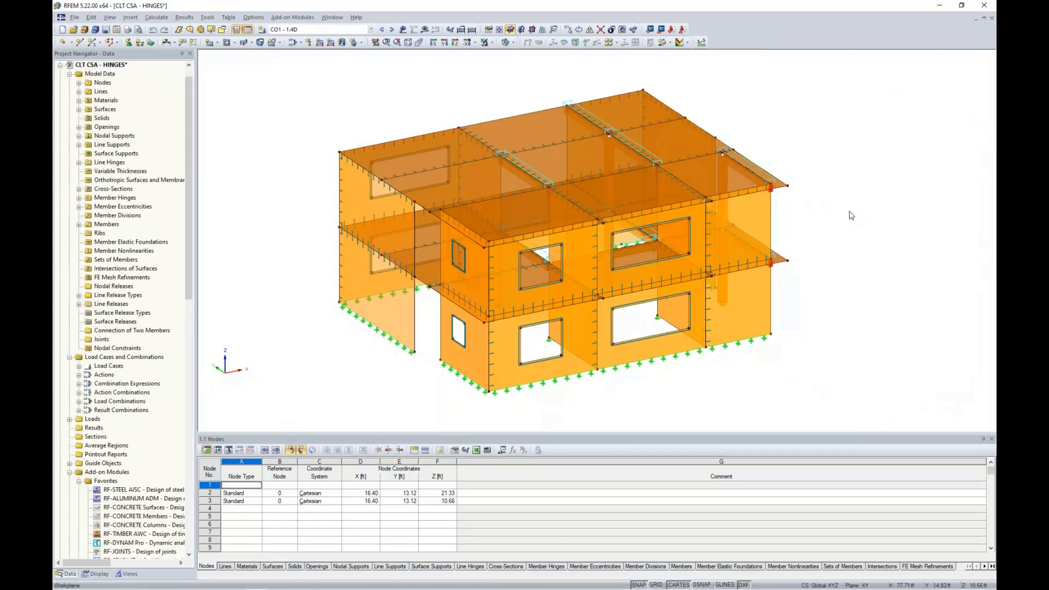
pyautogui.keyDown('ctrl'); pyautogui.moveTo(850, 248); pyautogui.dragTo(524, 228, button='middle'); pyautogui.keyUp('ctrl')
pyautogui.scroll(3, 588, 276)
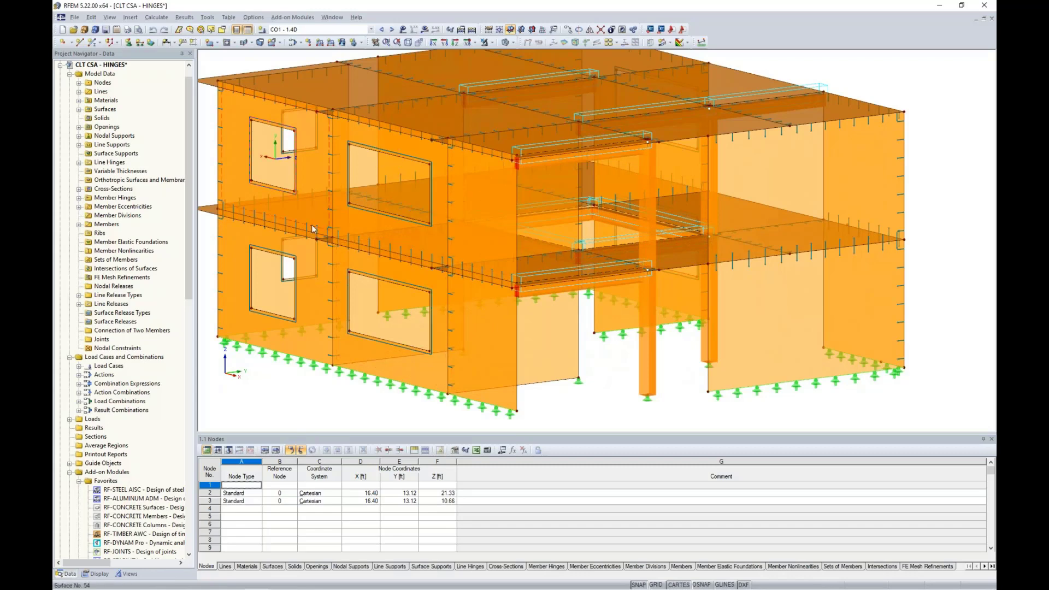
pyautogui.keyDown('ctrl'); pyautogui.moveTo(308, 262); pyautogui.dragTo(598, 352, button='middle'); pyautogui.keyUp('ctrl')
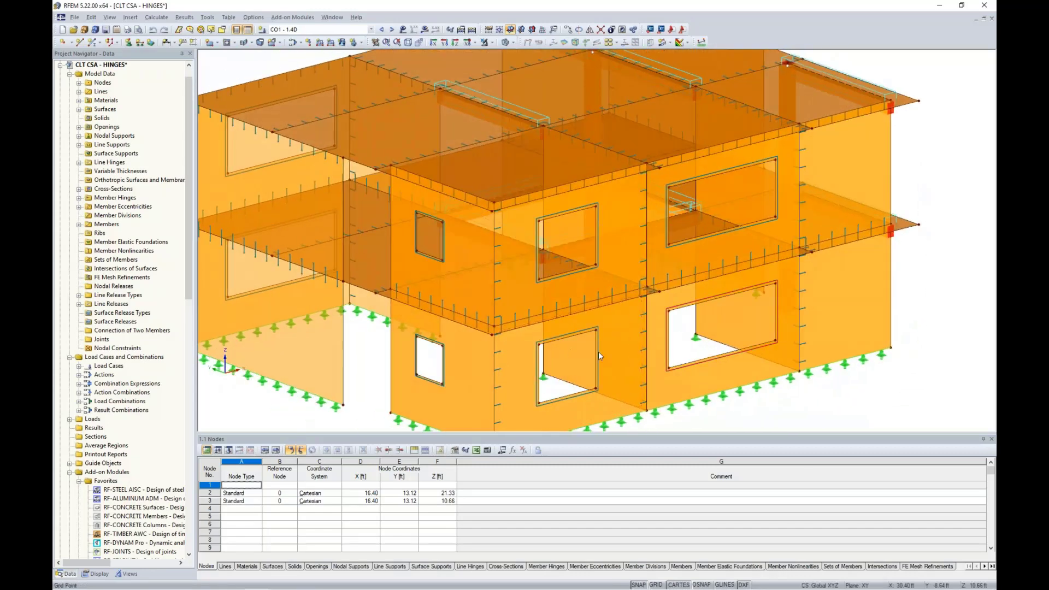
pyautogui.scroll(-3, 594, 352)
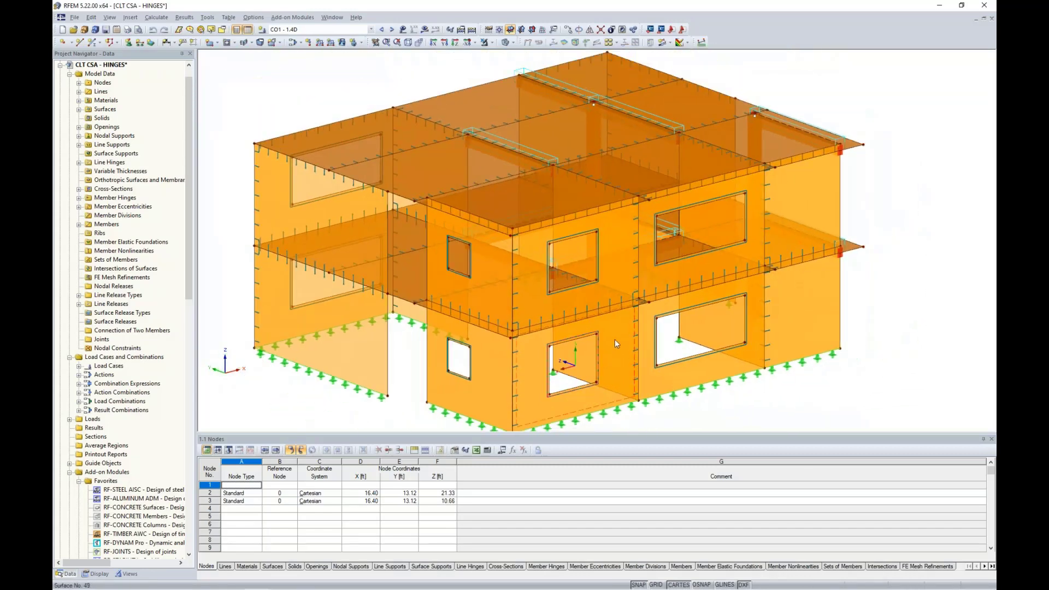
pyautogui.scroll(-3, 618, 330)
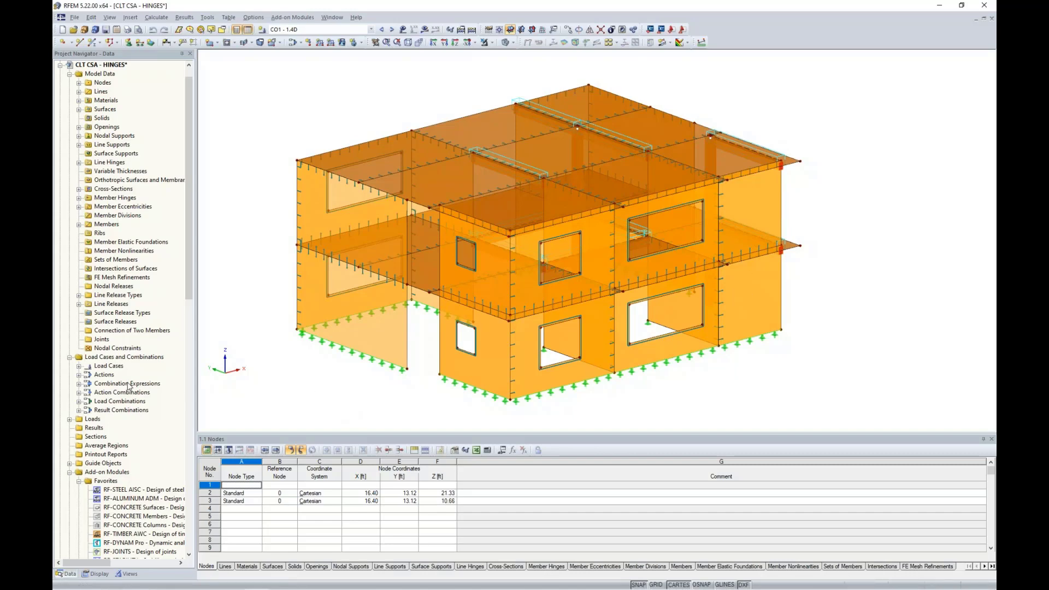
# - Review the Floors and Walls layer compositions in RF-LAMINATE's material characteristics and close the module
pyautogui.scroll(-5, 129, 386)
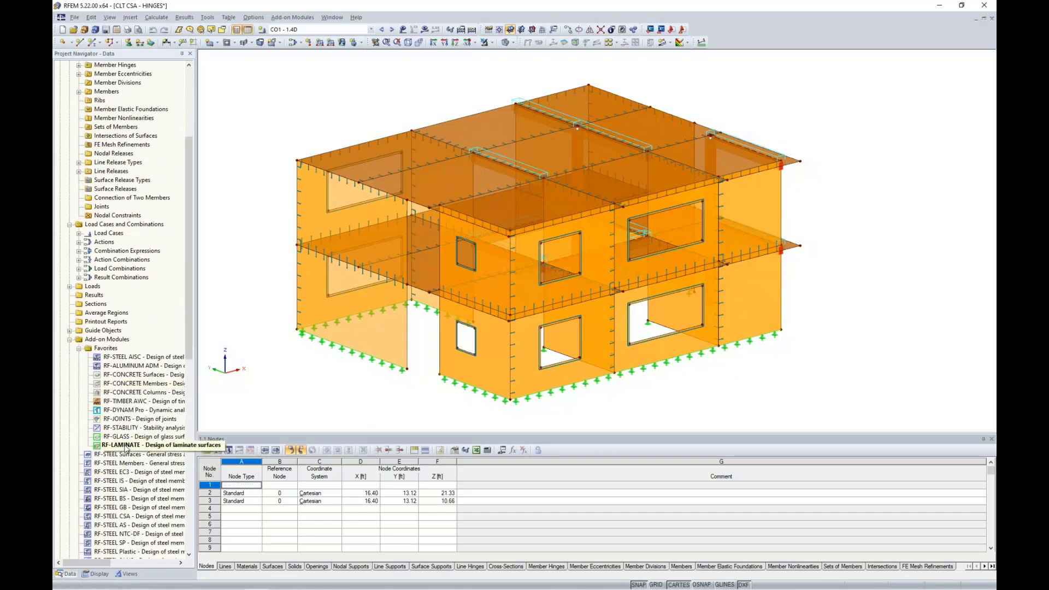
pyautogui.doubleClick(125, 446)
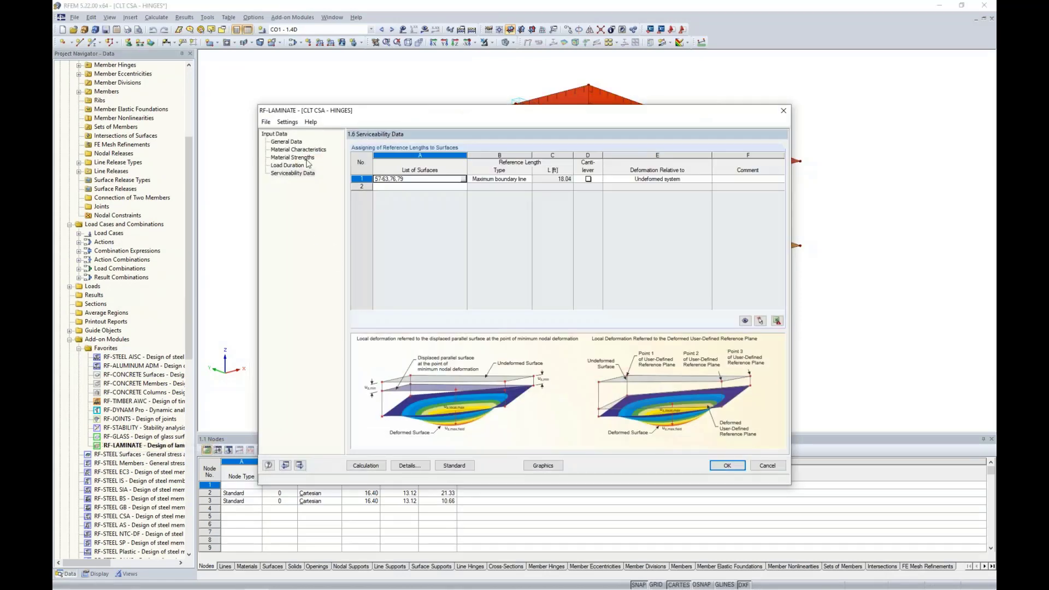
pyautogui.click(299, 150)
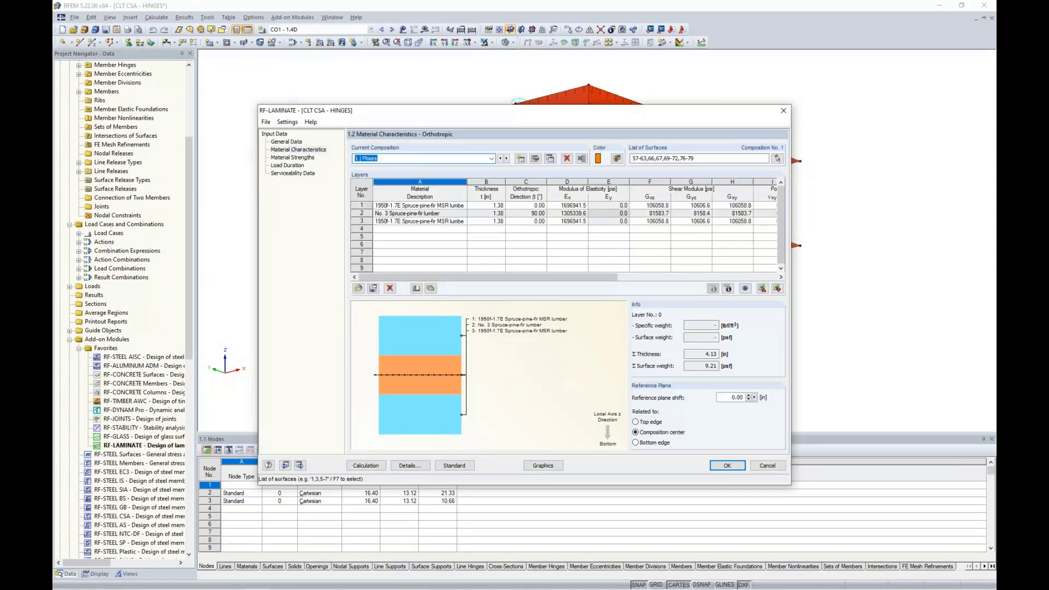
pyautogui.click(525, 213)
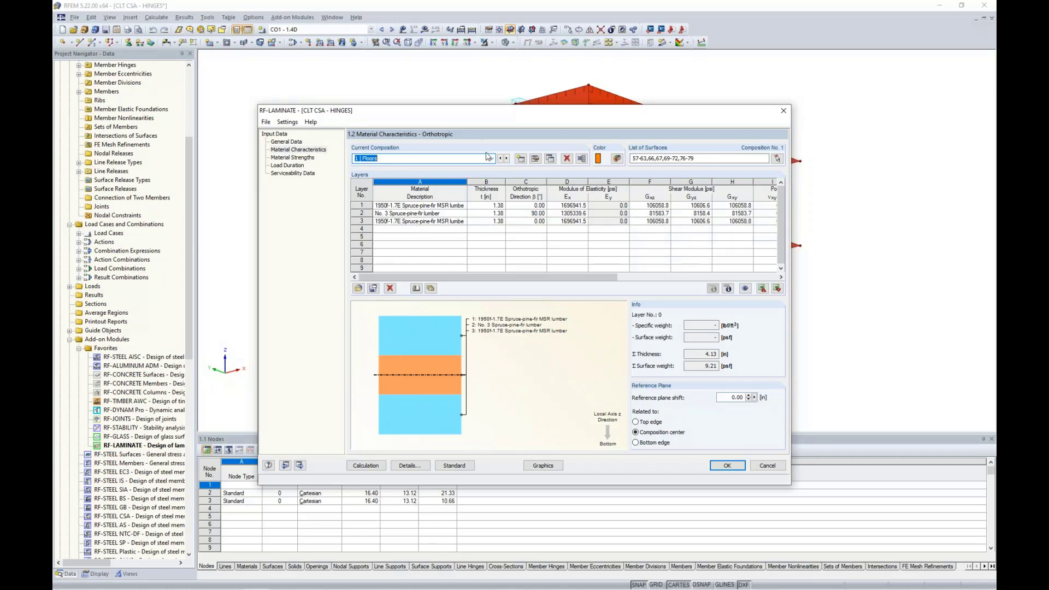
pyautogui.click(506, 158)
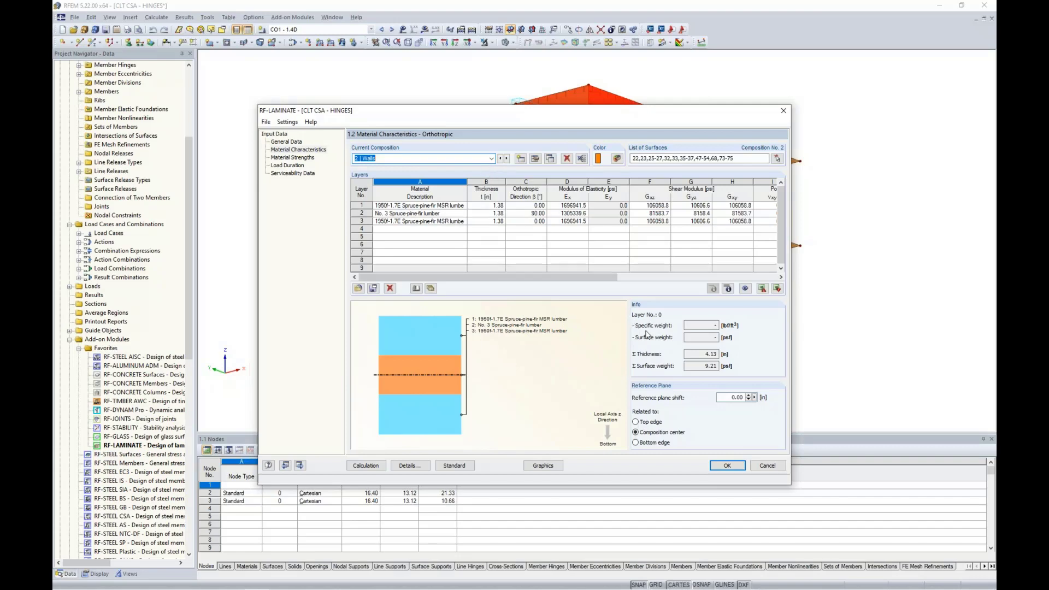
pyautogui.click(732, 467)
# - Select the walls of both storeys in a front view and isolate them with Visibility by Selected Objects
pyautogui.keyDown('ctrl'); pyautogui.moveTo(855, 338); pyautogui.dragTo(681, 290, button='middle'); pyautogui.keyUp('ctrl')
pyautogui.moveTo(782, 312); pyautogui.dragTo(358, 289)
pyautogui.moveTo(813, 231); pyautogui.dragTo(355, 194)
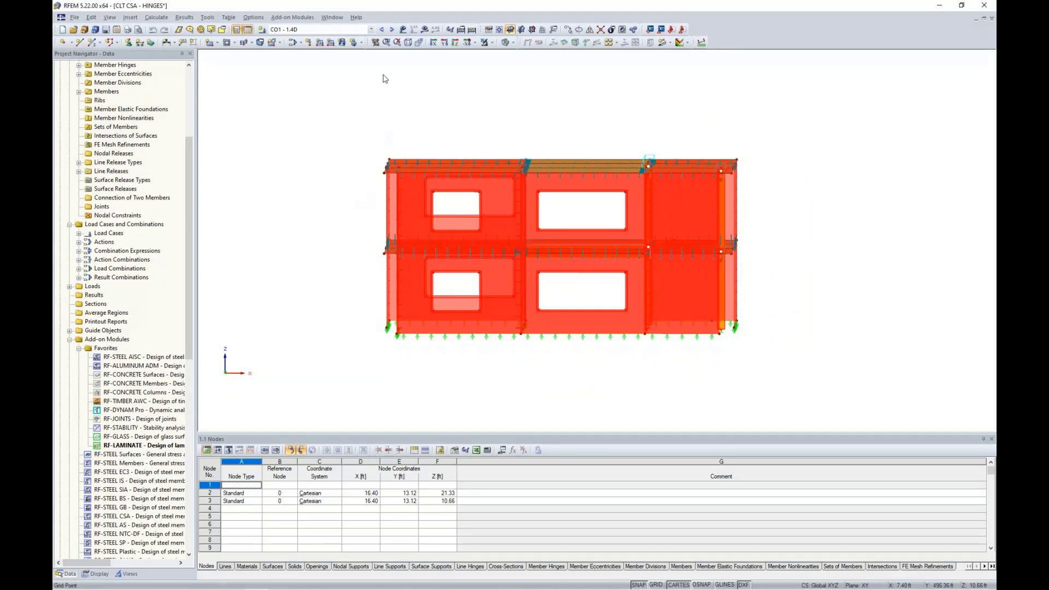
pyautogui.click(492, 43)
pyautogui.click(498, 55)
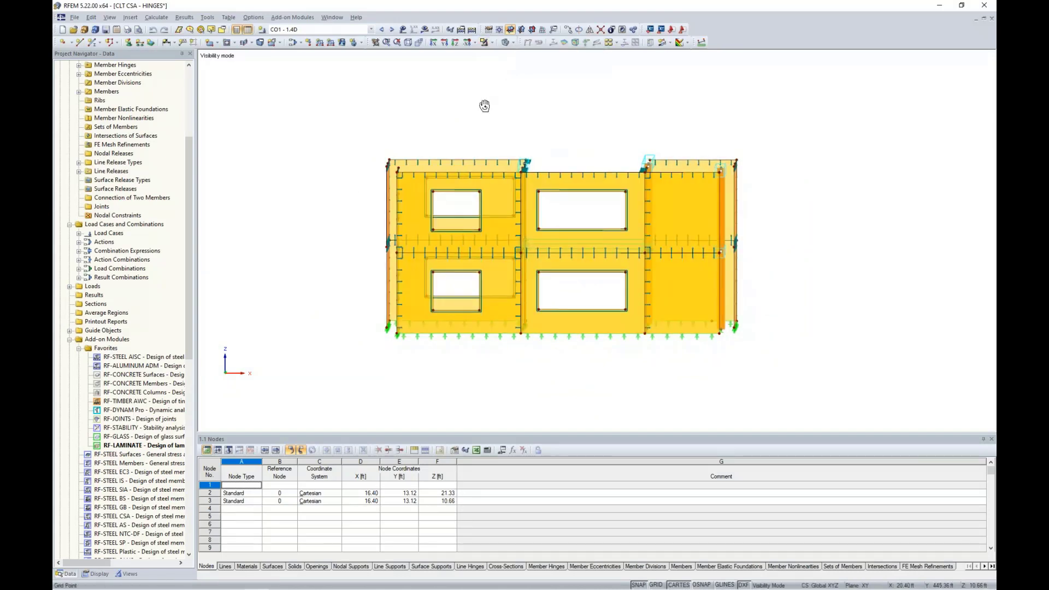
# - Turn on the display of local axis systems for the isolated wall surfaces
pyautogui.keyDown('ctrl'); pyautogui.moveTo(484, 106); pyautogui.dragTo(590, 143, button='middle'); pyautogui.keyUp('ctrl')
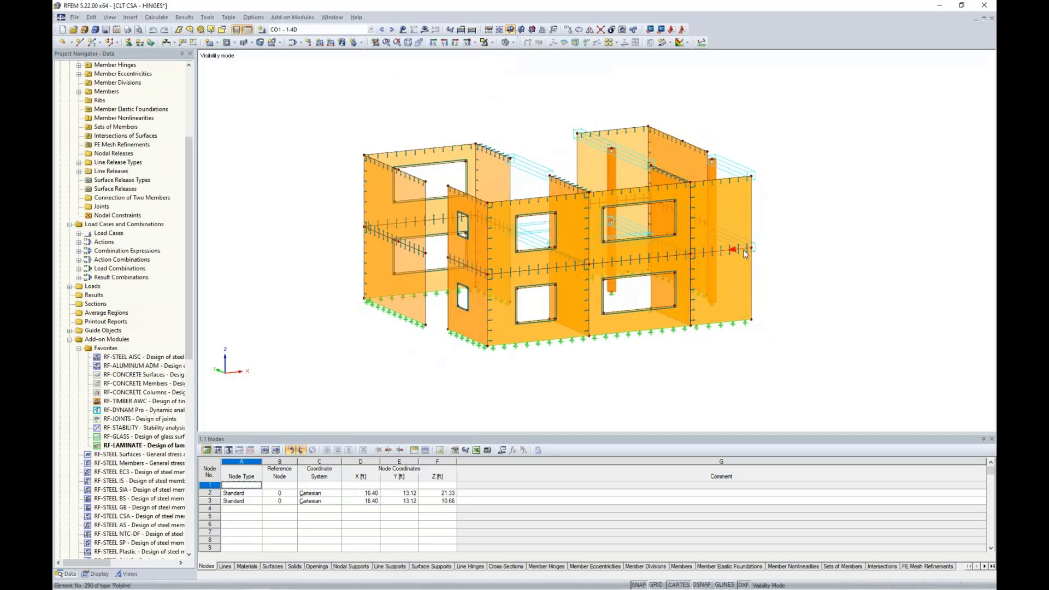
pyautogui.click(742, 222)
pyautogui.rightClick(741, 221)
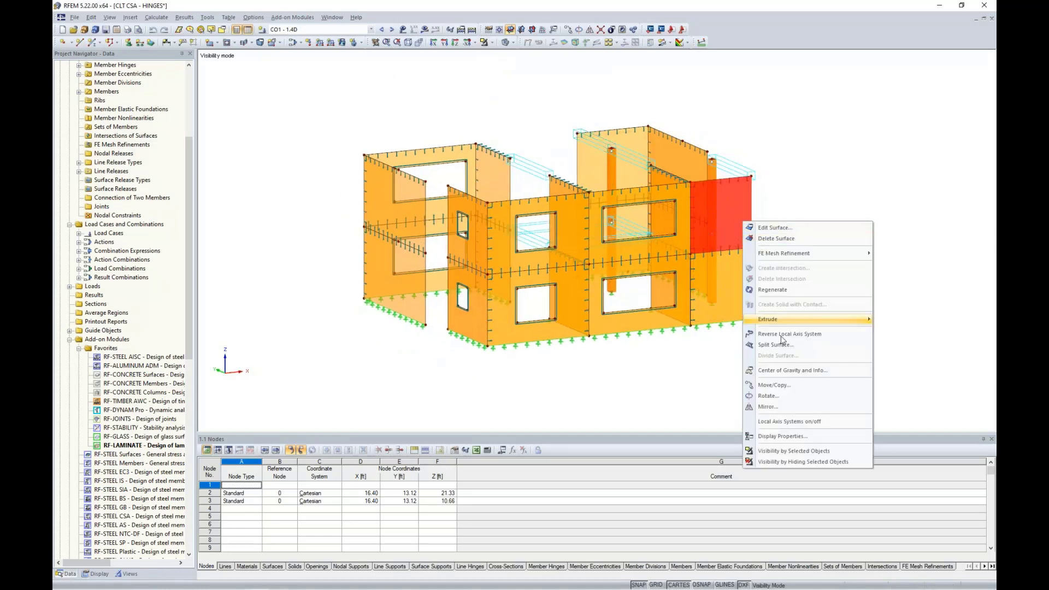
pyautogui.click(789, 421)
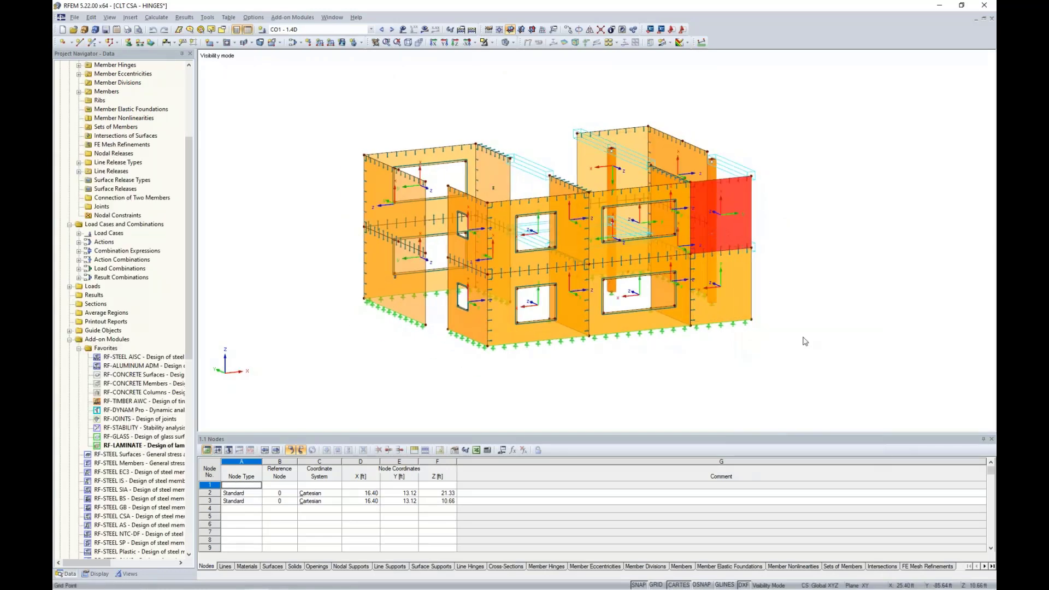
# - Examine the local axis directions of the wall surfaces, starting with the upper-storey end panel beside the large window
pyautogui.moveTo(792, 231); pyautogui.dragTo(818, 235, button='middle')
pyautogui.scroll(4, 819, 235)
pyautogui.click(799, 227)
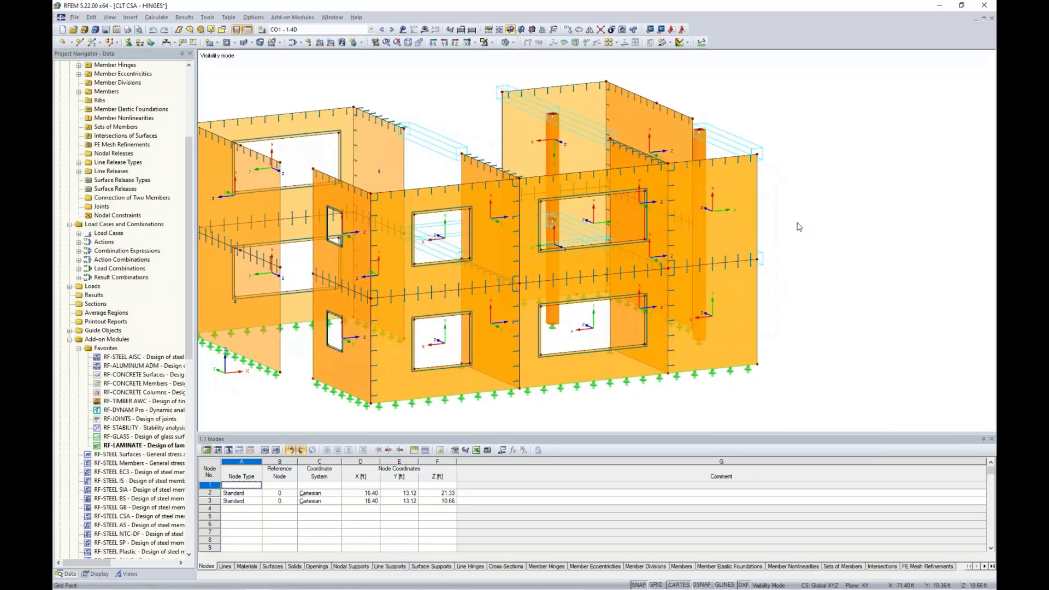
pyautogui.click(735, 217)
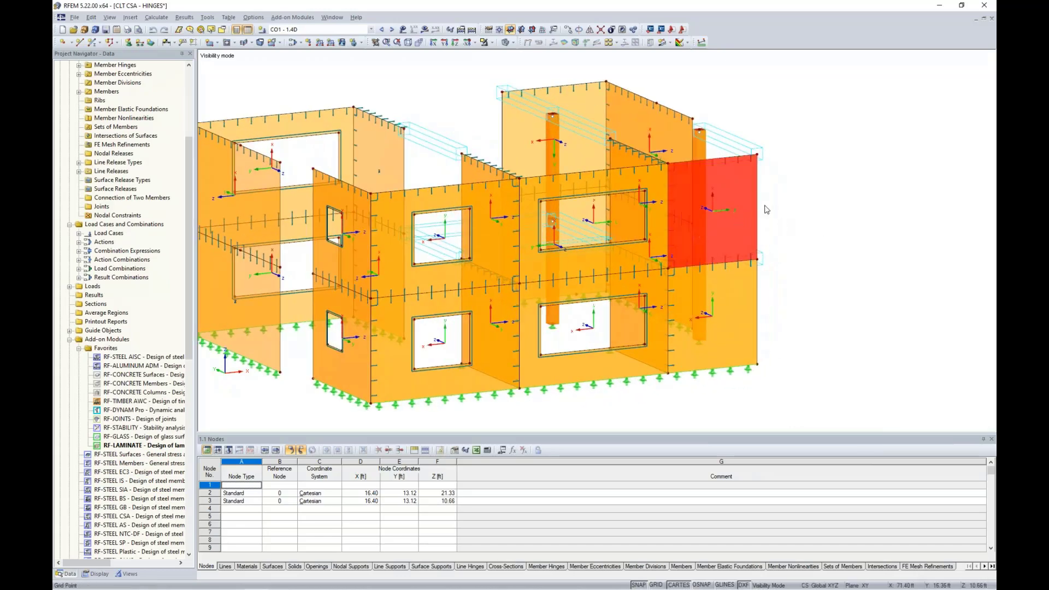
pyautogui.click(776, 227)
pyautogui.scroll(1, 770, 235)
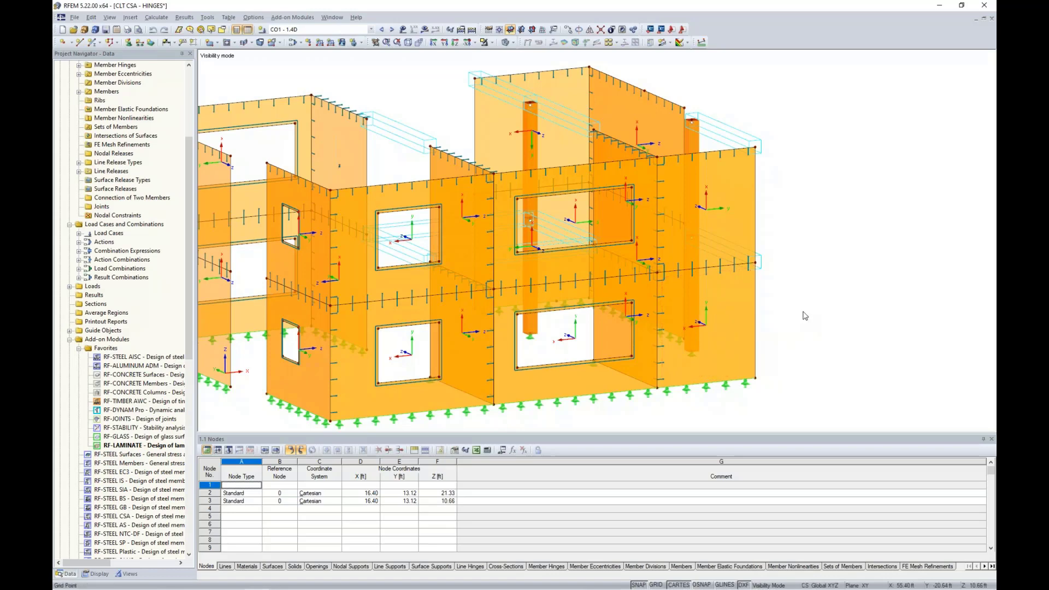
pyautogui.scroll(-2, 803, 316)
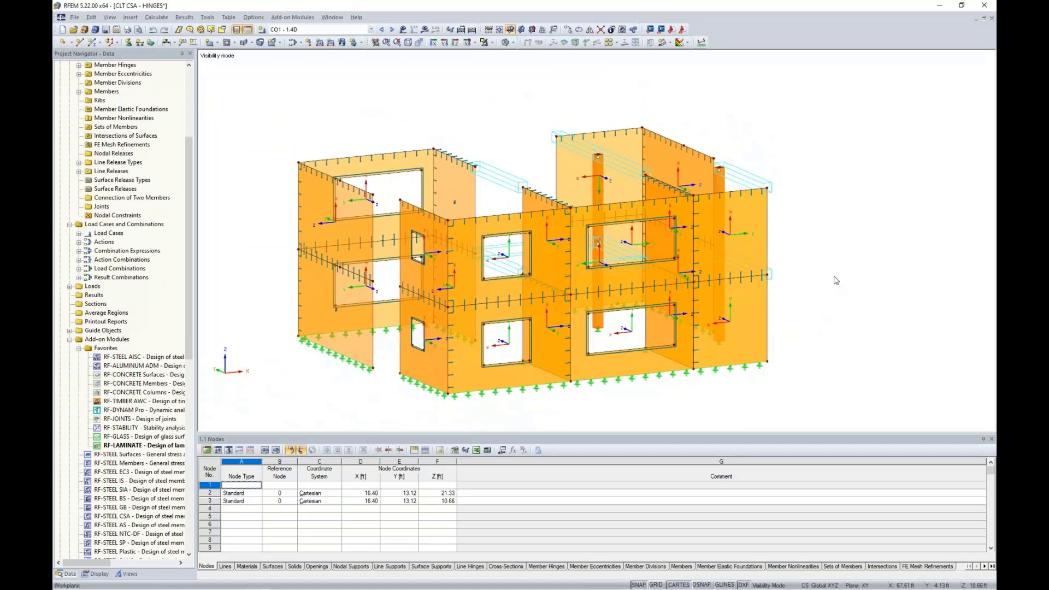
pyautogui.moveTo(841, 334); pyautogui.dragTo(797, 363, button='middle')
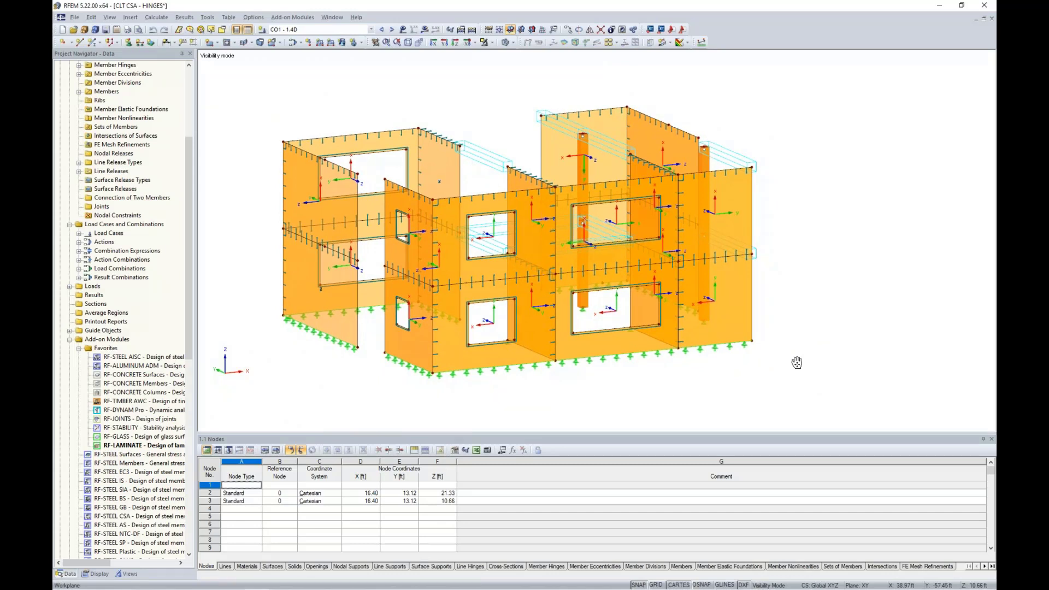
# - Select all wall surfaces and set their input x-axis parallel to line 40
pyautogui.moveTo(808, 381); pyautogui.dragTo(254, 91)
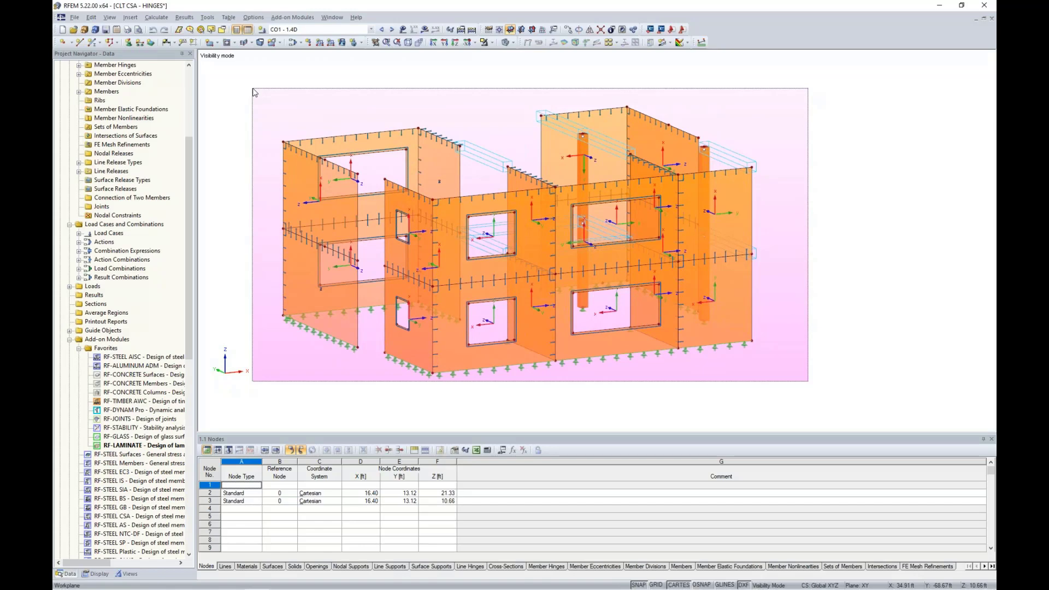
pyautogui.moveTo(253, 92); pyautogui.dragTo(252, 89)
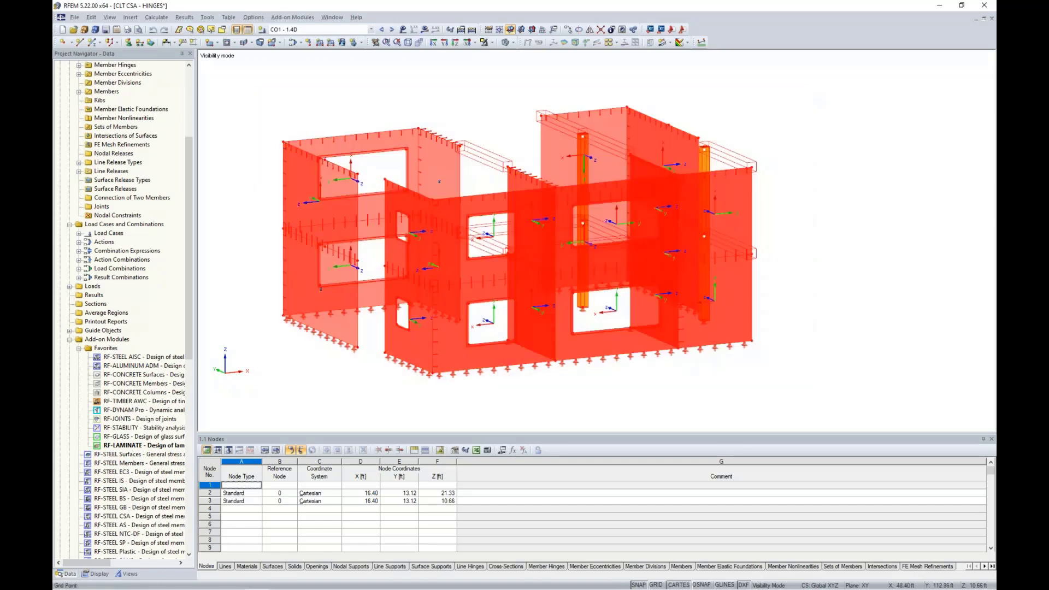
pyautogui.doubleClick(736, 317)
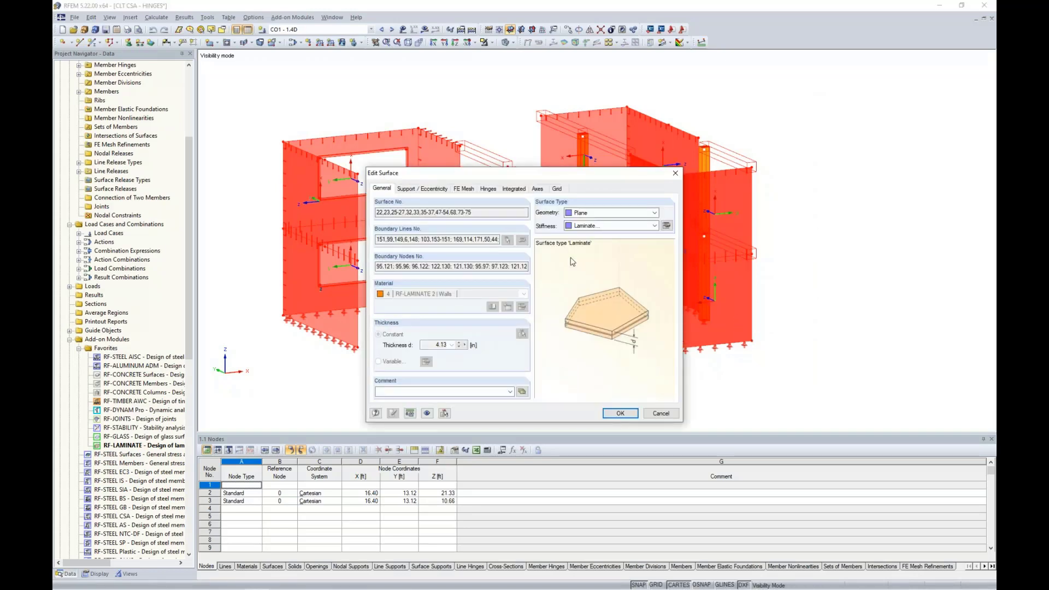
pyautogui.click(537, 189)
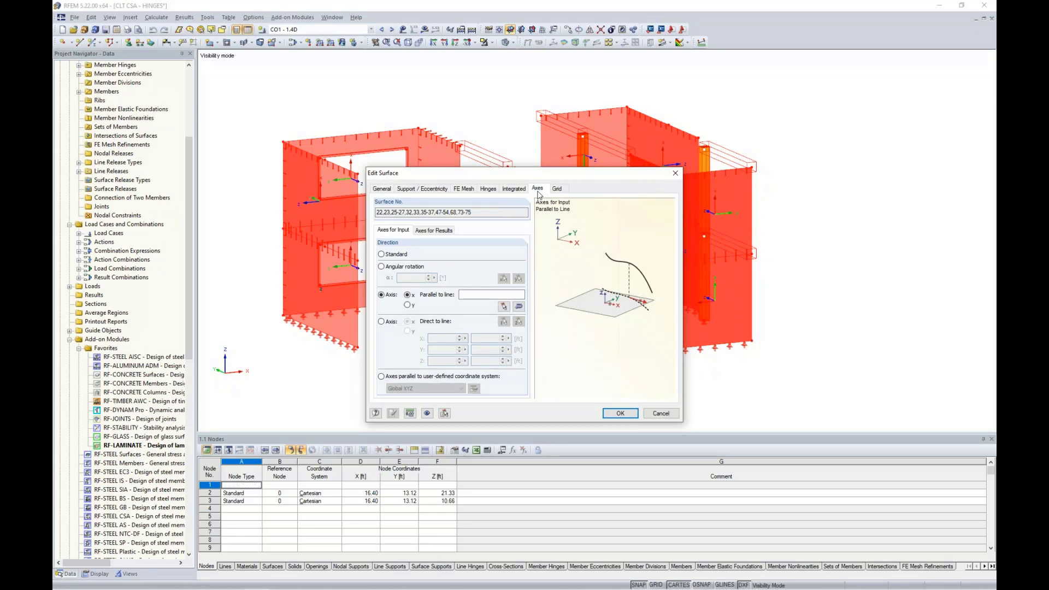
pyautogui.click(503, 305)
pyautogui.click(759, 213)
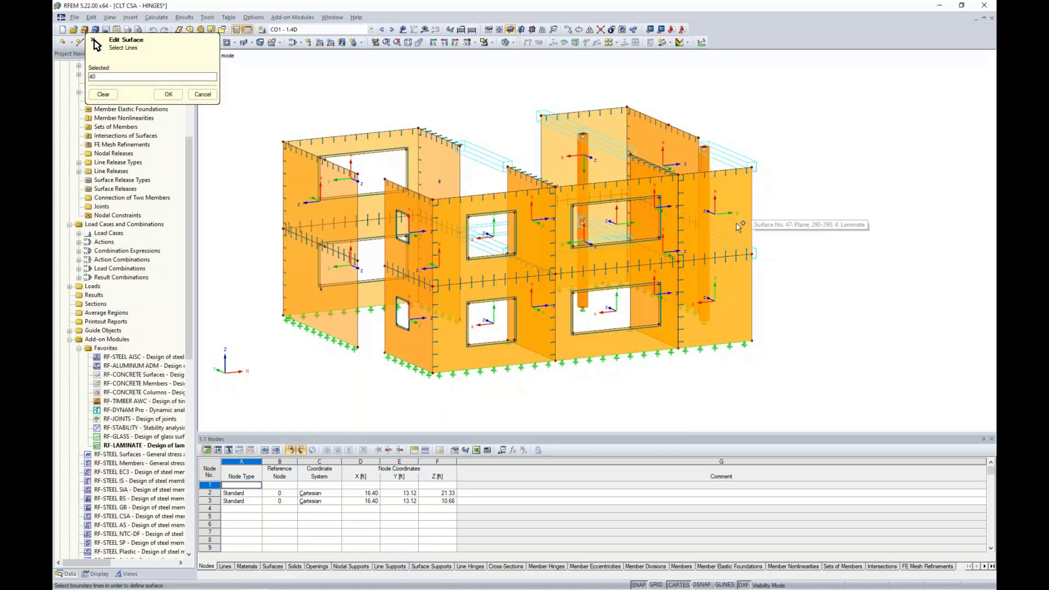
pyautogui.click(169, 95)
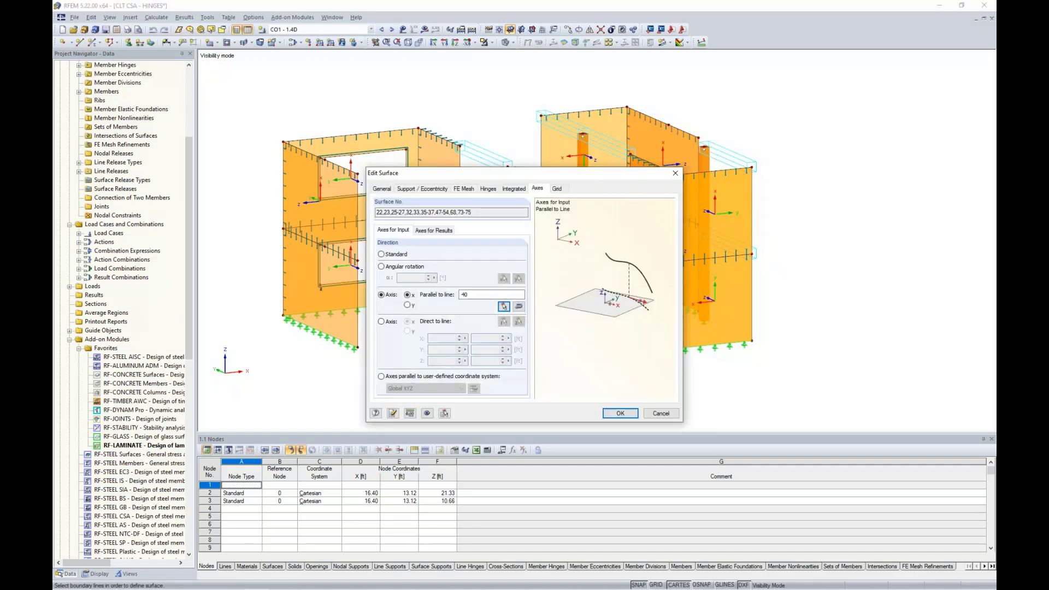
pyautogui.press('Return')
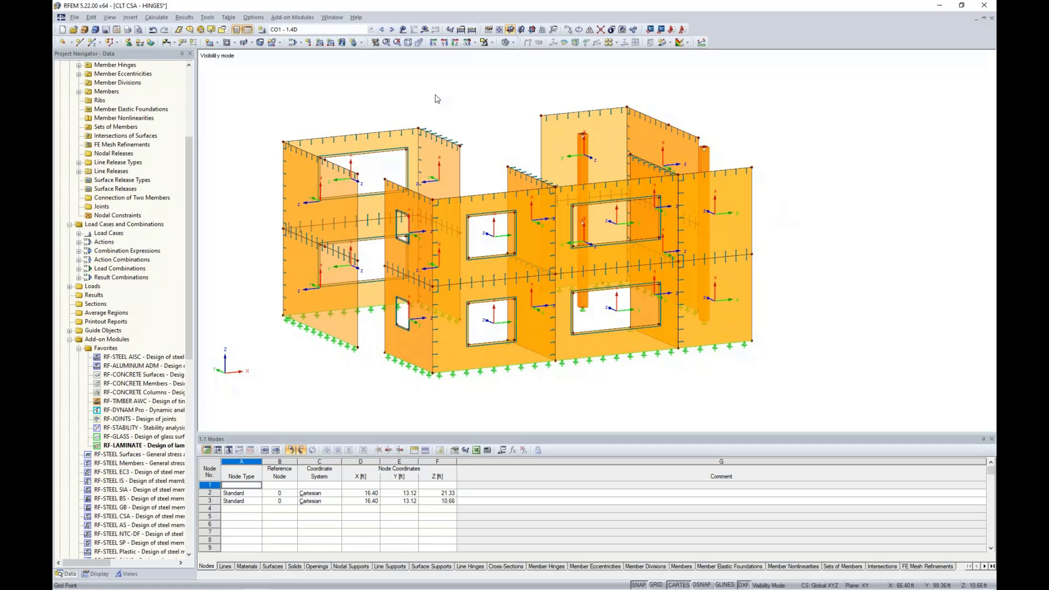
# - Show the inverse visibility and inspect the local axes of the floor and roof surfaces
pyautogui.click(493, 43)
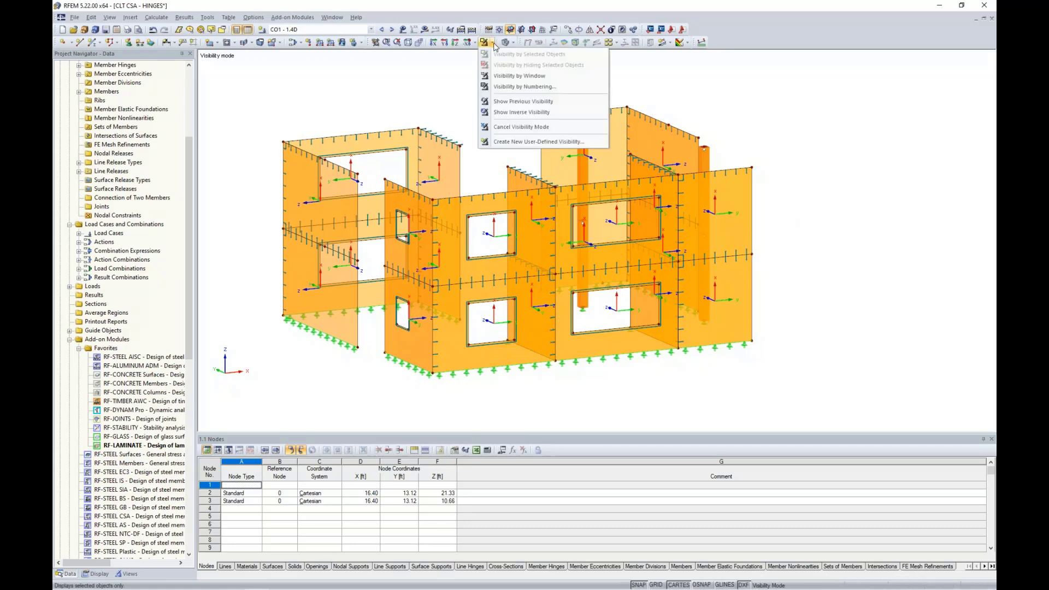
pyautogui.click(508, 112)
pyautogui.keyDown('ctrl'); pyautogui.moveTo(821, 210); pyautogui.dragTo(809, 240, button='middle'); pyautogui.keyUp('ctrl')
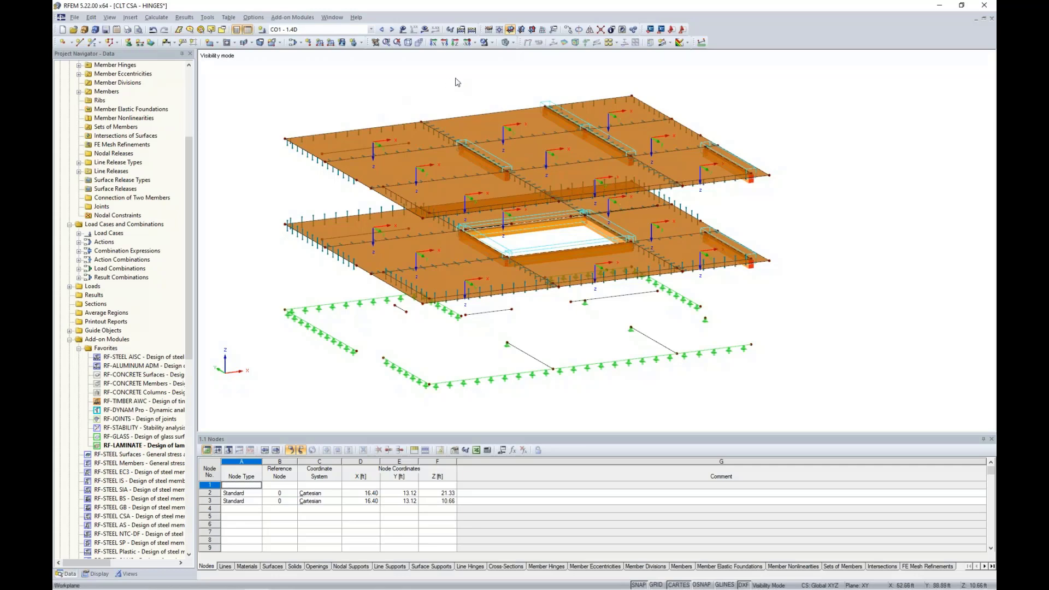
# - Cancel visibility mode to restore the full building and hide the surfaces' local axis systems
pyautogui.click(491, 42)
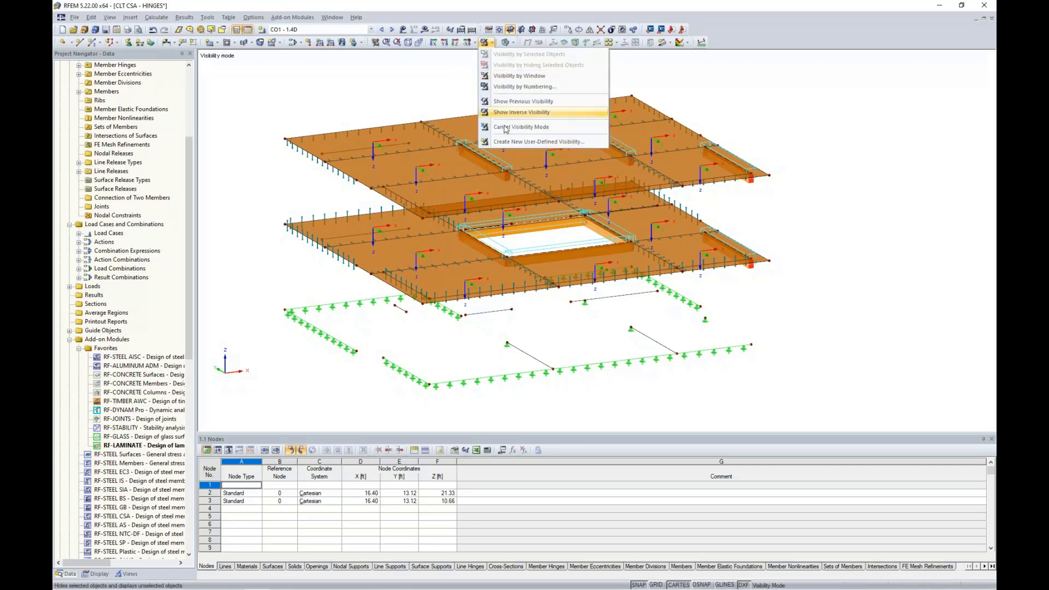
pyautogui.click(520, 127)
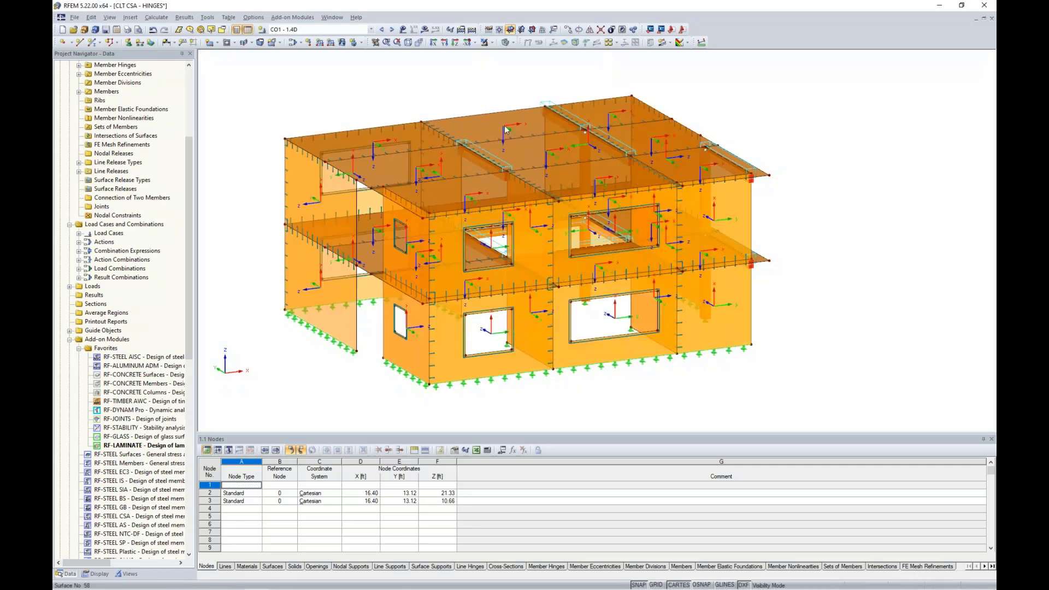
pyautogui.rightClick(730, 317)
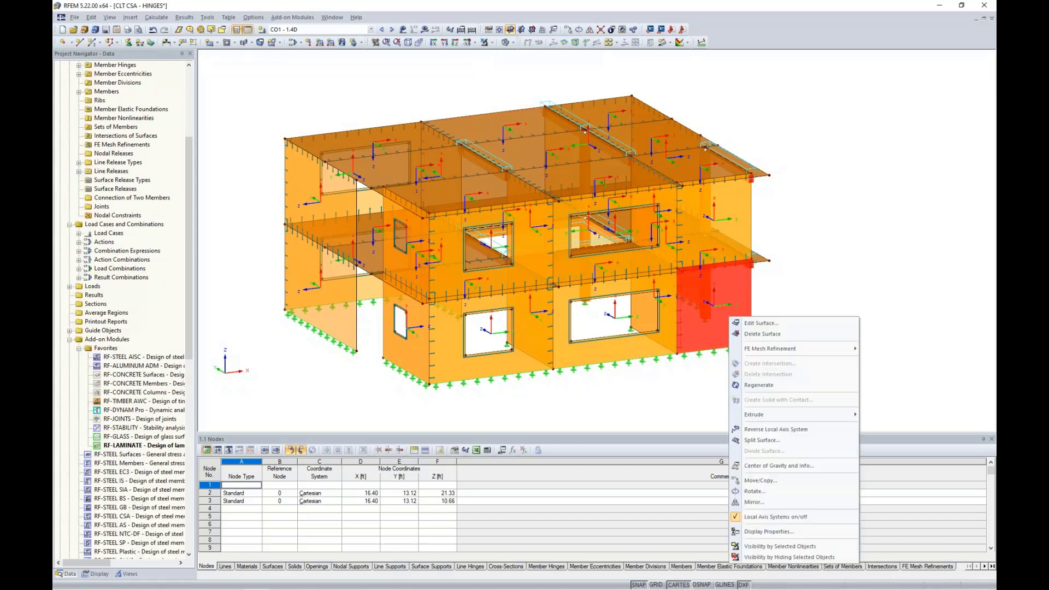
pyautogui.click(754, 517)
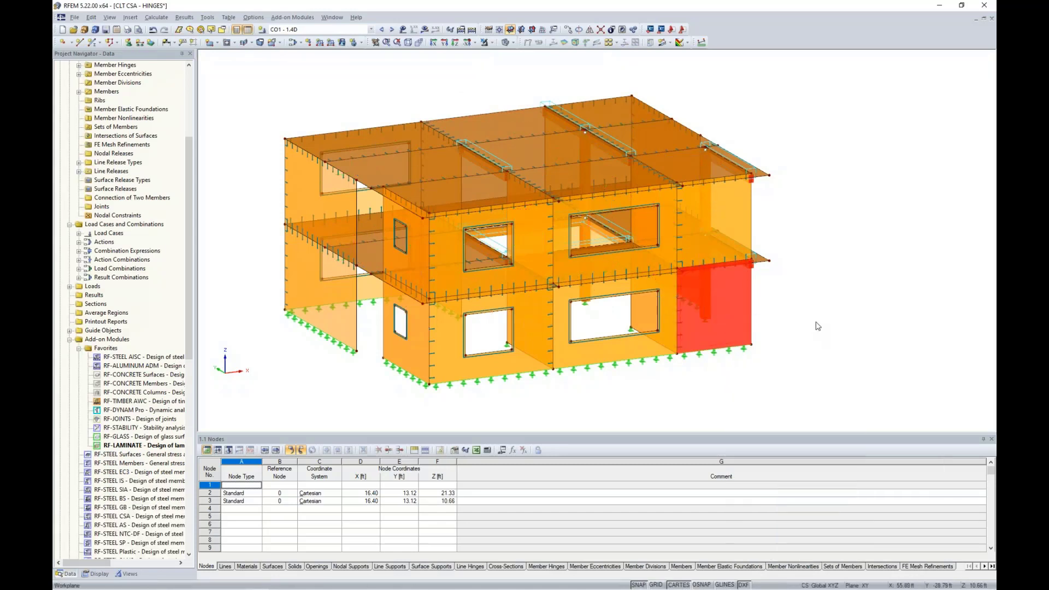
# - Run the RF-LAMINATE calculation and open the Max Stress/Ratio by Surface results
pyautogui.doubleClick(141, 445)
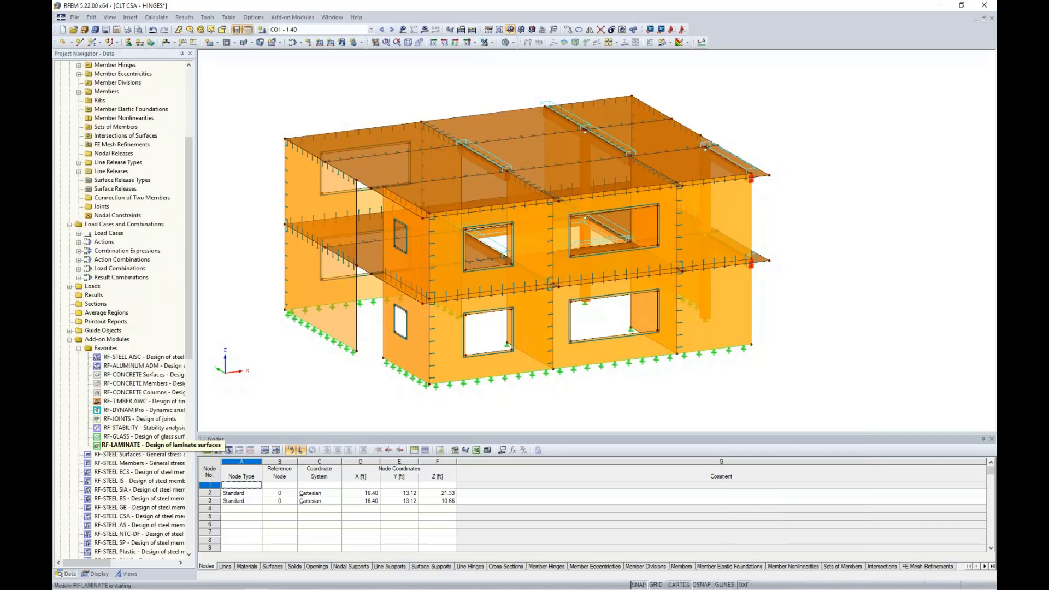
pyautogui.click(368, 465)
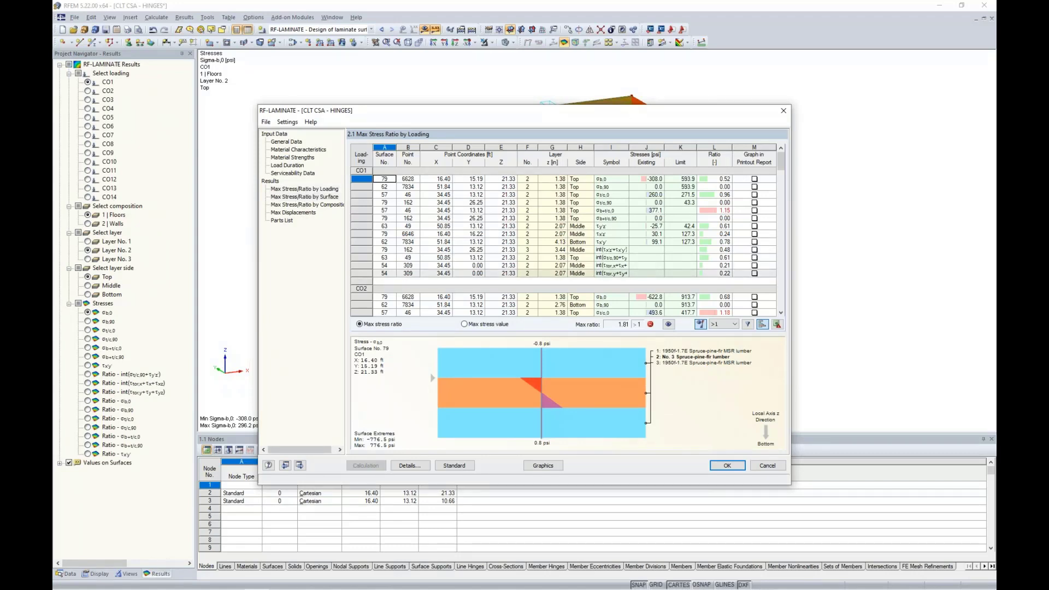
pyautogui.click(304, 197)
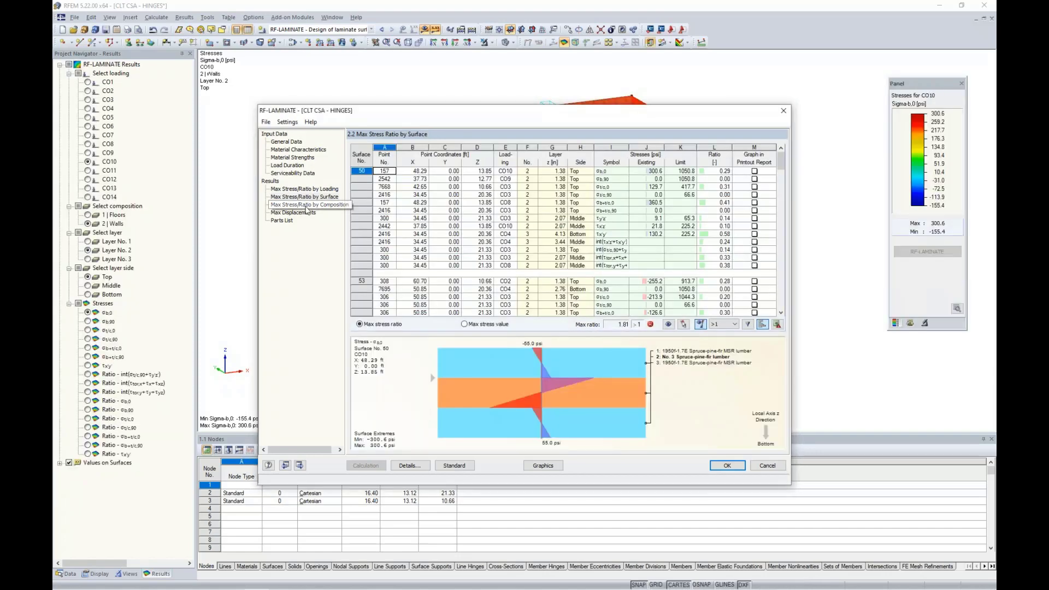
# - Inspect the σt/c,90 result of surface 50 and the σt/c,0 result of surface 53 on the model
pyautogui.moveTo(473, 121); pyautogui.dragTo(468, 360)
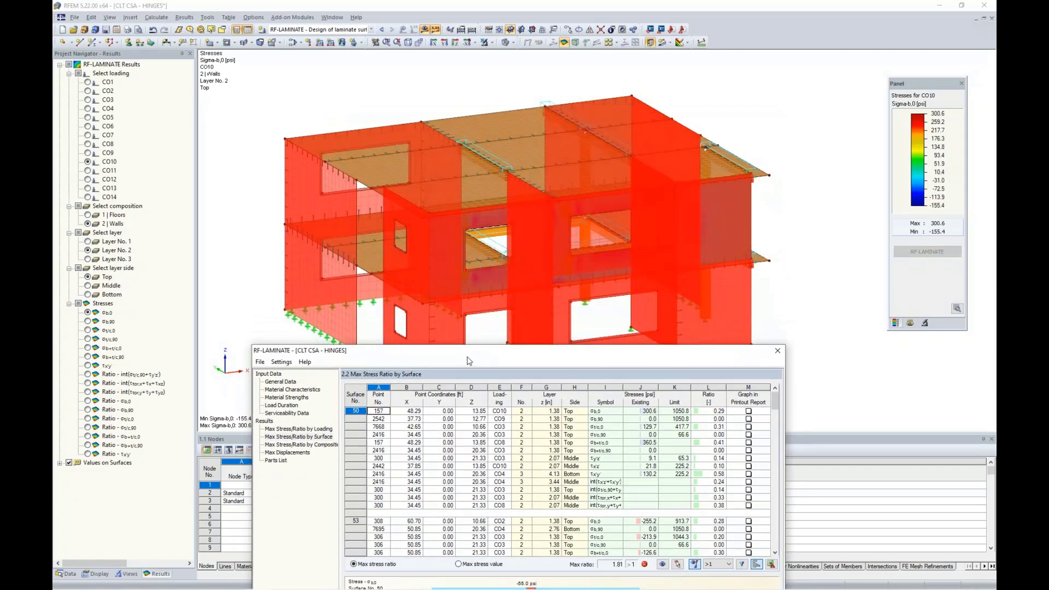
pyautogui.click(540, 435)
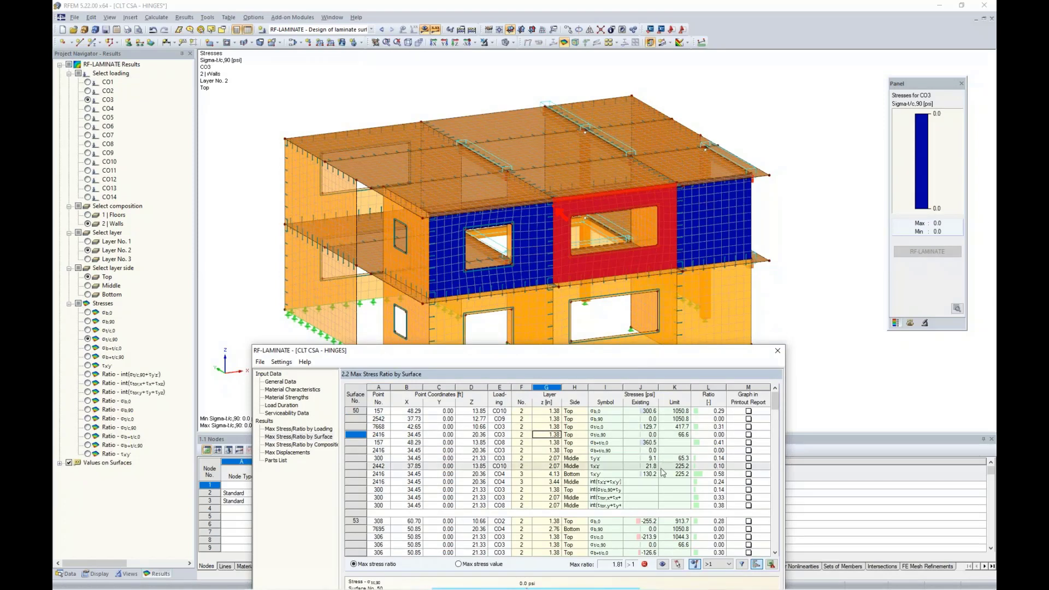
pyautogui.click(604, 536)
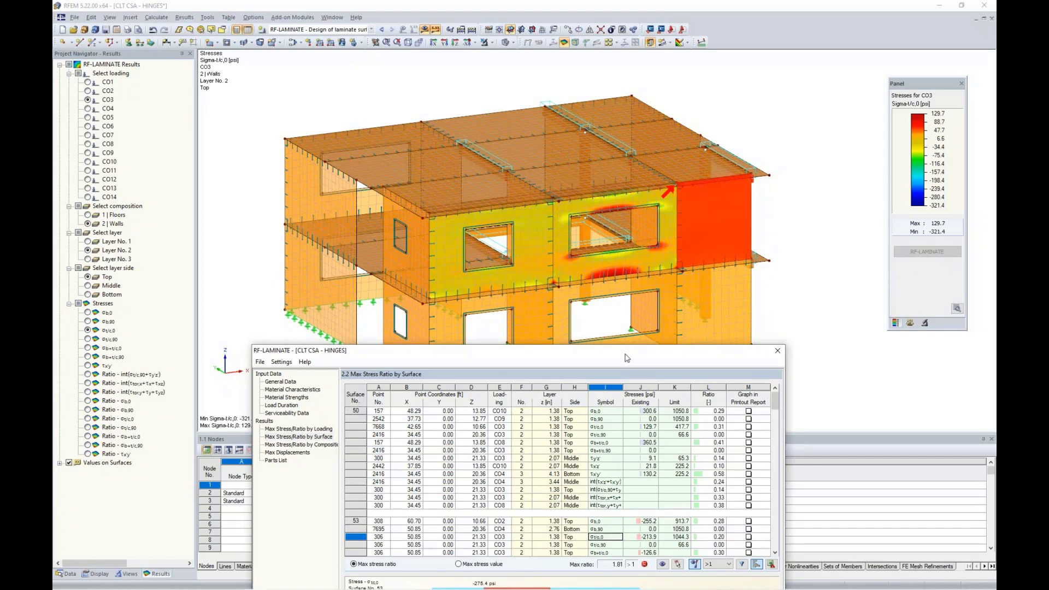
pyautogui.moveTo(627, 358); pyautogui.dragTo(648, 164)
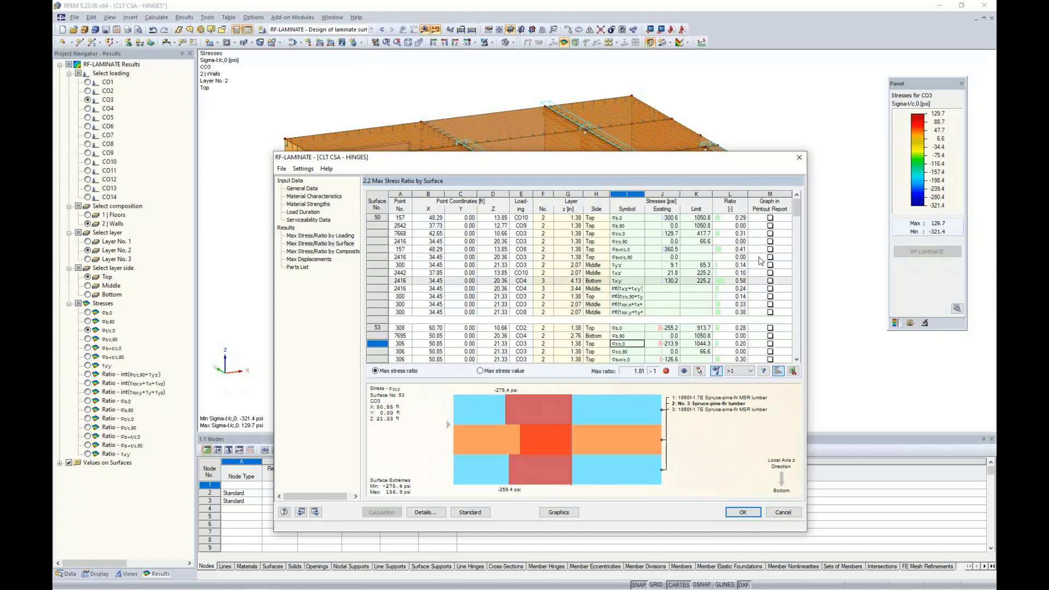
pyautogui.moveTo(681, 164); pyautogui.dragTo(670, 102)
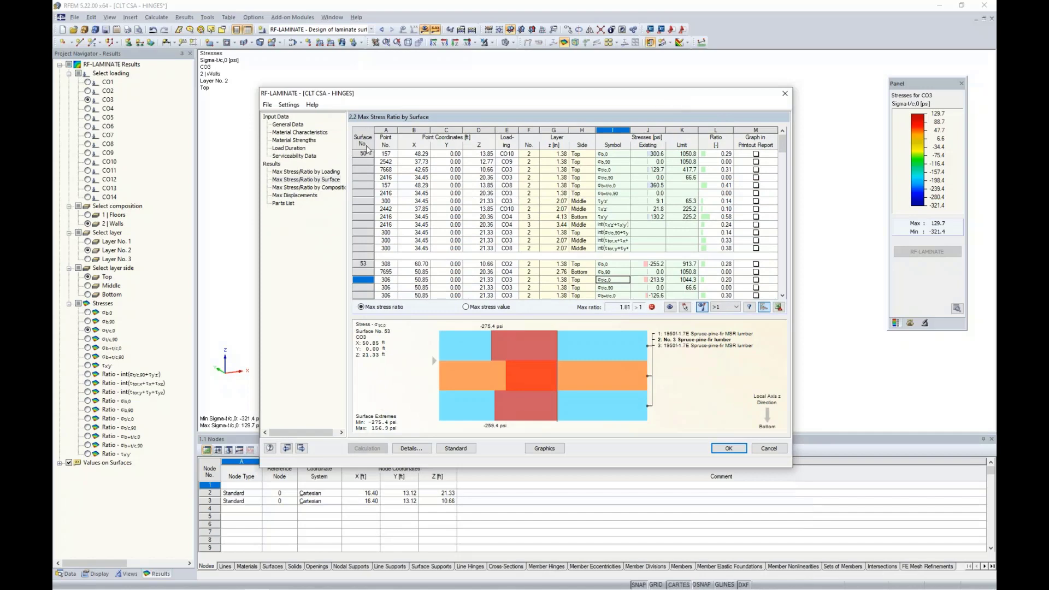
# - Review the Max Displacements results through to the maximum displacement ratio at the end of the table
pyautogui.click(297, 196)
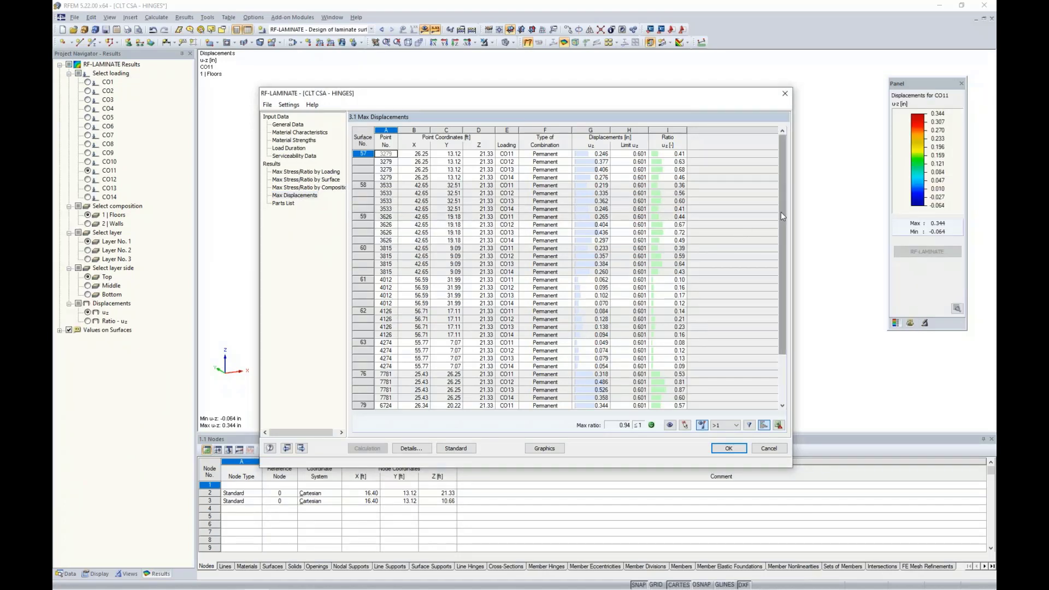
pyautogui.moveTo(785, 236); pyautogui.dragTo(779, 273)
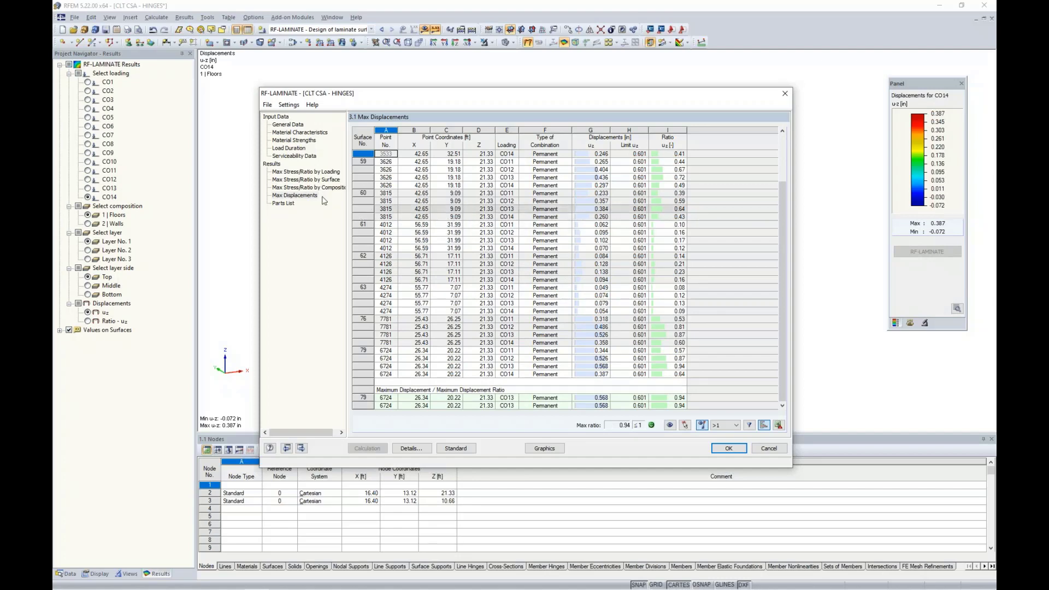
# - Check the Microsoft Excel export options for the Max Stress/Ratio by Surface results without exporting
pyautogui.click(322, 180)
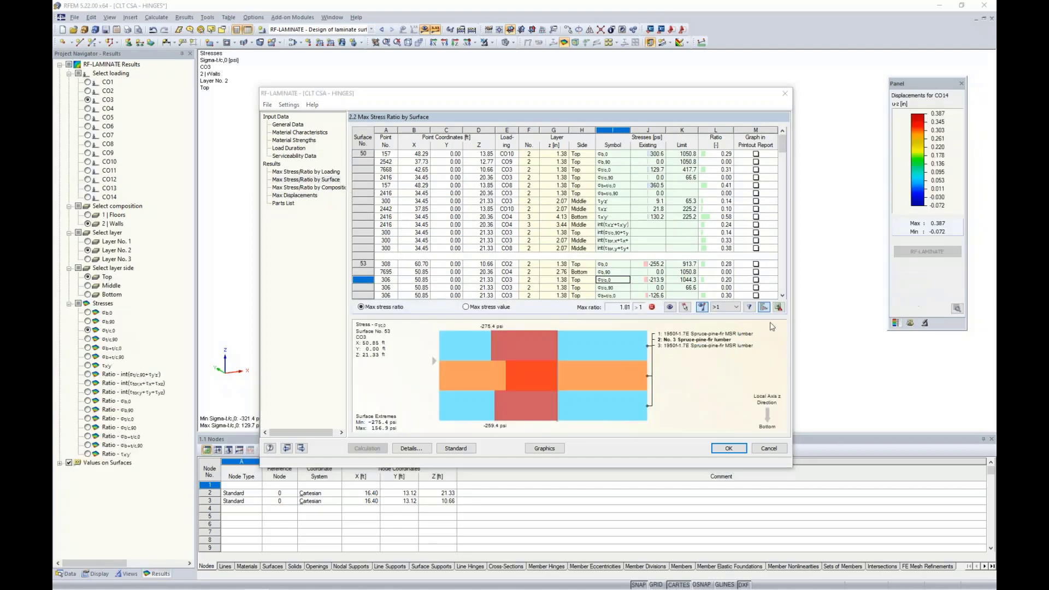
pyautogui.click(778, 307)
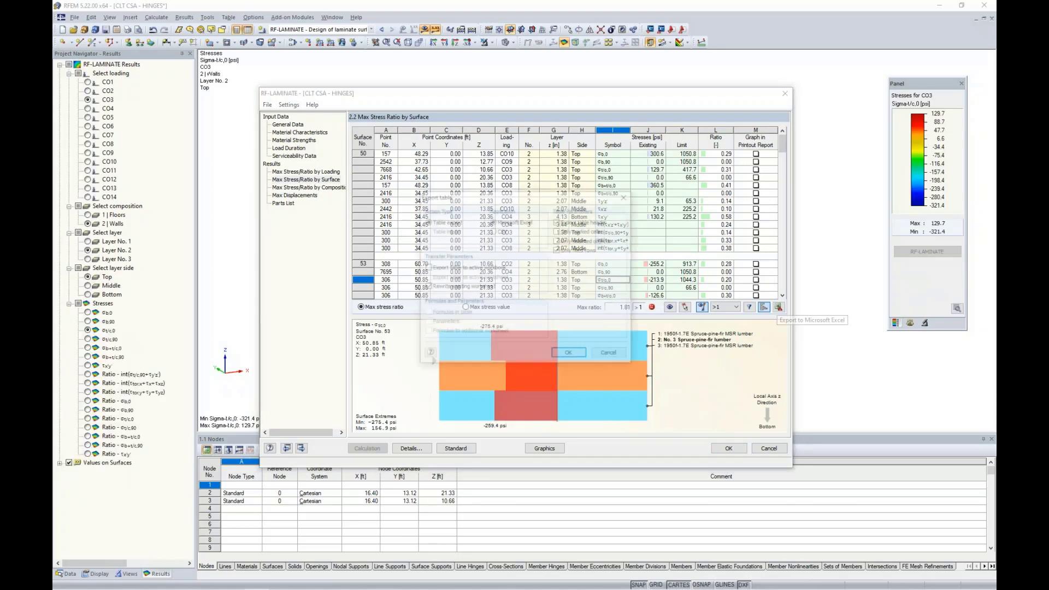
pyautogui.click(610, 355)
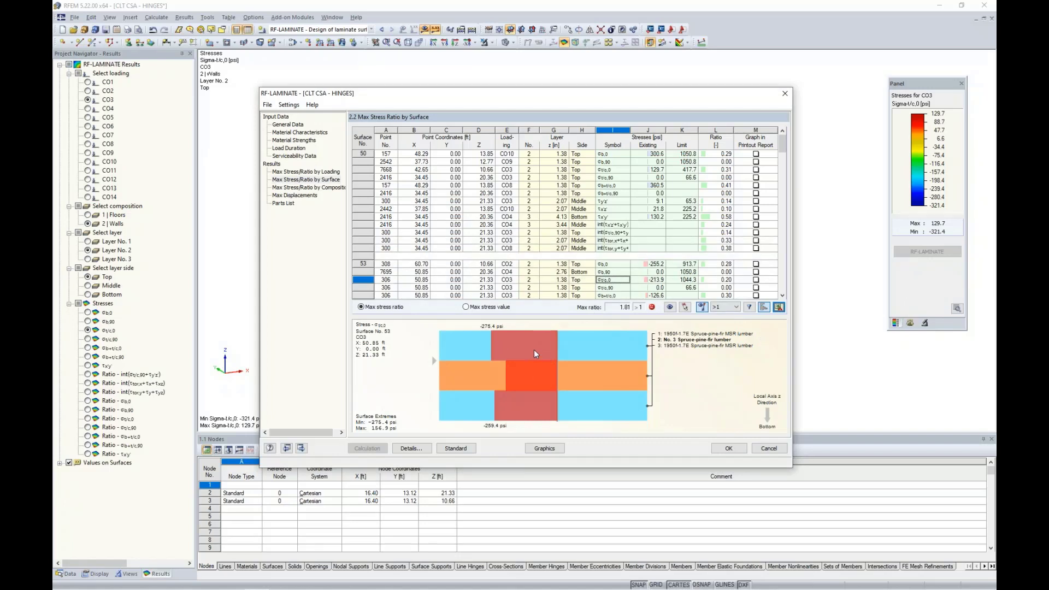
# - Step back through the result rows from surface 53 to the τx'z' row of surface 50, comparing the layer stress diagrams
pyautogui.press('Up')
pyautogui.press('Up')
pyautogui.press('Up')
pyautogui.press('Up')
pyautogui.press('Up')
pyautogui.press('Up')
pyautogui.press('Up')
pyautogui.press('Up')
pyautogui.press('Up')
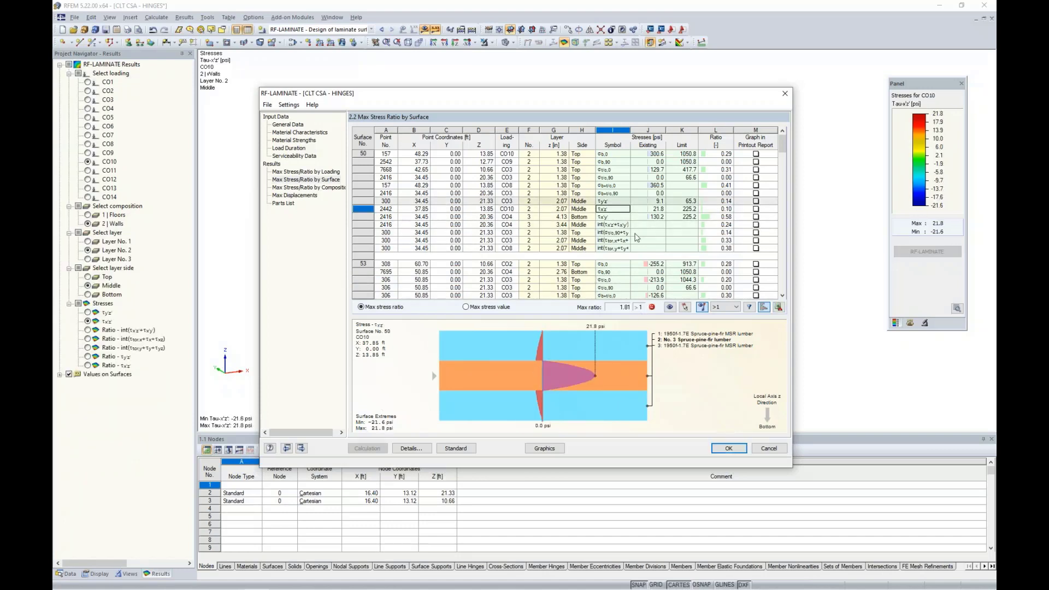
# - Look over the Parts List of the CLT surfaces, and return to the Max Stress/Ratio by Surface results
pyautogui.click(283, 205)
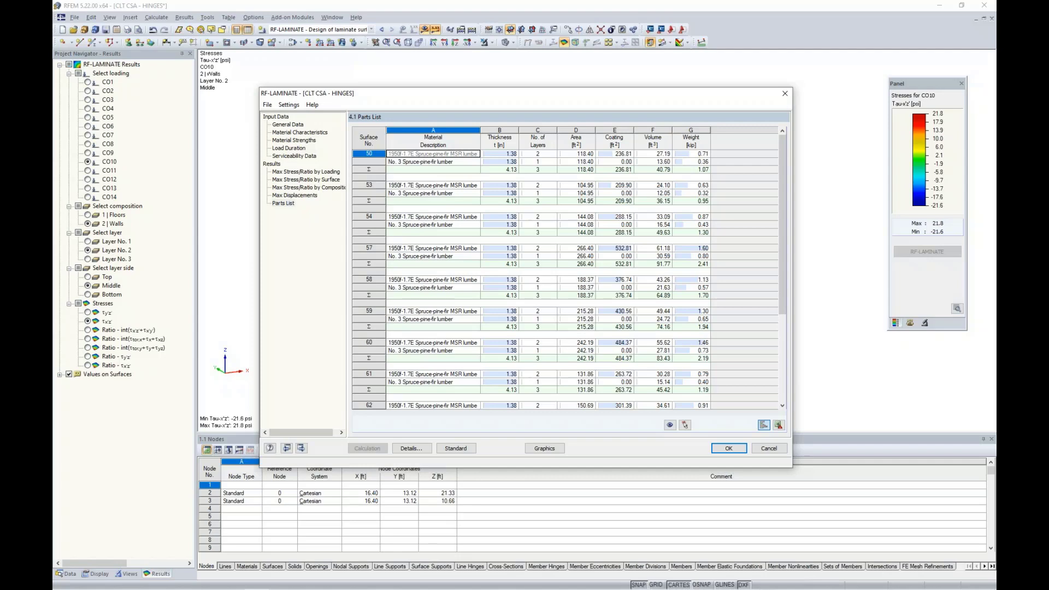
pyautogui.click(298, 179)
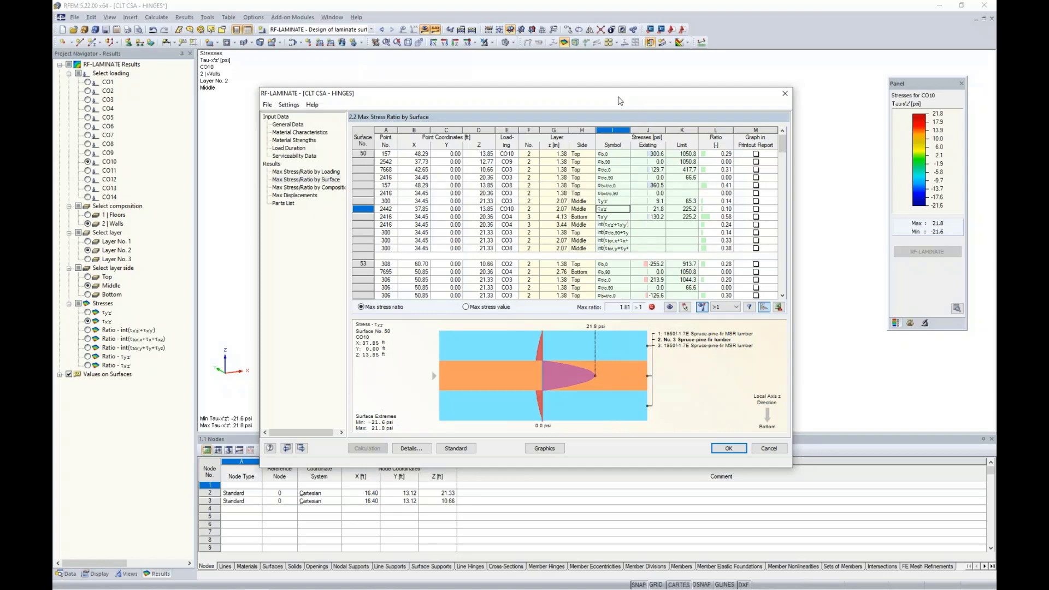
pyautogui.moveTo(620, 97); pyautogui.dragTo(607, 120)
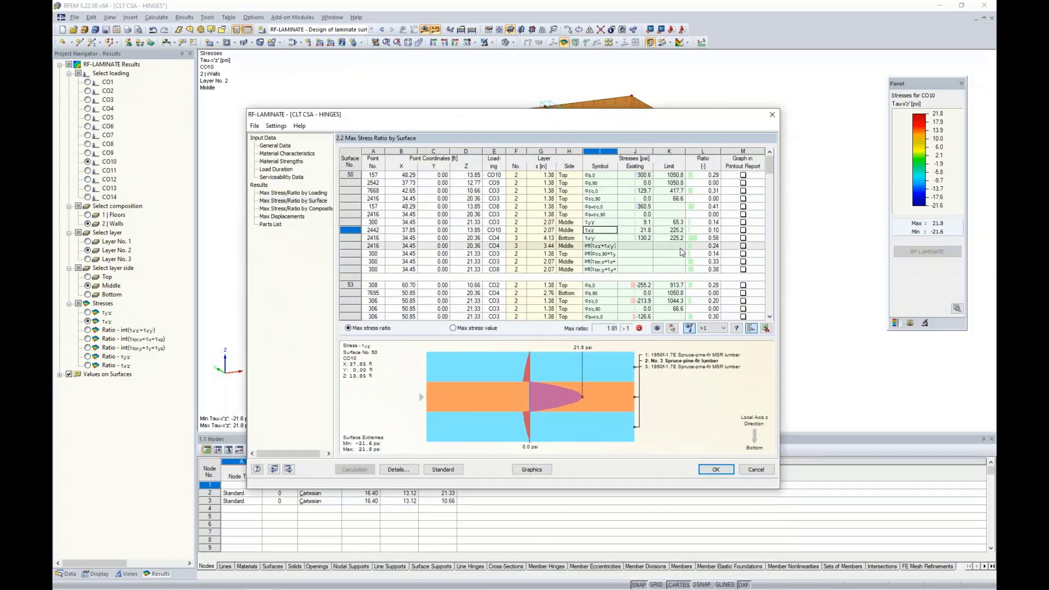
# - Filter the Max Stress/Ratio by Surface results to show only rows with a ratio greater than 1
pyautogui.click(724, 329)
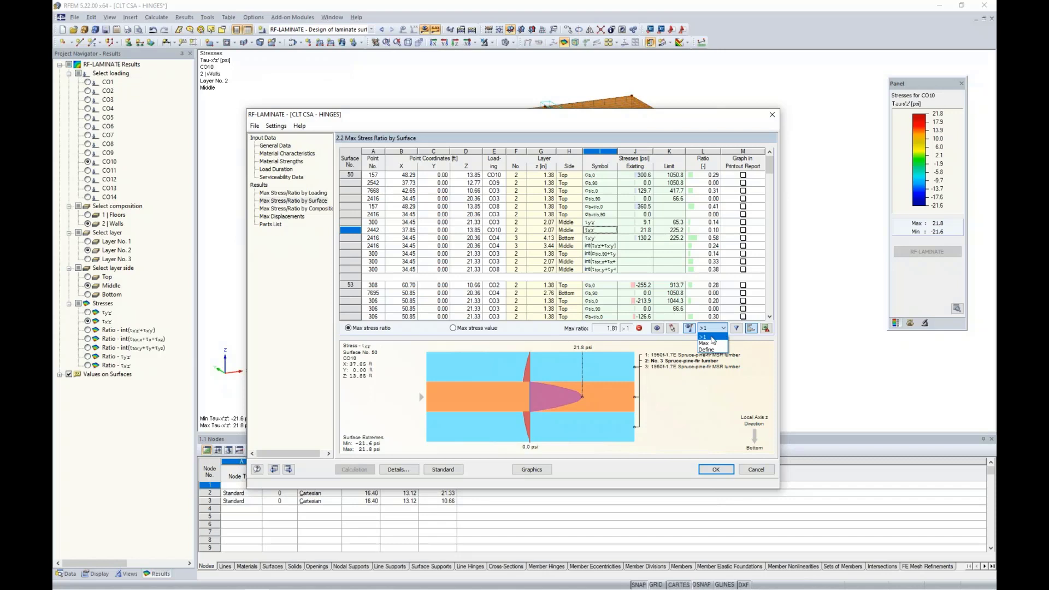
pyautogui.click(711, 337)
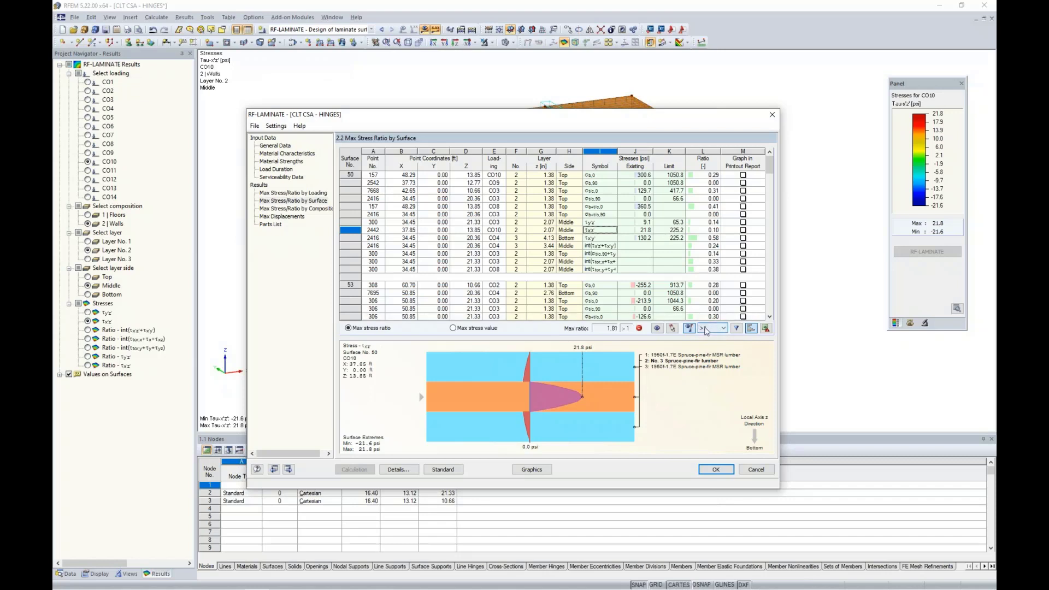
pyautogui.click(736, 329)
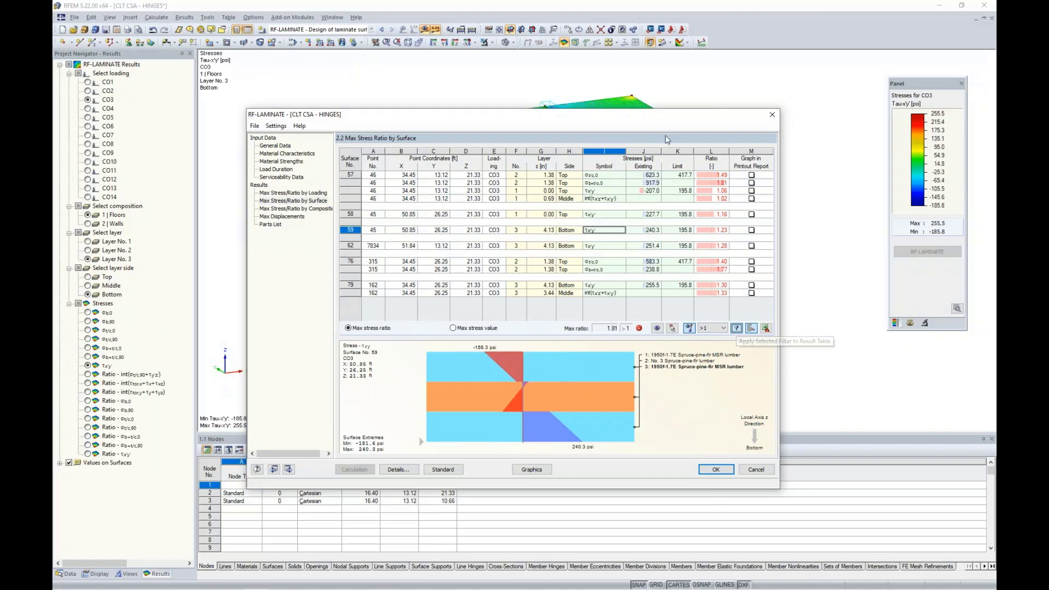
# - Inspect the filtered results of surfaces 57, 58, 59, 62 and 76 row by row, comparing the layer diagrams with their locations on the roof
pyautogui.moveTo(656, 118); pyautogui.dragTo(653, 227)
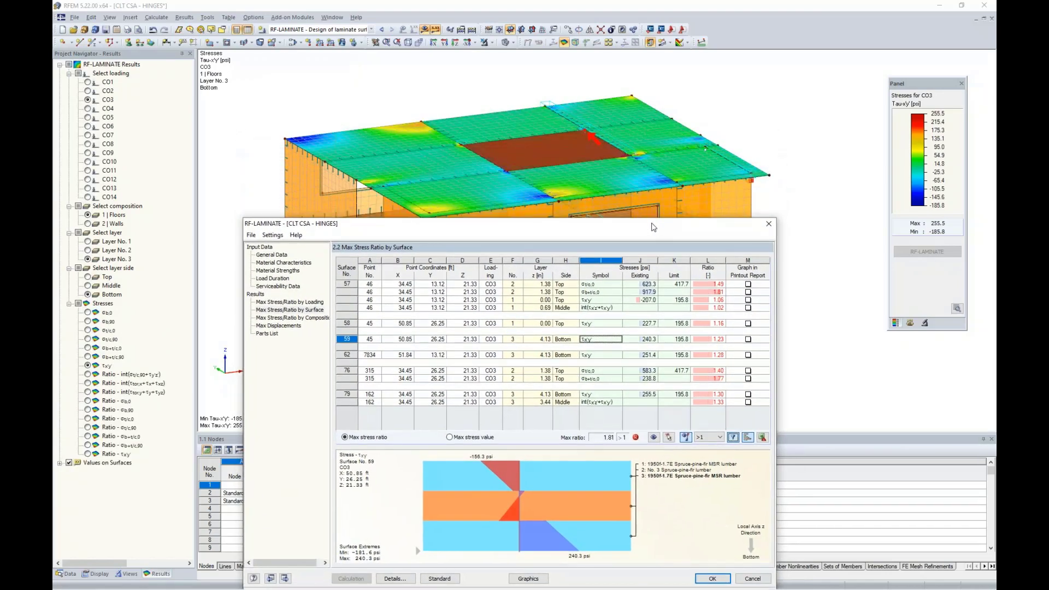
pyautogui.click(607, 286)
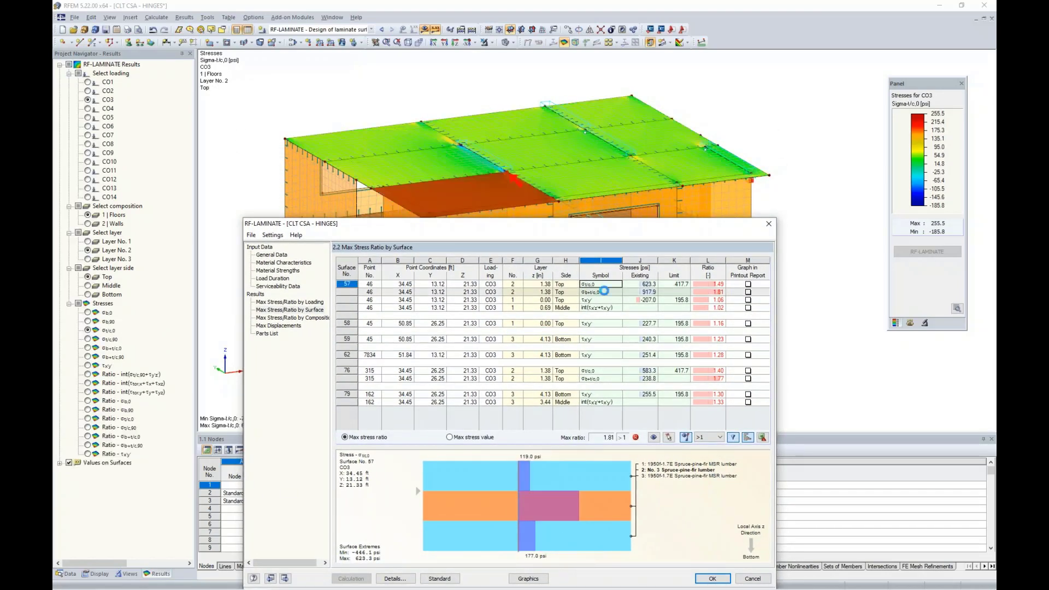
pyautogui.click(606, 292)
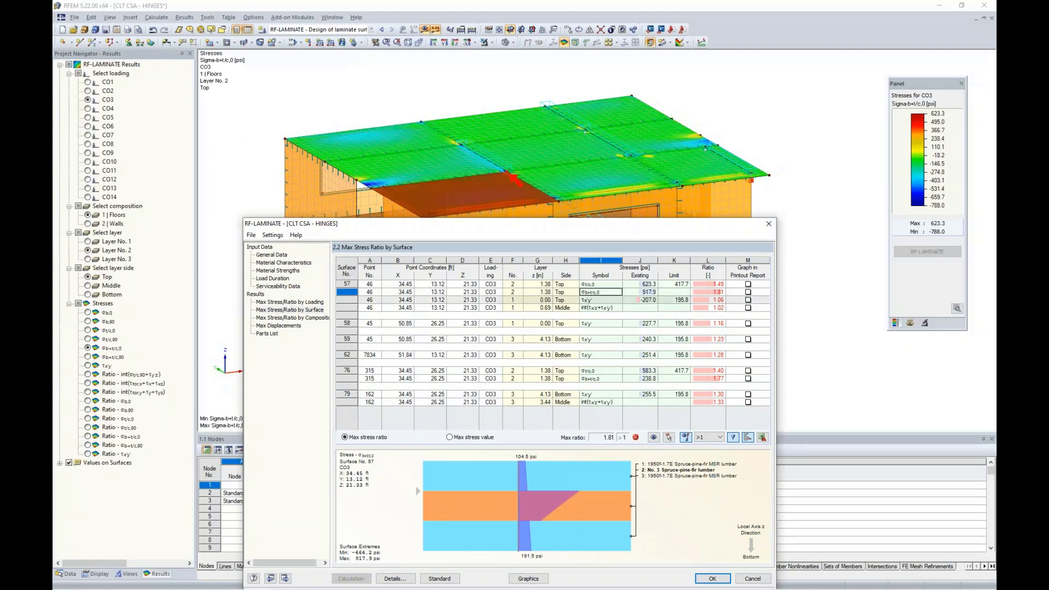
pyautogui.click(606, 300)
pyautogui.click(605, 307)
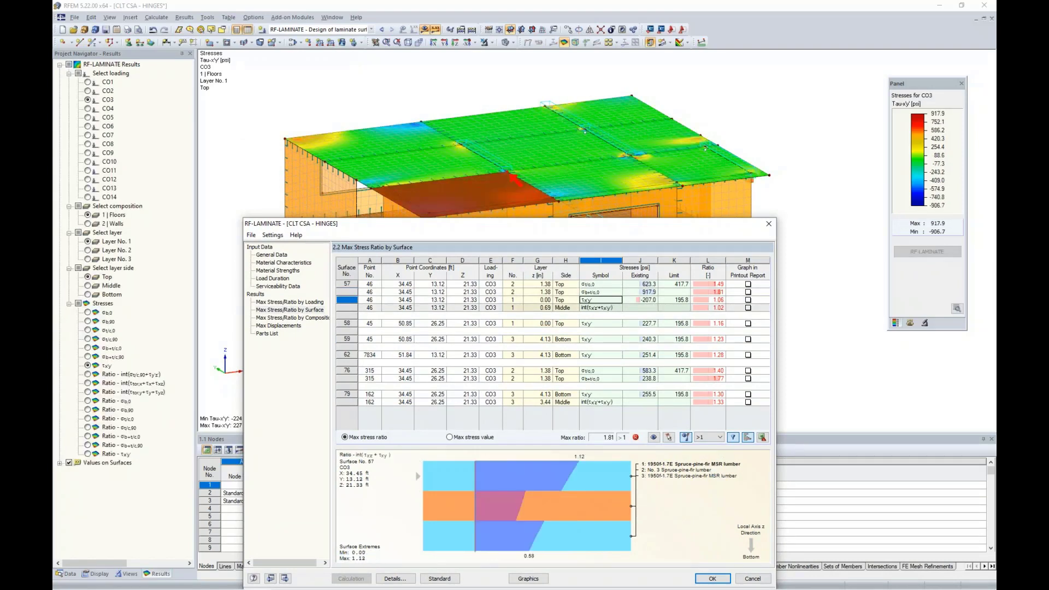
pyautogui.click(607, 324)
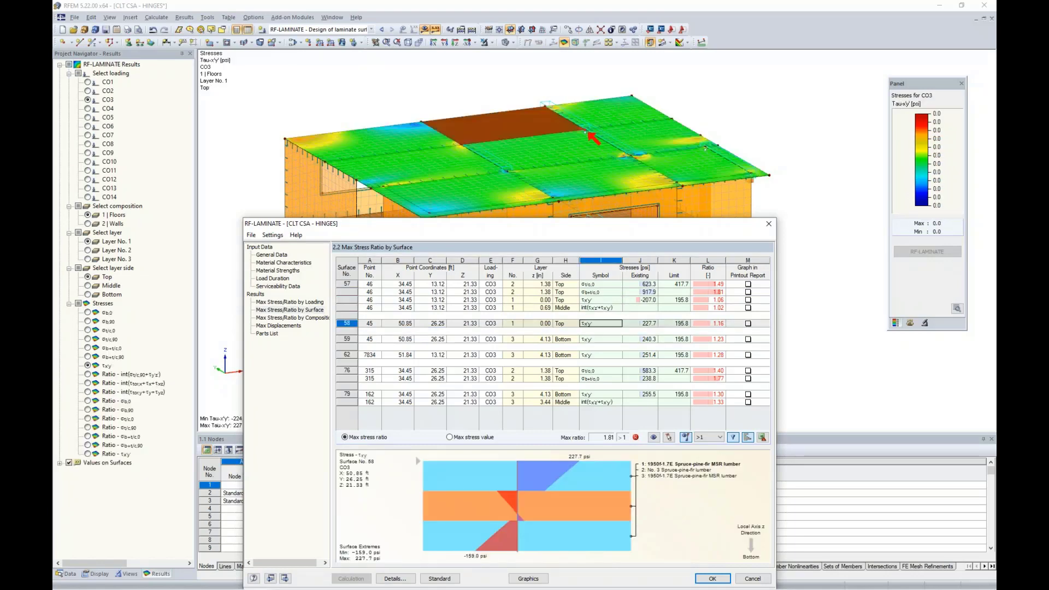
pyautogui.click(602, 339)
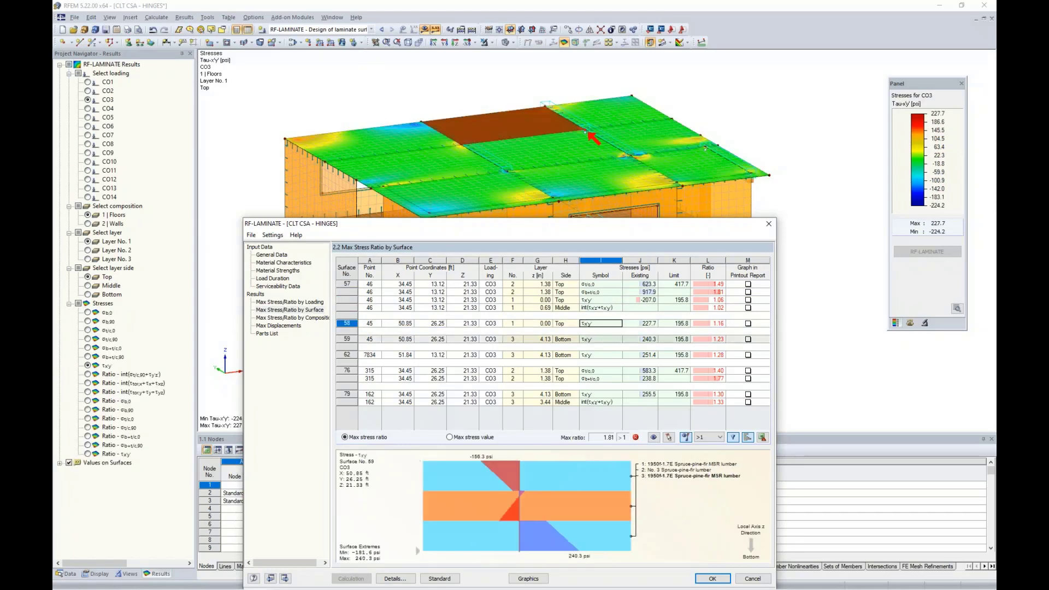
pyautogui.click(604, 355)
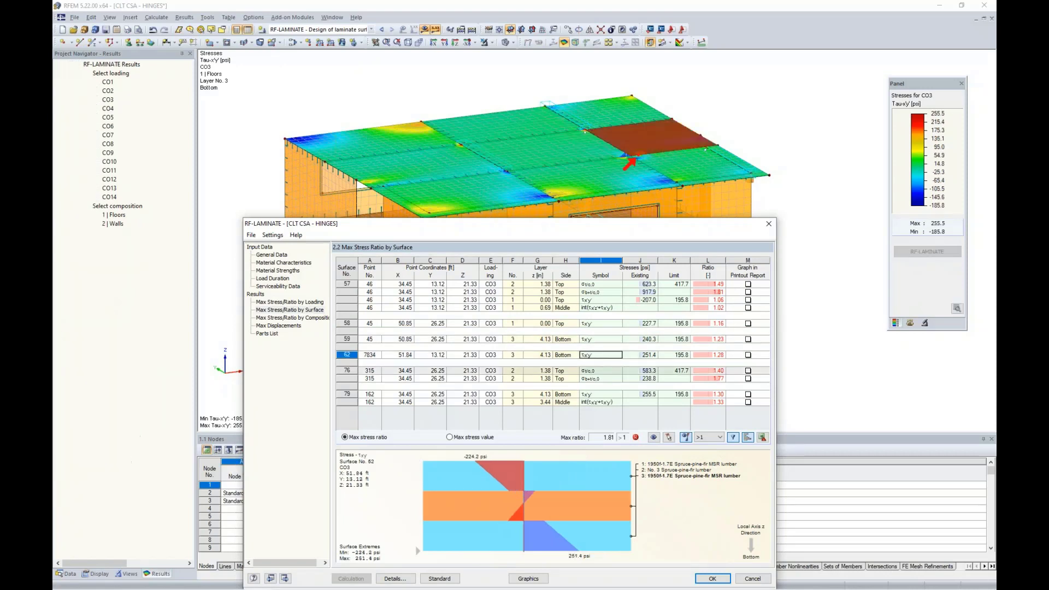
pyautogui.click(602, 371)
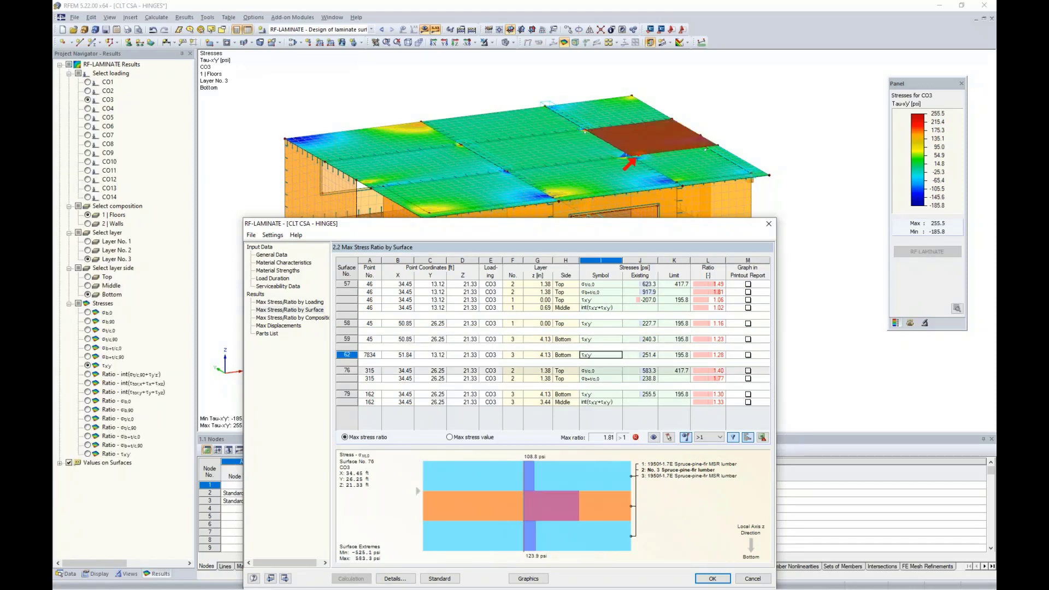
pyautogui.click(603, 379)
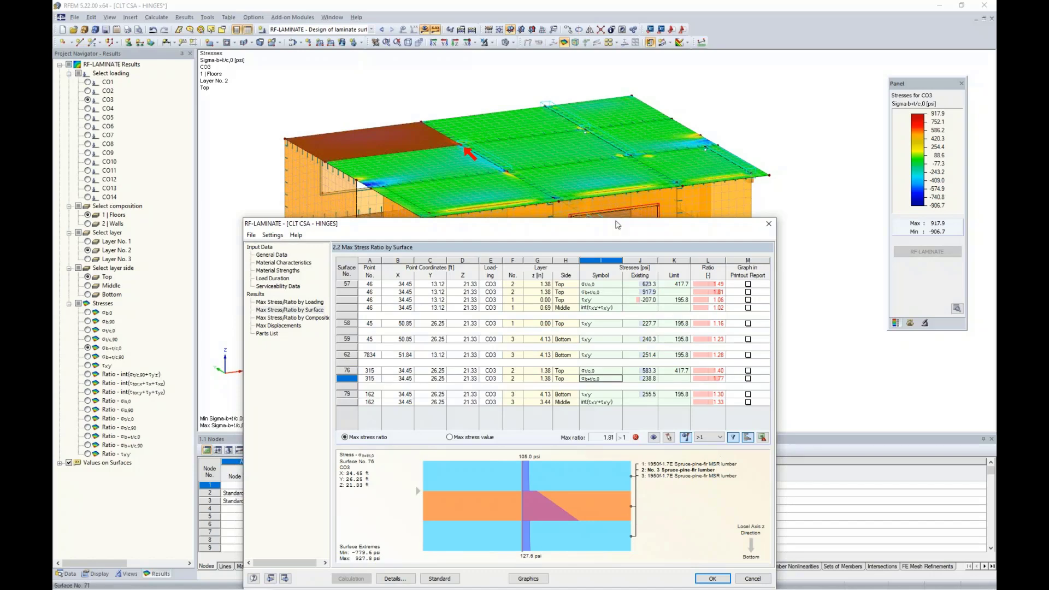
# - Switch from the result tables to the model graphics and display the Ratio - σb+t/c,0 stresses
pyautogui.moveTo(604, 226); pyautogui.dragTo(620, 97)
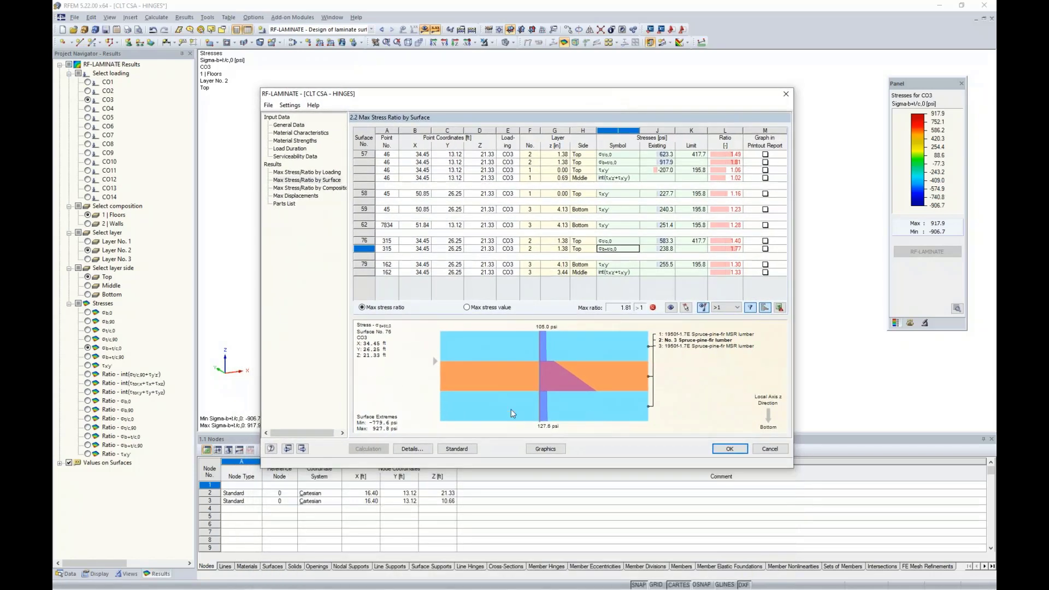
pyautogui.click(539, 449)
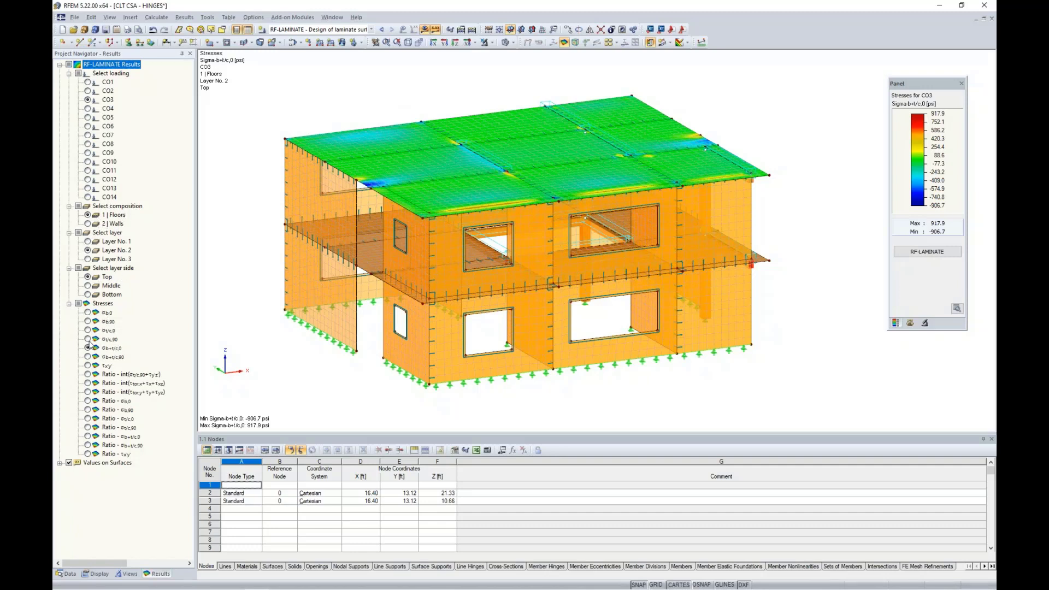
pyautogui.click(87, 339)
pyautogui.click(87, 348)
pyautogui.click(88, 436)
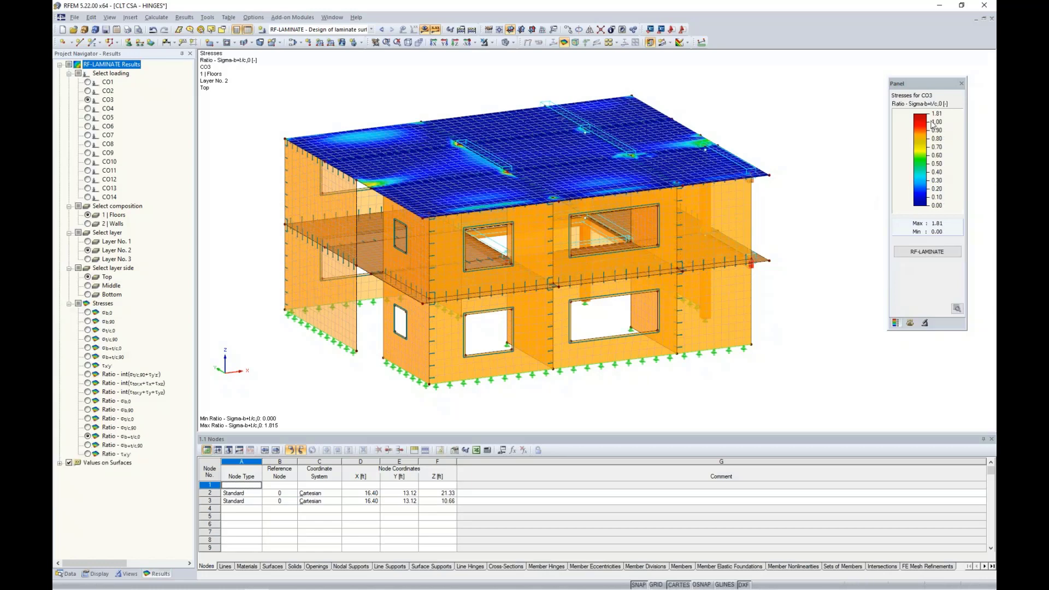
# - Examine the σb+t/c,0 ratio concentrations on the roof at the beam ends and the columns supporting the roof
pyautogui.scroll(2, 466, 146)
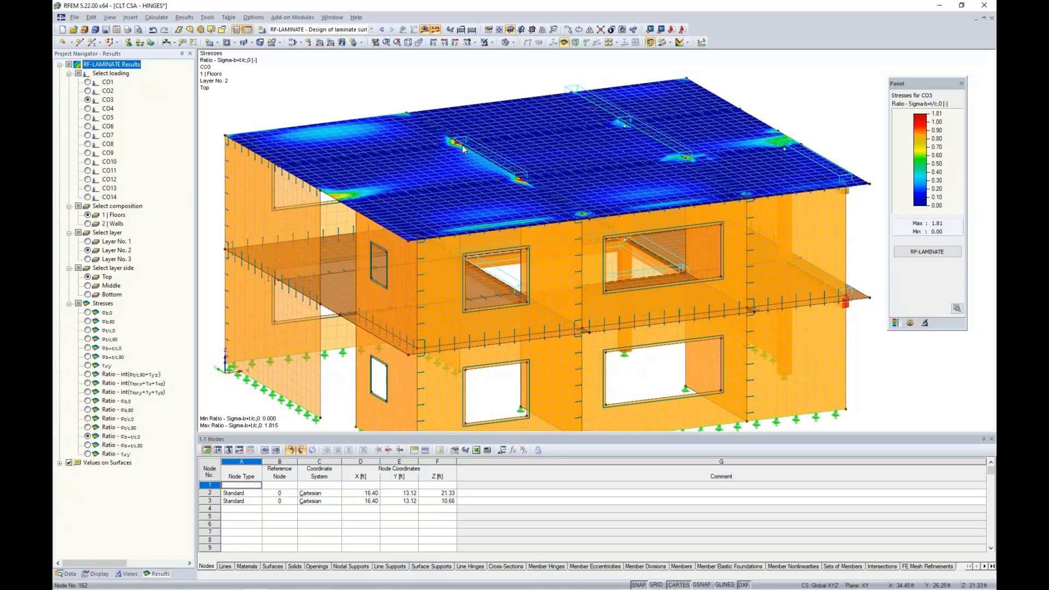
pyautogui.scroll(3, 462, 145)
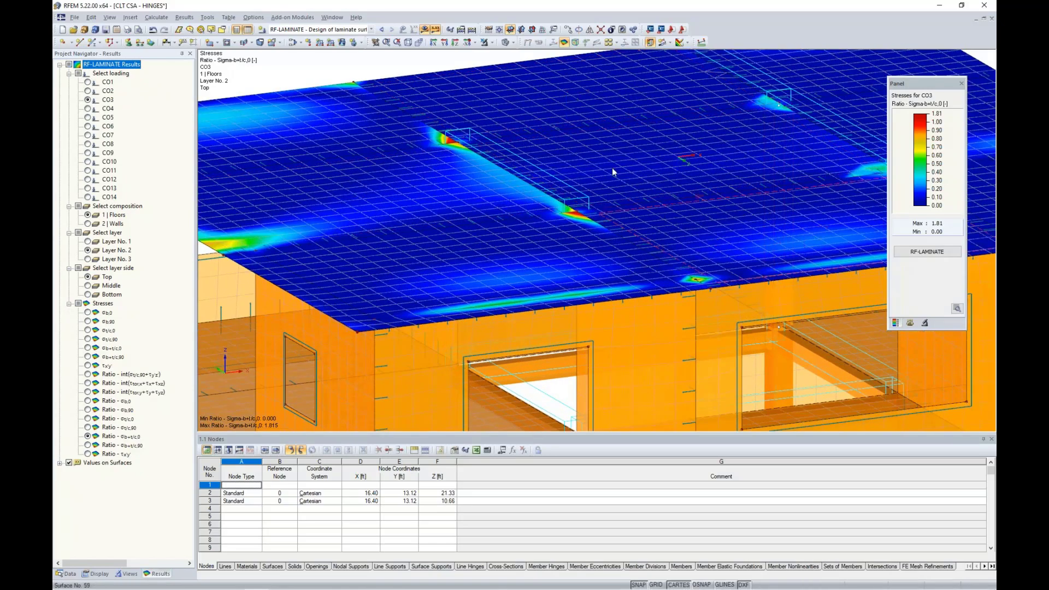
pyautogui.scroll(4, 423, 139)
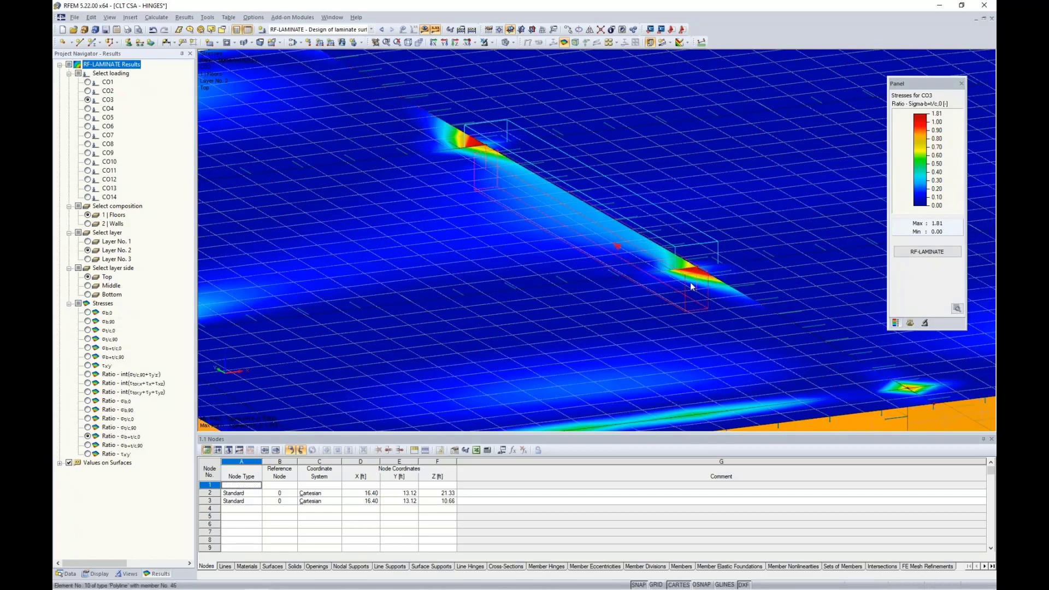
pyautogui.moveTo(531, 189)
pyautogui.scroll(-5, 530, 185)
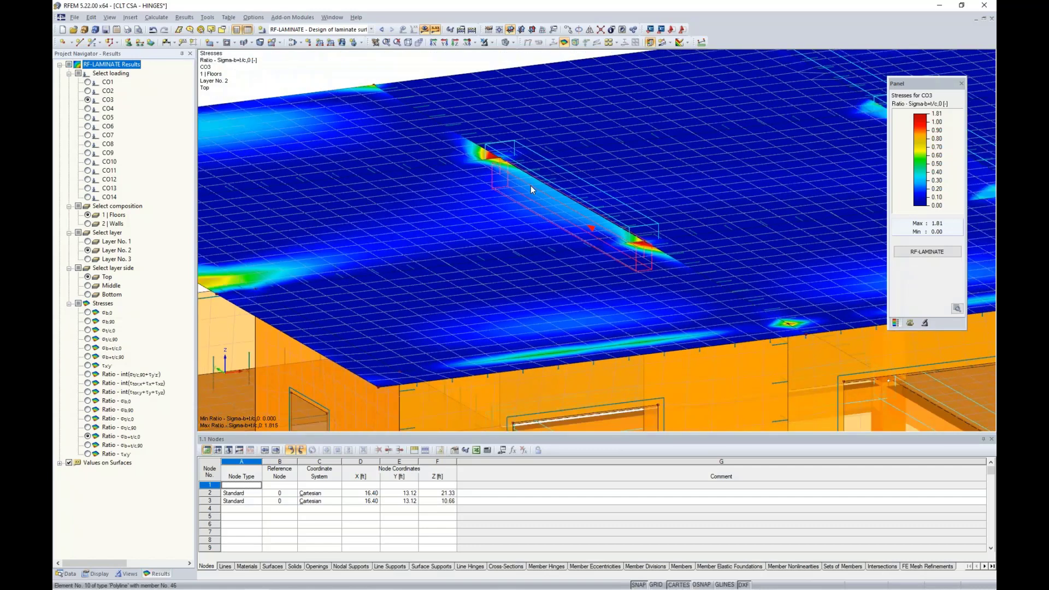
pyautogui.scroll(-2, 530, 185)
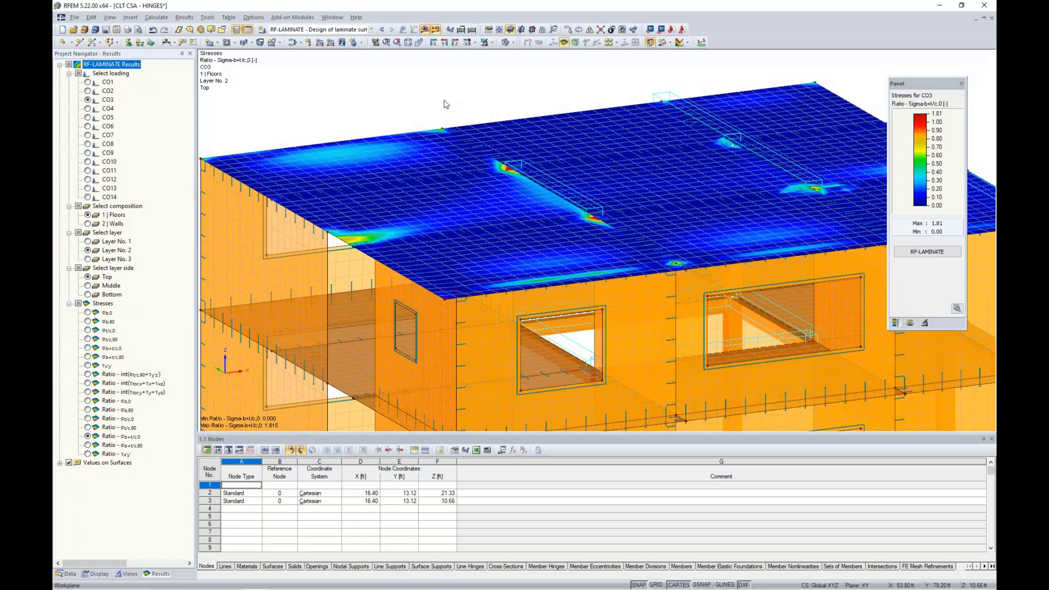
pyautogui.keyDown('ctrl'); pyautogui.moveTo(583, 111); pyautogui.dragTo(425, 106, button='middle'); pyautogui.keyUp('ctrl')
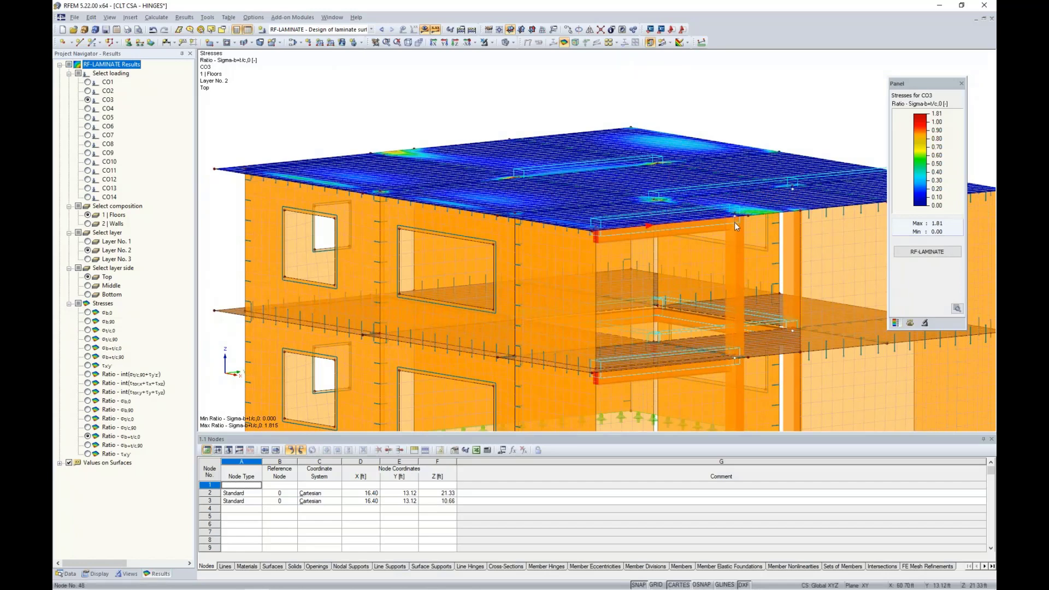
pyautogui.moveTo(743, 232)
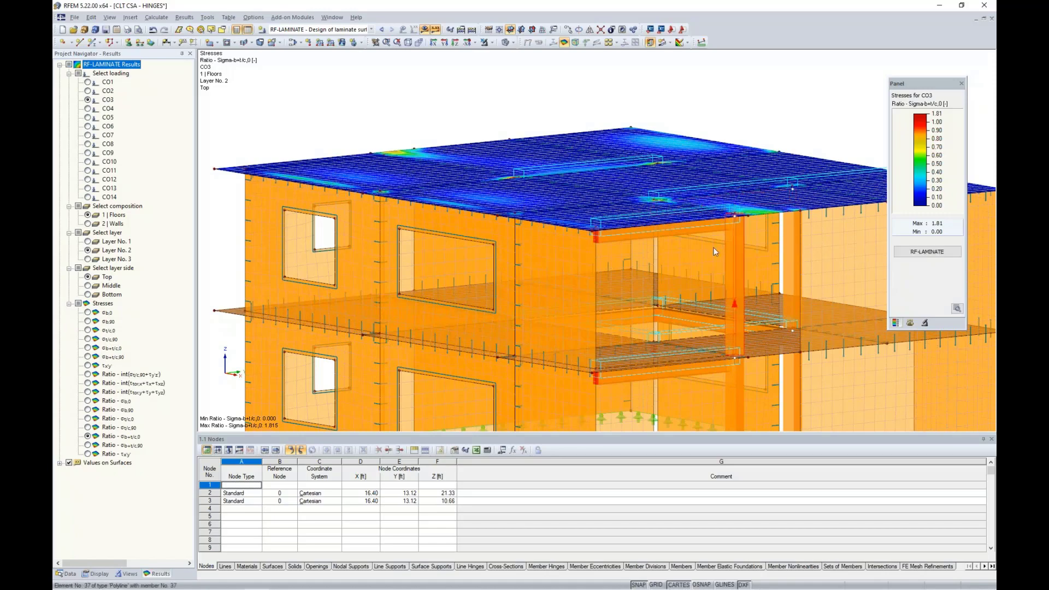
pyautogui.keyDown('ctrl'); pyautogui.moveTo(477, 247); pyautogui.dragTo(612, 297, button='middle'); pyautogui.keyUp('ctrl')
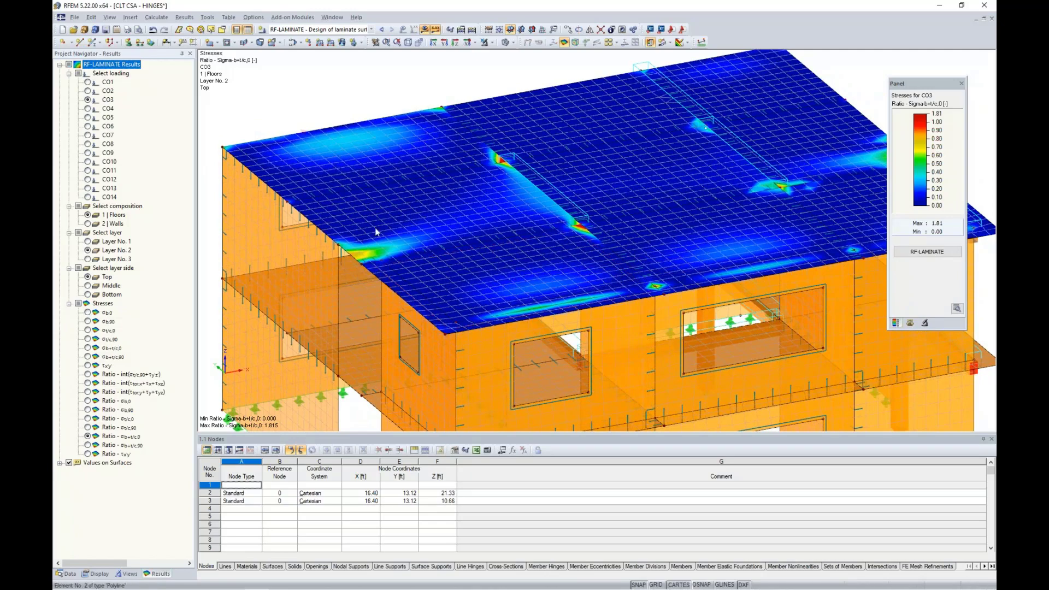
# - Isolate the roof level in a side view using Visibility by Selected Objects, and show it in an isometric-like orientation
pyautogui.keyDown('ctrl'); pyautogui.moveTo(443, 213); pyautogui.dragTo(571, 110, button='middle'); pyautogui.keyUp('ctrl')
pyautogui.scroll(-1, 571, 110)
pyautogui.moveTo(273, 99); pyautogui.dragTo(810, 171)
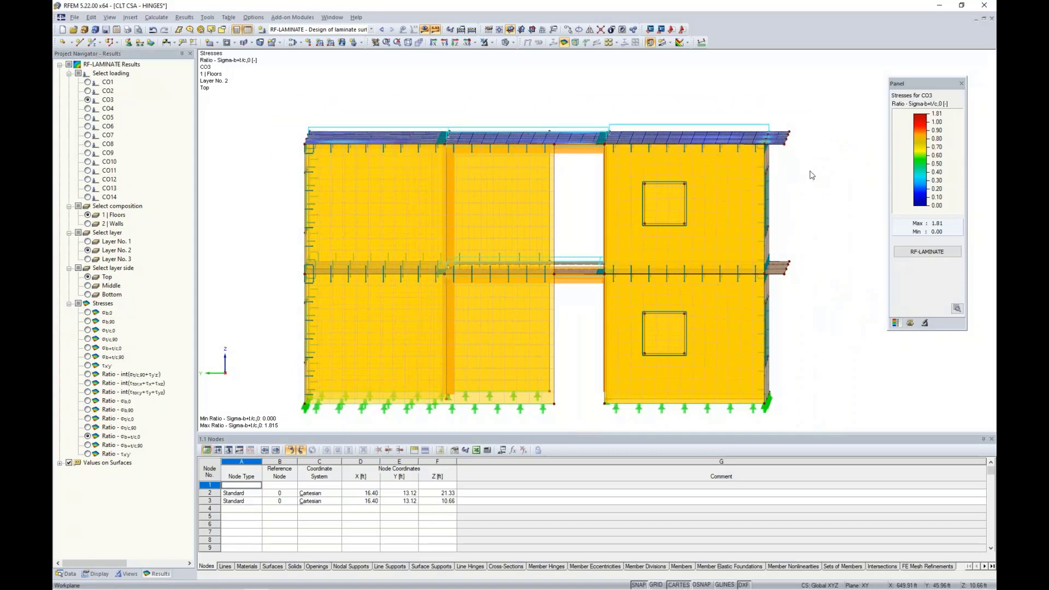
pyautogui.click(491, 43)
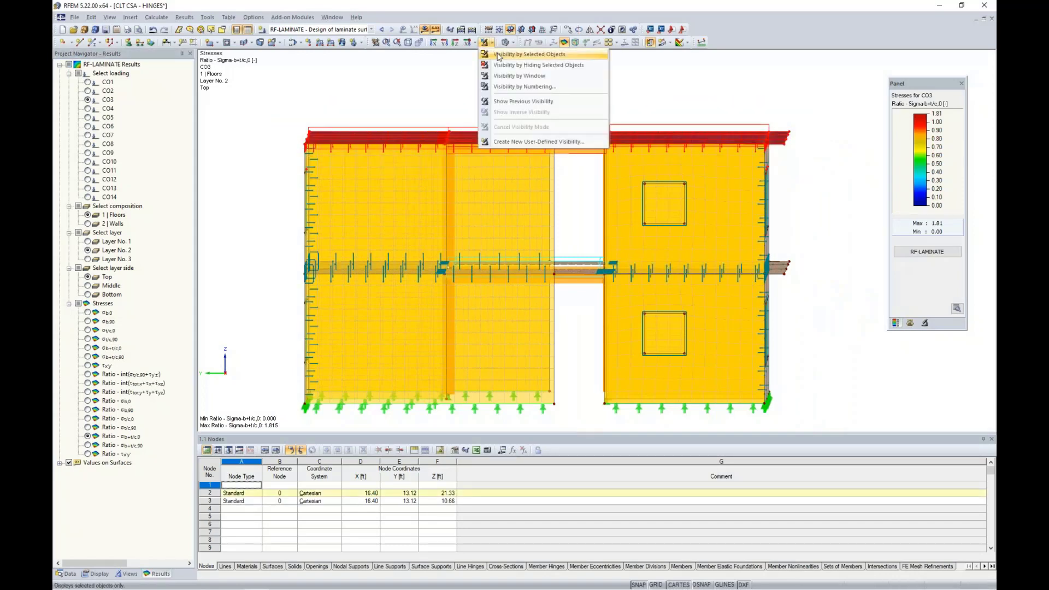
pyautogui.click(499, 54)
pyautogui.keyDown('ctrl'); pyautogui.moveTo(583, 93); pyautogui.dragTo(500, 293, button='middle'); pyautogui.keyUp('ctrl')
pyautogui.scroll(-1, 480, 208)
pyautogui.scroll(-1, 501, 290)
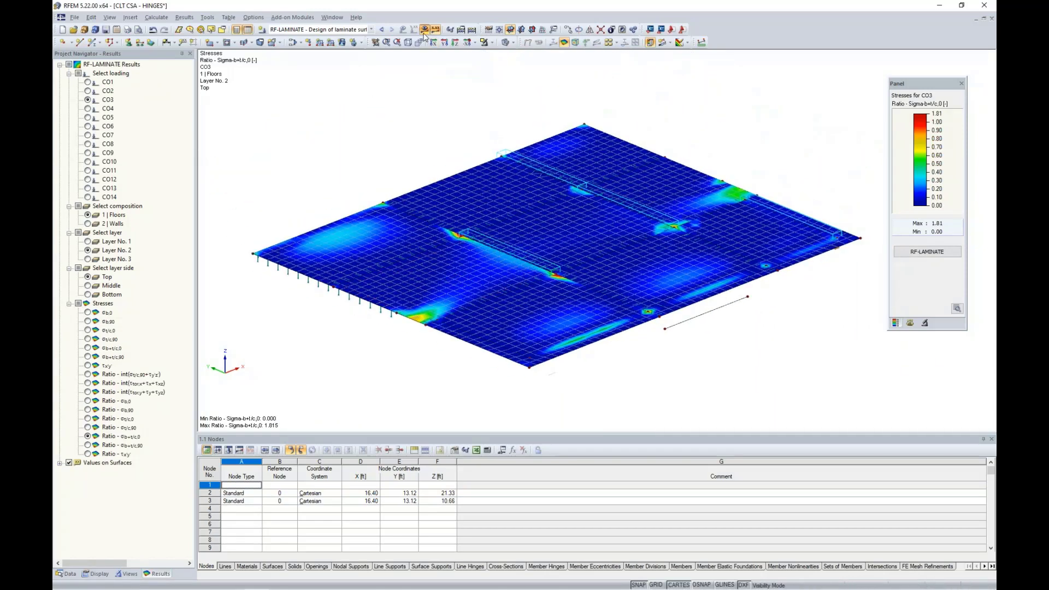
# - Hide the RF-LAMINATE results and start a new FE mesh refinement on node 162 at the roof beam's end
pyautogui.click(424, 31)
pyautogui.scroll(3, 470, 258)
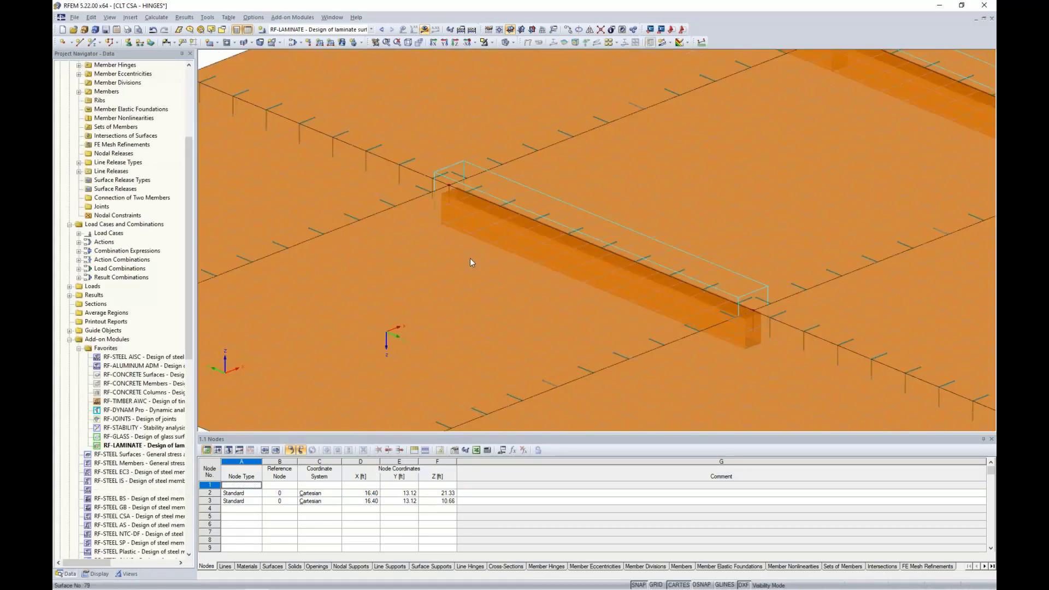
pyautogui.scroll(-3, 470, 258)
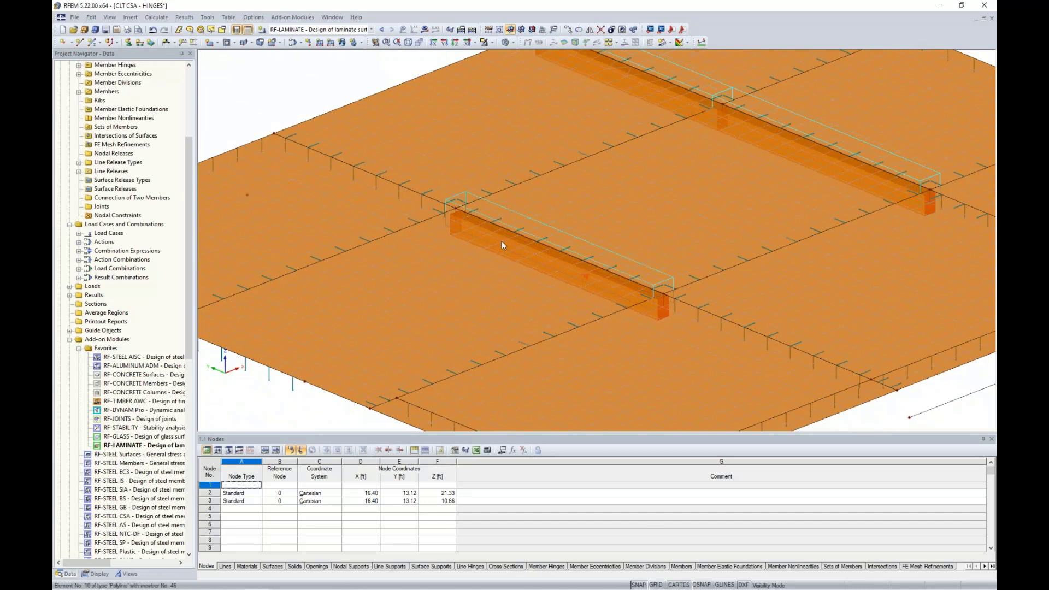
pyautogui.rightClick(456, 211)
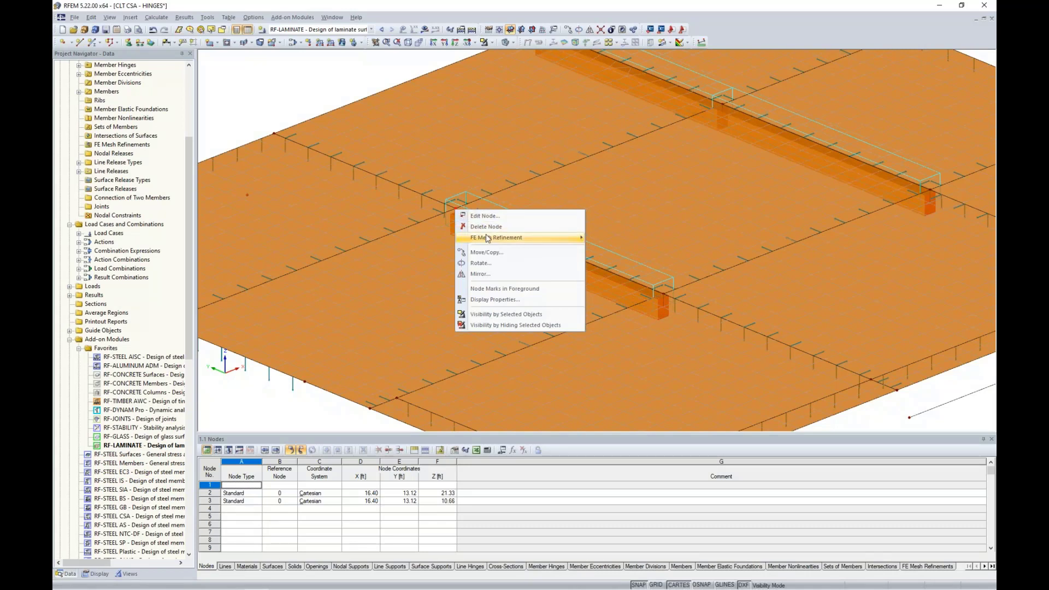
pyautogui.moveTo(488, 239)
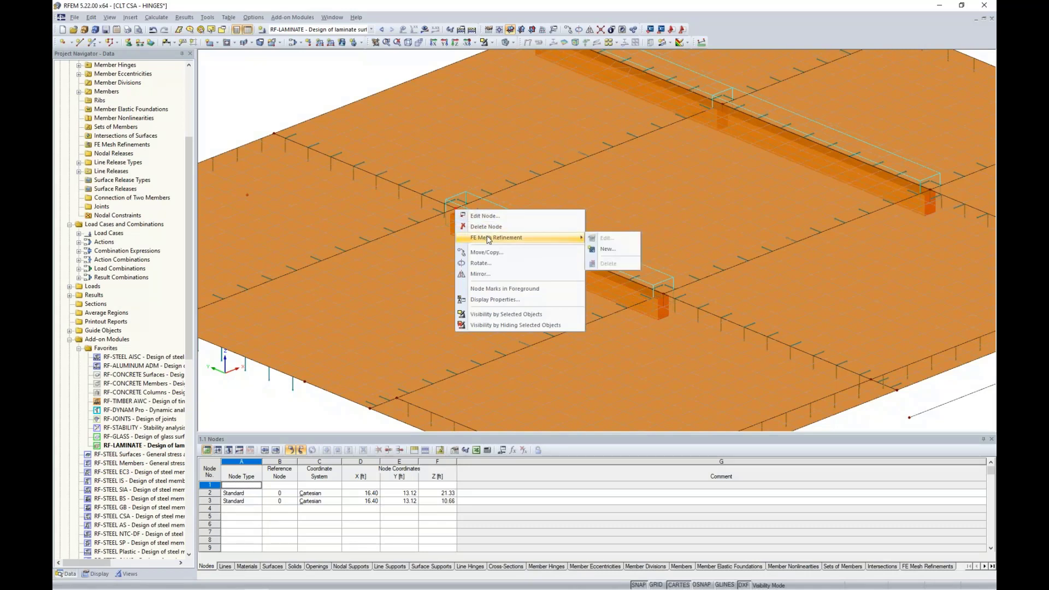
pyautogui.click(608, 250)
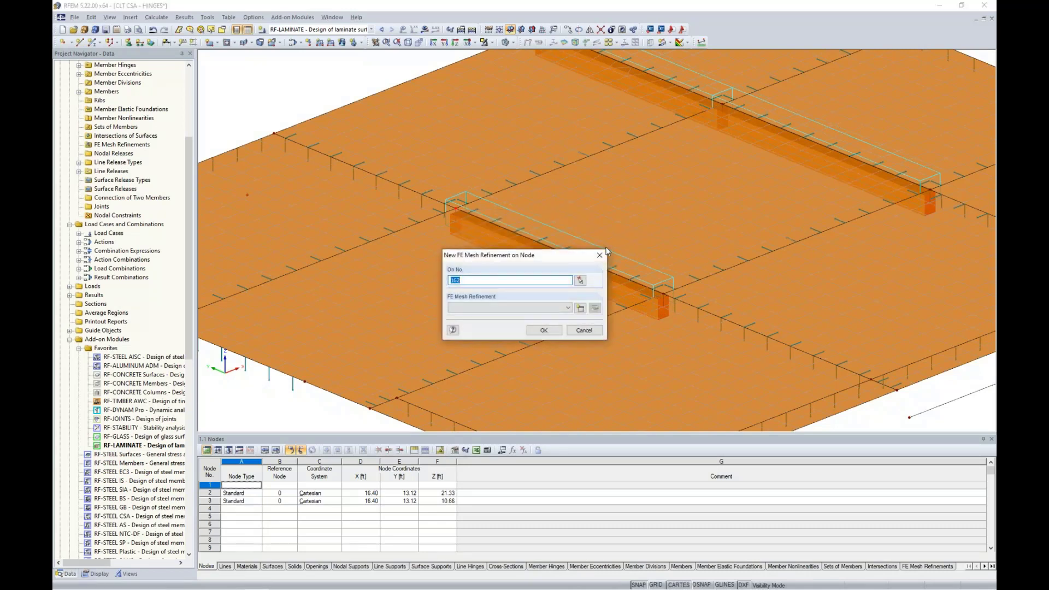
pyautogui.click(580, 308)
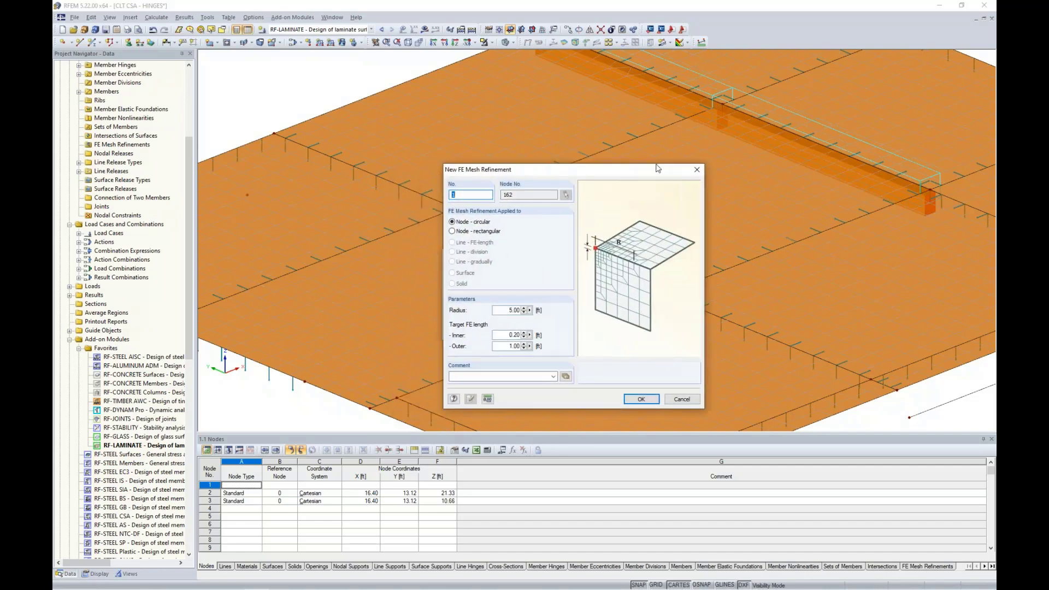
pyautogui.moveTo(582, 183); pyautogui.dragTo(757, 140)
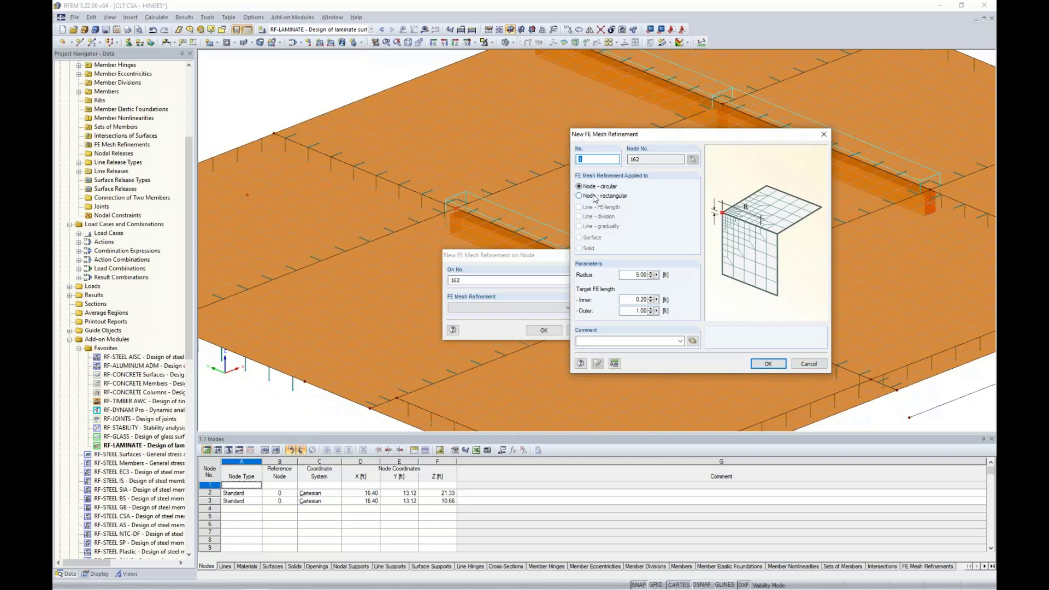
# - Give the circular node refinement a 2 ft radius and 0.5 ft outer target FE length, and assign it to node 162, accepting deletion of the results
pyautogui.doubleClick(636, 274)
pyautogui.write('2.0')
pyautogui.doubleClick(637, 310)
pyautogui.write('0.5')
pyautogui.click(768, 364)
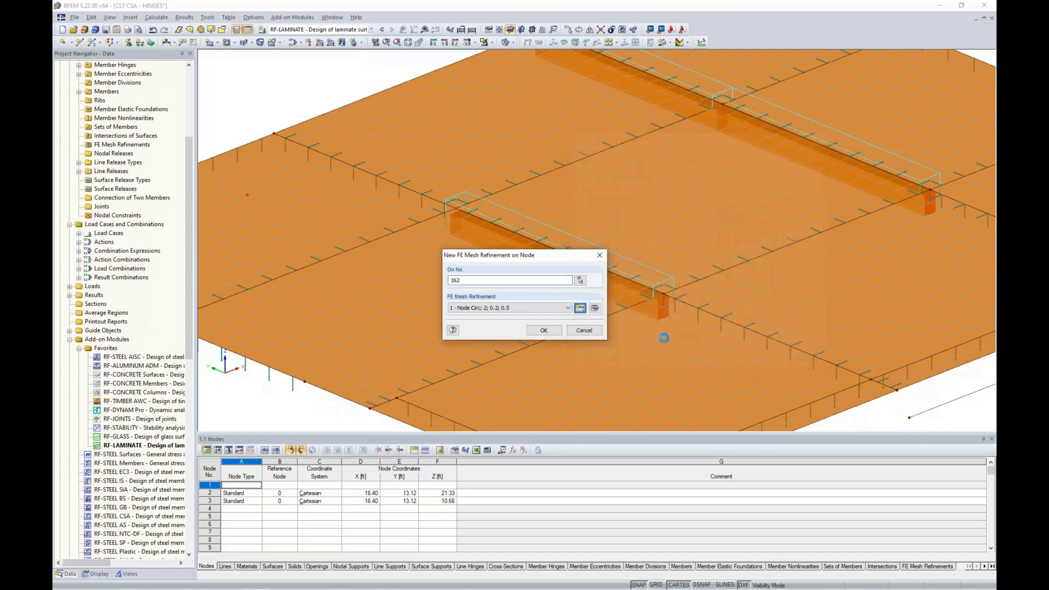
pyautogui.click(544, 330)
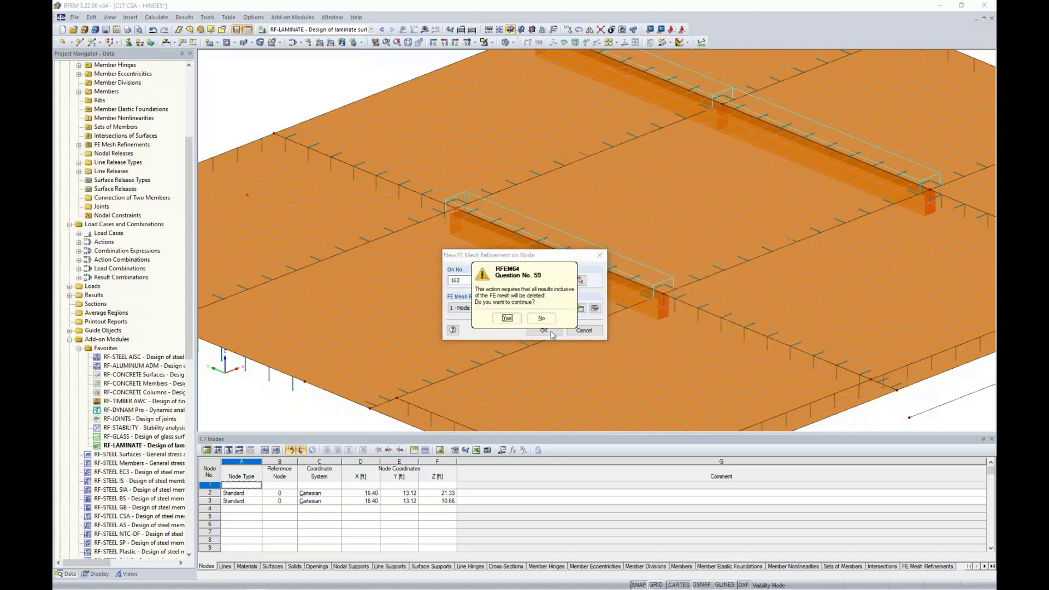
pyautogui.click(510, 326)
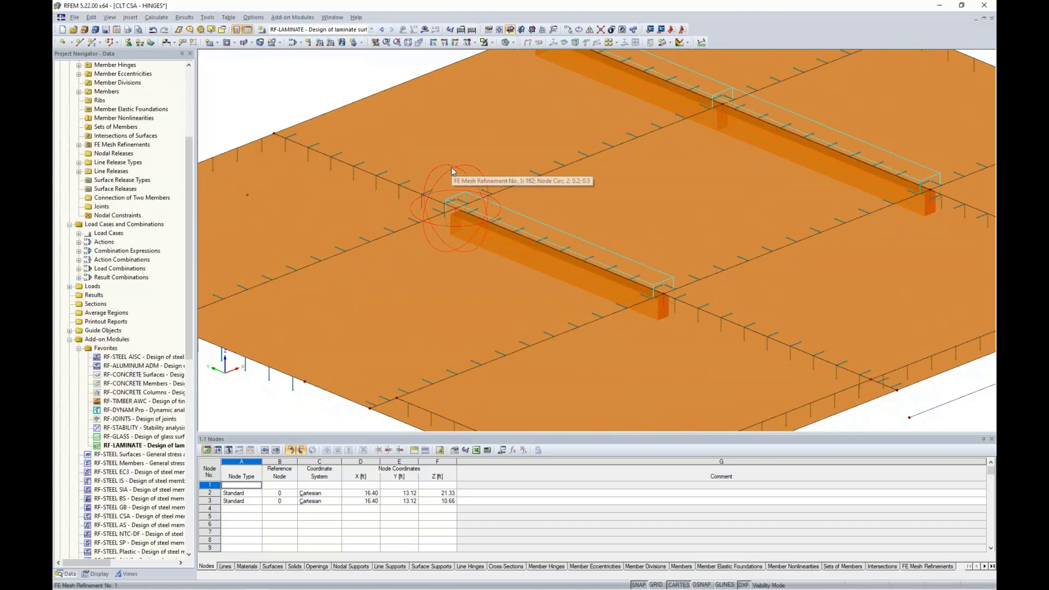
# - Show the model as wireframe and generate the FE mesh, checking it around the refined beam-end node
pyautogui.click(511, 43)
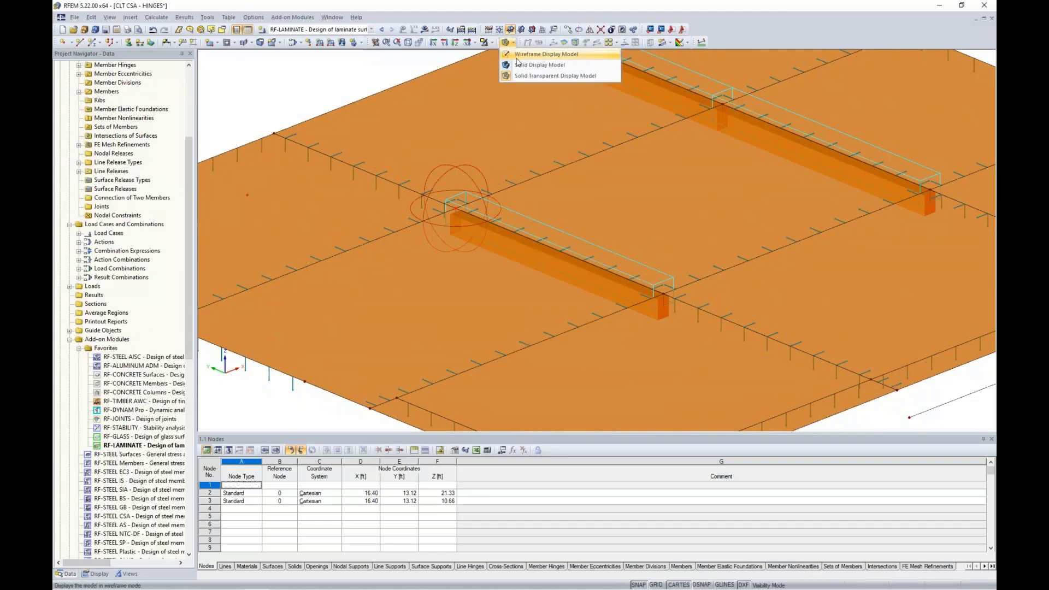
pyautogui.click(520, 56)
pyautogui.click(156, 18)
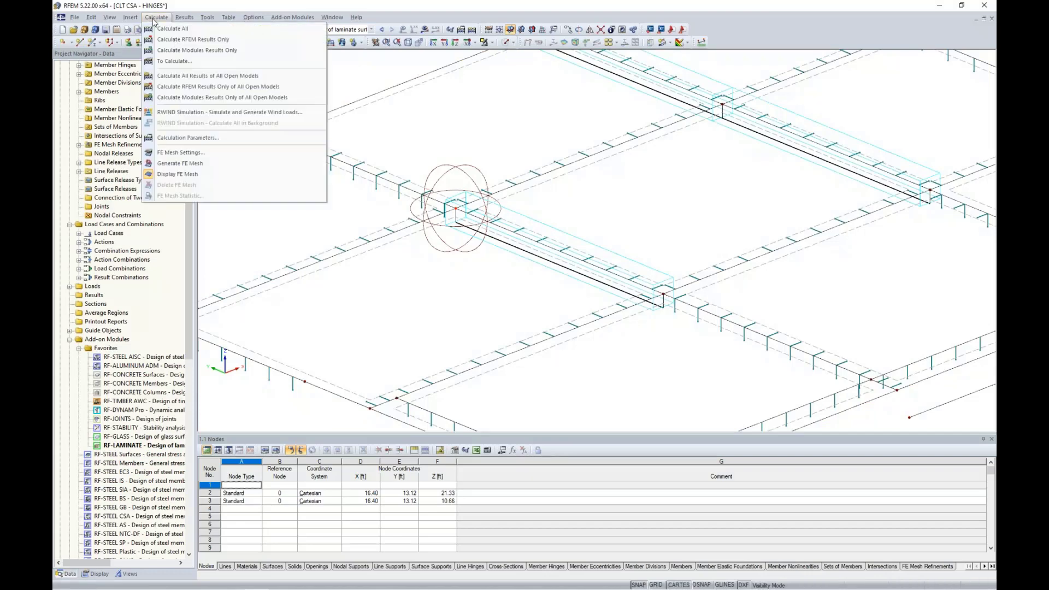
pyautogui.click(177, 164)
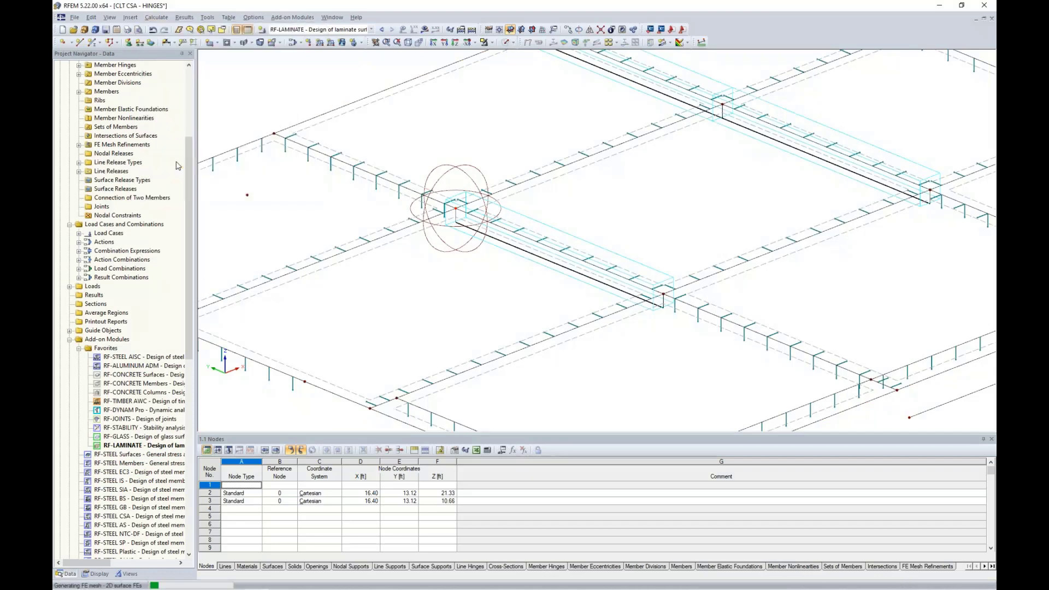
pyautogui.scroll(4, 513, 231)
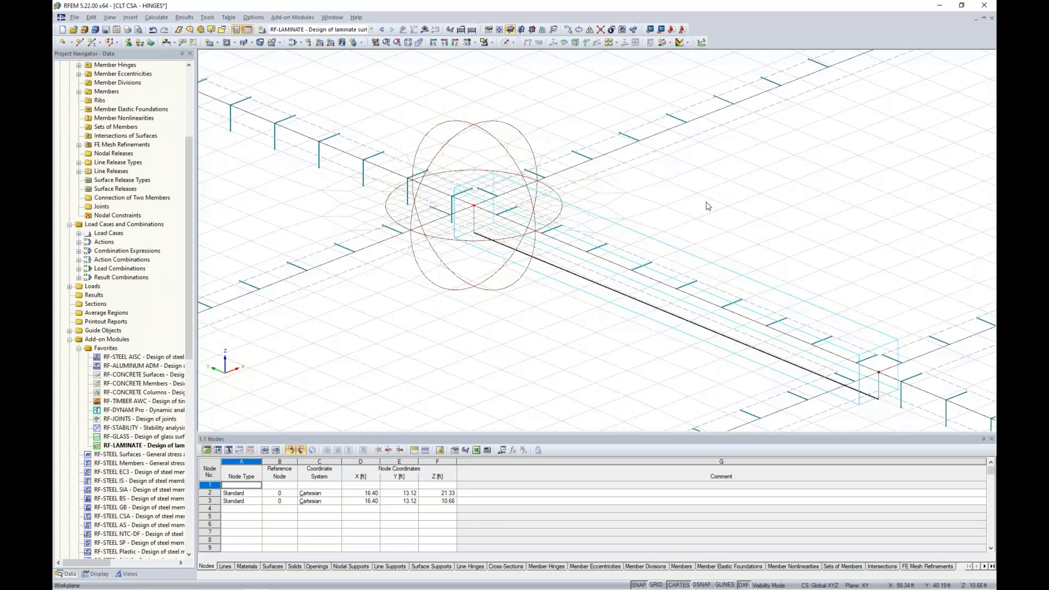
pyautogui.scroll(-5, 708, 206)
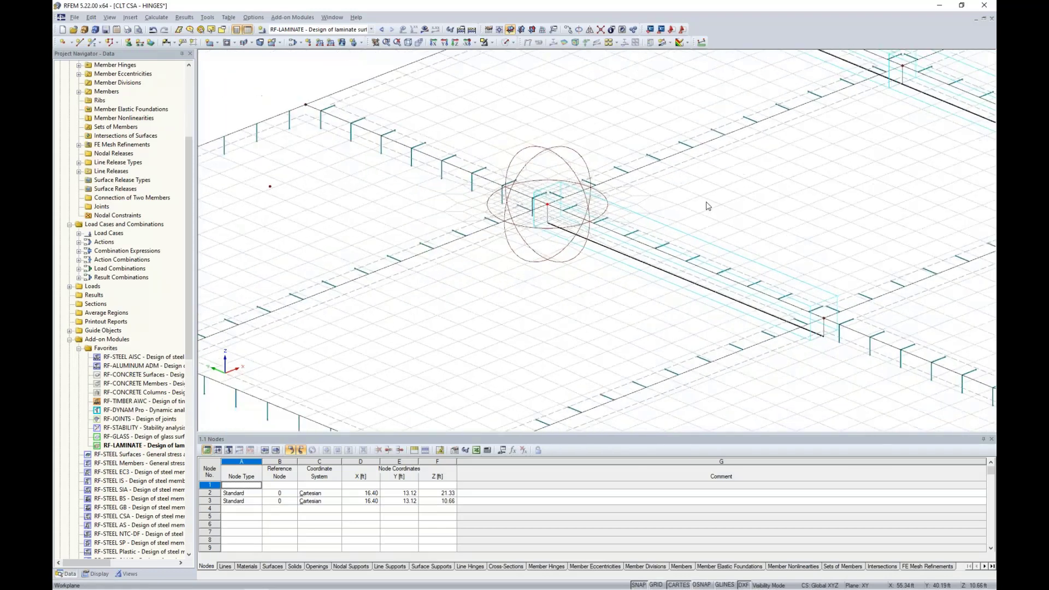
# - Apply the same FE mesh refinement to the node at the beam's other end and regenerate the FE mesh
pyautogui.moveTo(783, 232); pyautogui.dragTo(664, 214, button='middle')
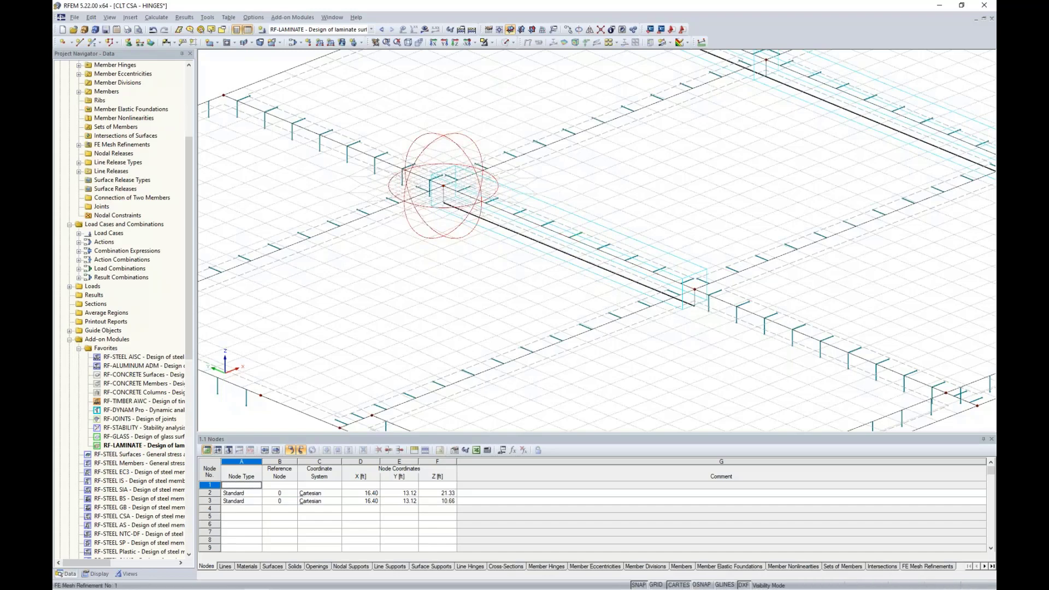
pyautogui.click(694, 289)
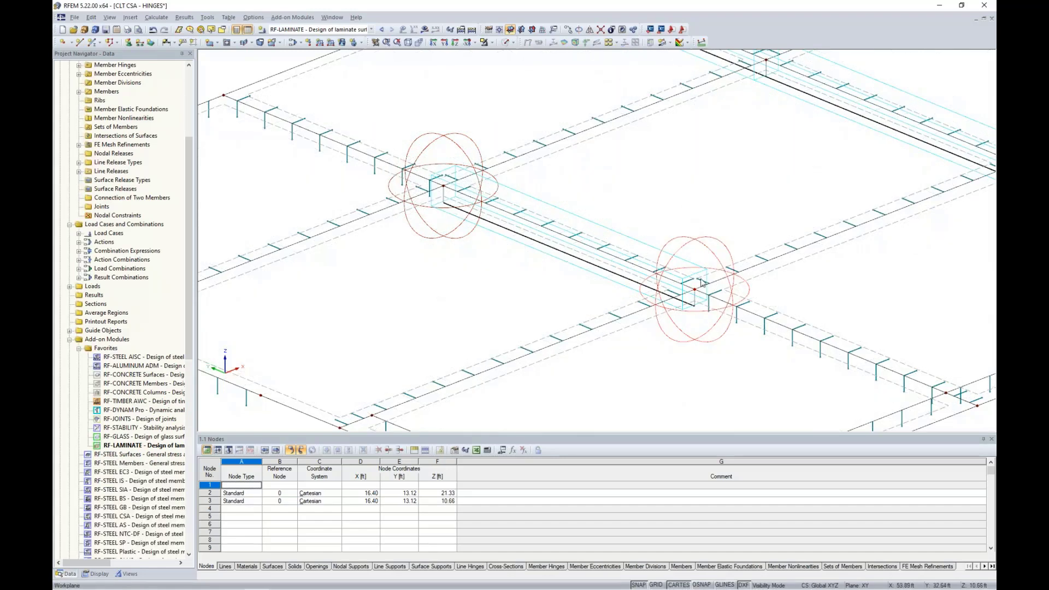
pyautogui.click(157, 16)
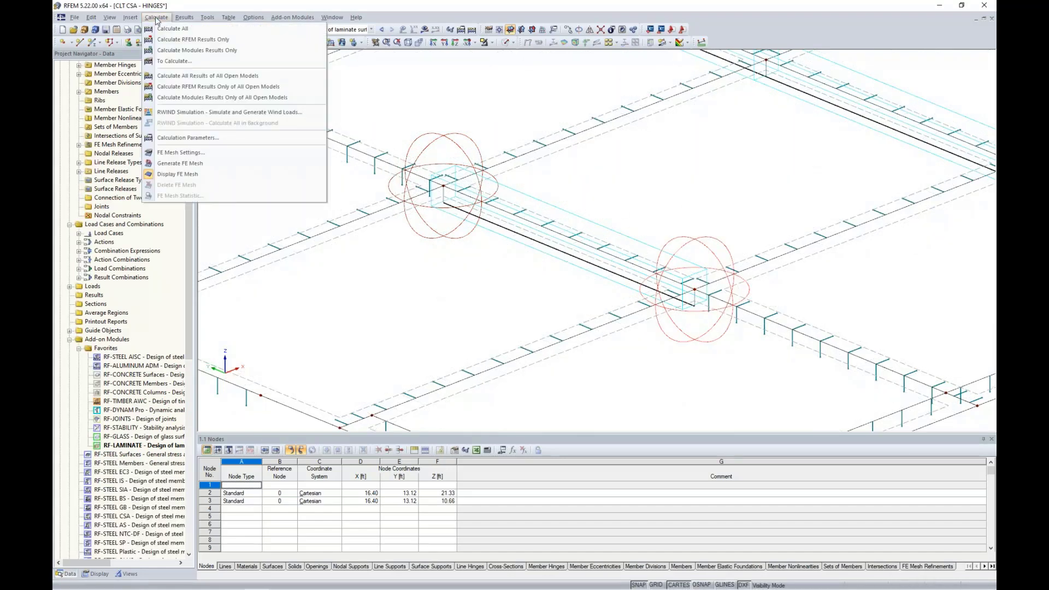
pyautogui.click(175, 164)
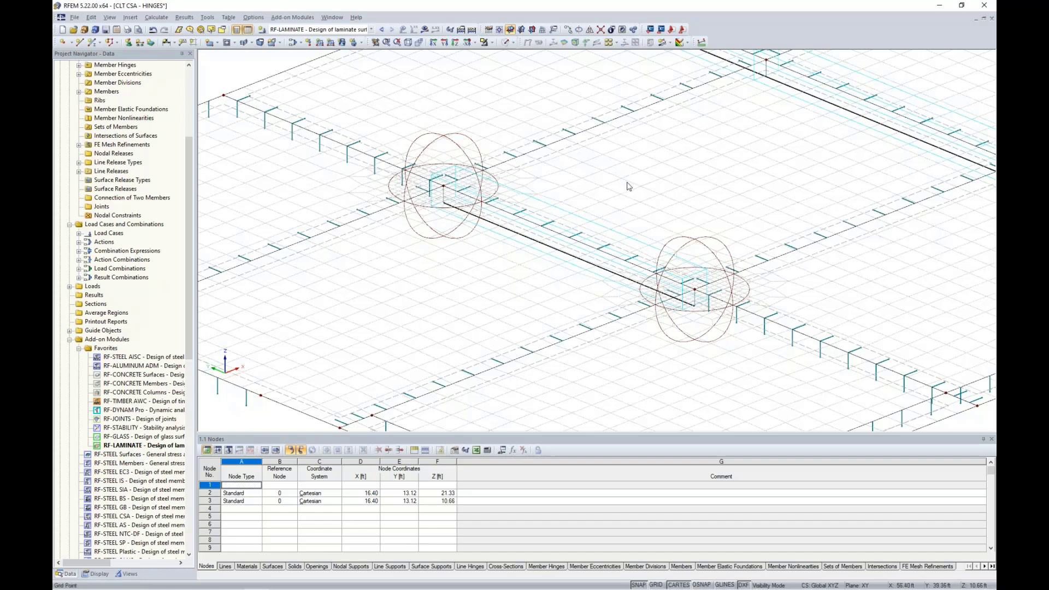
pyautogui.scroll(-3, 486, 301)
pyautogui.moveTo(486, 301); pyautogui.dragTo(514, 279, button='middle')
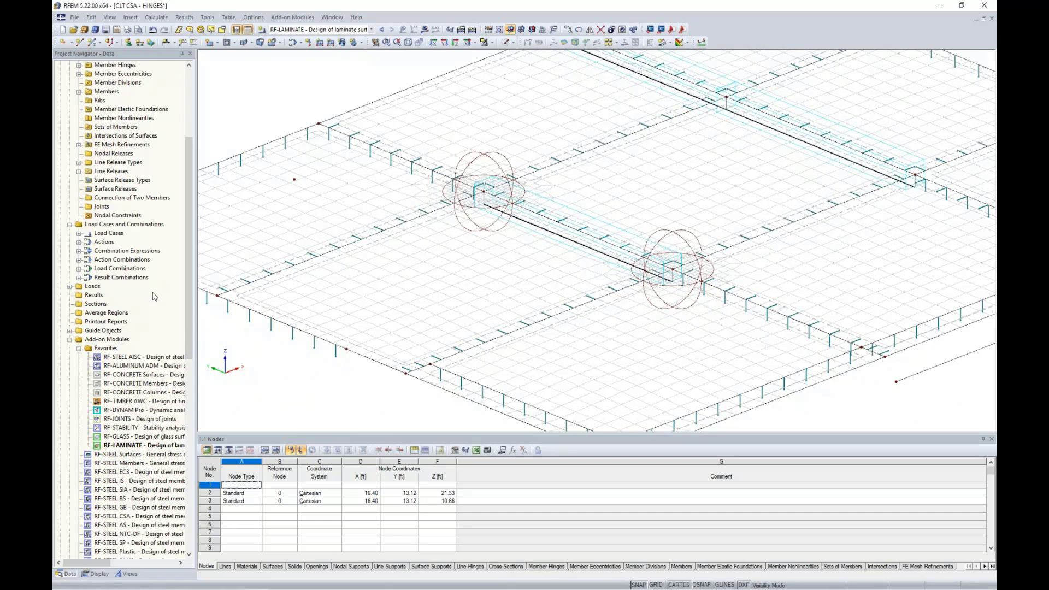
# - Start a new average region and assign roof surfaces 58, 59, 76 and 79 to it, using the solid transparent display
pyautogui.scroll(3, 155, 297)
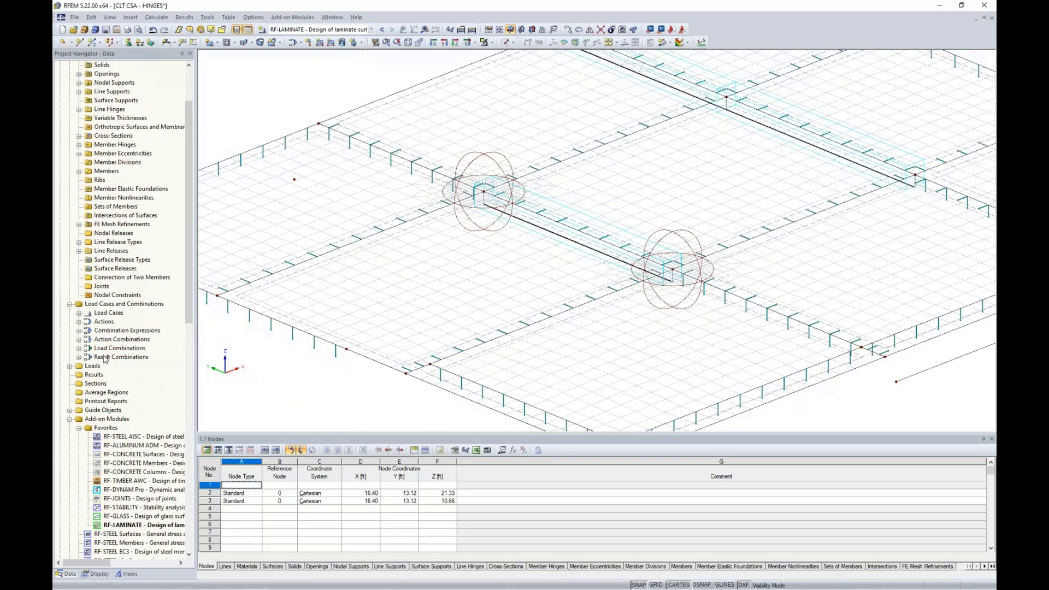
pyautogui.rightClick(119, 396)
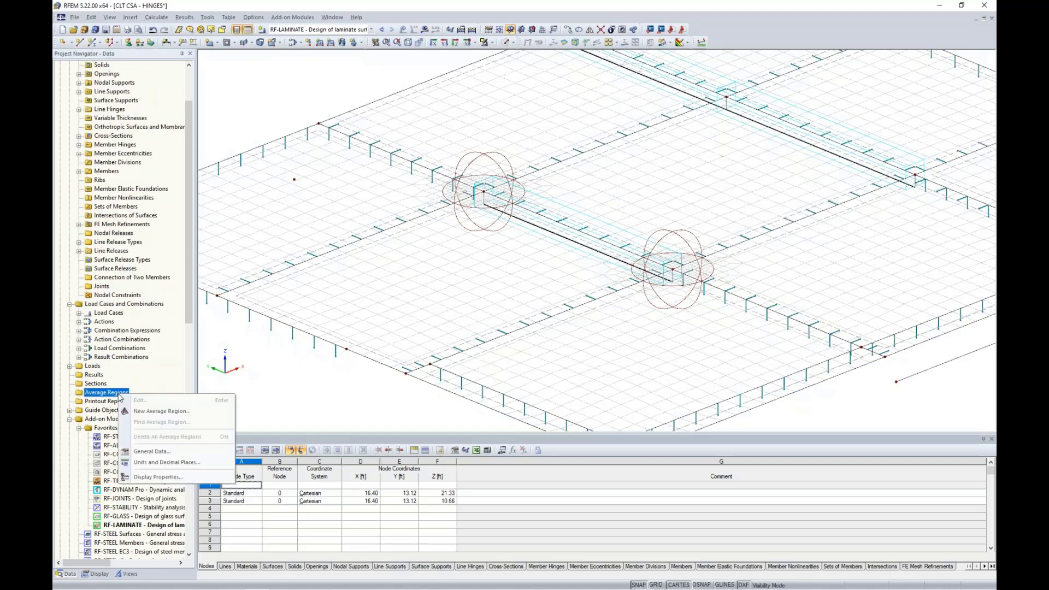
pyautogui.click(146, 411)
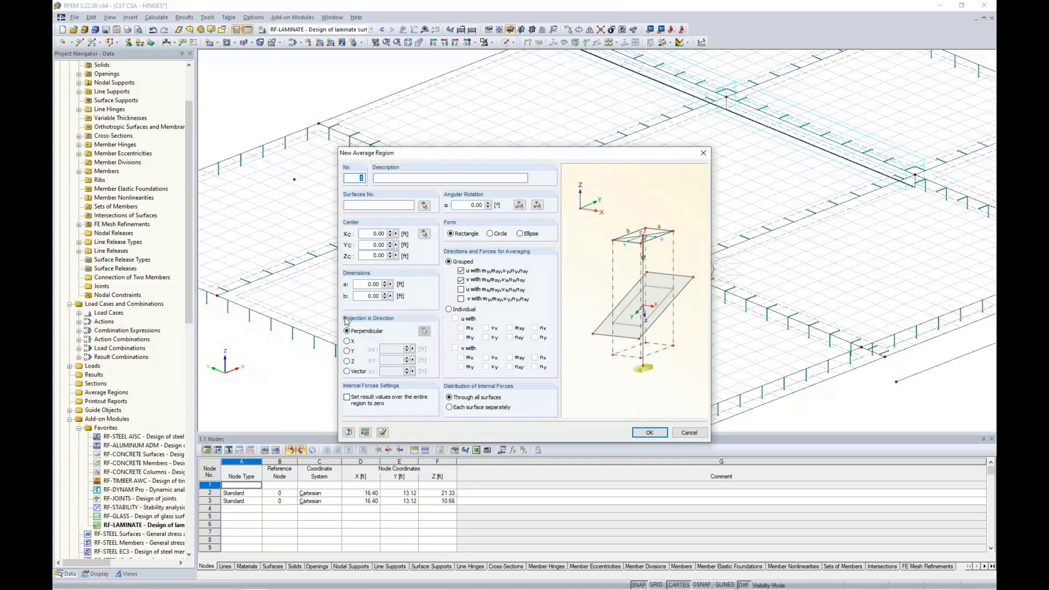
pyautogui.moveTo(411, 157); pyautogui.dragTo(536, 132)
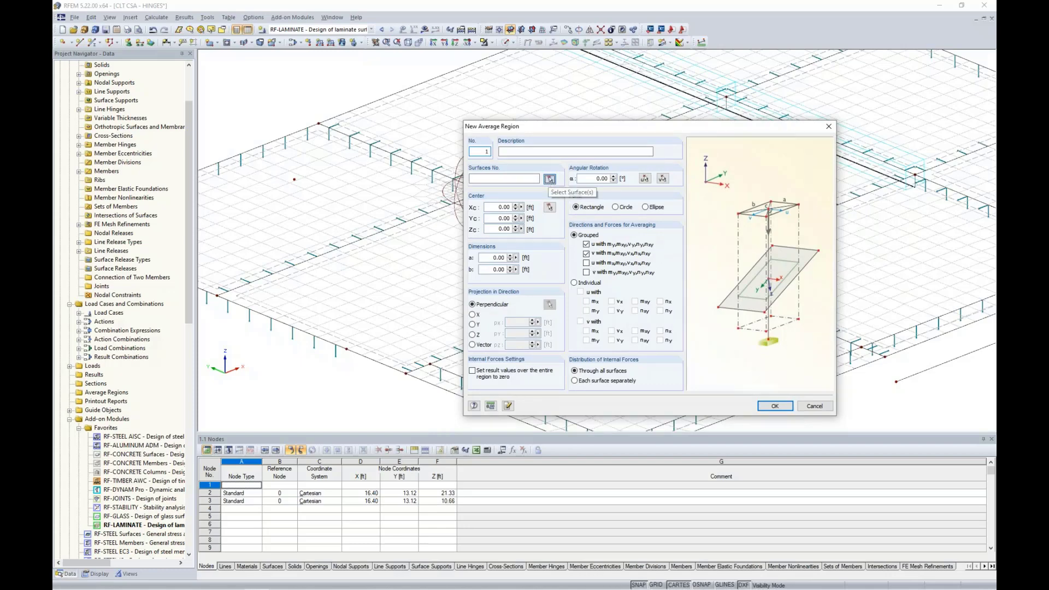
pyautogui.click(550, 180)
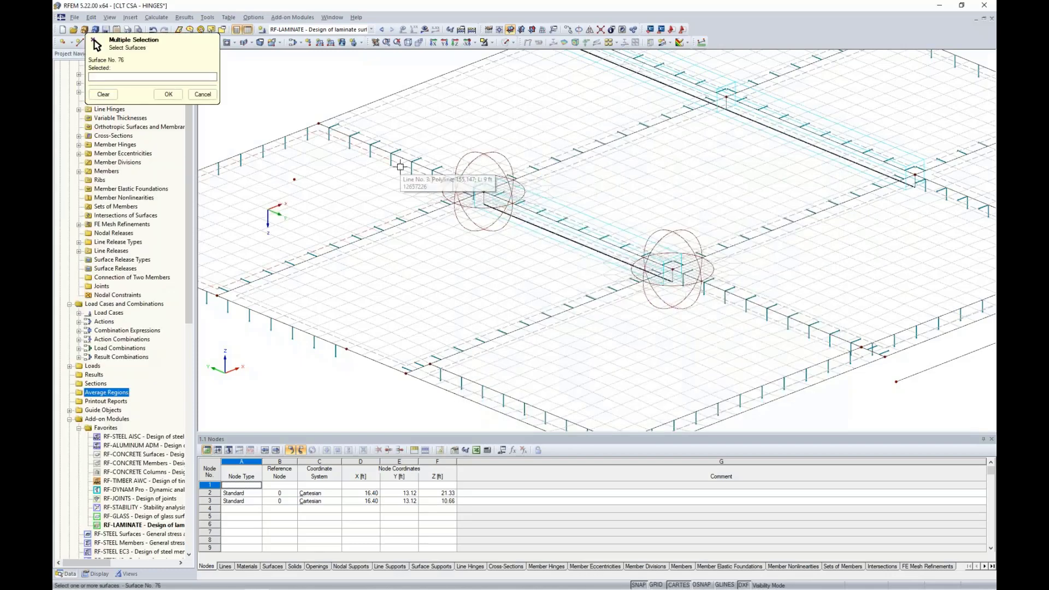
pyautogui.click(512, 42)
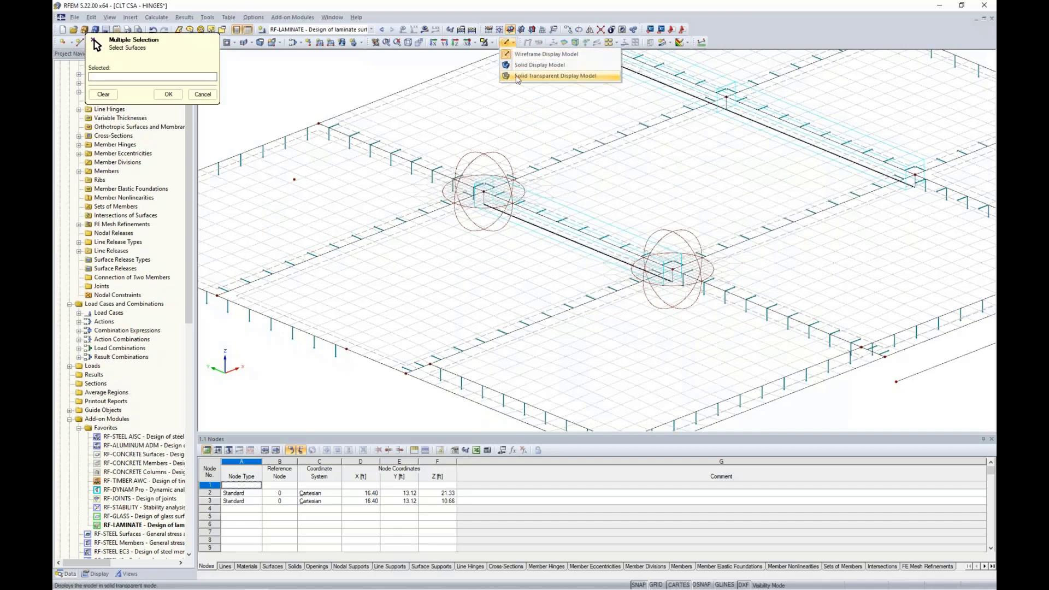
pyautogui.click(518, 76)
pyautogui.click(508, 119)
pyautogui.click(409, 190)
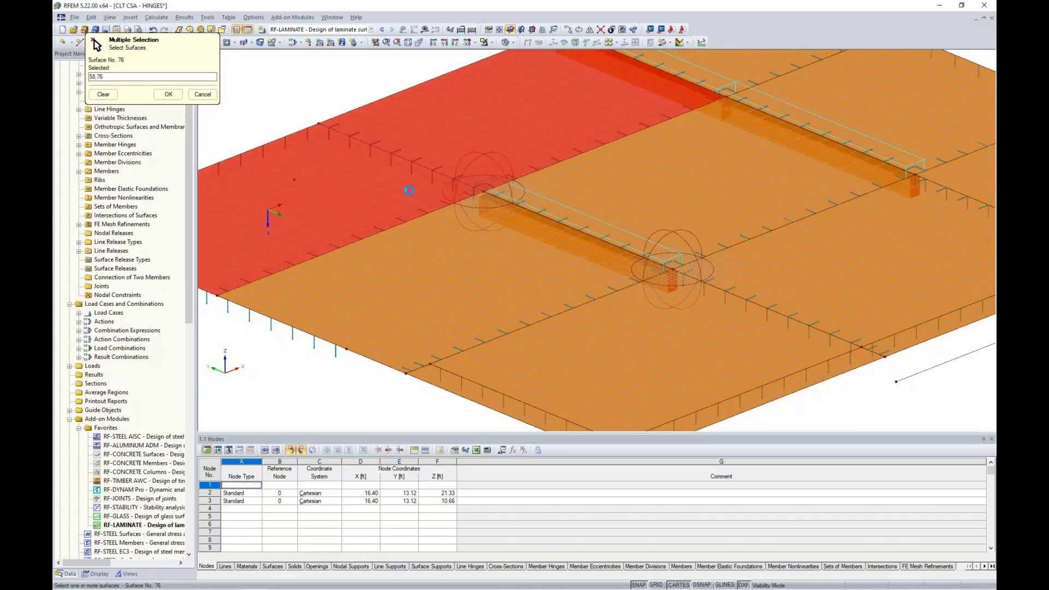
pyautogui.click(450, 288)
pyautogui.click(562, 203)
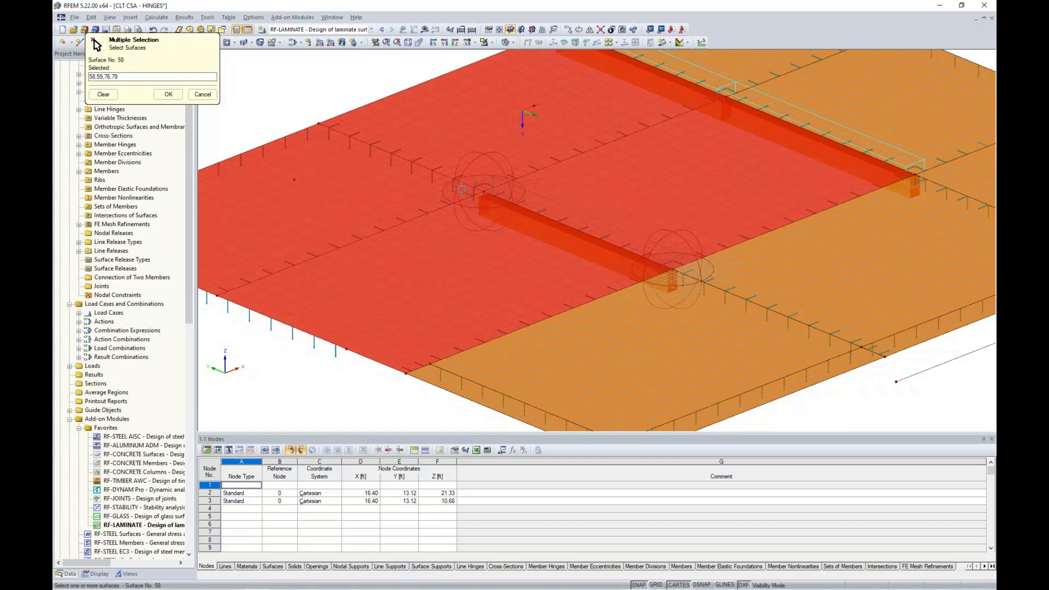
pyautogui.click(165, 95)
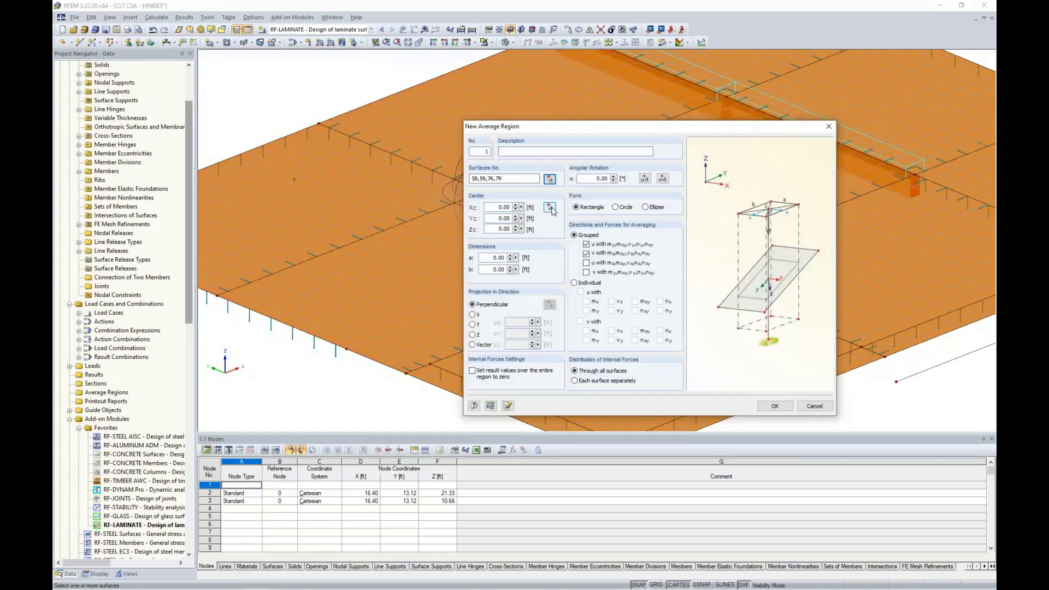
# - Center the average region on node 162, set both dimensions to 1.5 ft, and enable all four grouped averaging directions
pyautogui.click(550, 208)
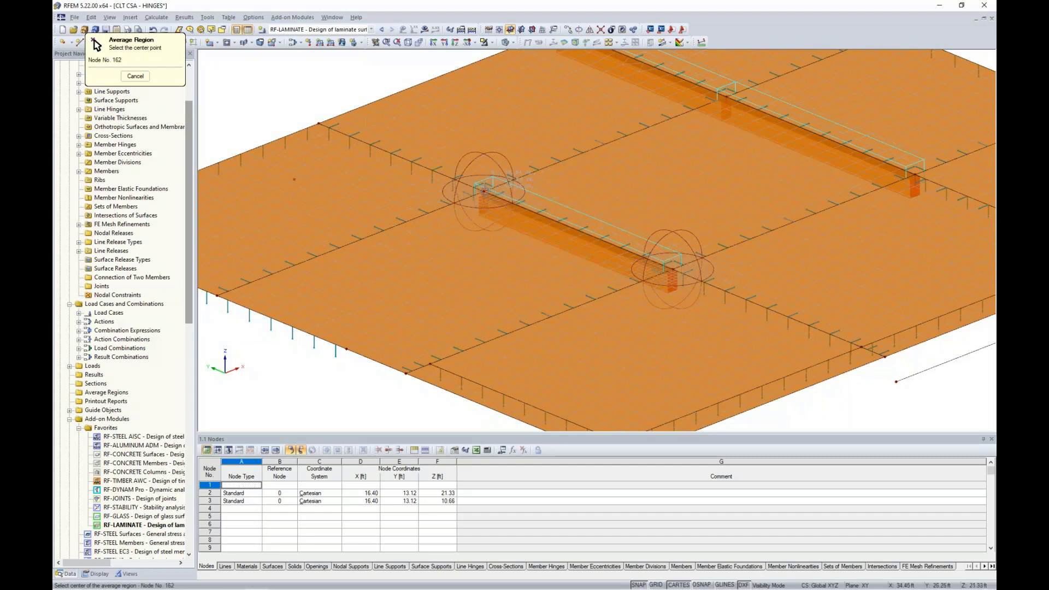
pyautogui.click(483, 191)
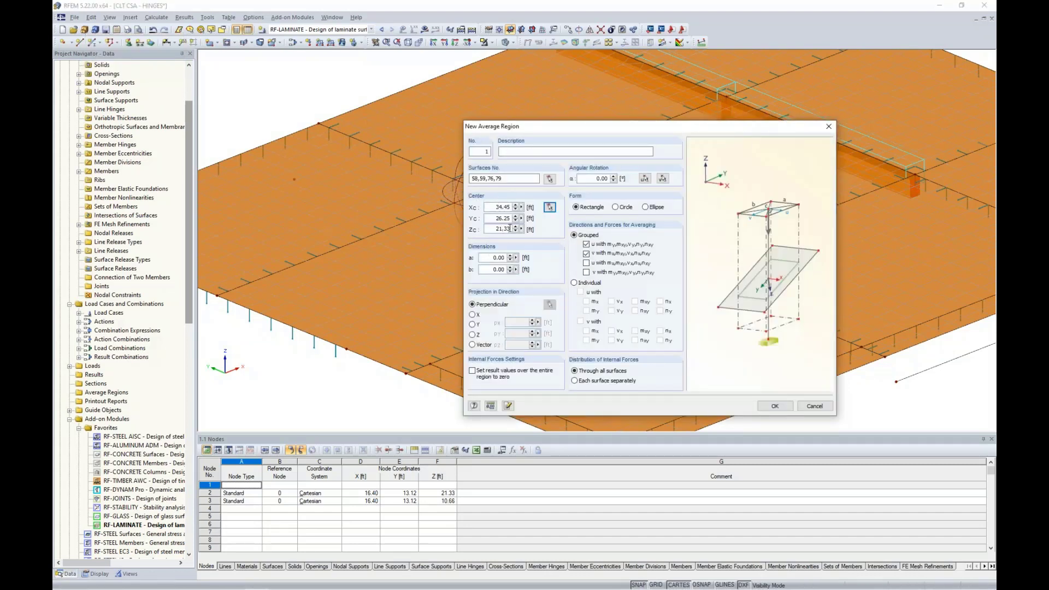
pyautogui.click(492, 257)
pyautogui.write('1.5')
pyautogui.press('Tab')
pyautogui.write('1.5')
pyautogui.click(586, 263)
pyautogui.click(586, 272)
pyautogui.click(772, 406)
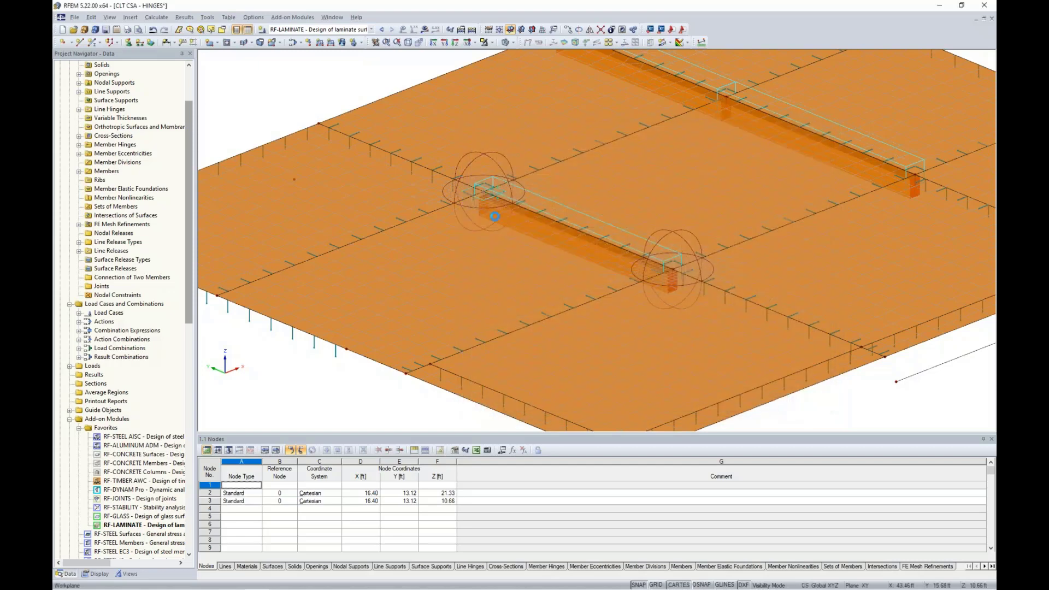
# - Reassign the average region at the beam's second end to roof surfaces 57, 59, 60 and 79
pyautogui.scroll(1, 464, 195)
pyautogui.scroll(1, 462, 192)
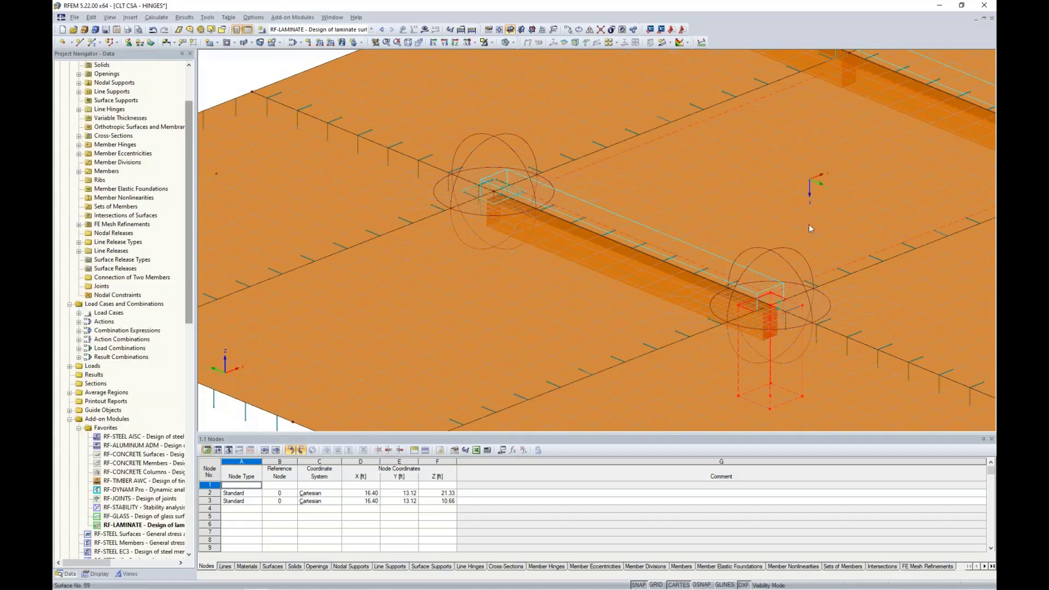
pyautogui.scroll(-1, 728, 210)
pyautogui.moveTo(740, 257); pyautogui.dragTo(666, 239, button='middle')
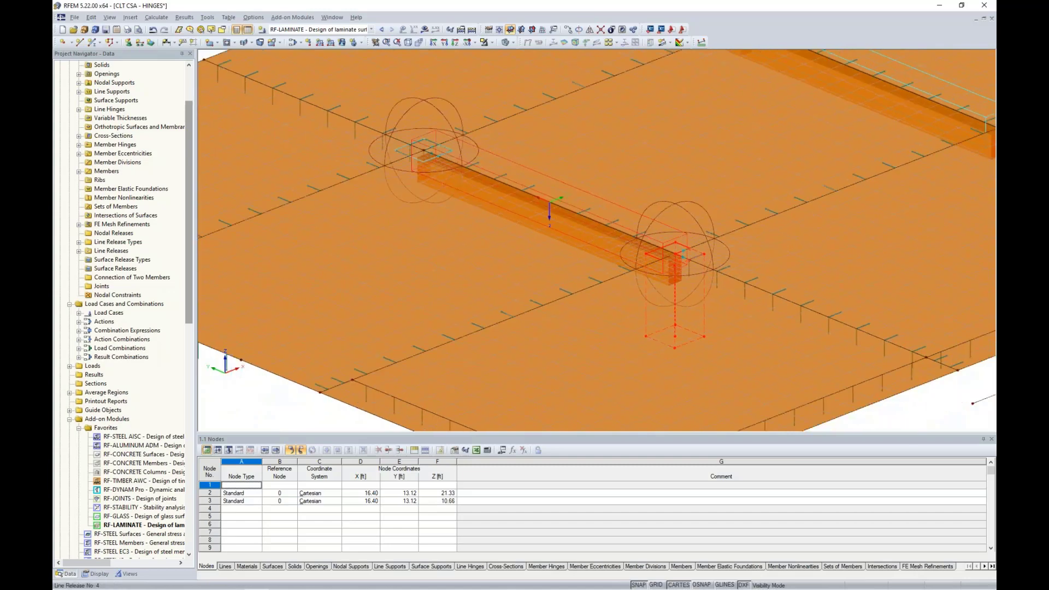
pyautogui.doubleClick(671, 248)
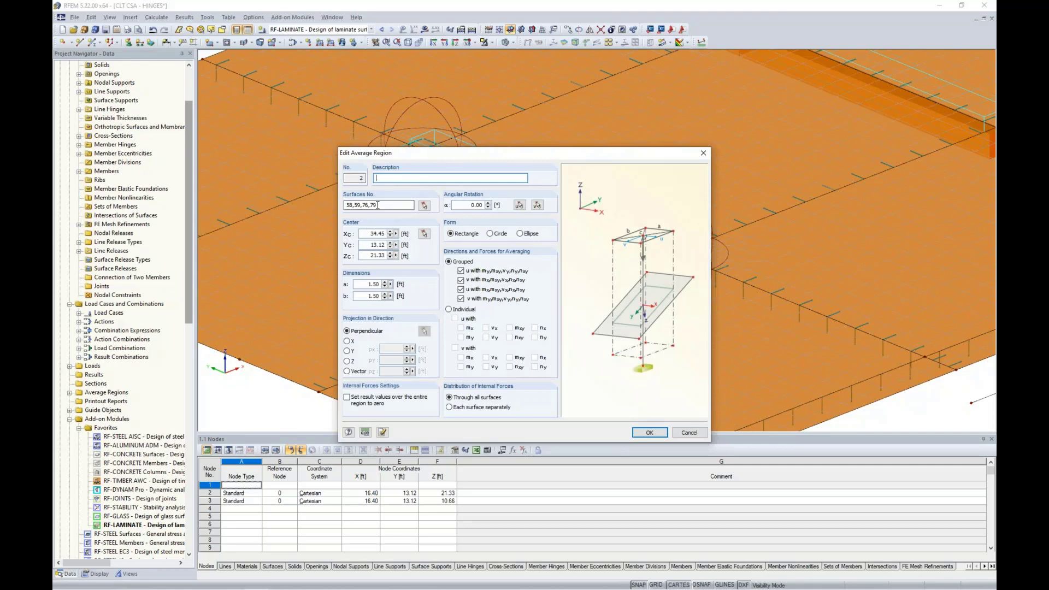
pyautogui.click(423, 206)
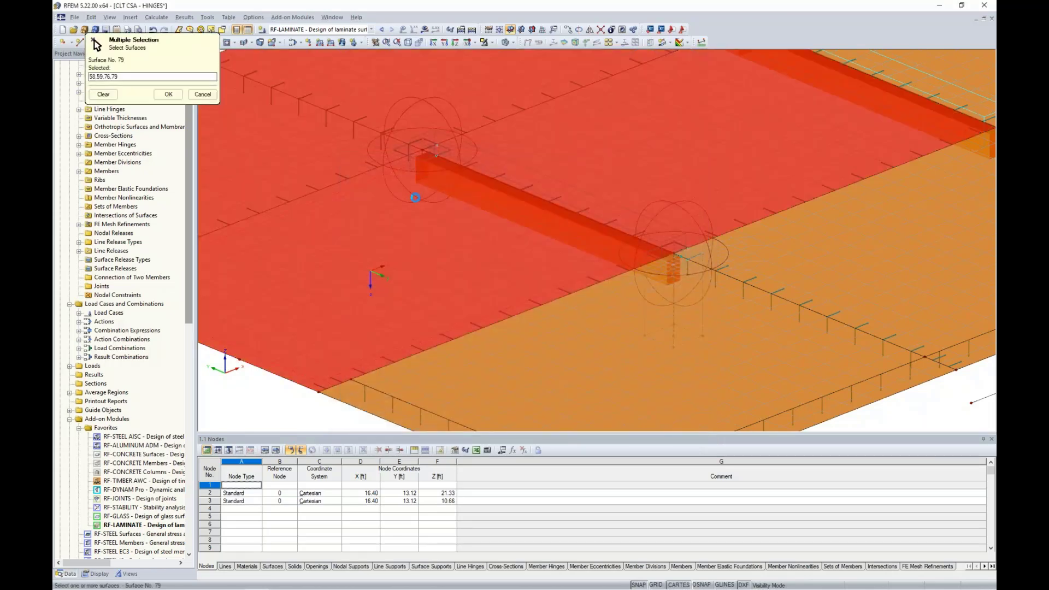
pyautogui.click(361, 154)
pyautogui.click(390, 102)
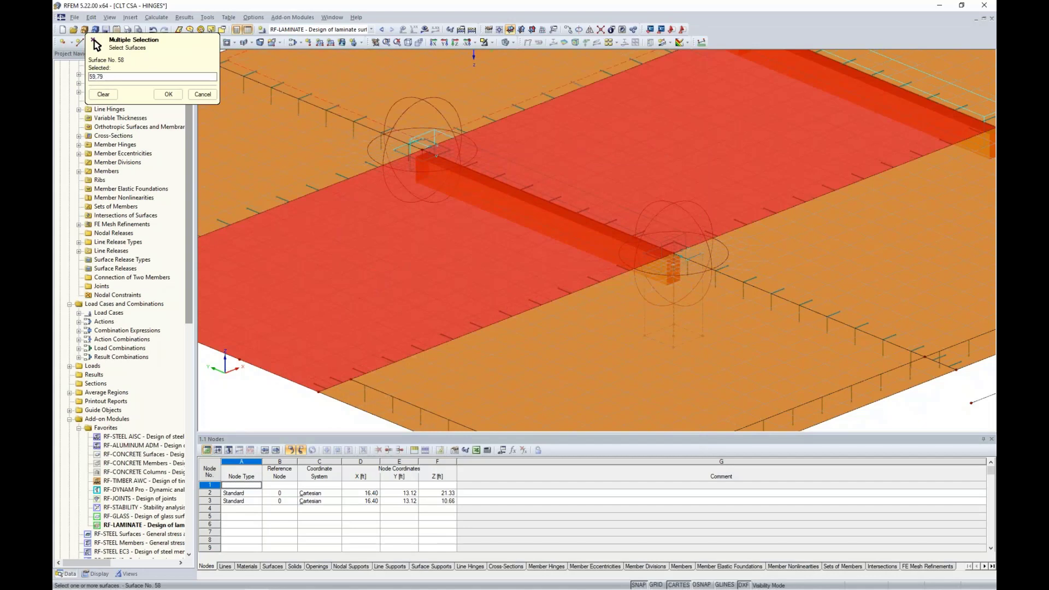
pyautogui.click(697, 285)
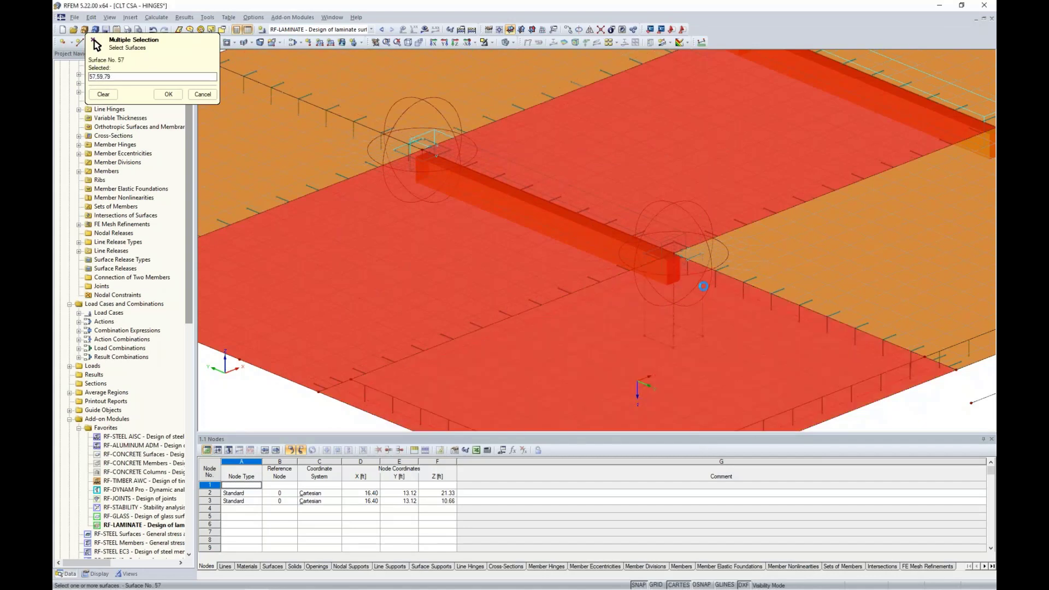
pyautogui.click(786, 250)
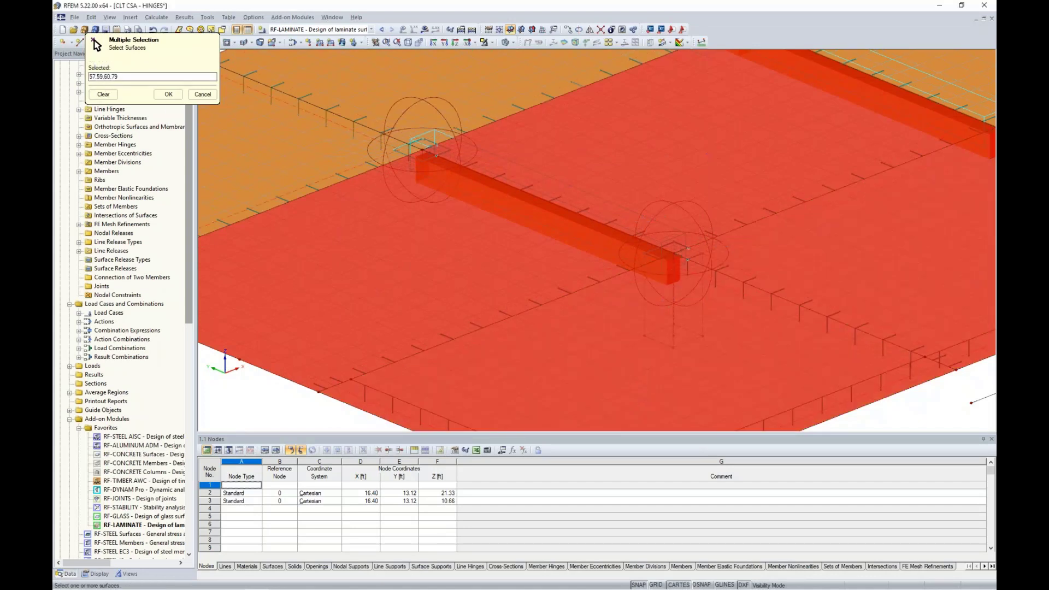
pyautogui.click(166, 94)
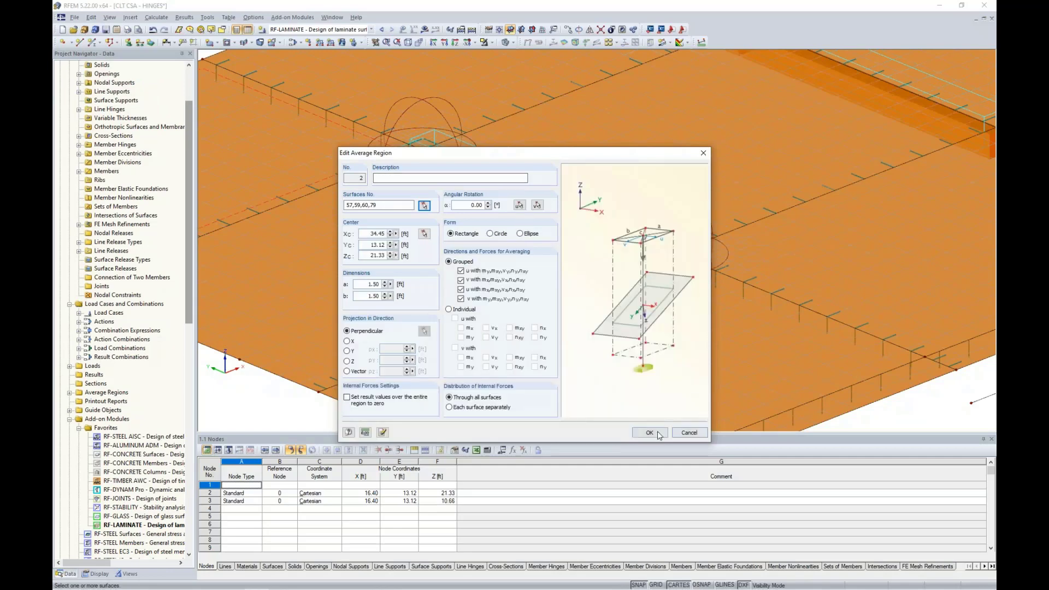
pyautogui.click(659, 434)
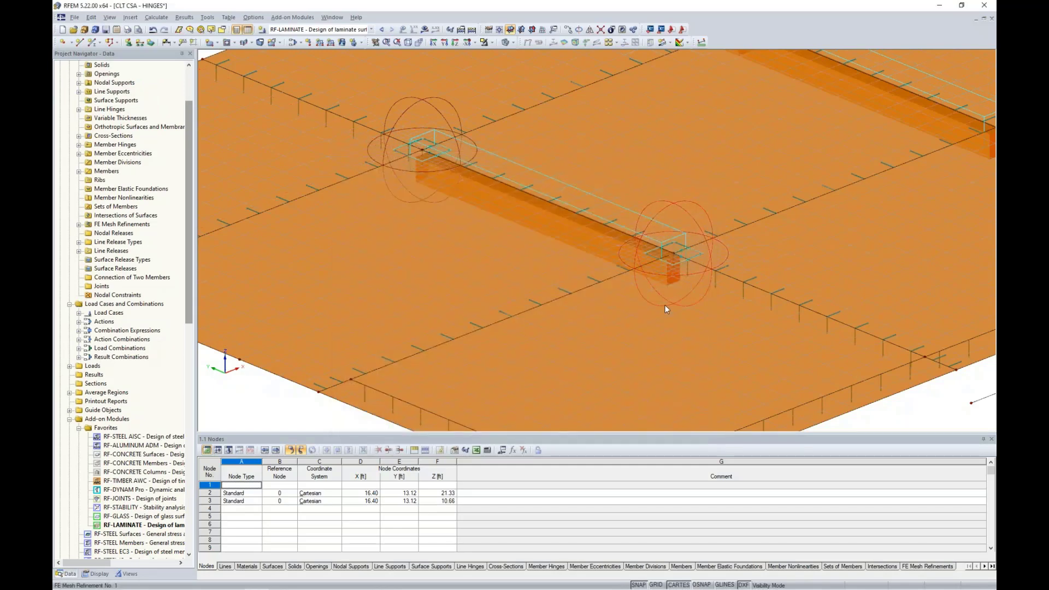
# - Calculate load combination CO1 - 1.4D and examine the roof's basic internal forces ny around both average regions
pyautogui.scroll(-1, 664, 304)
pyautogui.scroll(-1, 896, 418)
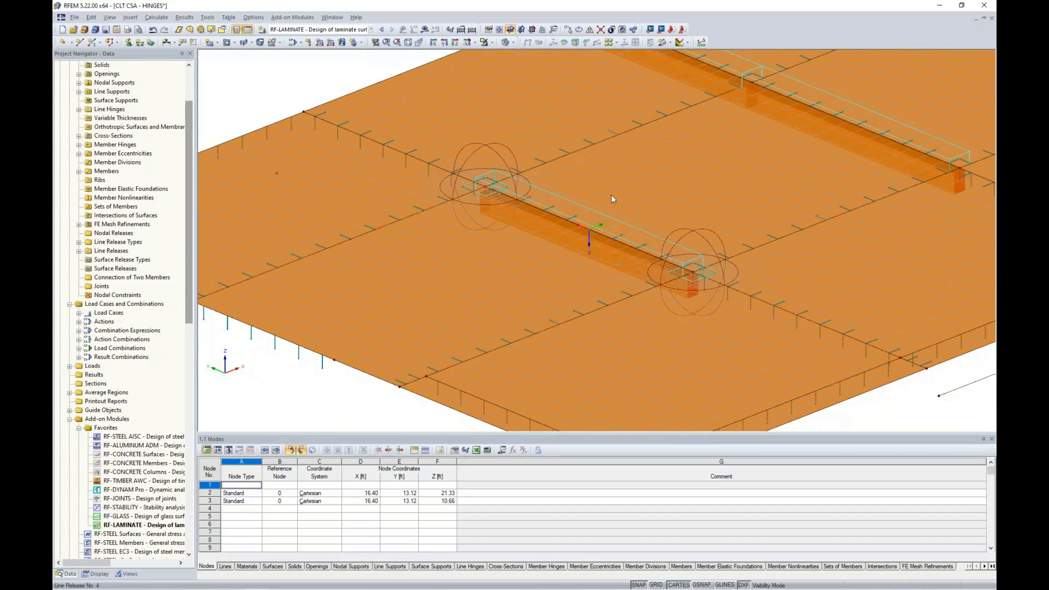
pyautogui.click(370, 29)
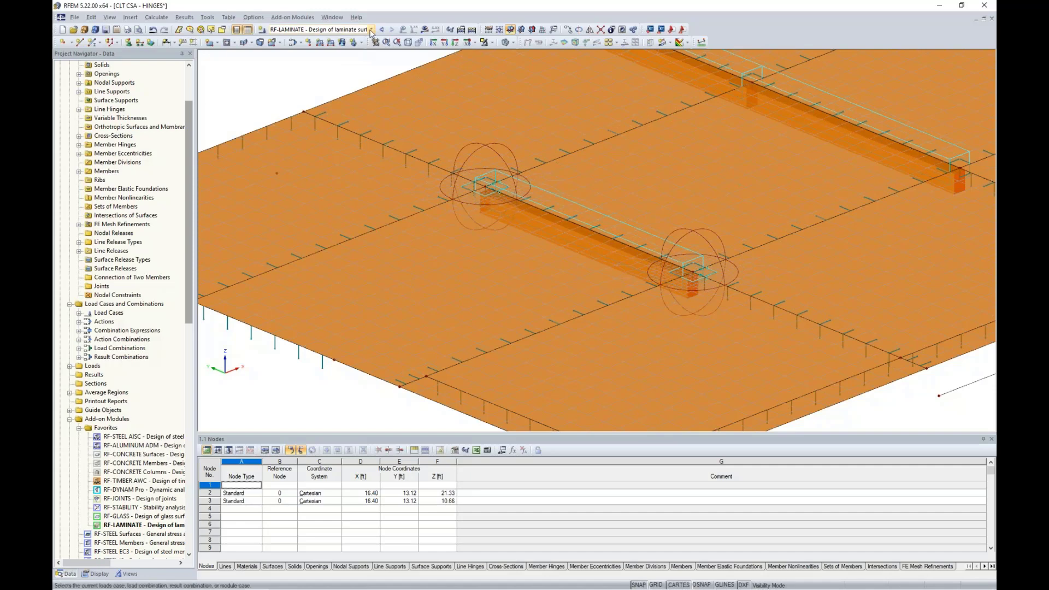
pyautogui.click(299, 53)
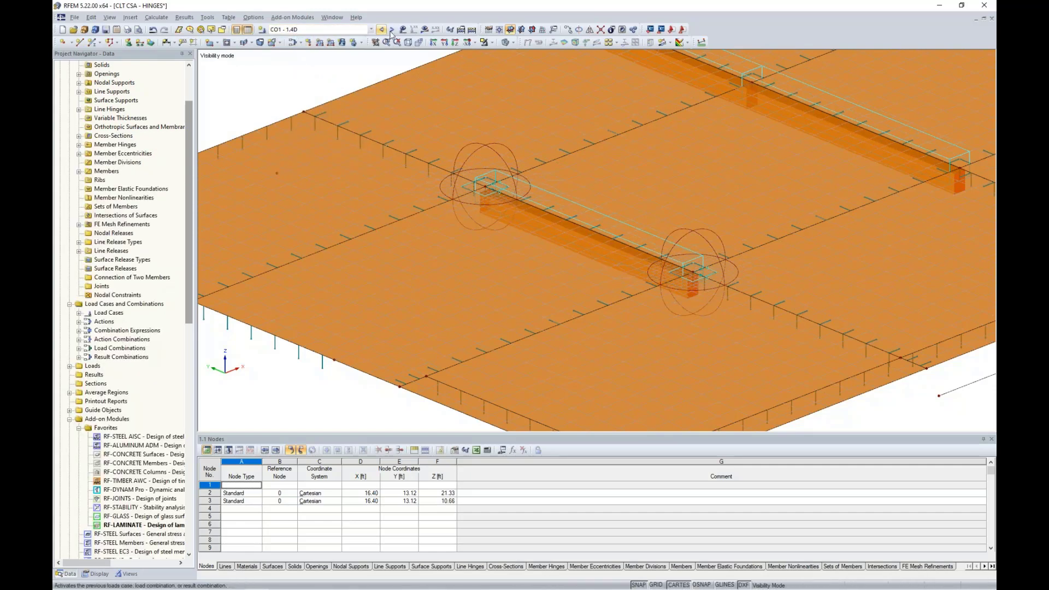
pyautogui.click(425, 30)
pyautogui.click(508, 314)
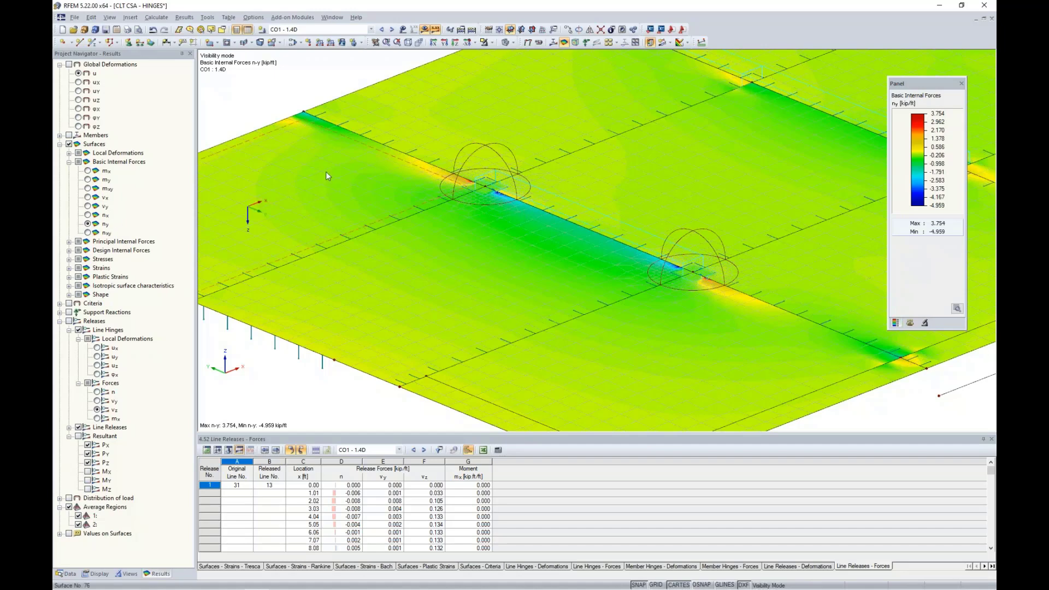
pyautogui.scroll(1, 479, 188)
pyautogui.scroll(1, 479, 188)
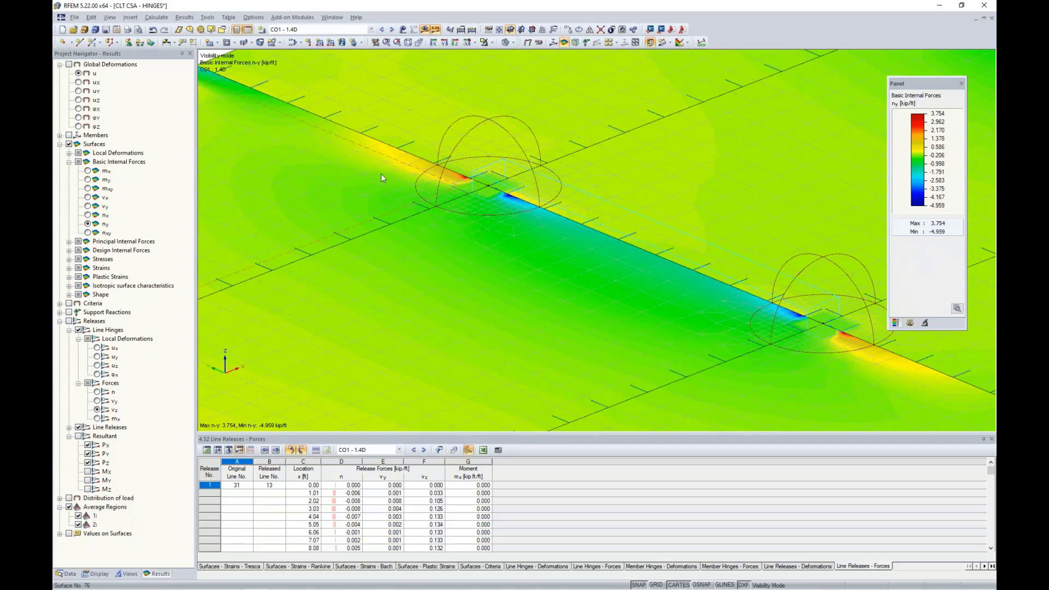
# - Compare the roof's ny forces without and with the average regions applied, leaving the regions active
pyautogui.click(60, 322)
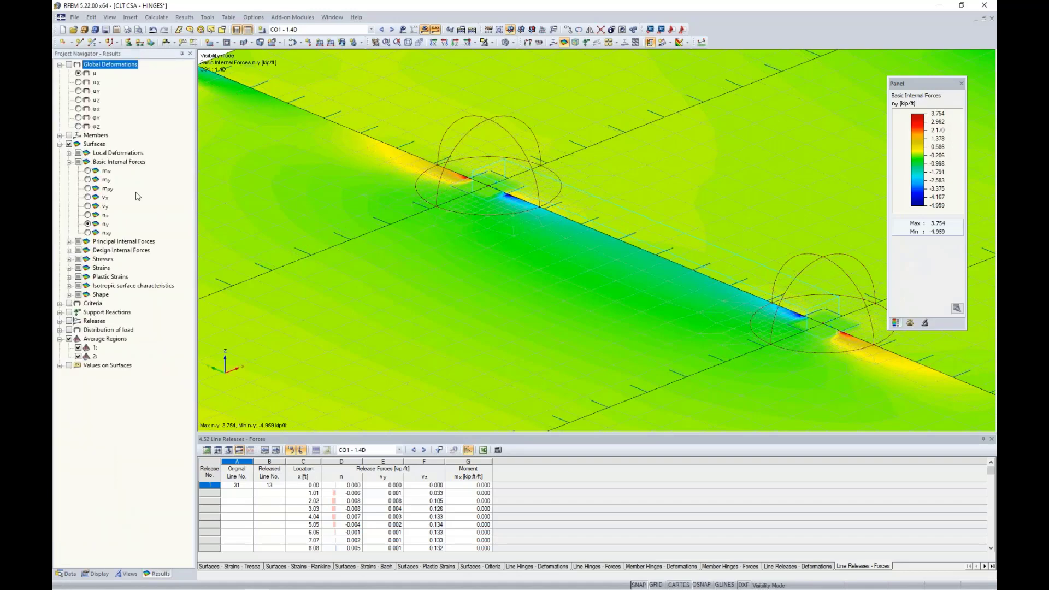
pyautogui.click(69, 338)
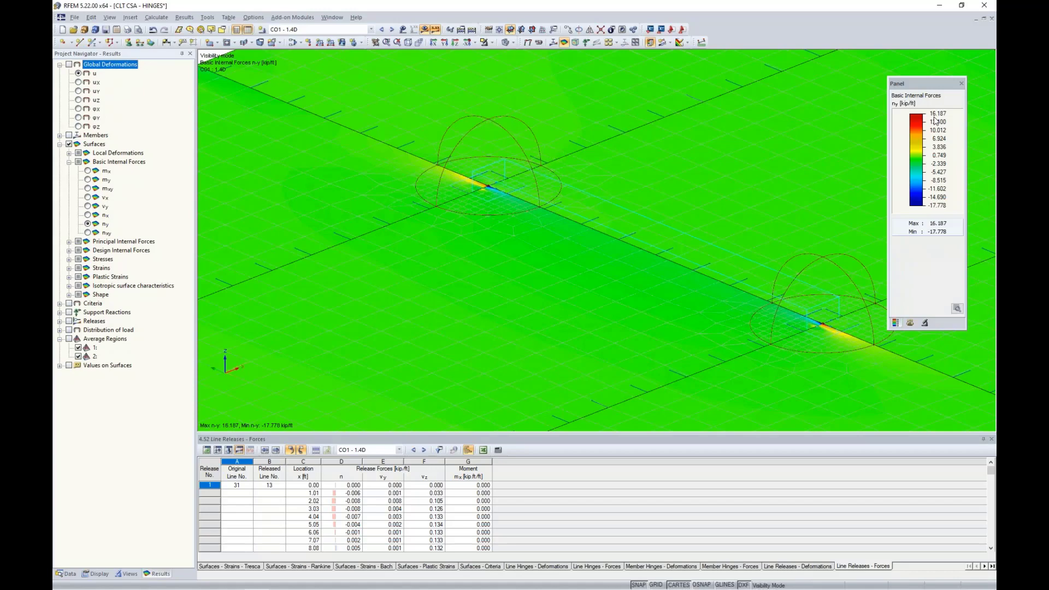
pyautogui.click(69, 339)
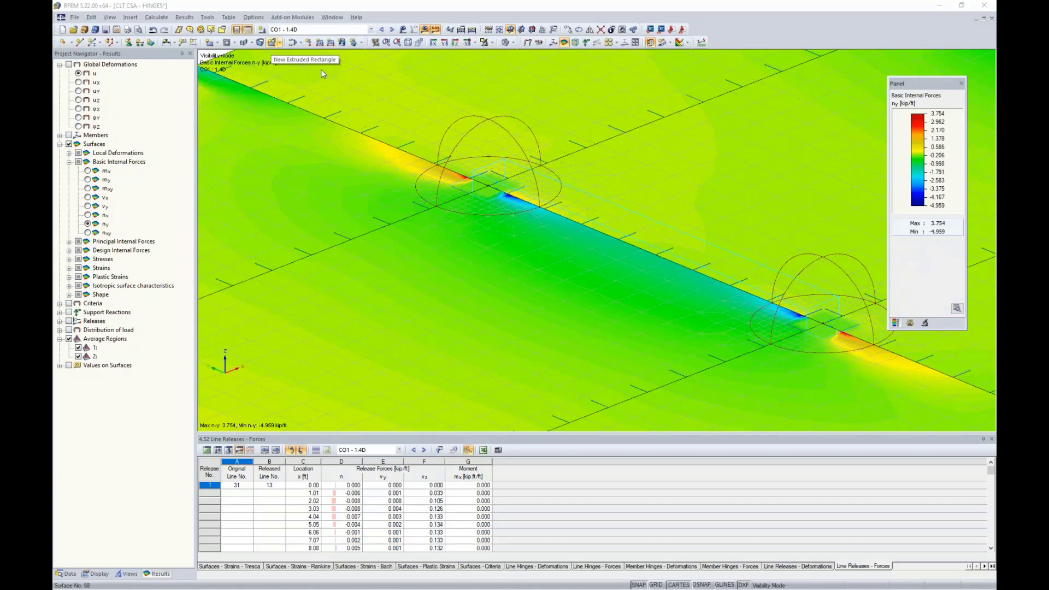
pyautogui.scroll(-3, 482, 185)
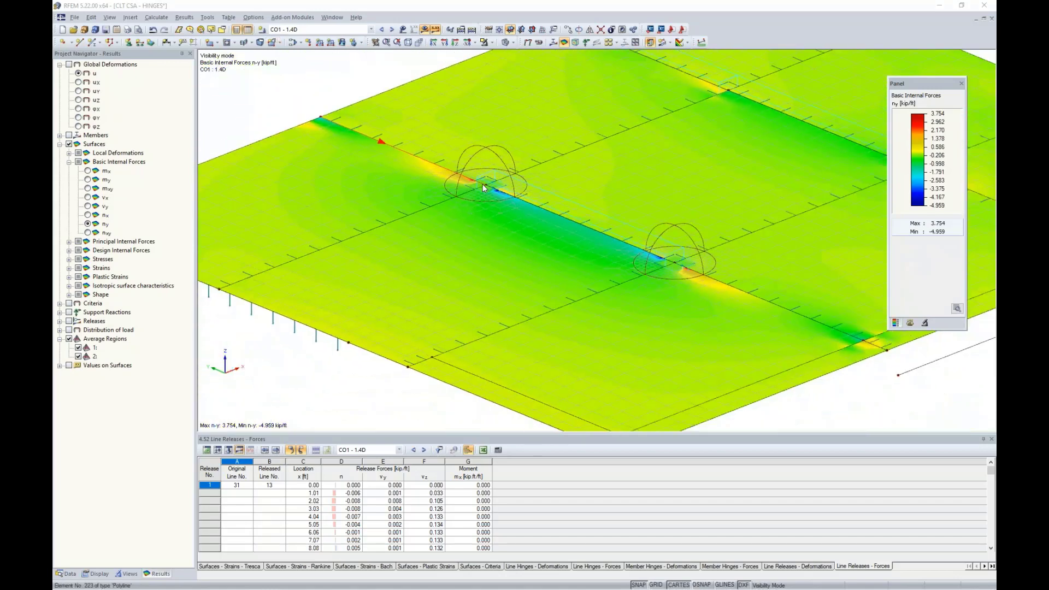
pyautogui.scroll(-1, 483, 184)
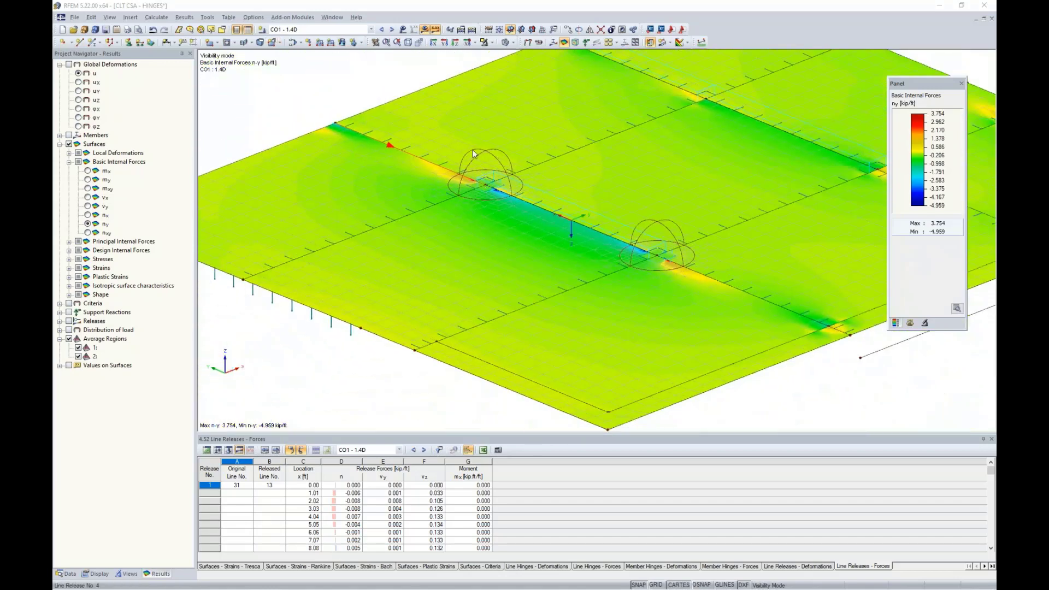
# - Hide the results and switch to the CLT CSA - FINISH model
pyautogui.click(424, 29)
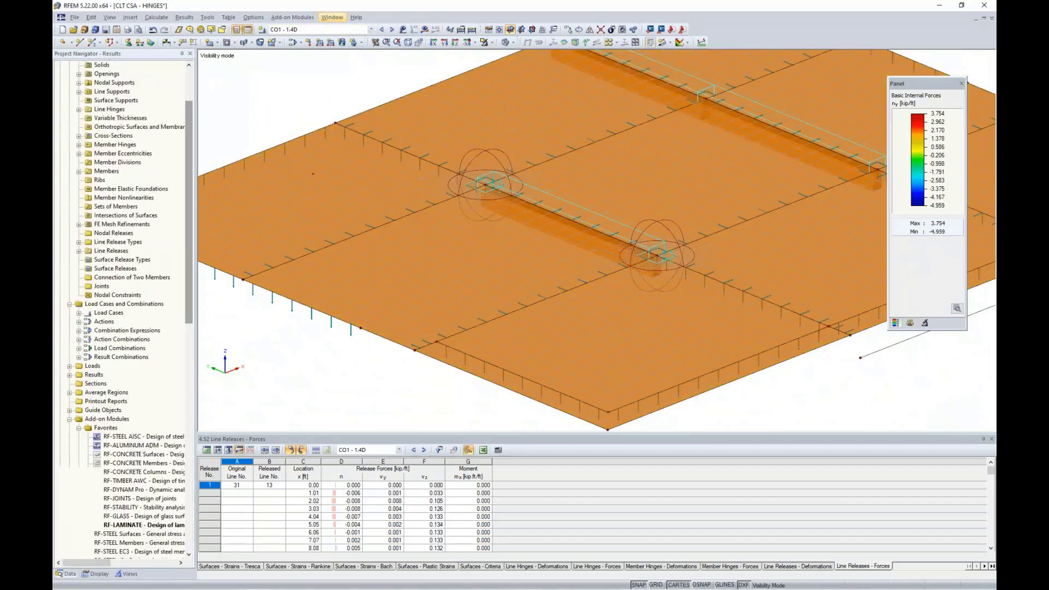
pyautogui.click(331, 17)
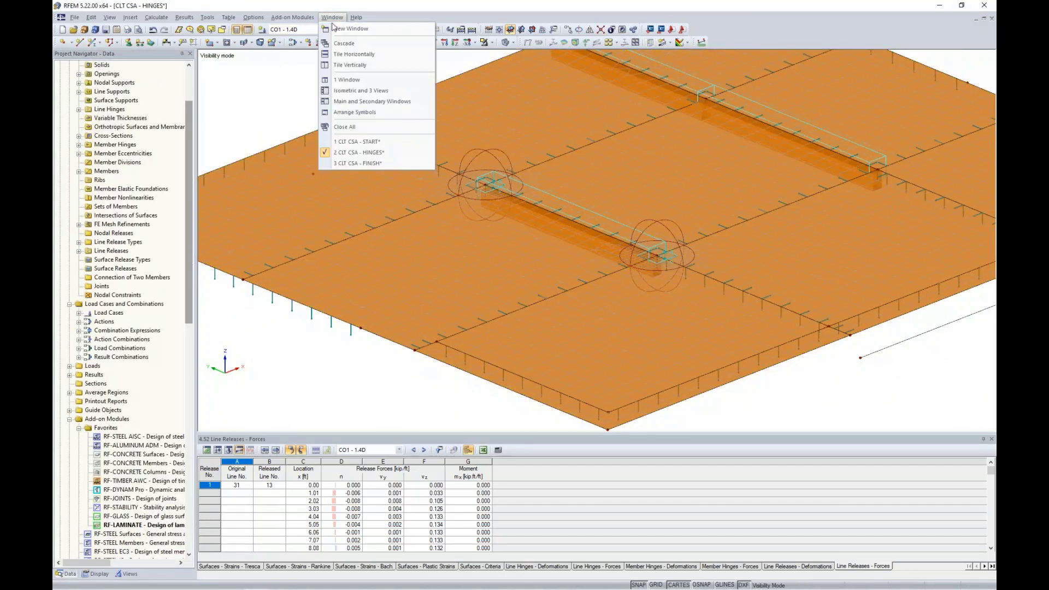
pyautogui.click(349, 164)
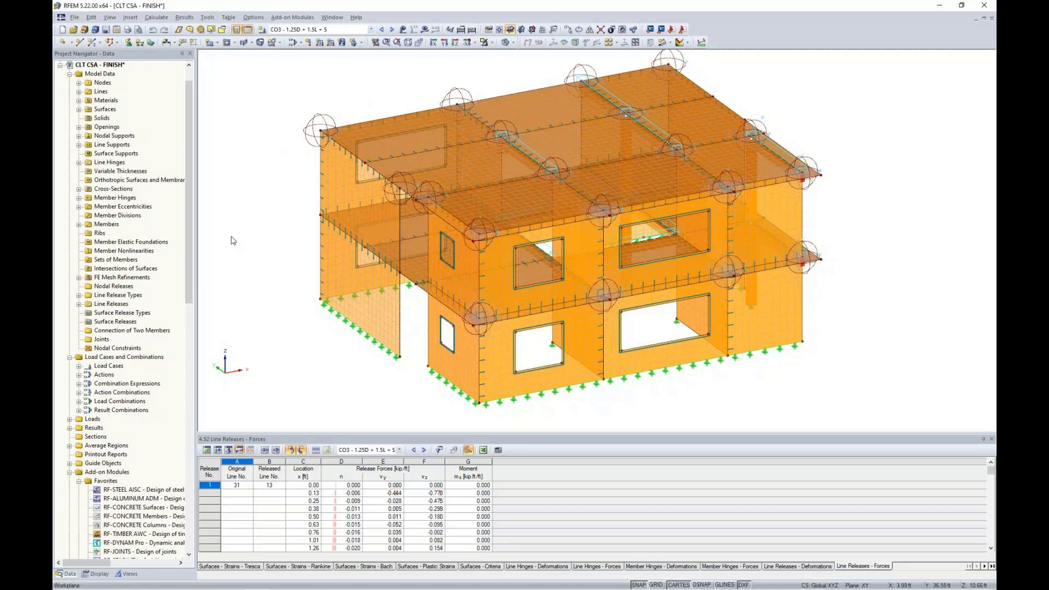
# - Open the RF-LAMINATE results and check the detail setting for applying smoothed internal forces in average regions
pyautogui.scroll(-5, 113, 323)
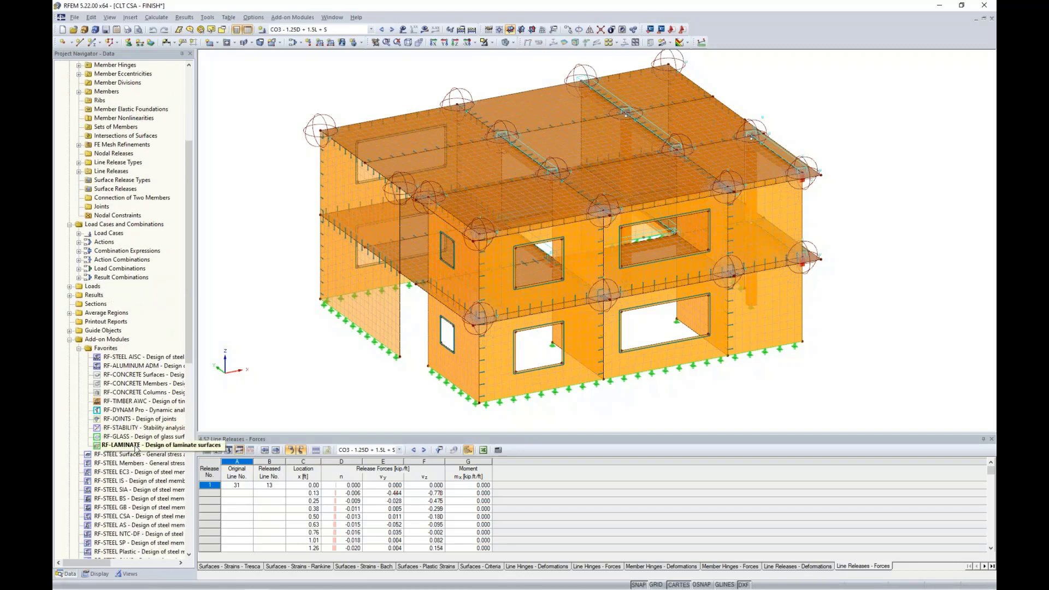
pyautogui.doubleClick(136, 448)
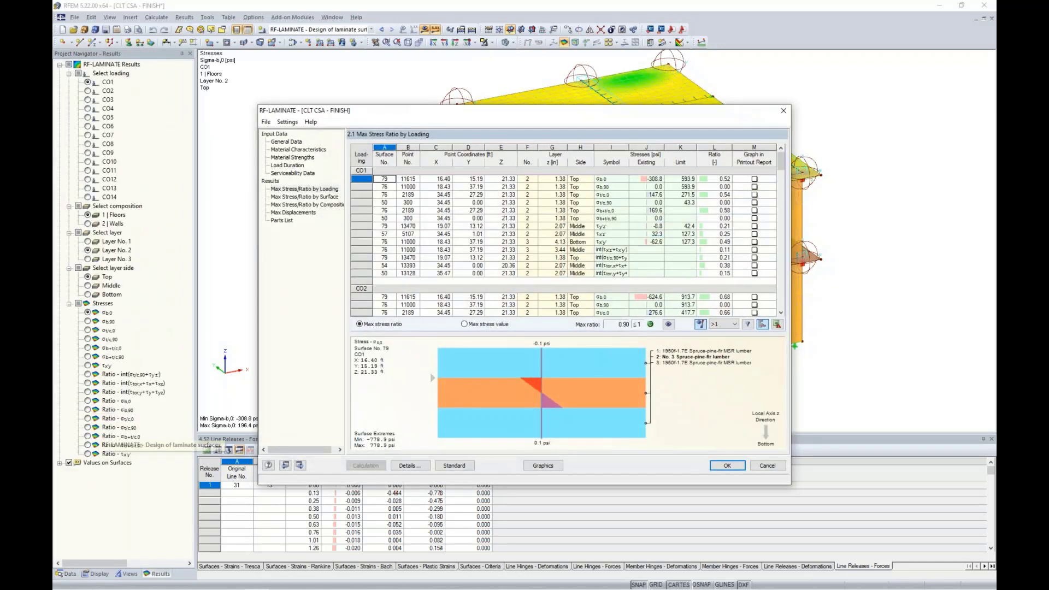
pyautogui.moveTo(520, 116); pyautogui.dragTo(553, 117)
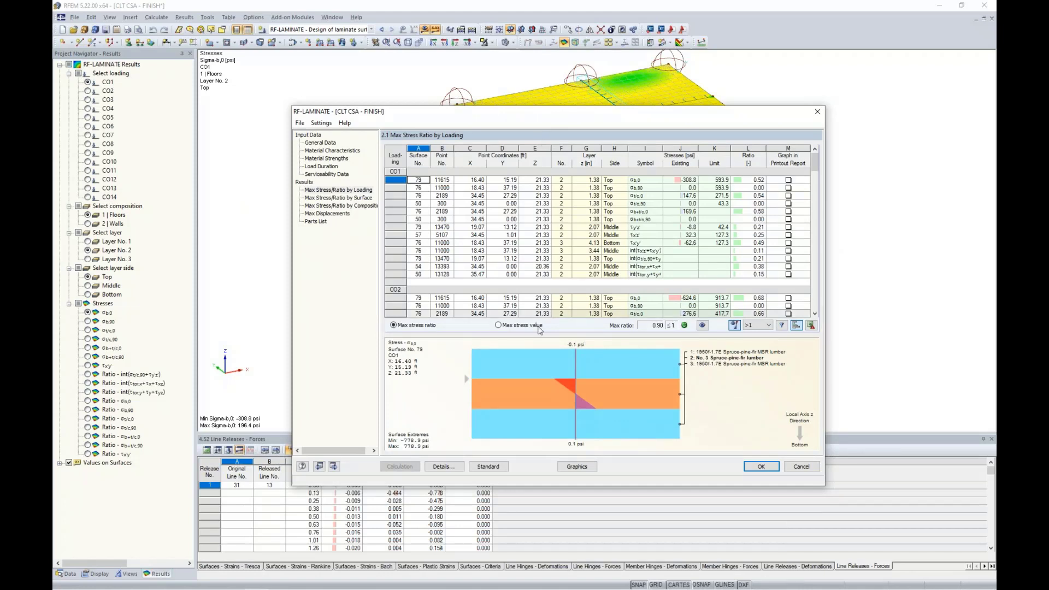
pyautogui.click(451, 466)
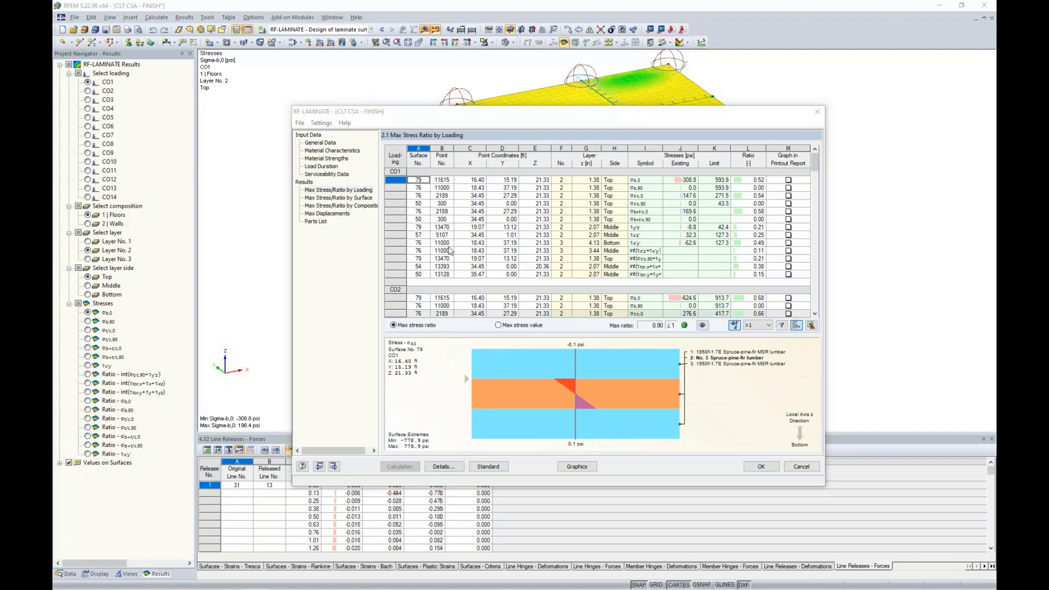
pyautogui.click(408, 147)
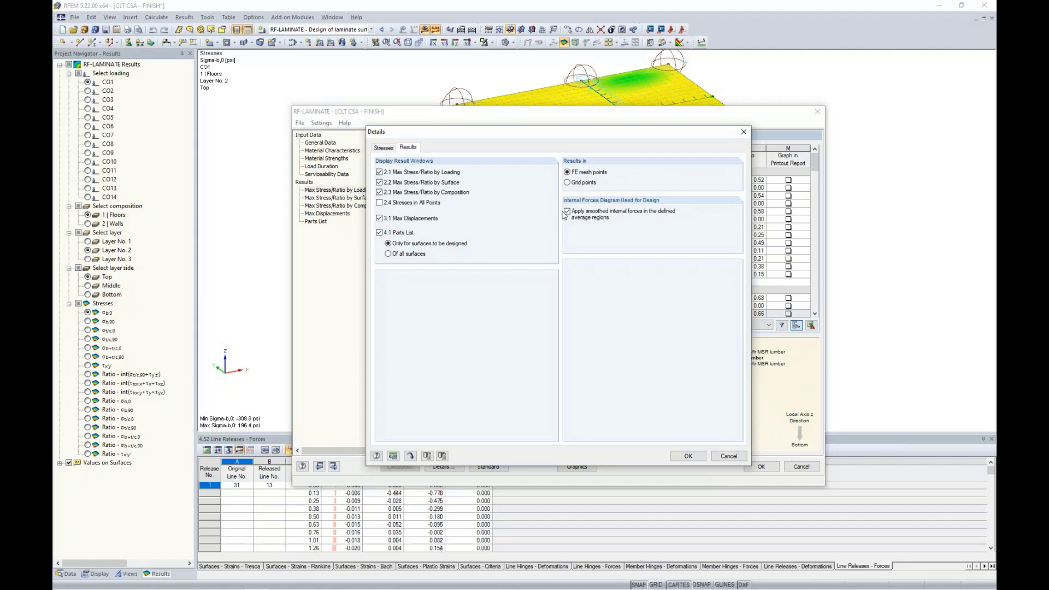
pyautogui.click(728, 458)
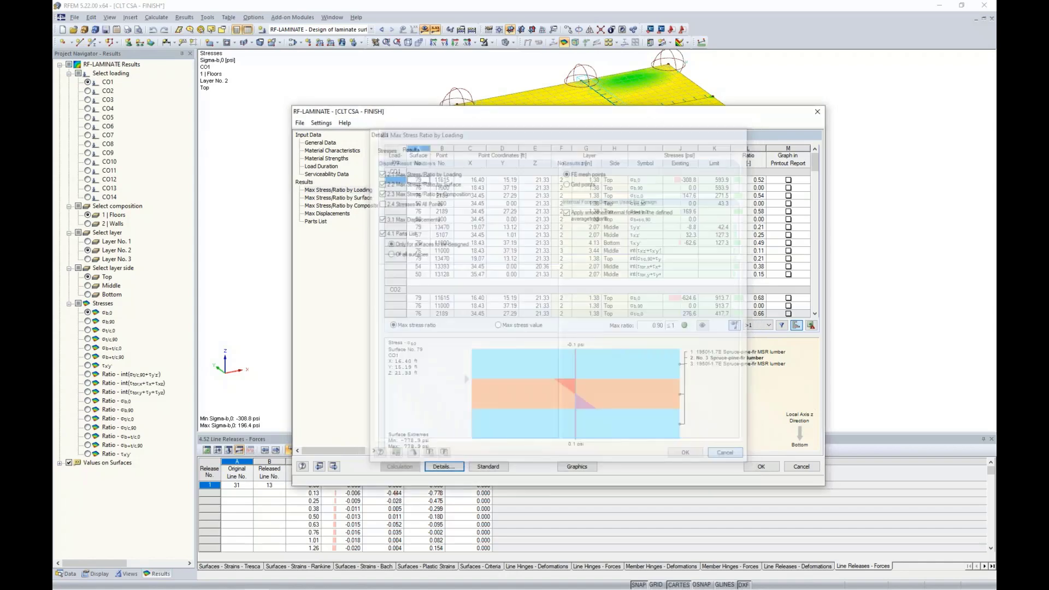
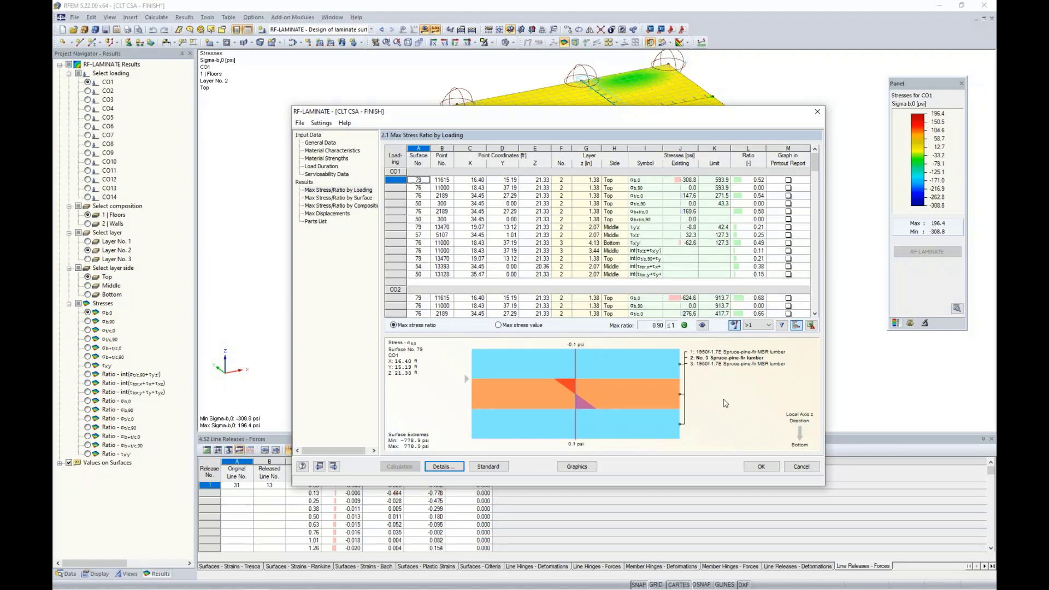
# - Close RF-LAMINATE and display the results of load combination CO3 - 1.25D + 1.5L + S
pyautogui.click(760, 466)
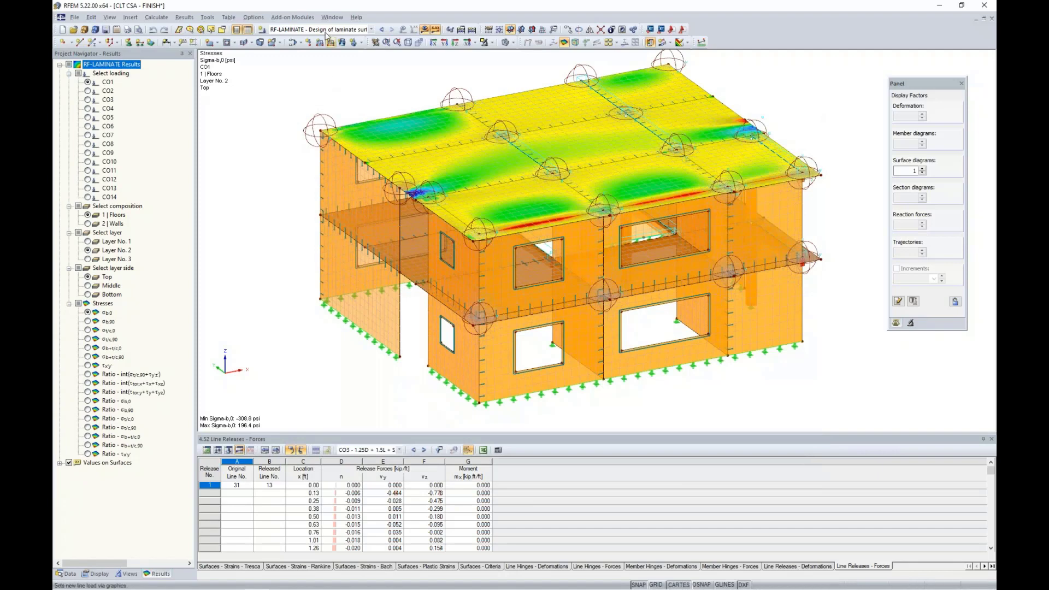
pyautogui.click(371, 29)
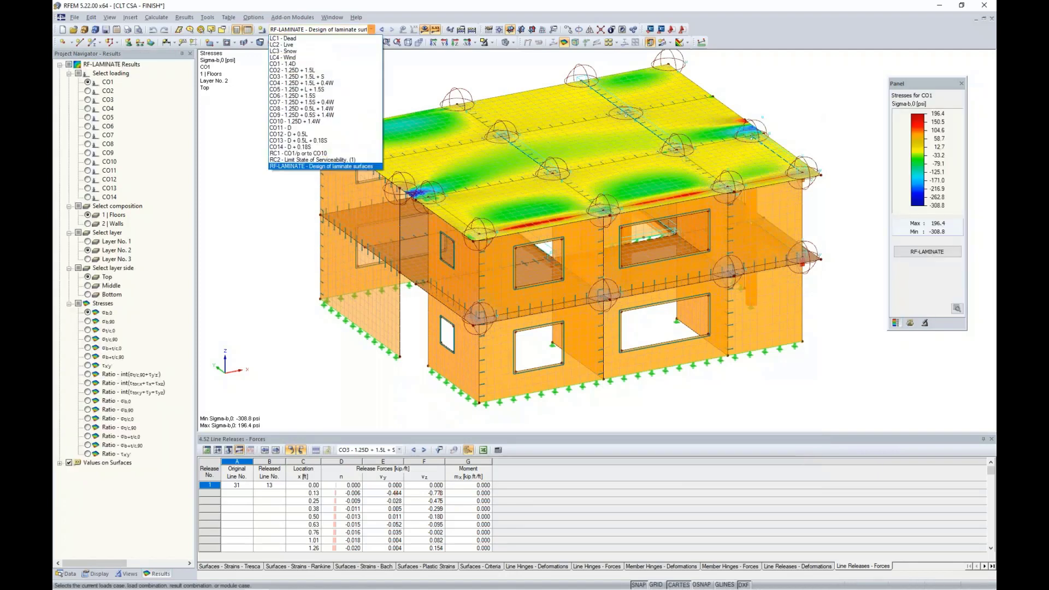
pyautogui.click(316, 77)
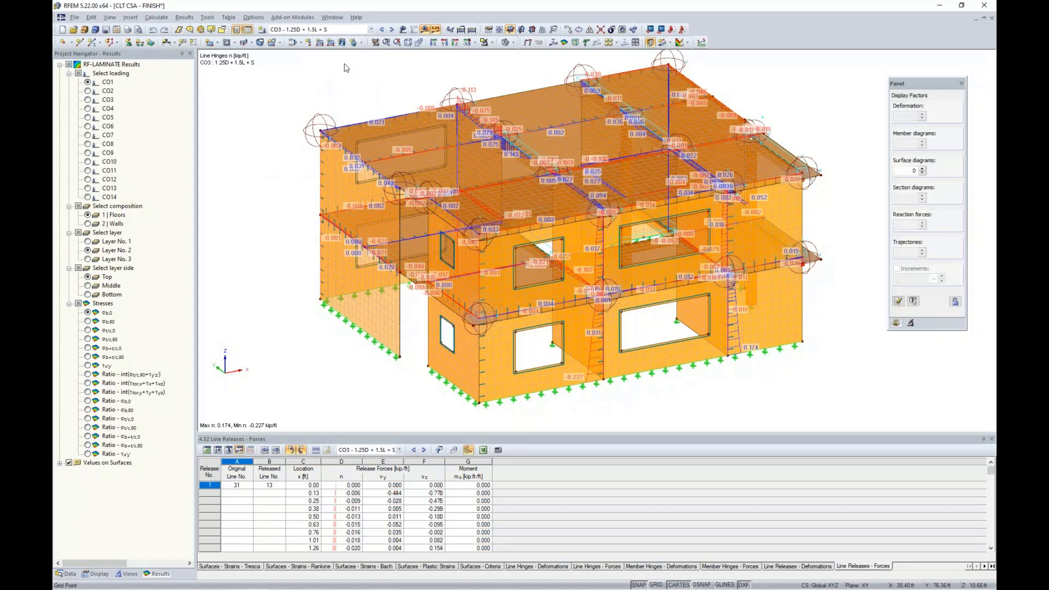
# - Hide the release results and turn on the member results for CO3
pyautogui.click(68, 171)
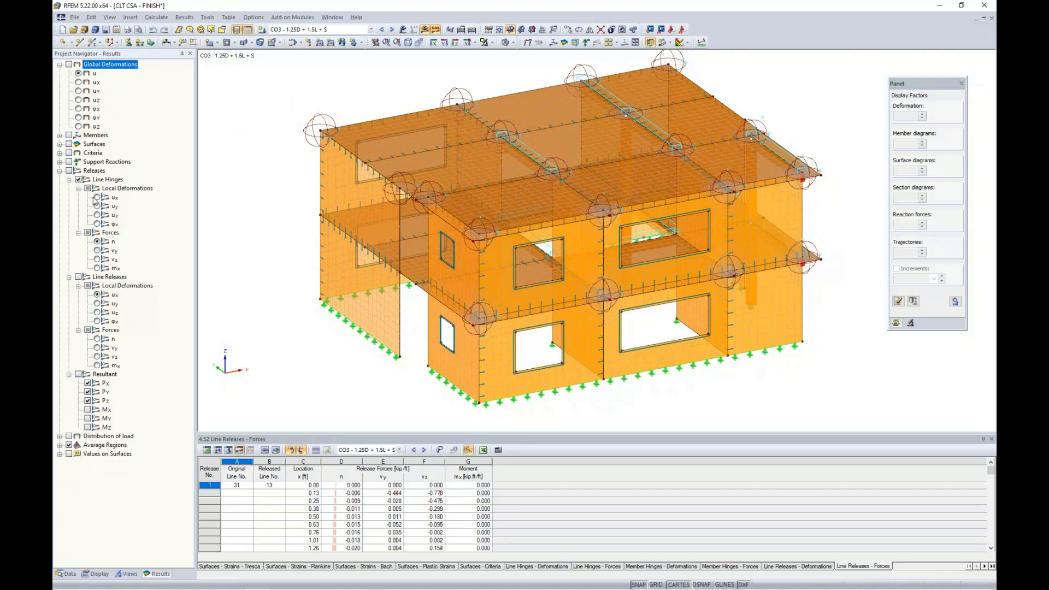
pyautogui.click(59, 170)
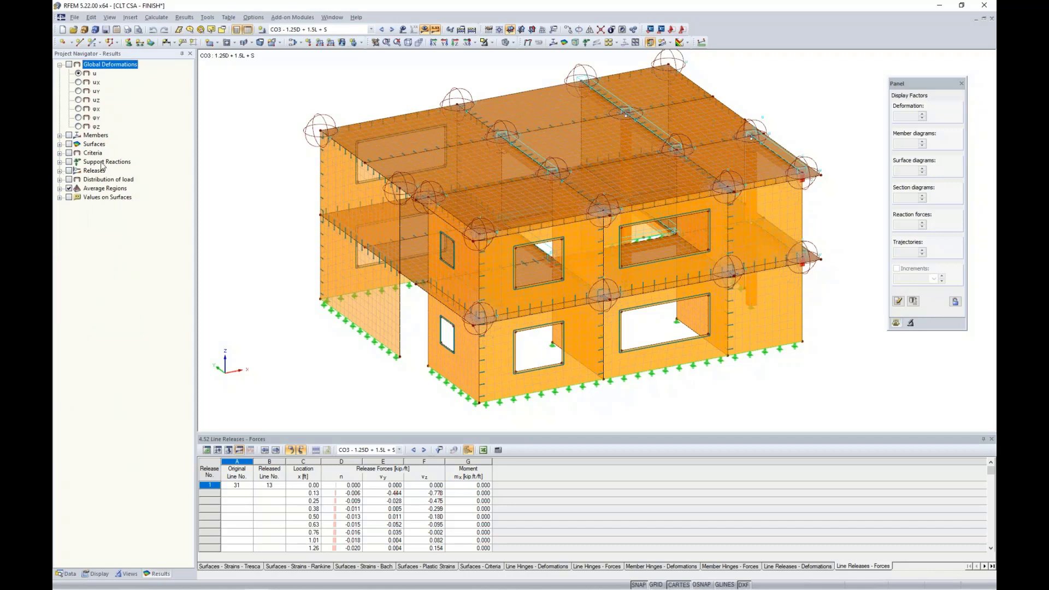
pyautogui.click(60, 135)
pyautogui.click(69, 135)
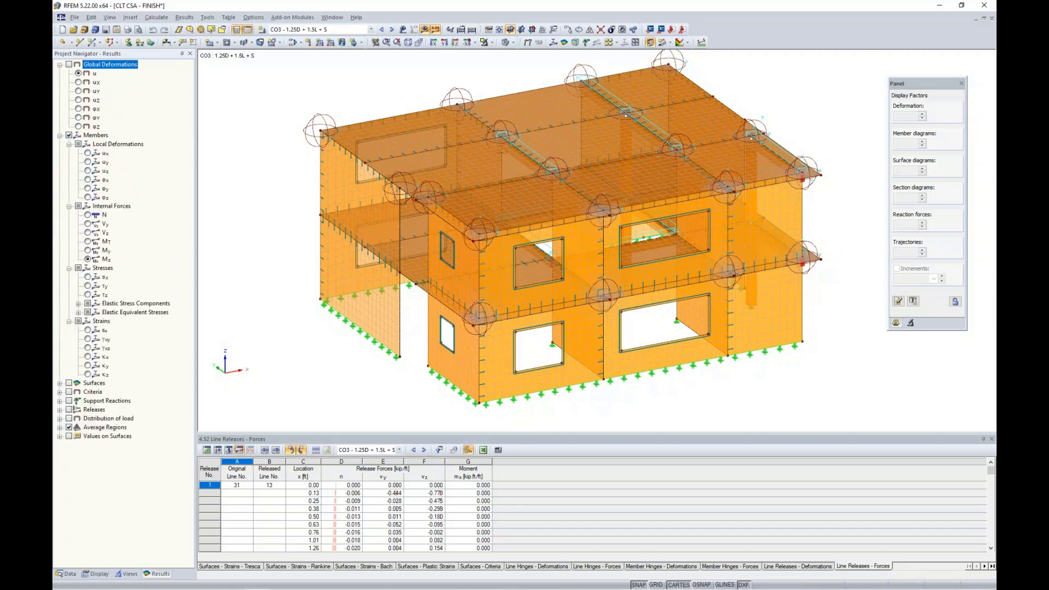
# - Isolate the upper-storey corner column so that only this member's results are shown
pyautogui.keyDown('ctrl'); pyautogui.moveTo(824, 228); pyautogui.dragTo(512, 181, button='middle'); pyautogui.keyUp('ctrl')
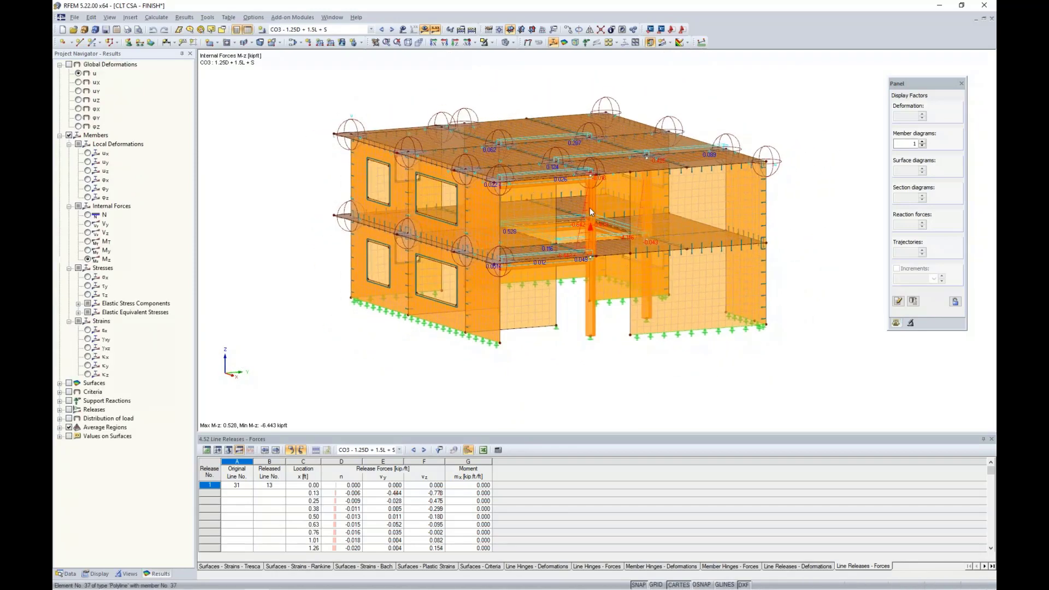
pyautogui.click(492, 43)
pyautogui.click(516, 63)
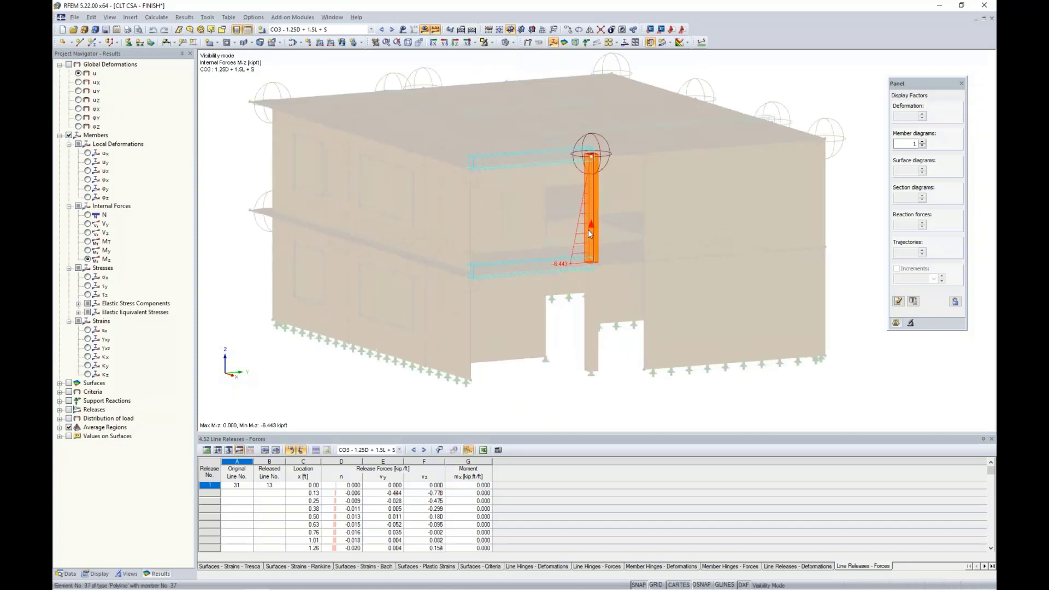
pyautogui.scroll(3, 588, 229)
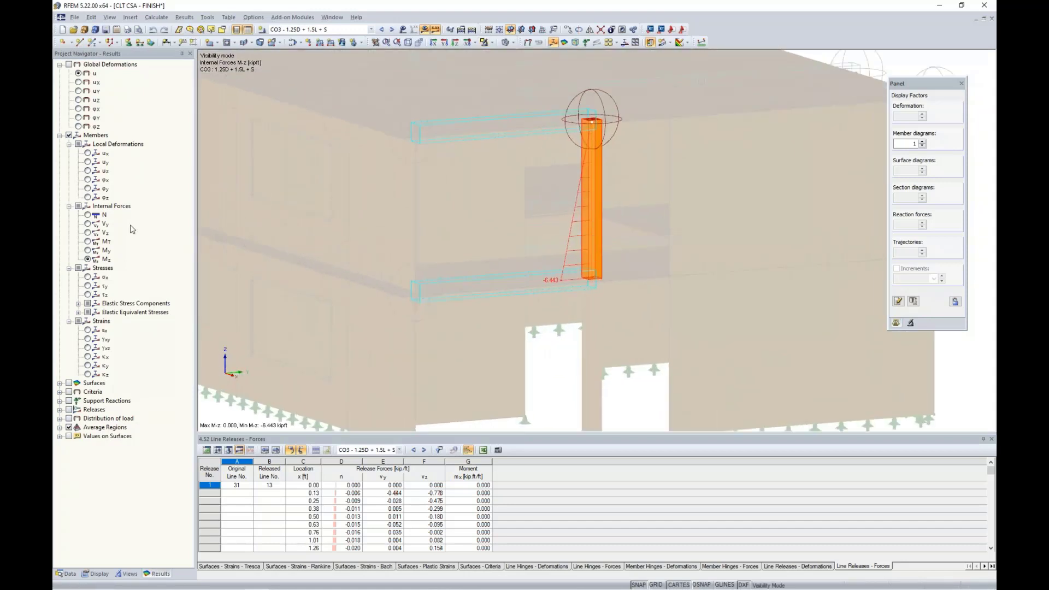
# - Review the isolated column's internal forces N, Vy and My for CO3
pyautogui.click(88, 215)
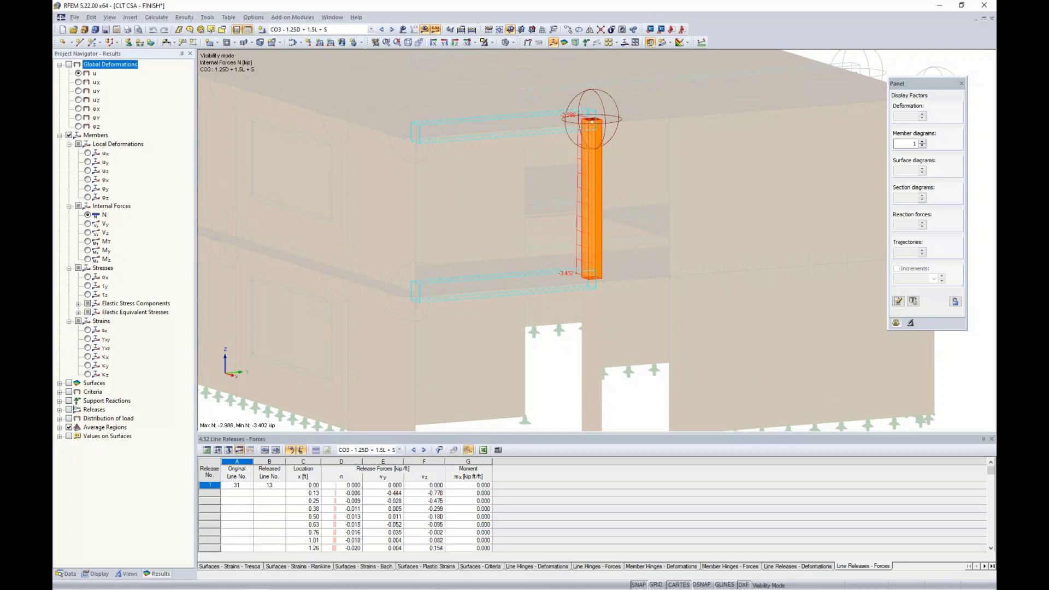
pyautogui.click(88, 223)
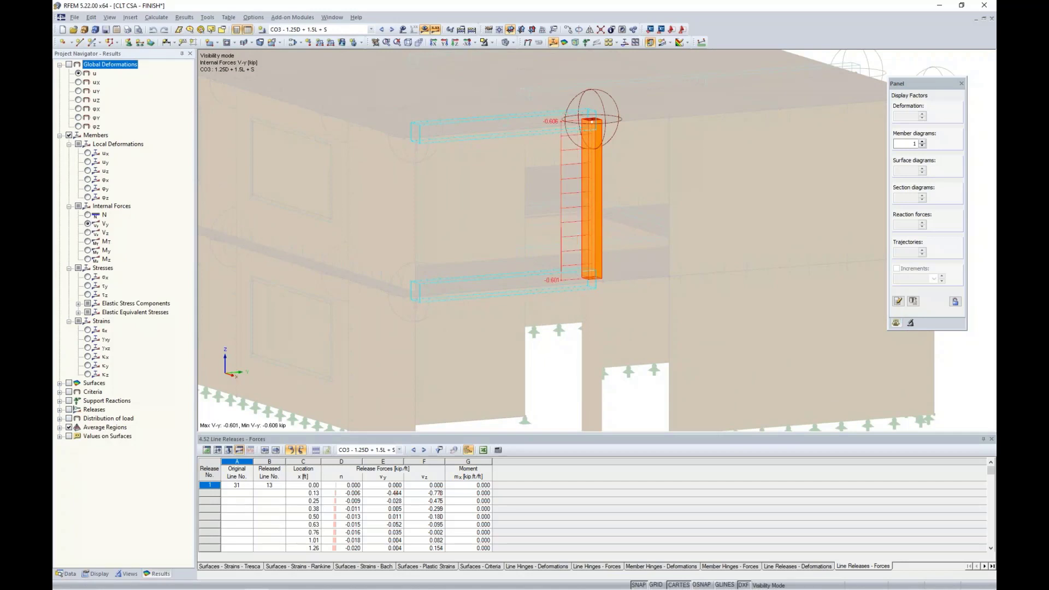
pyautogui.click(88, 251)
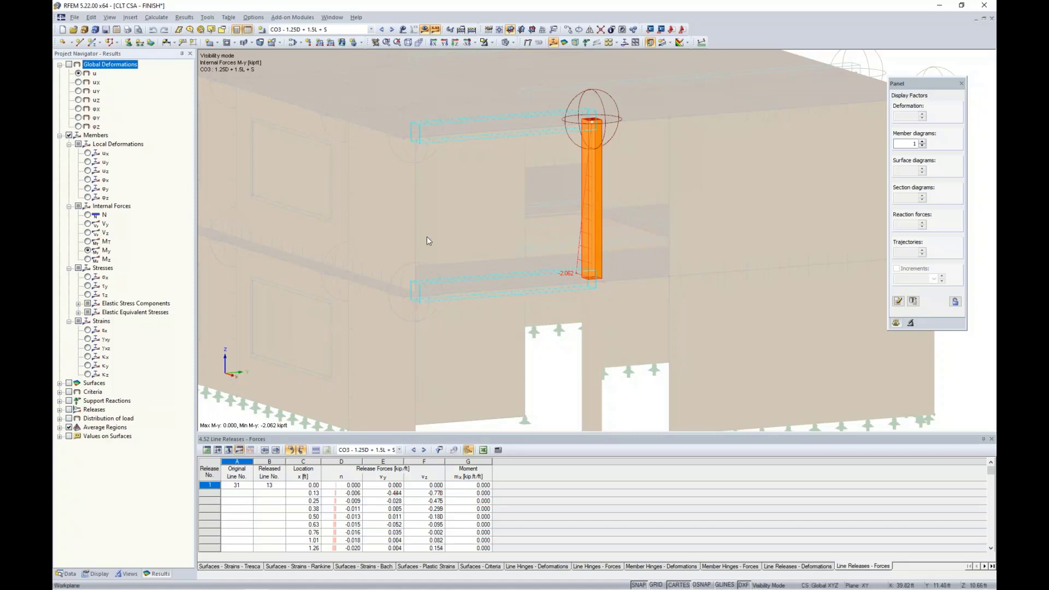
pyautogui.scroll(-3, 427, 237)
pyautogui.keyDown('ctrl'); pyautogui.moveTo(427, 237); pyautogui.dragTo(465, 271, button='middle'); pyautogui.keyUp('ctrl')
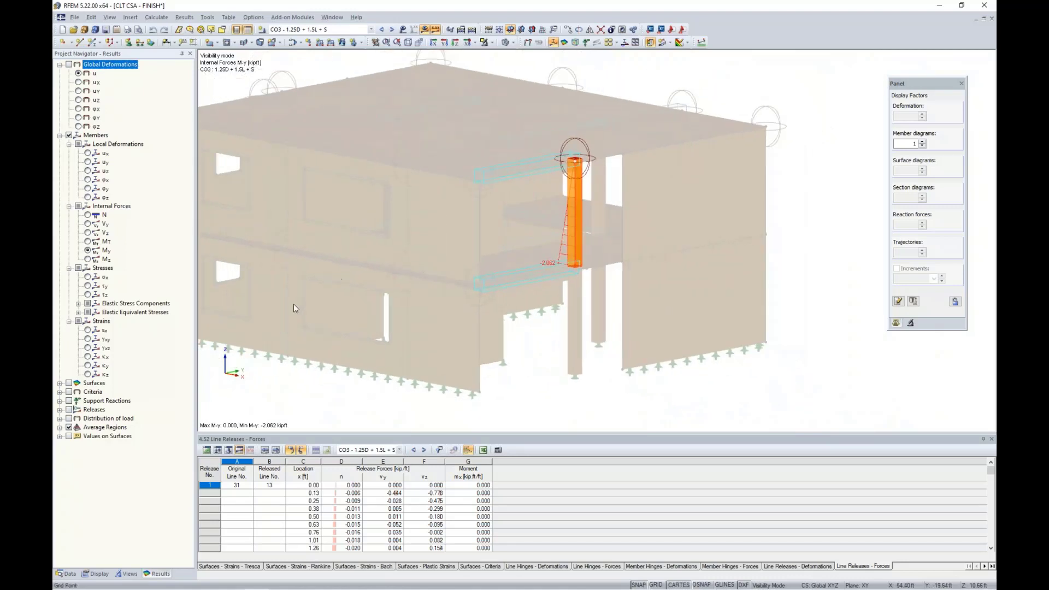
# - Turn off the member results and cancel visibility mode to show the whole building
pyautogui.click(69, 136)
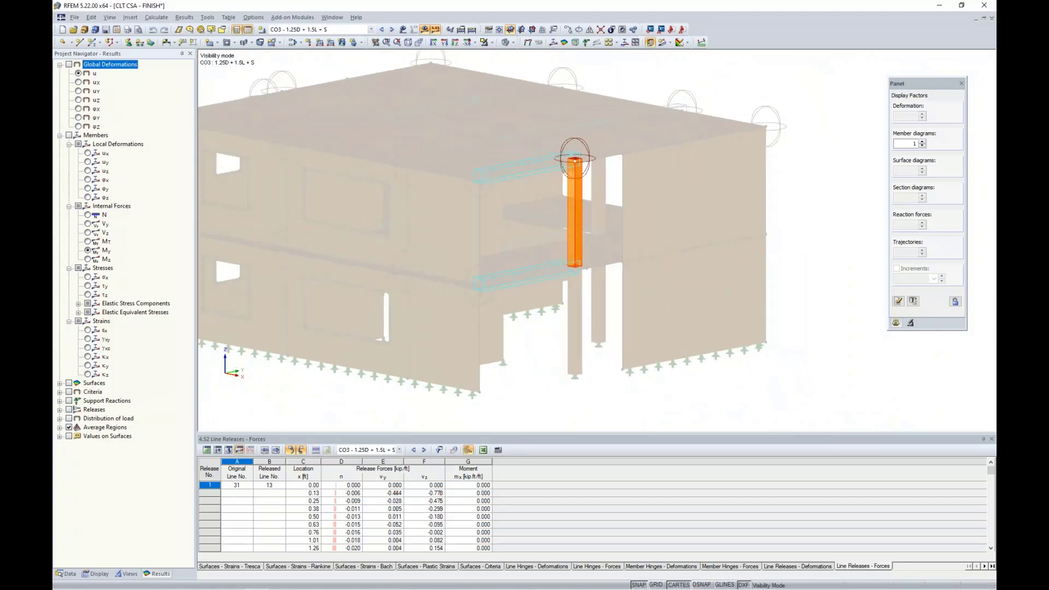
pyautogui.click(492, 44)
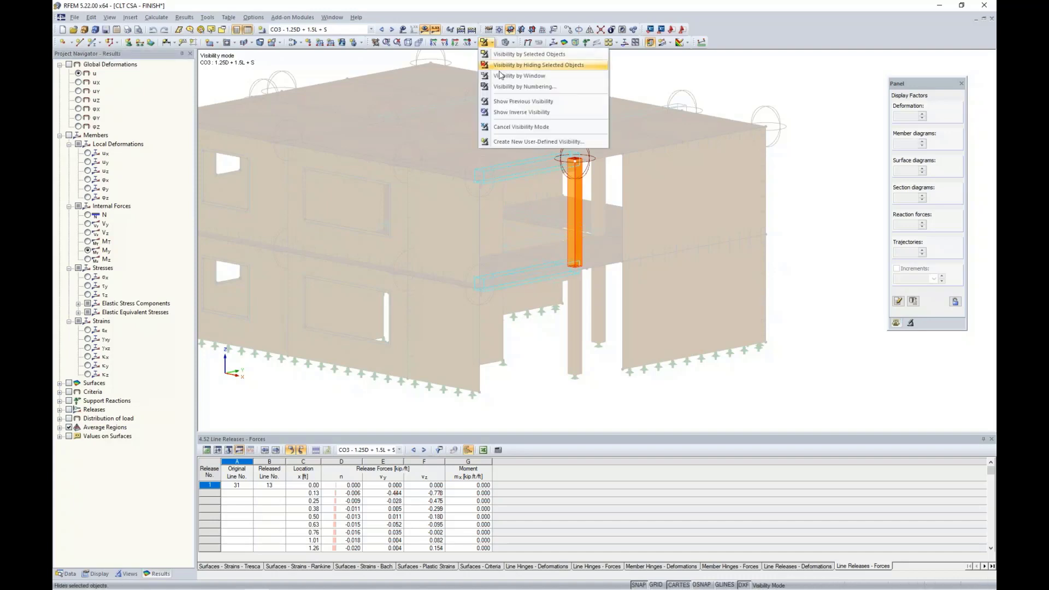
pyautogui.click(527, 130)
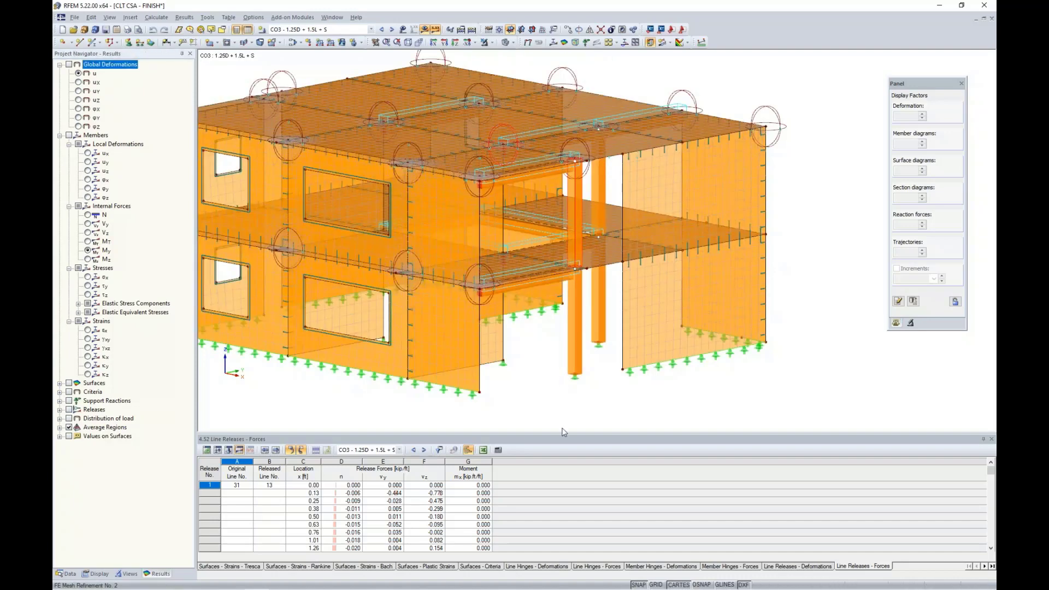
pyautogui.moveTo(543, 391); pyautogui.dragTo(635, 391, button='middle')
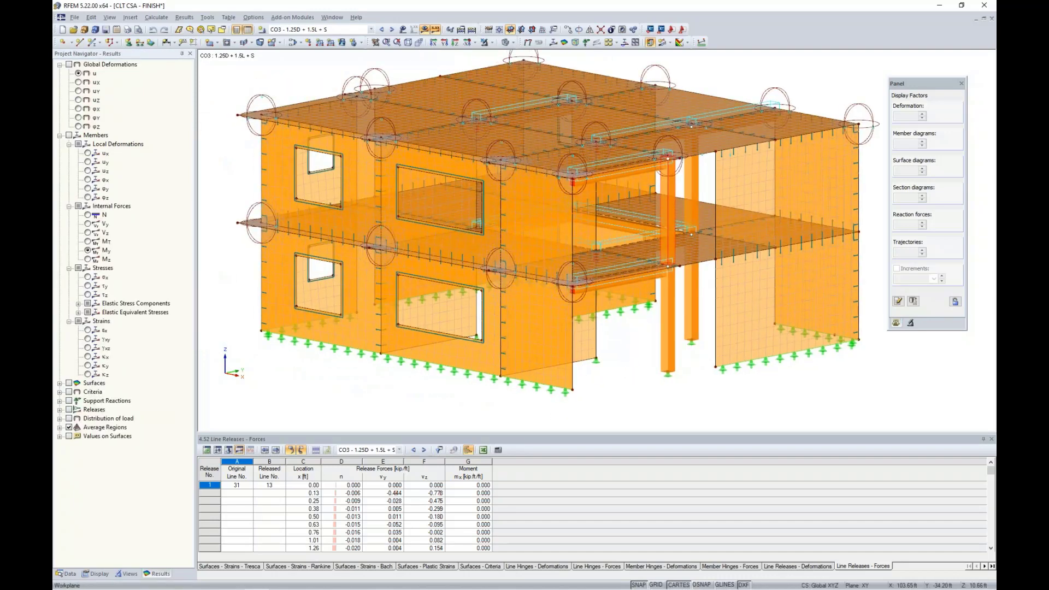
# - Hide the FE mesh refinements, the FE mesh and the average regions in the model display
pyautogui.click(96, 574)
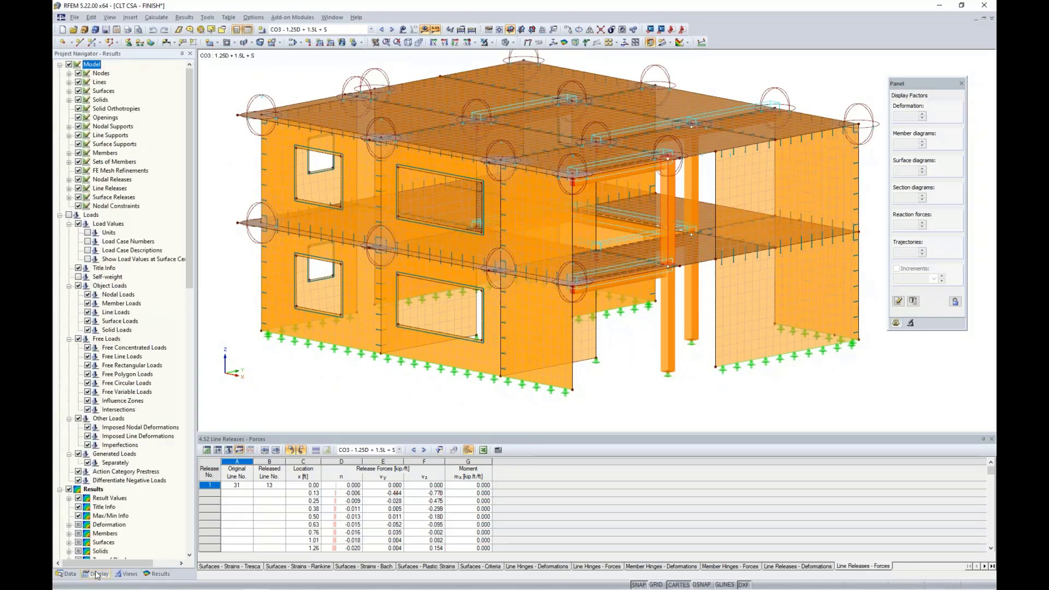
pyautogui.click(78, 171)
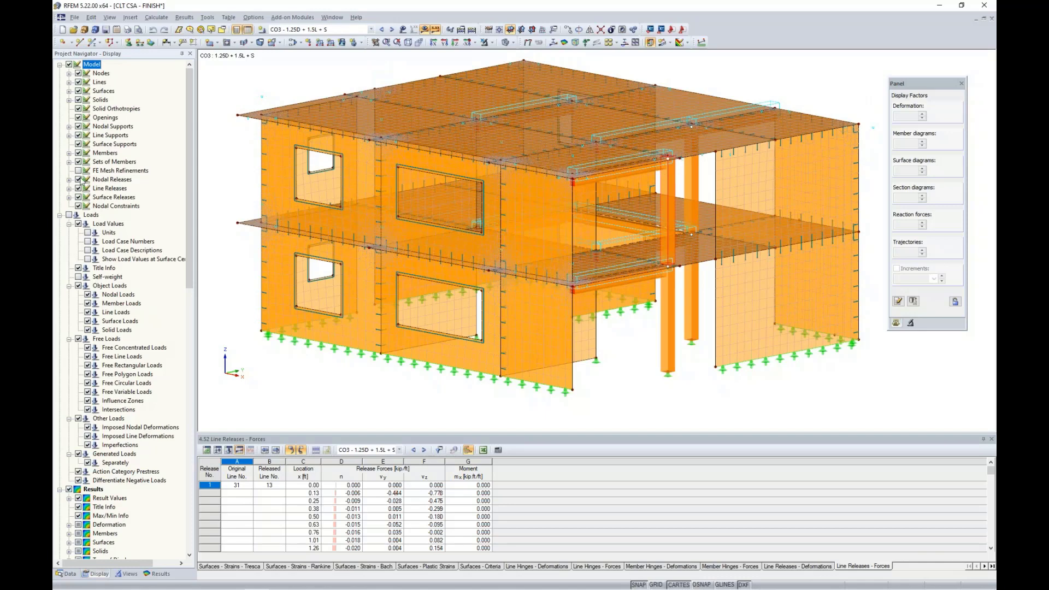
pyautogui.scroll(-8, 118, 355)
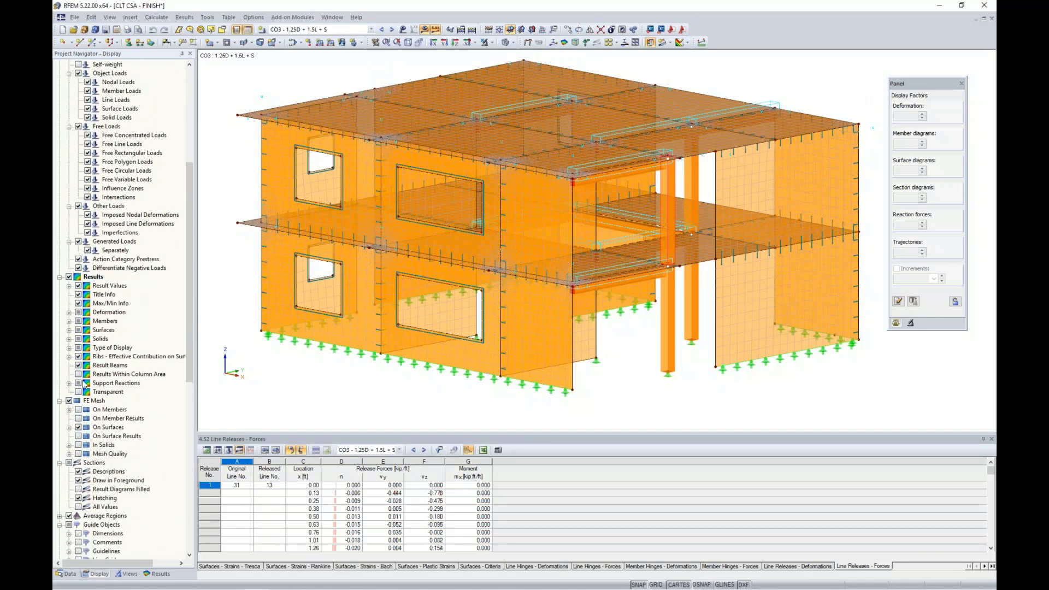
pyautogui.click(69, 400)
pyautogui.scroll(-2, 108, 434)
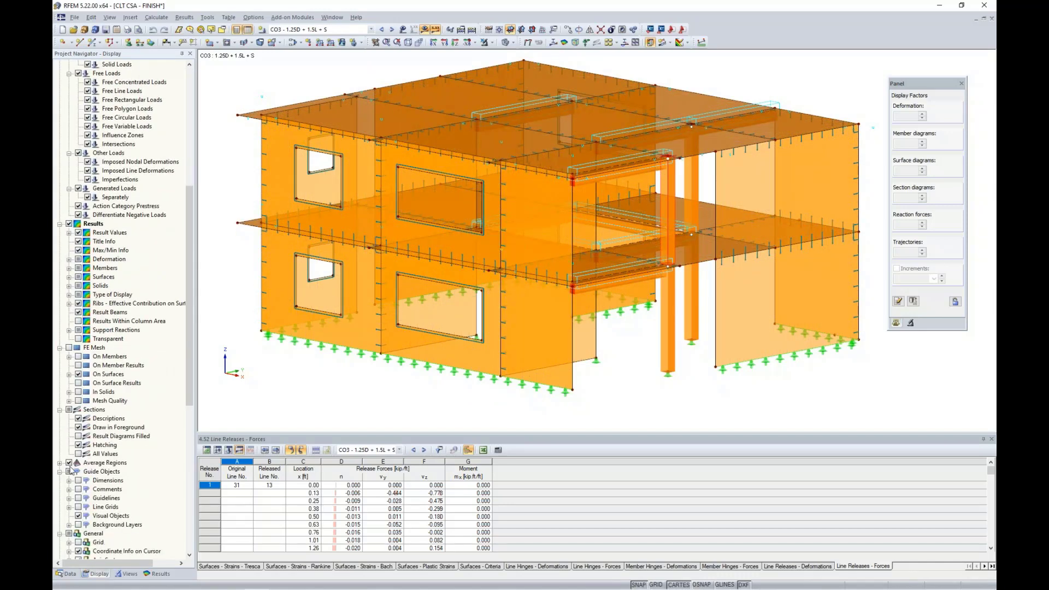
pyautogui.click(68, 463)
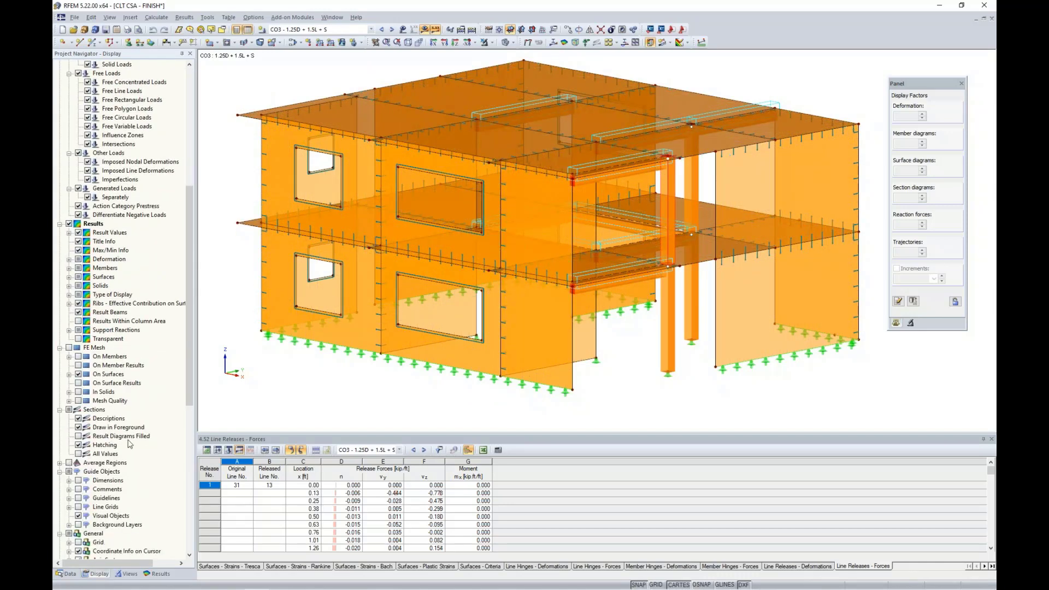
# - Expand the release result options and isolate the three adjoining ground-floor wall panels along the X direction
pyautogui.click(159, 574)
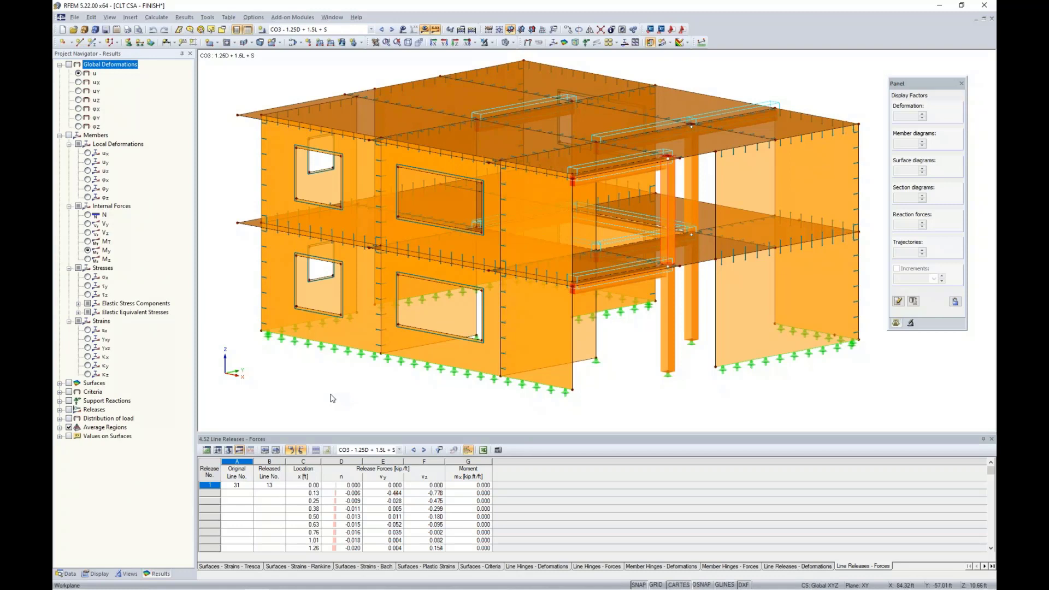
pyautogui.click(60, 410)
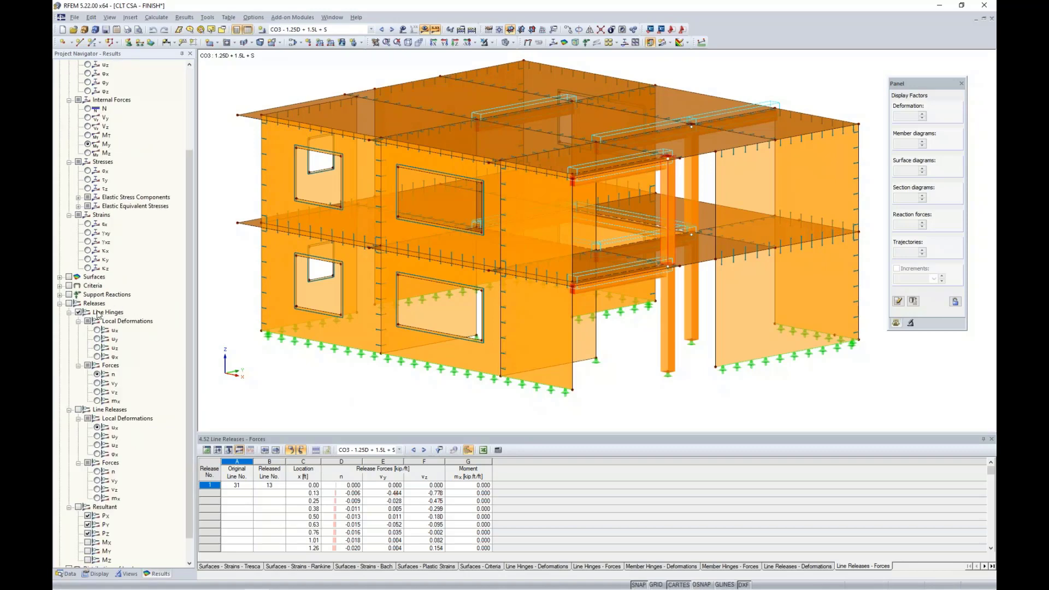
pyautogui.scroll(-1, 98, 315)
pyautogui.keyDown('ctrl'); pyautogui.moveTo(336, 381); pyautogui.dragTo(680, 313, button='middle'); pyautogui.keyUp('ctrl')
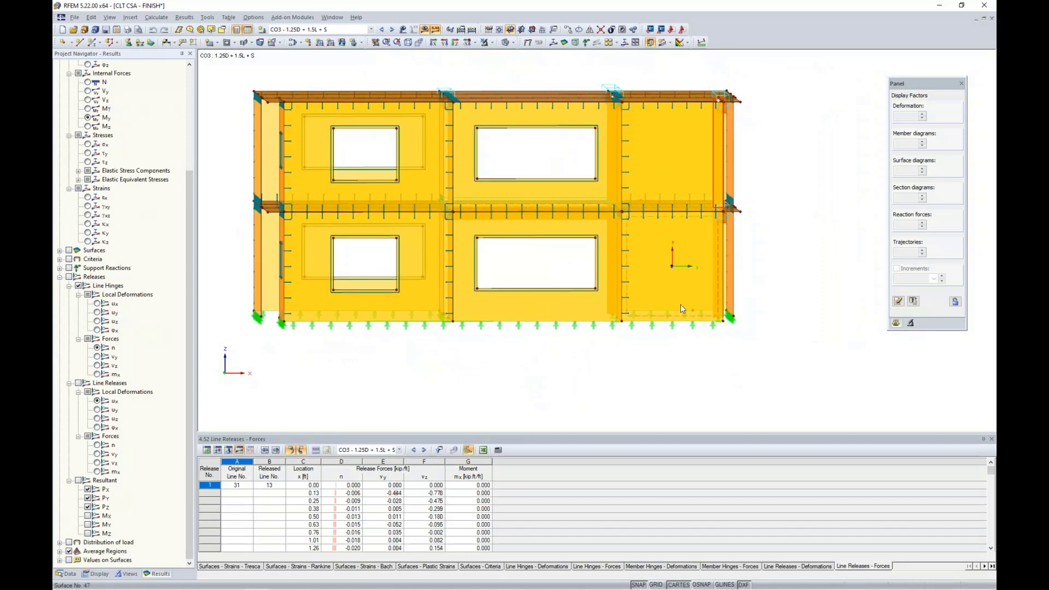
pyautogui.click(680, 309)
pyautogui.keyDown('ctrl'); pyautogui.click(567, 321); pyautogui.keyUp('ctrl')
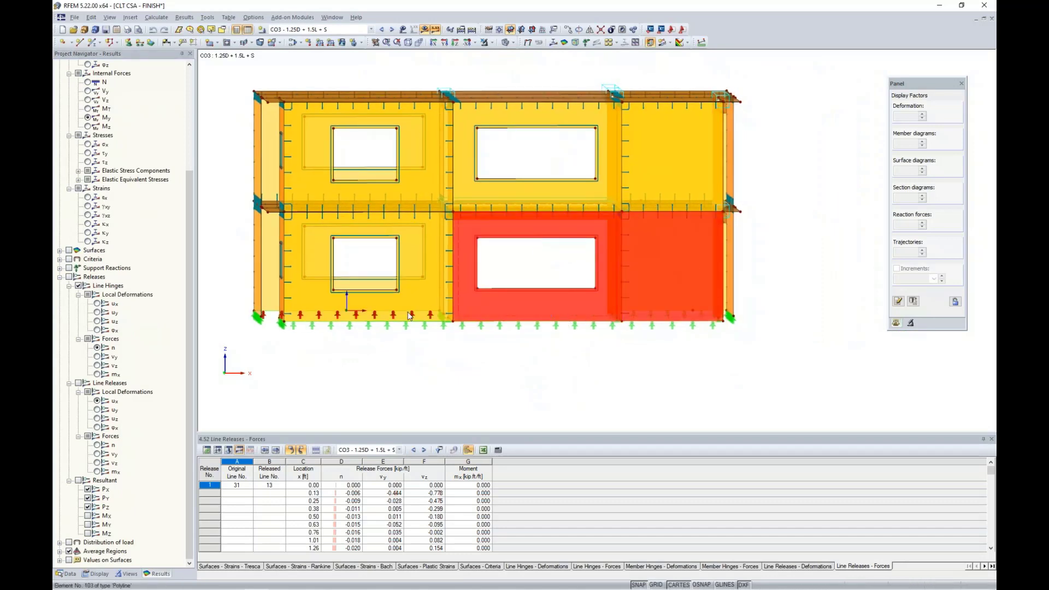
pyautogui.keyDown('ctrl'); pyautogui.click(410, 316); pyautogui.keyUp('ctrl')
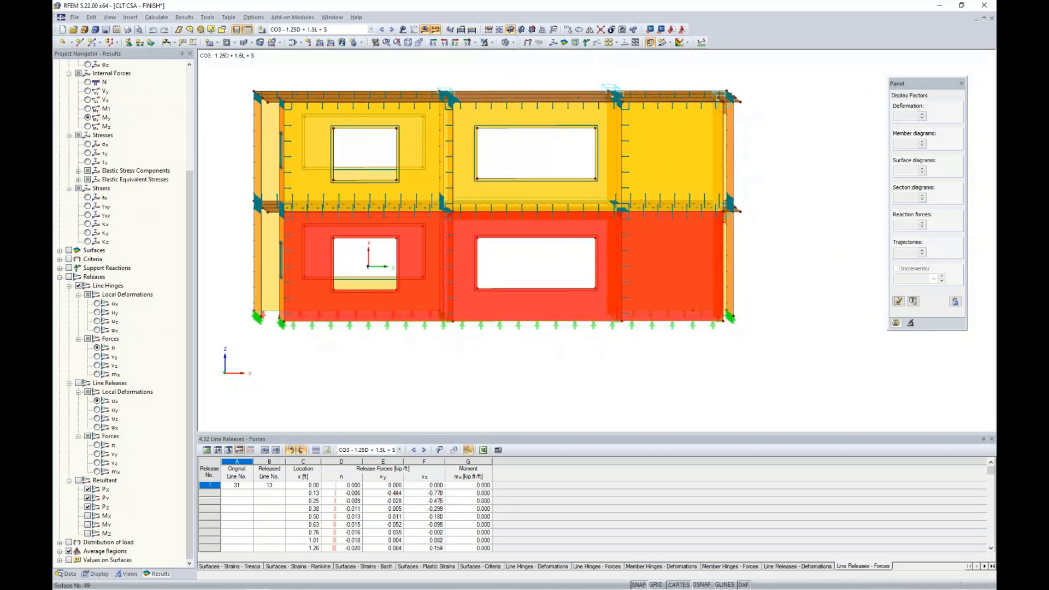
pyautogui.click(492, 44)
pyautogui.click(494, 53)
pyautogui.click(427, 376)
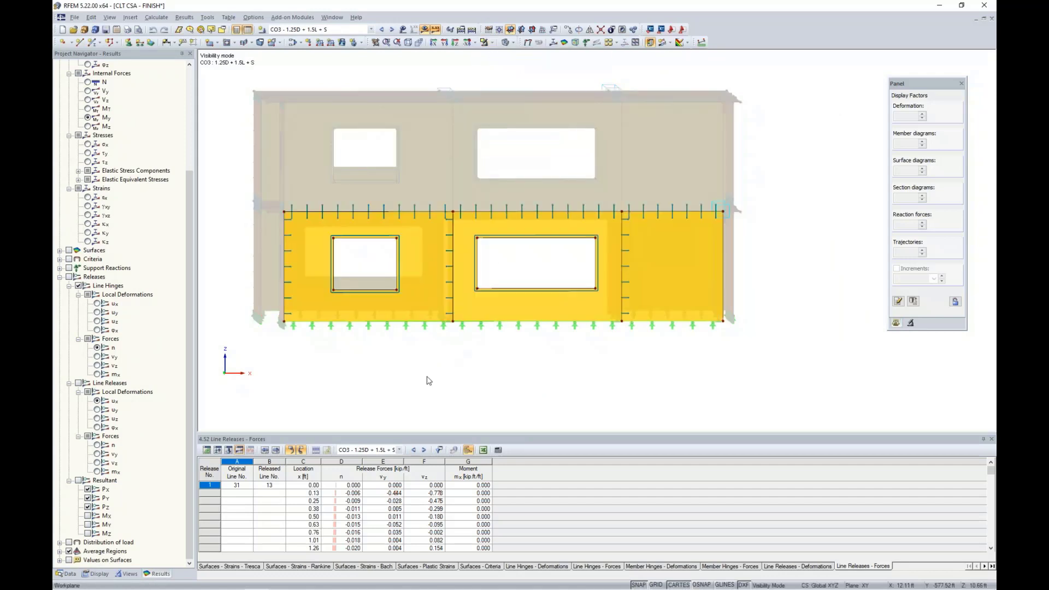
pyautogui.keyDown('ctrl'); pyautogui.moveTo(654, 352); pyautogui.dragTo(639, 358, button='middle'); pyautogui.keyUp('ctrl')
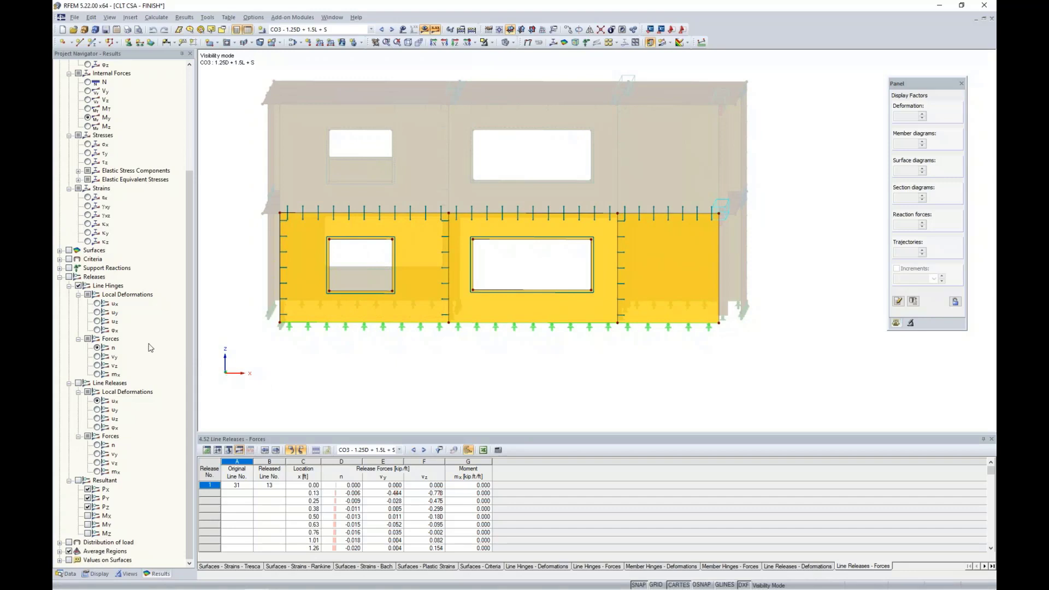
# - Turn on the release results and view the wall line hinges' local deformations ux, uy and uz
pyautogui.click(96, 303)
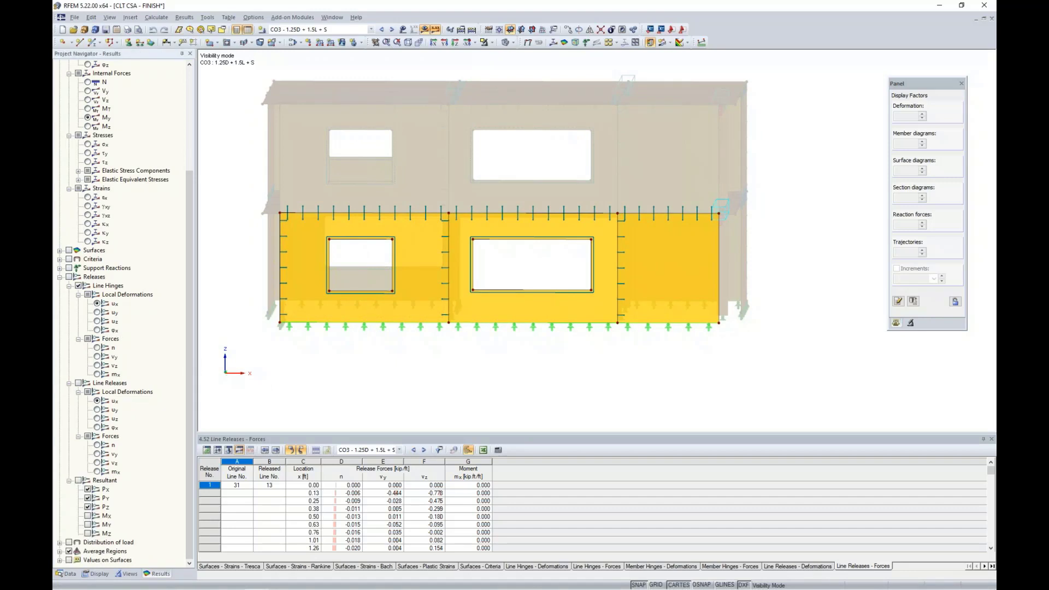
pyautogui.click(69, 277)
pyautogui.click(97, 311)
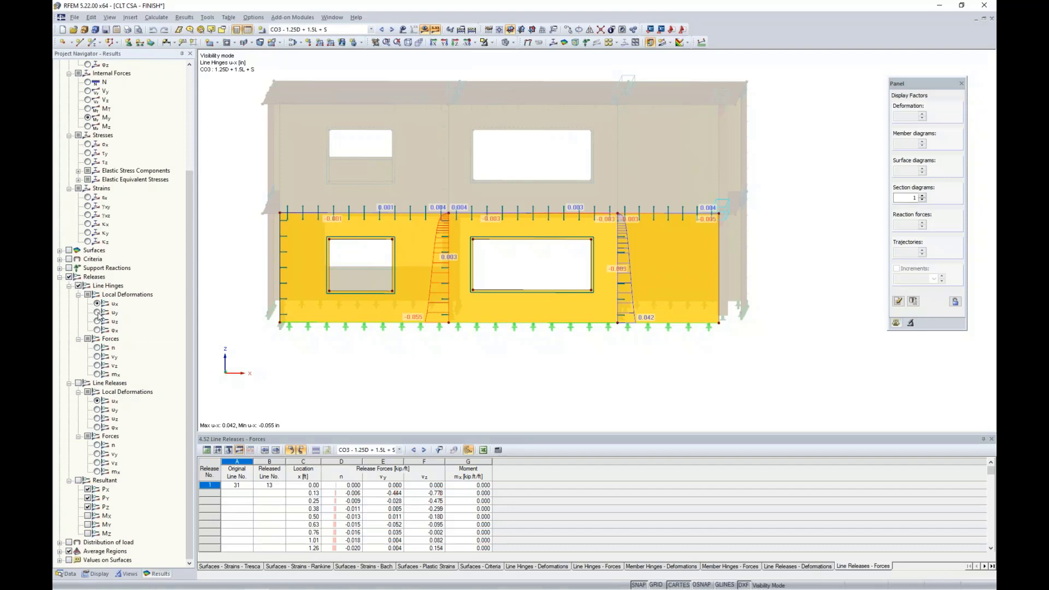
pyautogui.click(97, 321)
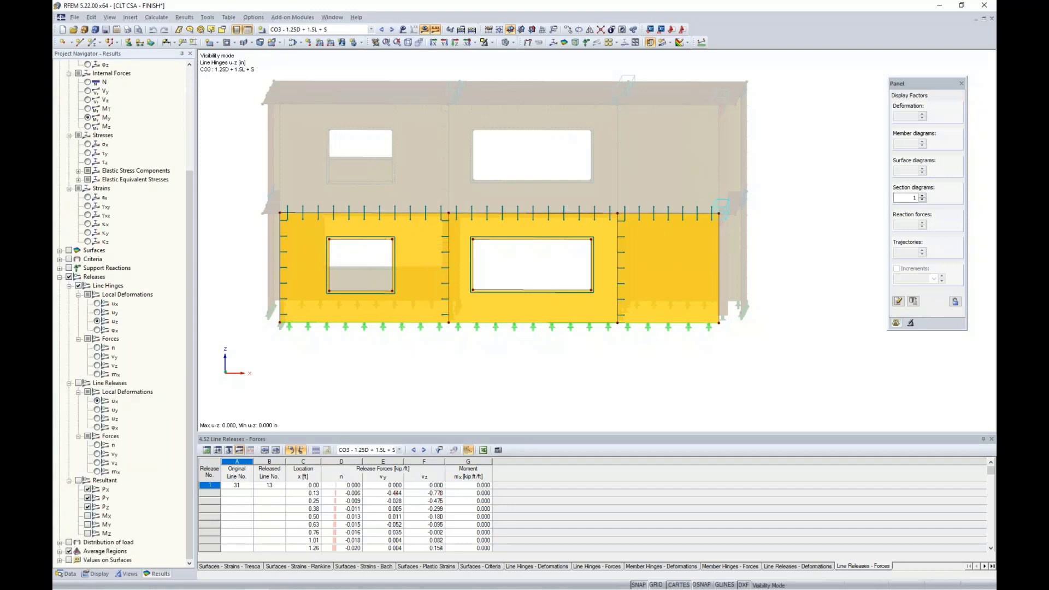
pyautogui.click(97, 303)
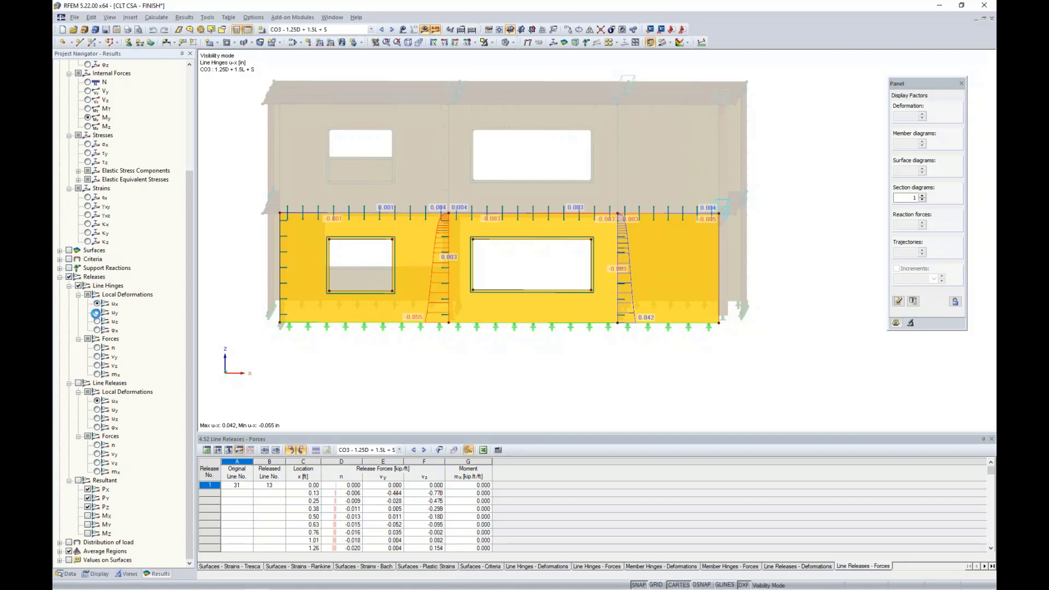
# - Review the wall line hinge forces n, vy and vz and the moment mx, ending on vz
pyautogui.click(97, 348)
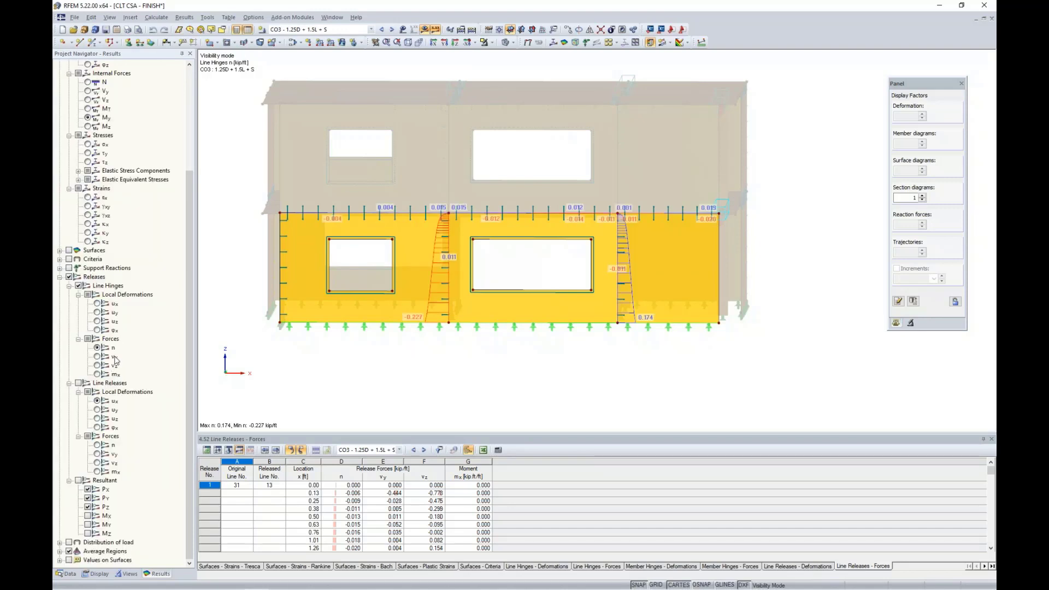
pyautogui.click(97, 356)
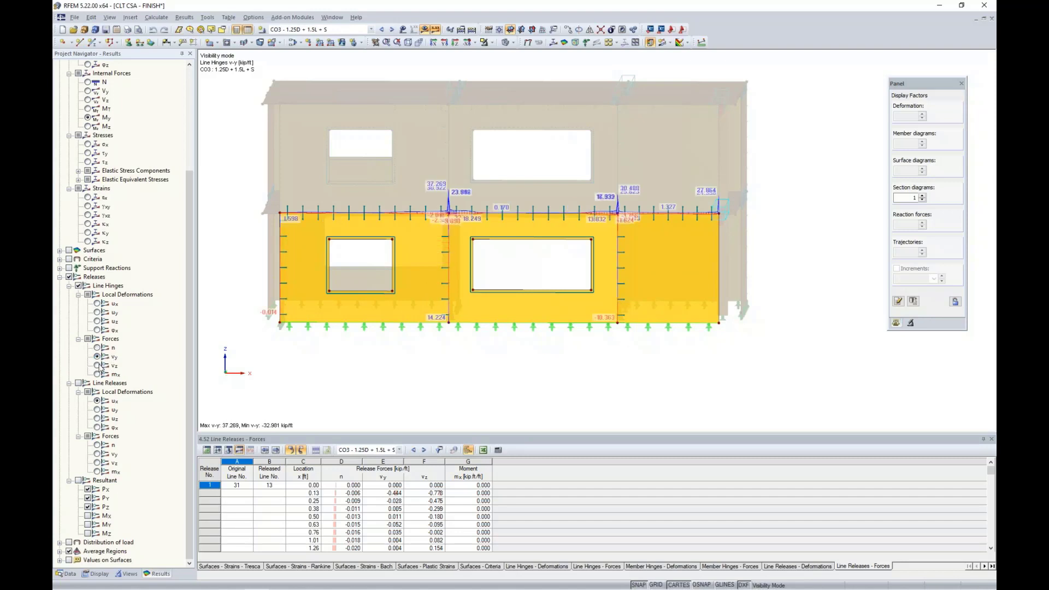
pyautogui.click(99, 366)
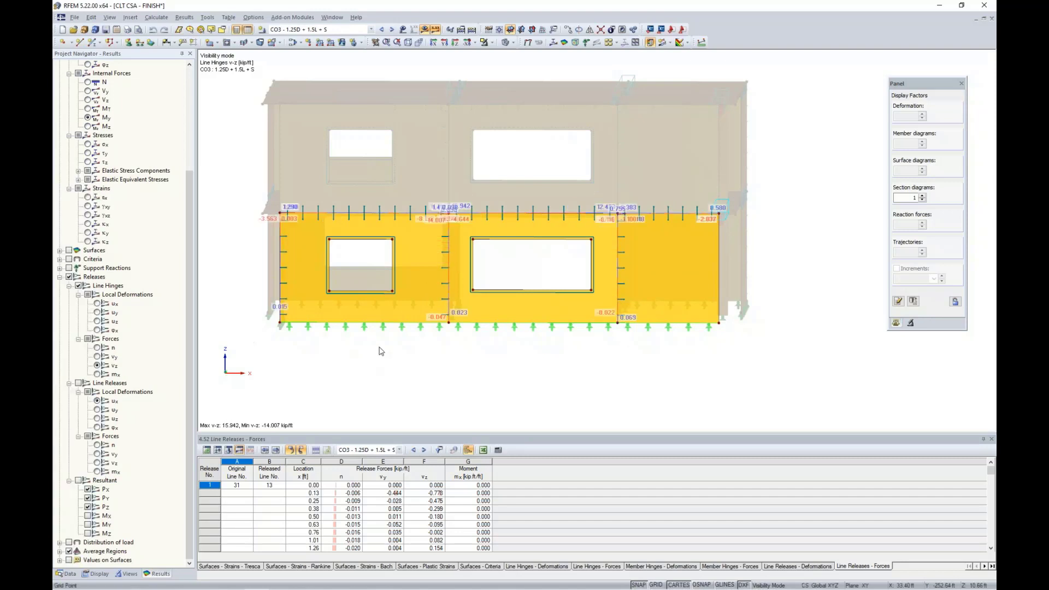
pyautogui.click(98, 374)
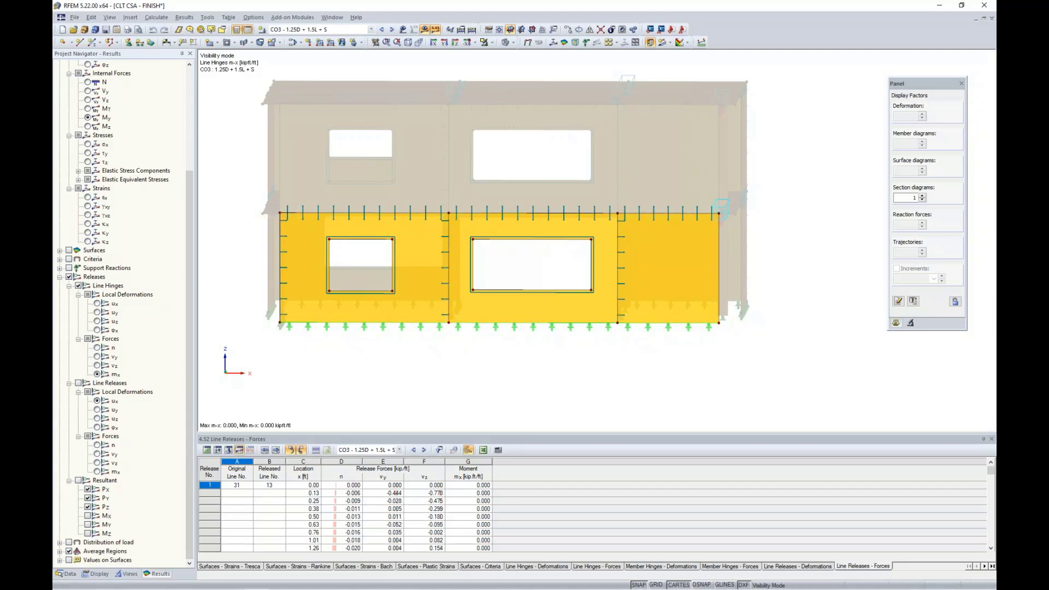
pyautogui.click(98, 366)
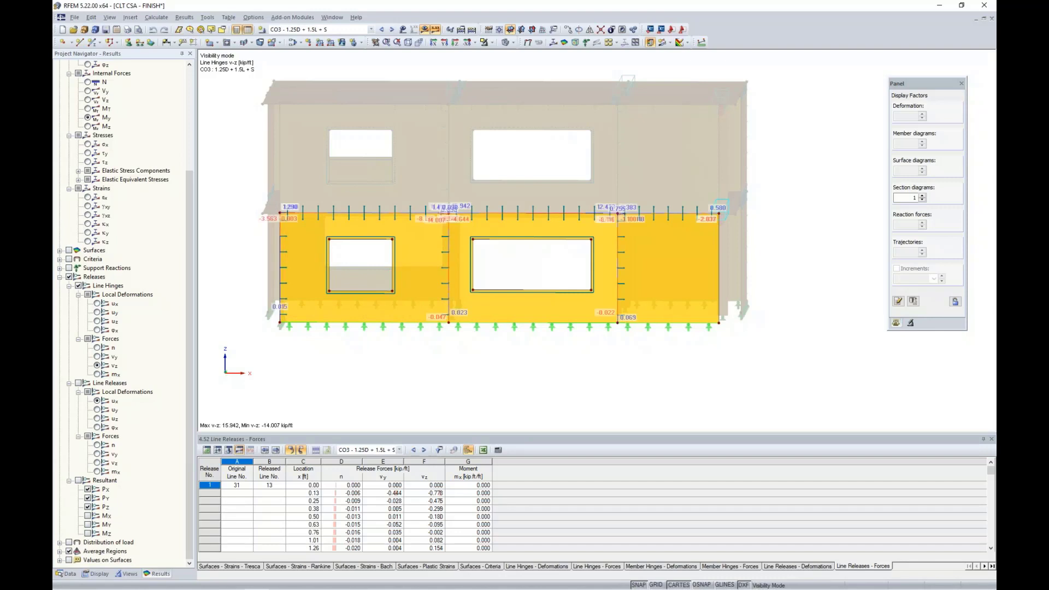
# - Open the result diagram for the vertical line hinge between the two window walls and add force n beside vz
pyautogui.rightClick(443, 272)
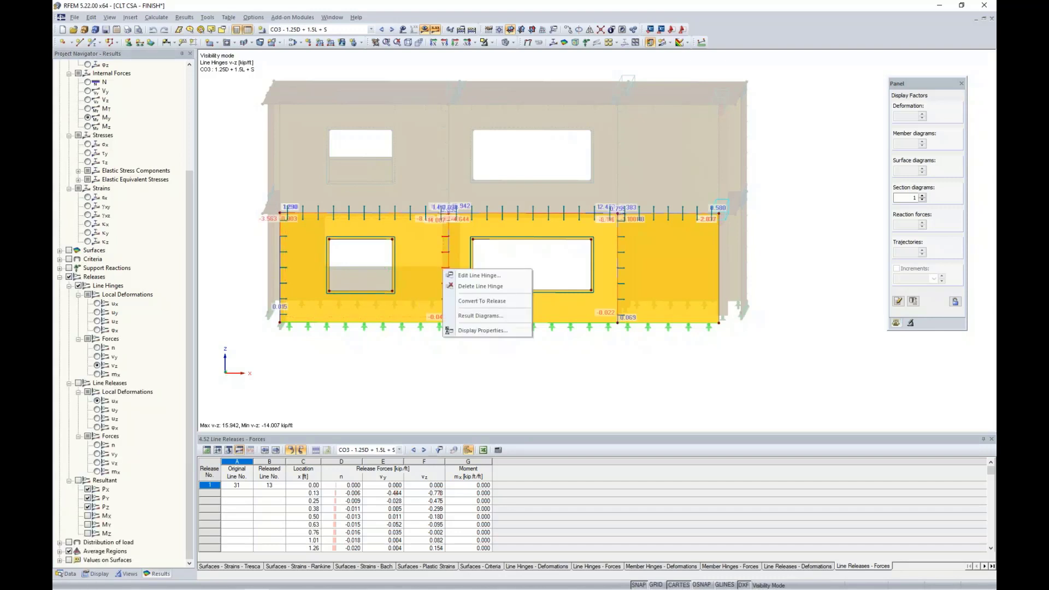
pyautogui.click(458, 315)
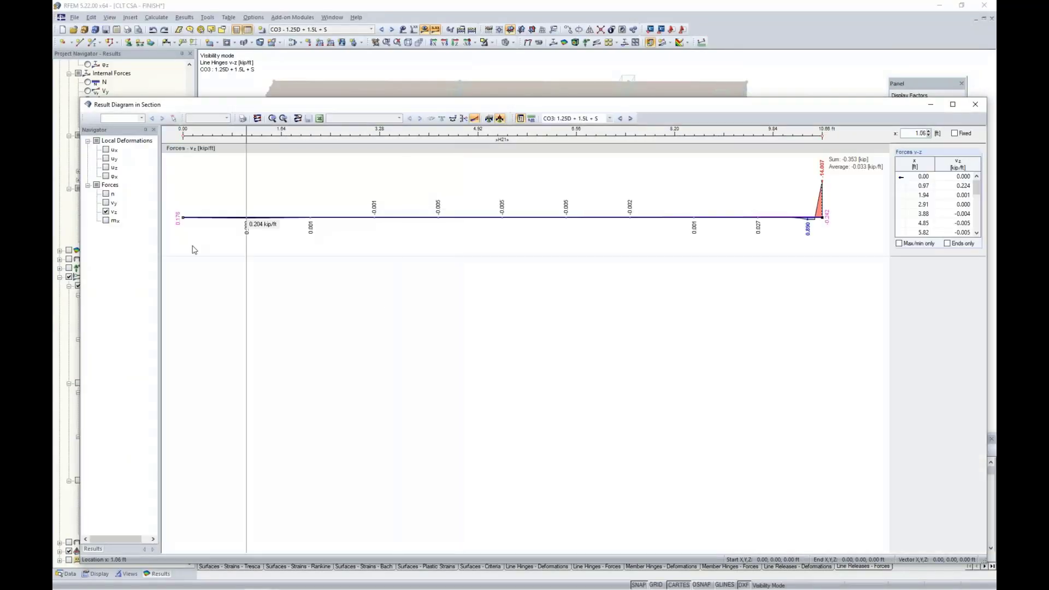
pyautogui.click(106, 193)
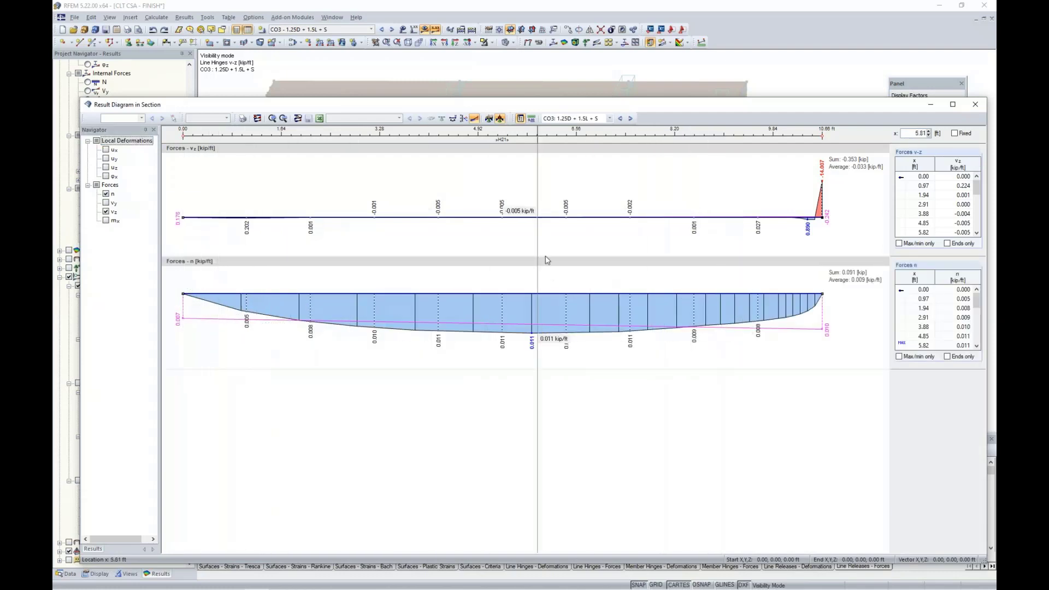
# - View the vertical line hinge's vz and n force diagrams for load combination CO4 and close the result diagram
pyautogui.click(631, 119)
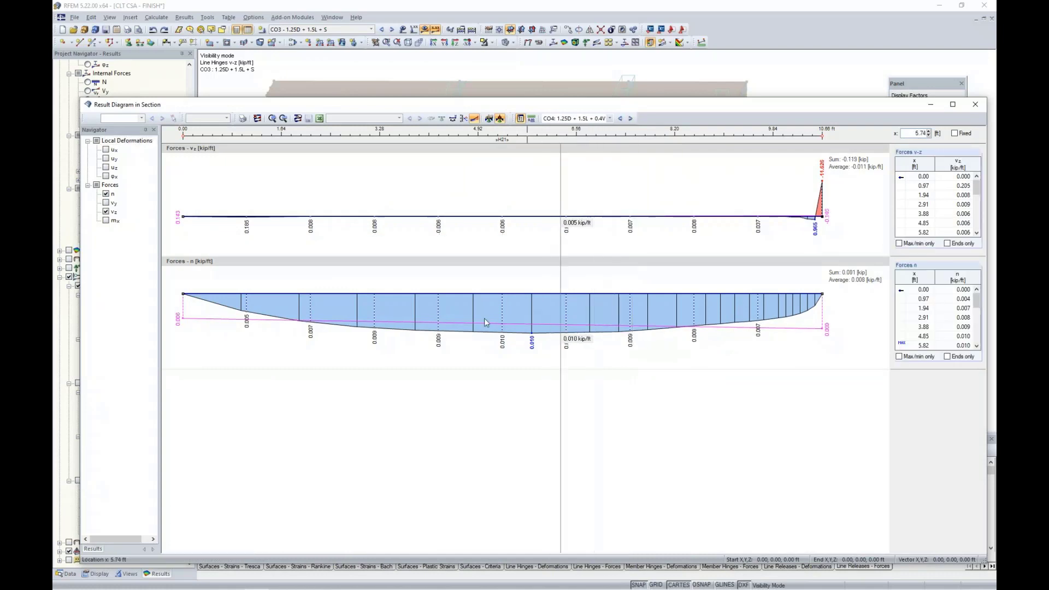
pyautogui.click(976, 106)
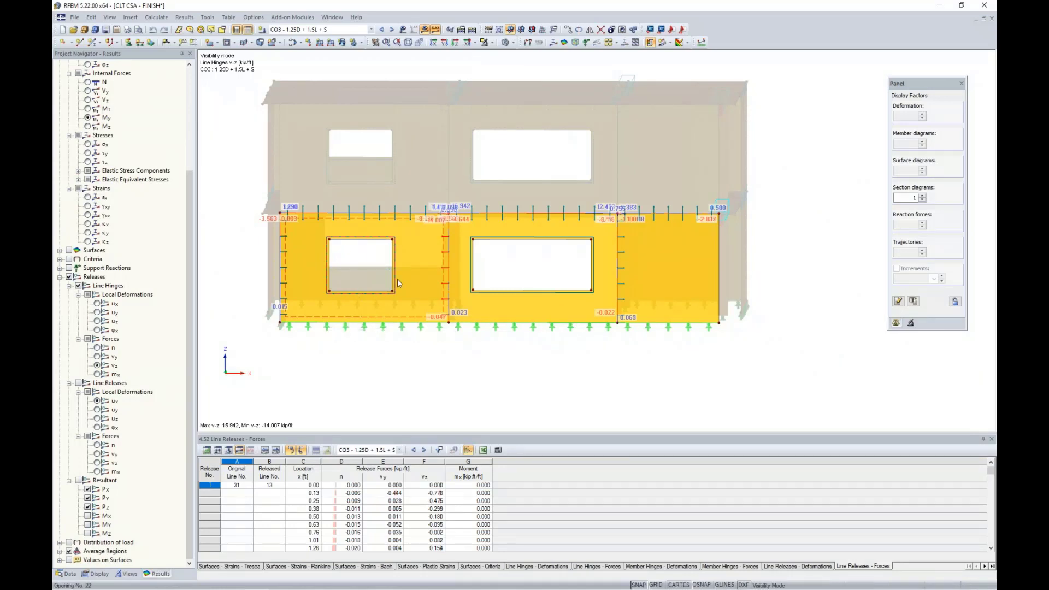
# - Enlarge the line release forces table, look through its rows and inspect the Excel and CSV export options without exporting
pyautogui.moveTo(410, 431); pyautogui.dragTo(410, 347)
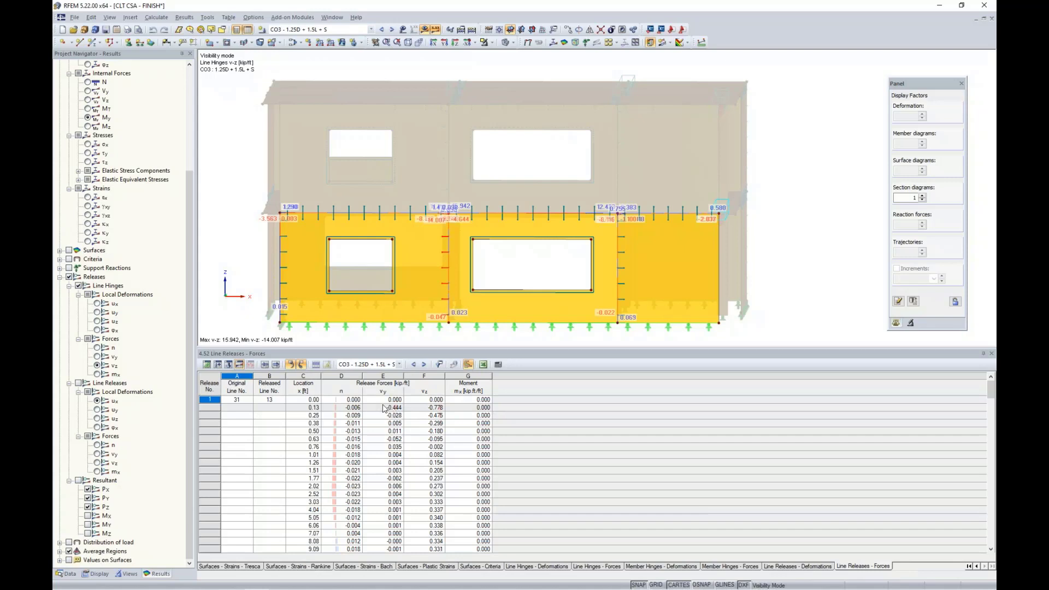
pyautogui.scroll(-2, 384, 408)
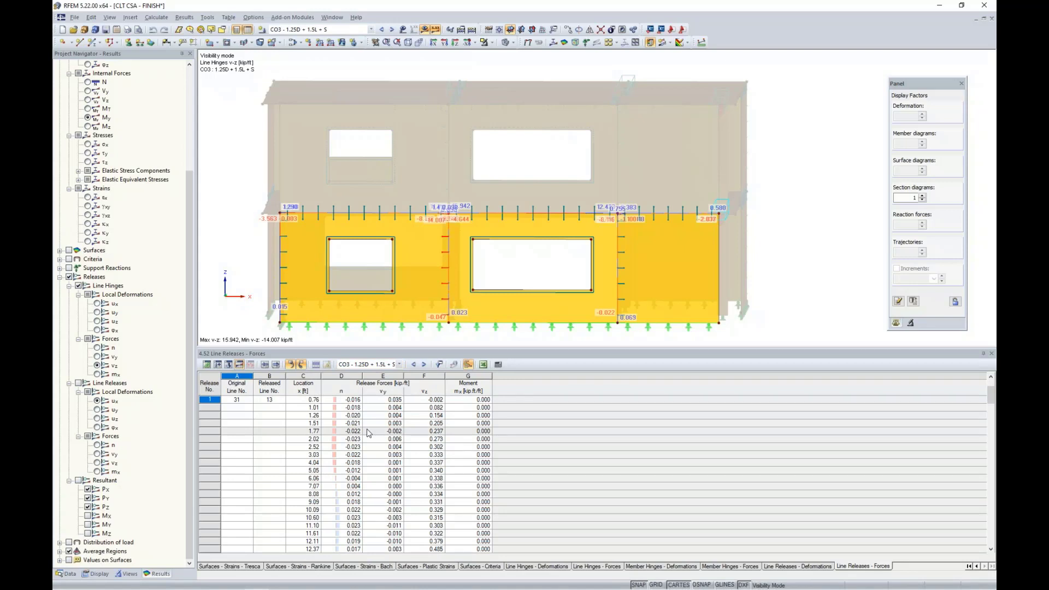
pyautogui.click(483, 365)
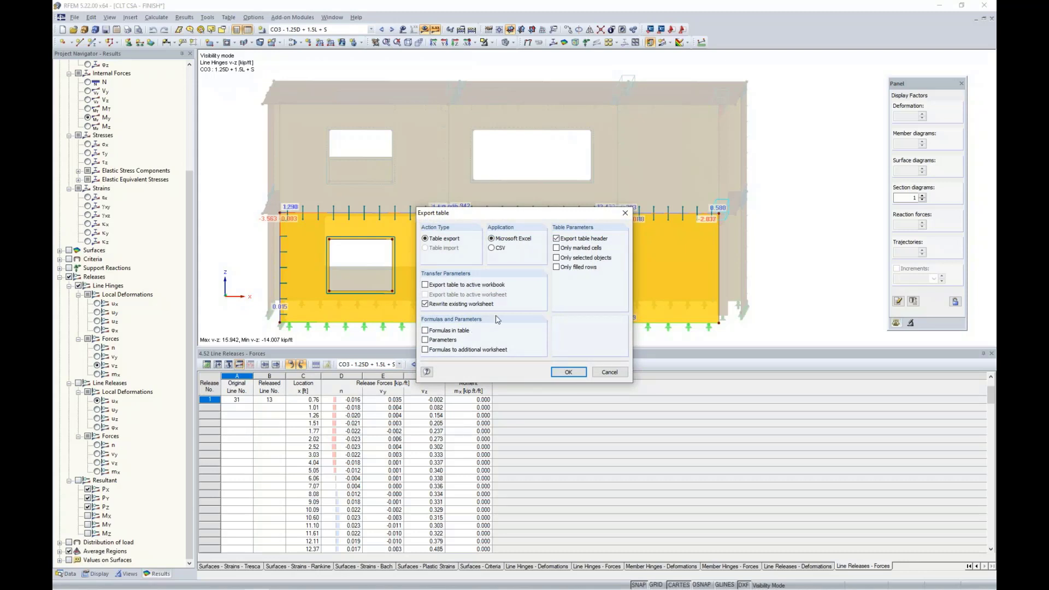
pyautogui.click(605, 375)
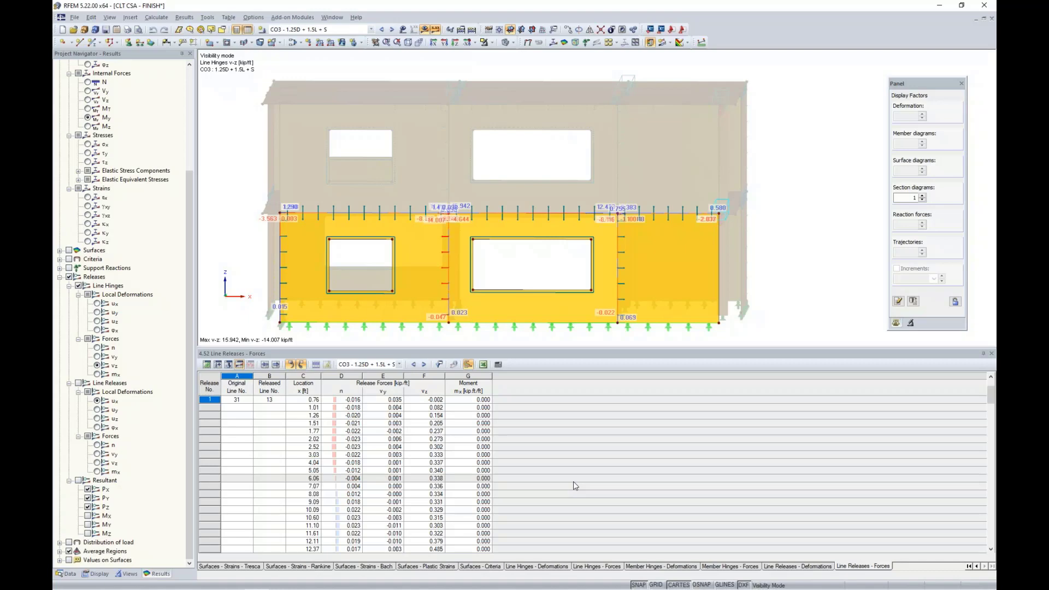
# - Switch to the running PowerPoint slide show of the CSA O86-14 CLT webinar and advance to the More Information slide
pyautogui.press('super+Tab')
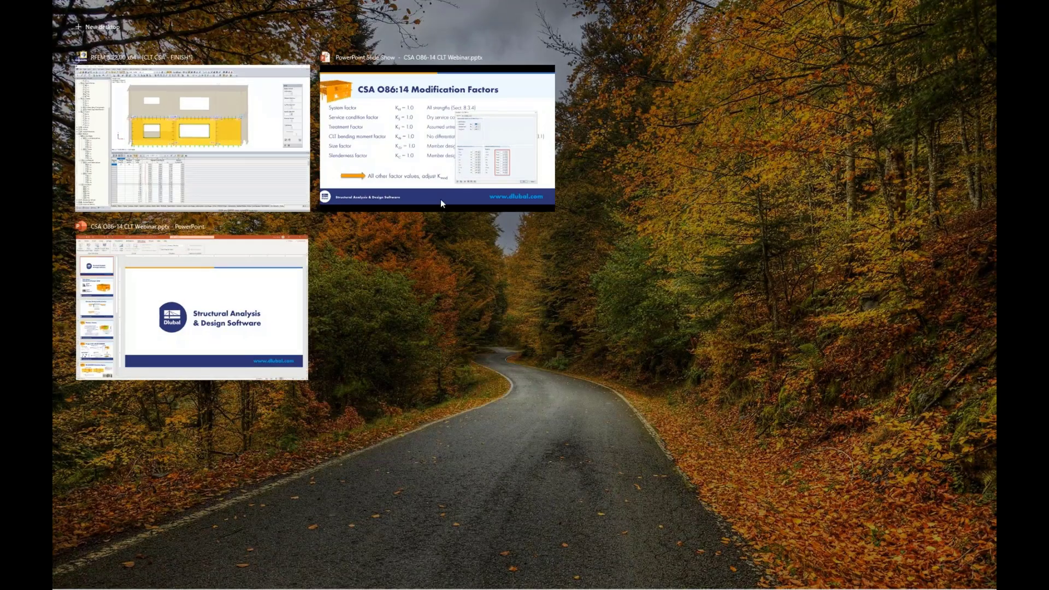
pyautogui.click(422, 170)
pyautogui.press('Right')
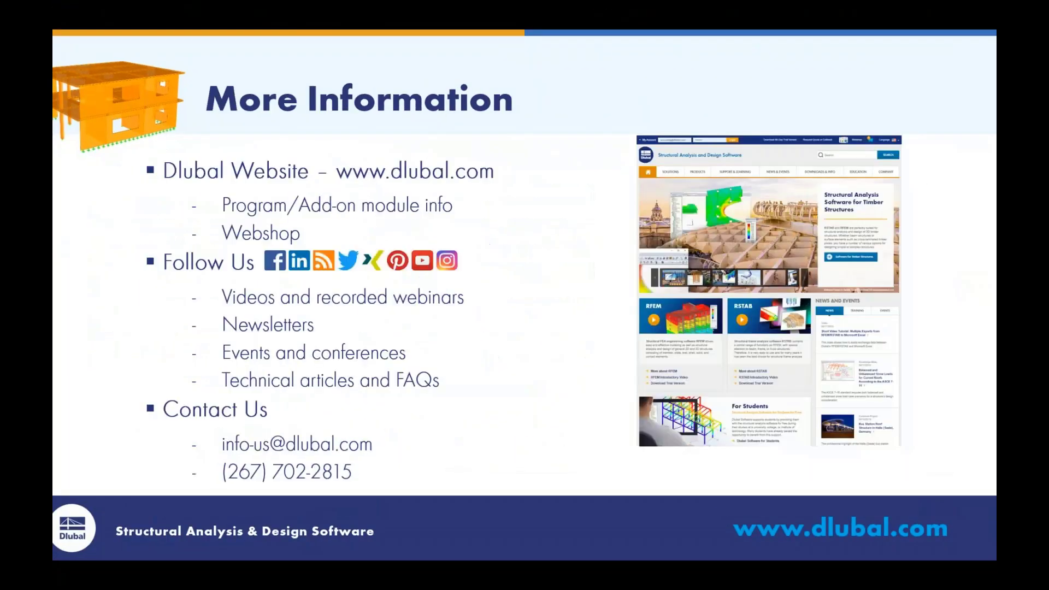